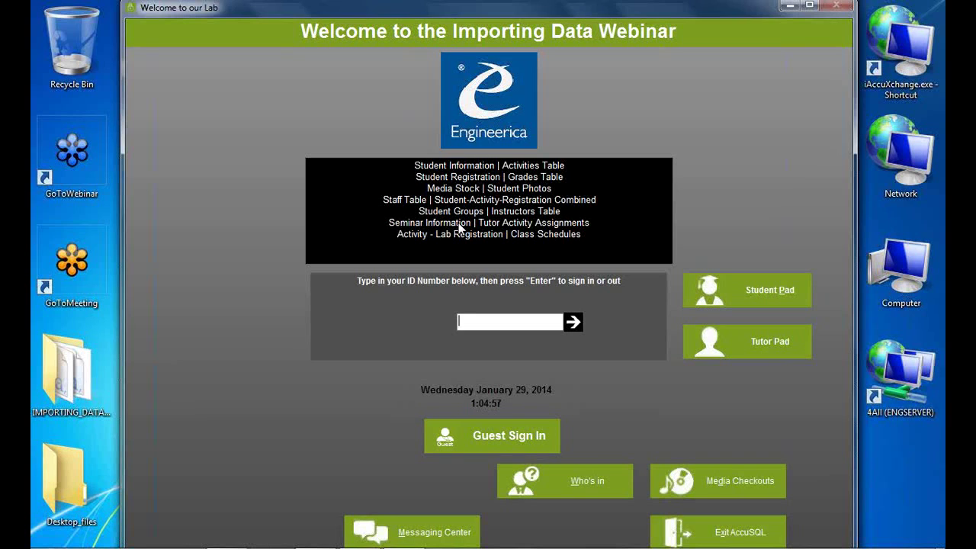
# - Sign in with the administrator ID number and password
pyautogui.write('*********')
pyautogui.press('Return')
pyautogui.write('***')
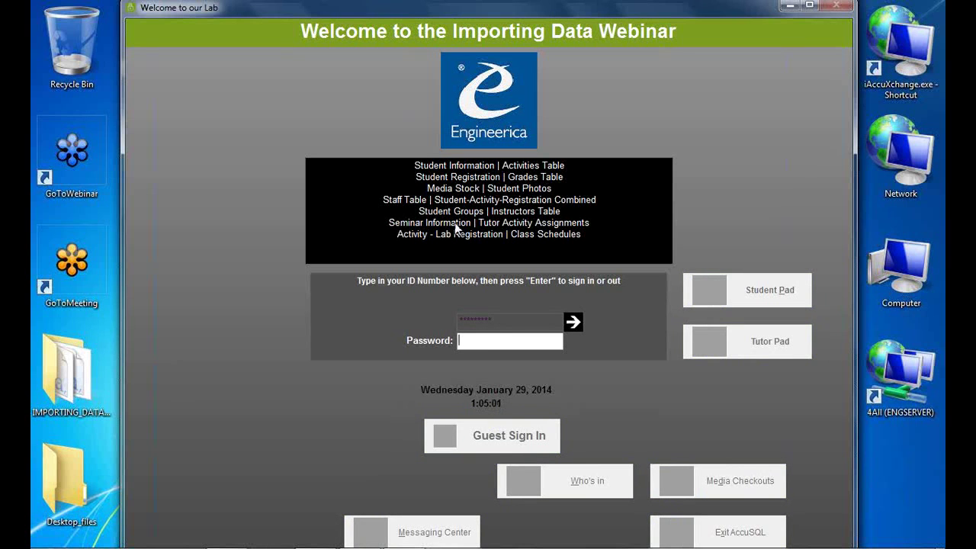
pyautogui.press('Return')
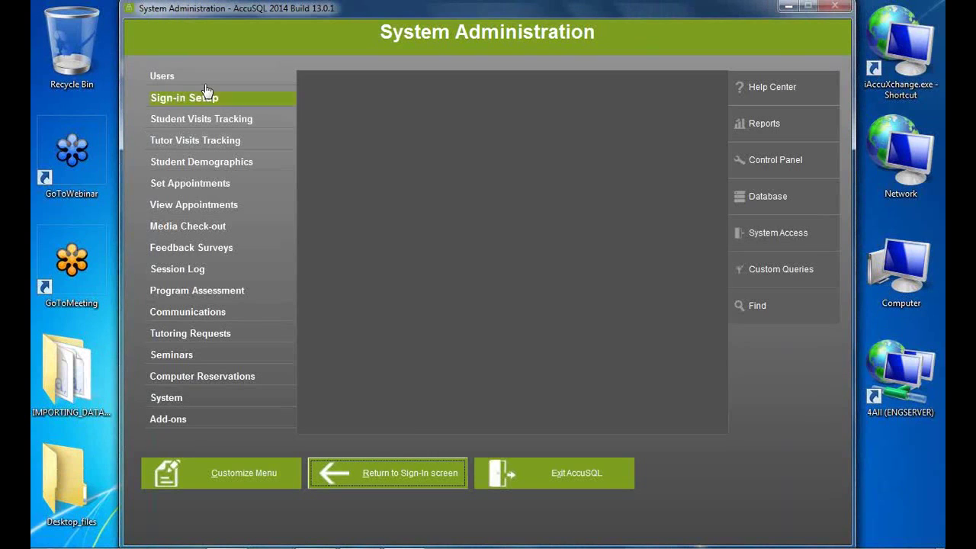
# - Review the Students records under Users, showing just 1 student, then close them
pyautogui.click(169, 77)
pyautogui.click(358, 118)
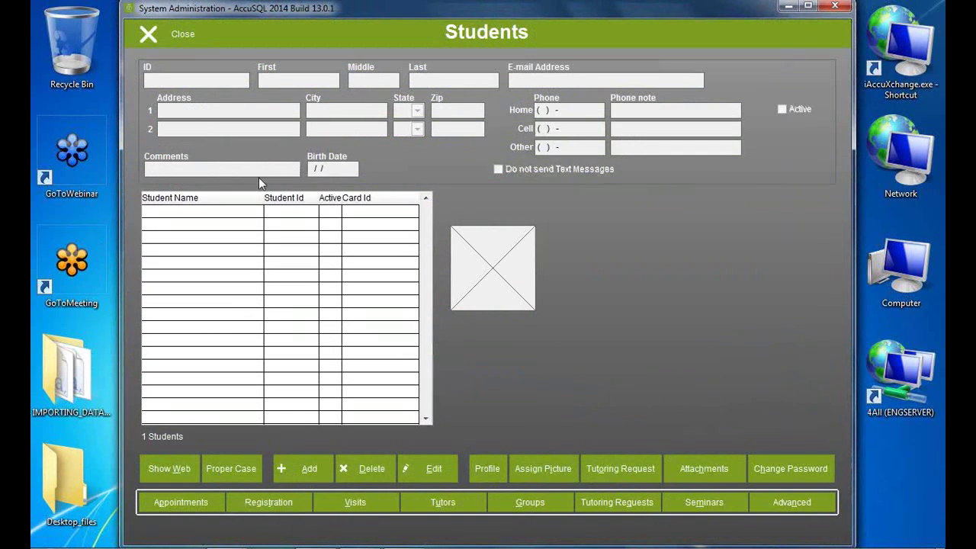
pyautogui.click(179, 38)
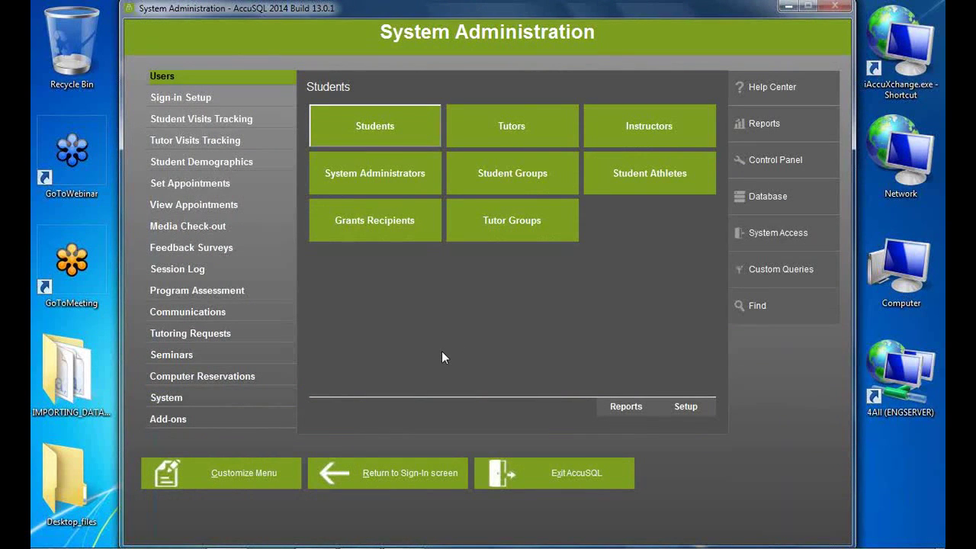
# - View the Semesters list under System: only Spring 2014, 01/06/2014 to 05/31/2014
pyautogui.click(166, 397)
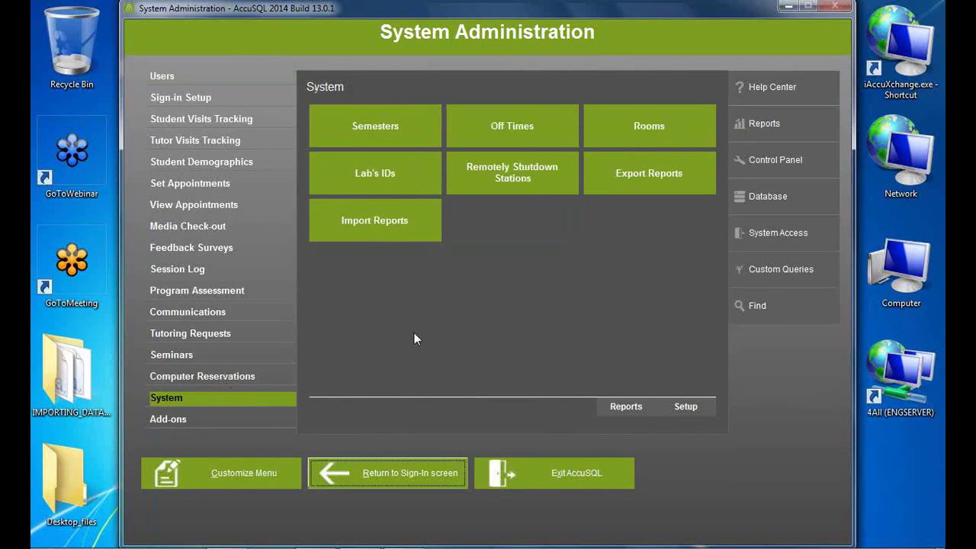
pyautogui.click(385, 131)
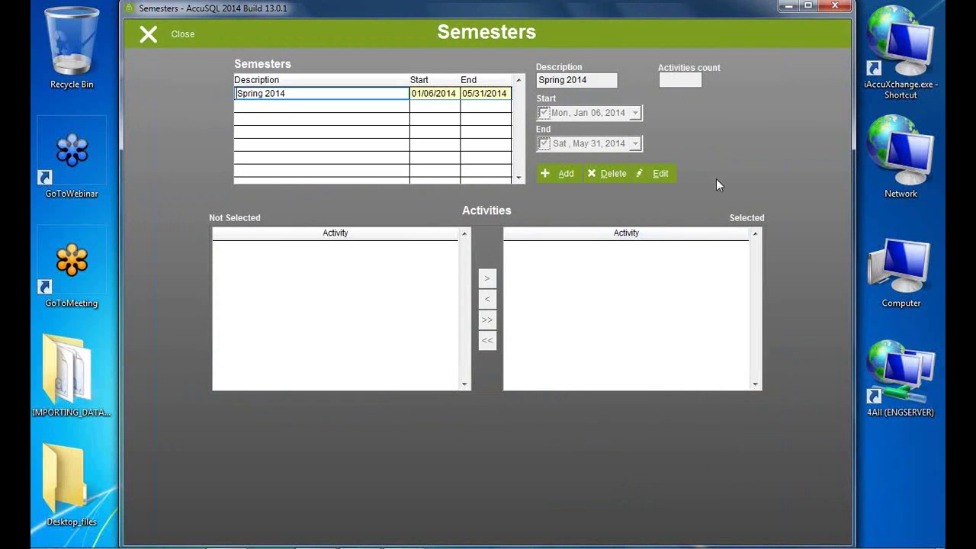
pyautogui.click(152, 38)
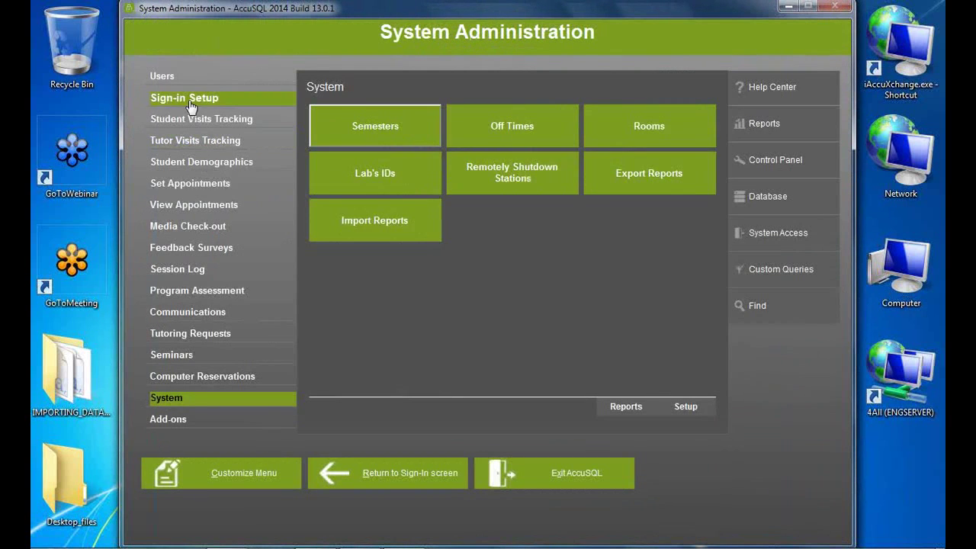
# - Check the empty Category and Activity tables under Sign-in Setup, then close them
pyautogui.click(181, 96)
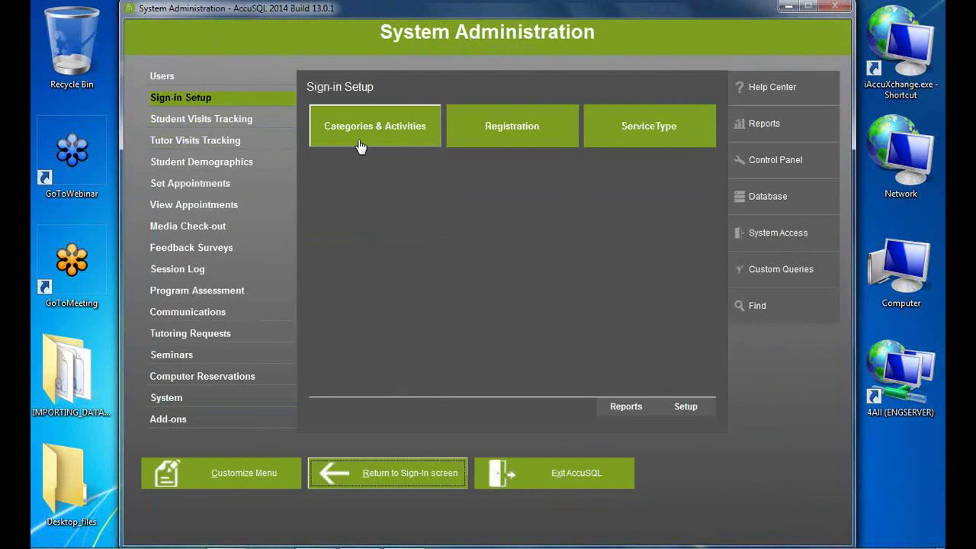
pyautogui.click(364, 141)
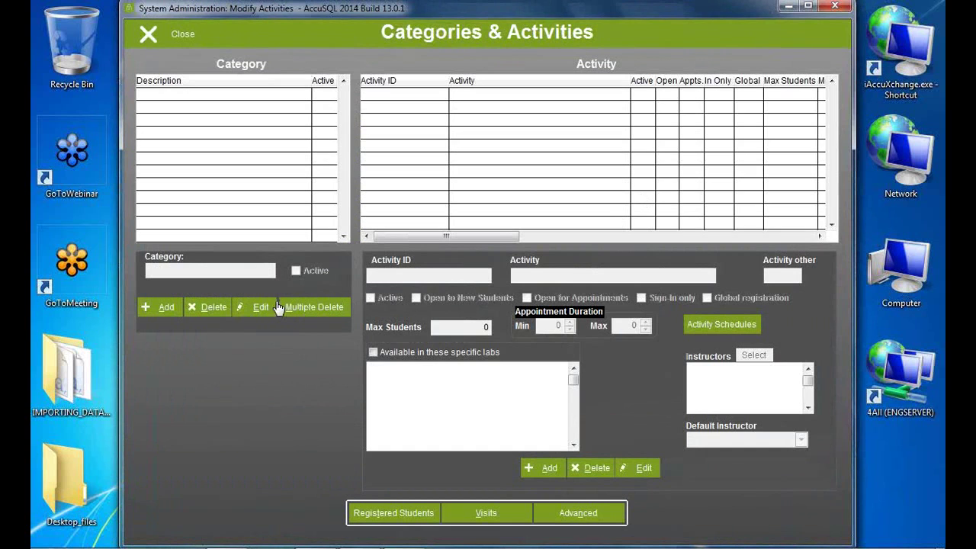
pyautogui.click(148, 34)
pyautogui.click(191, 399)
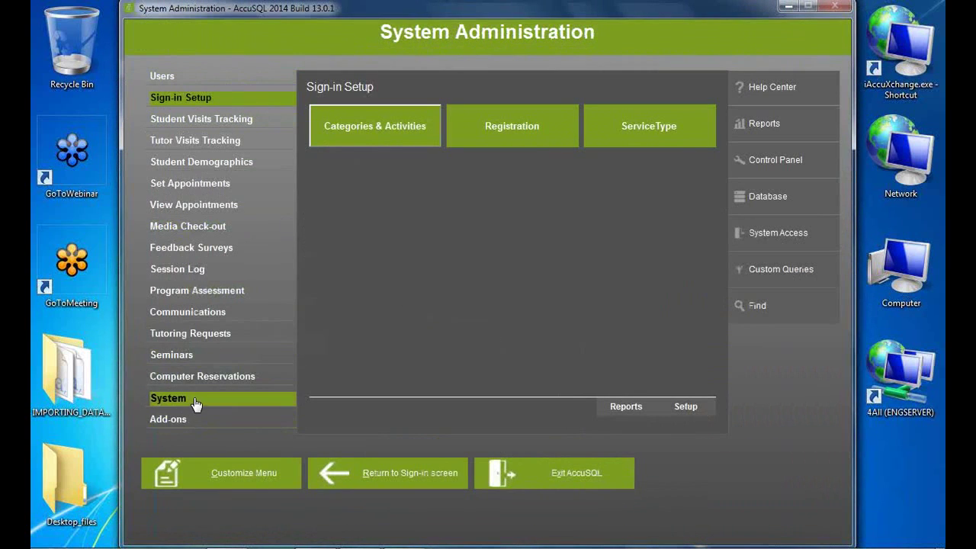
# - Reopen the Semesters list and select the Spring 2014 row (01/06/2014 to 05/31/2014)
pyautogui.click(361, 128)
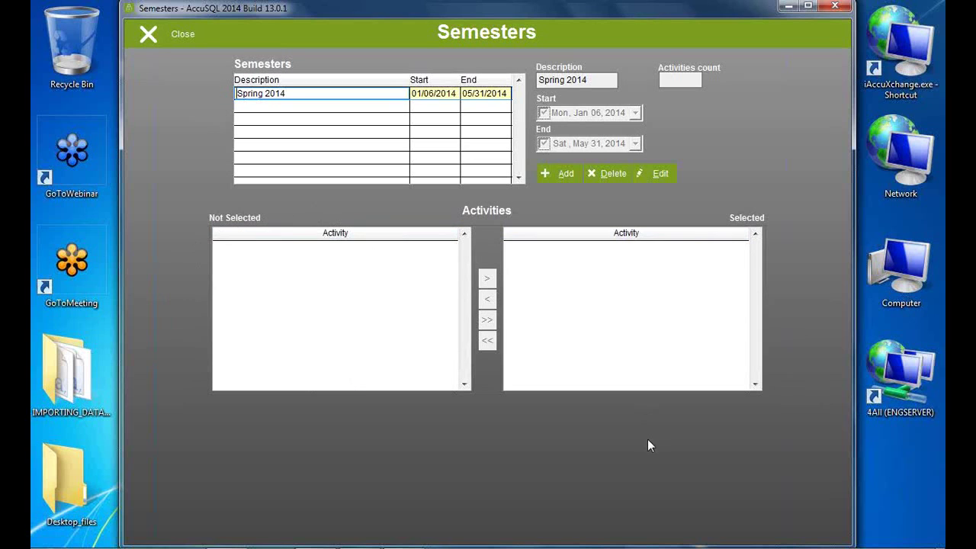
pyautogui.click(176, 40)
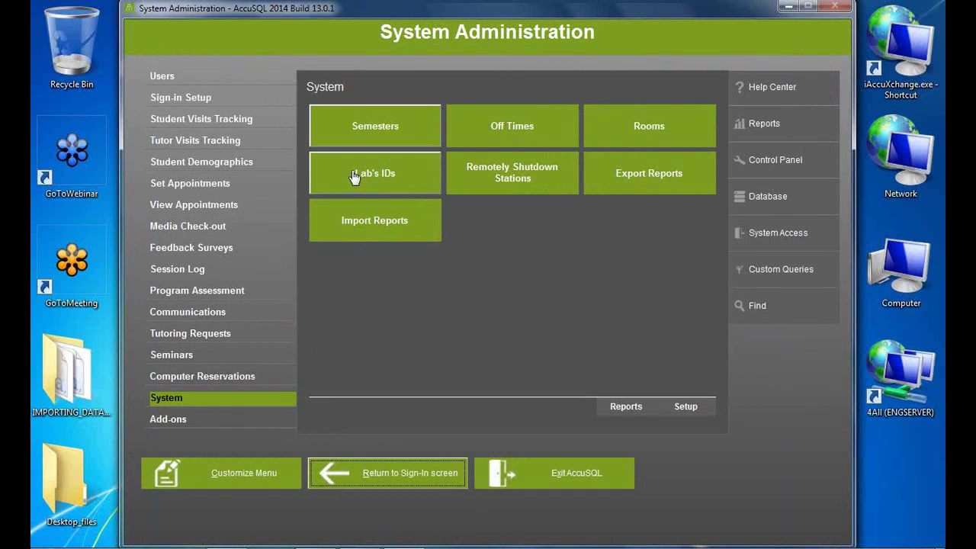
pyautogui.click(363, 123)
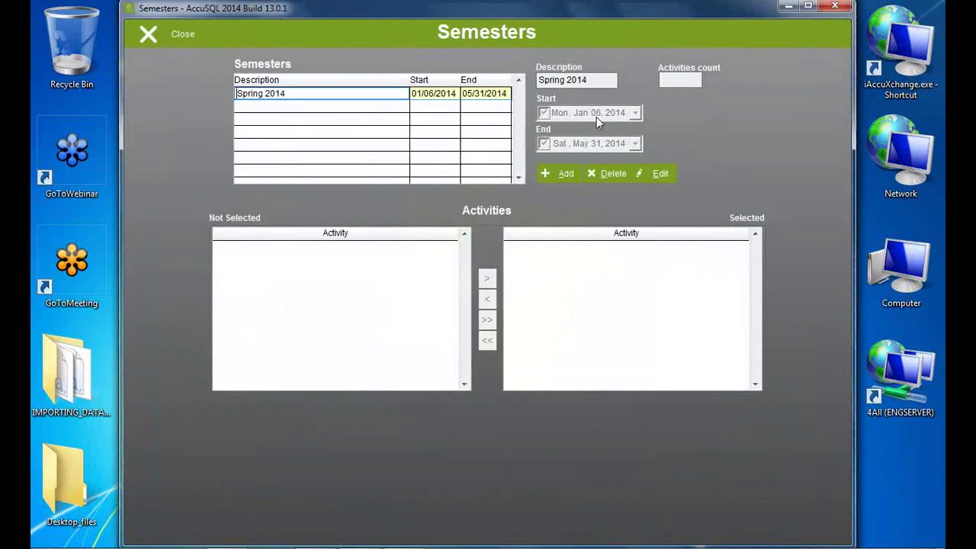
pyautogui.moveTo(824, 546)
pyautogui.click(169, 35)
pyautogui.click(169, 35)
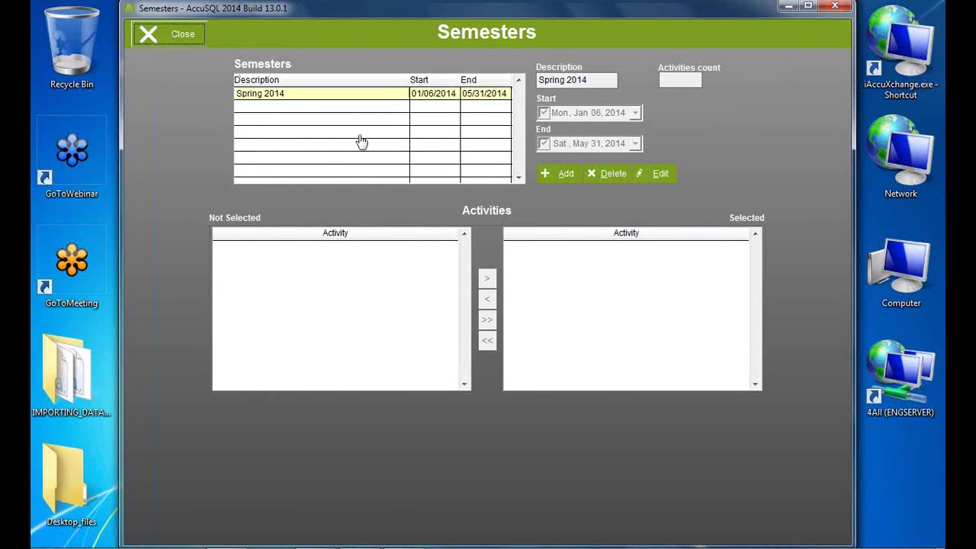
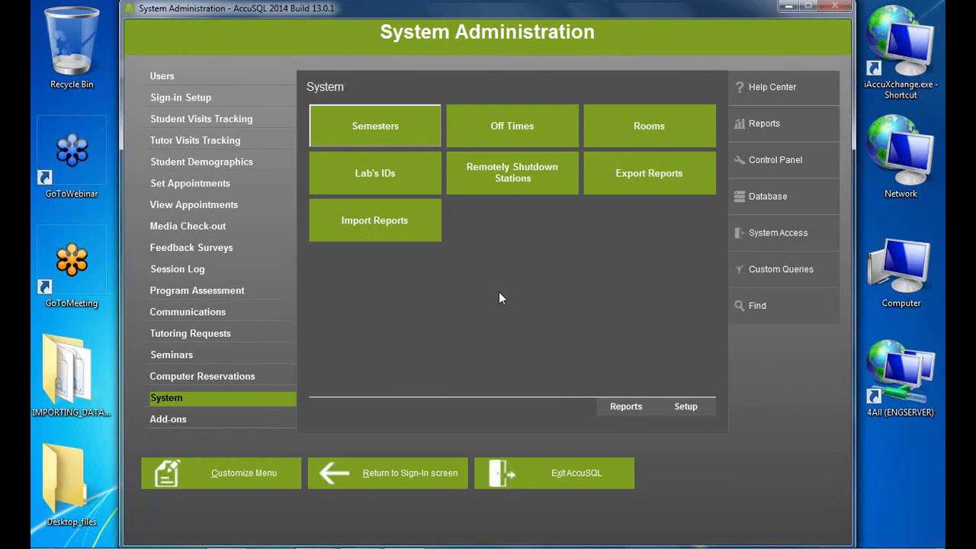
# - View the SQL connection (engserver,60558\SQLExpress, database Import_Webinar1) and open the Webinar_share folder
pyautogui.click(755, 200)
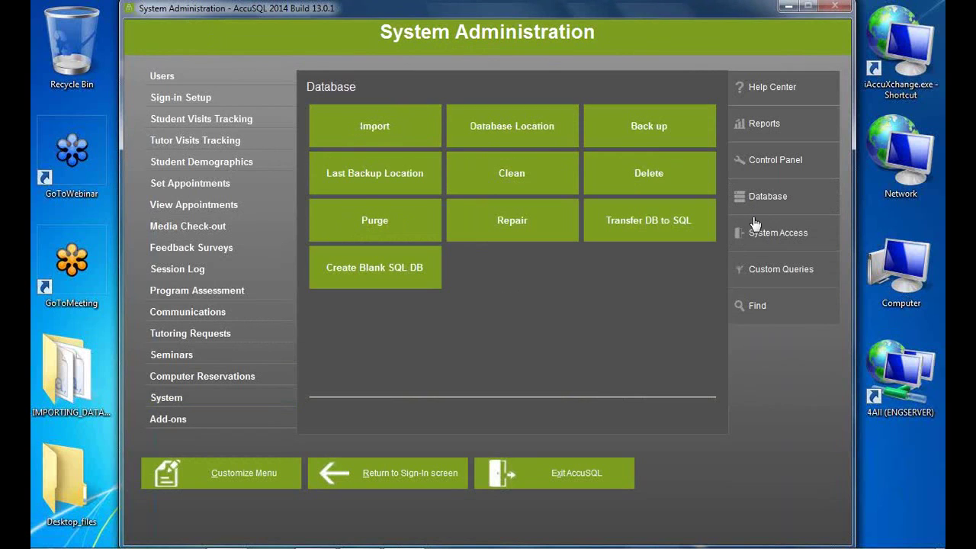
pyautogui.click(532, 128)
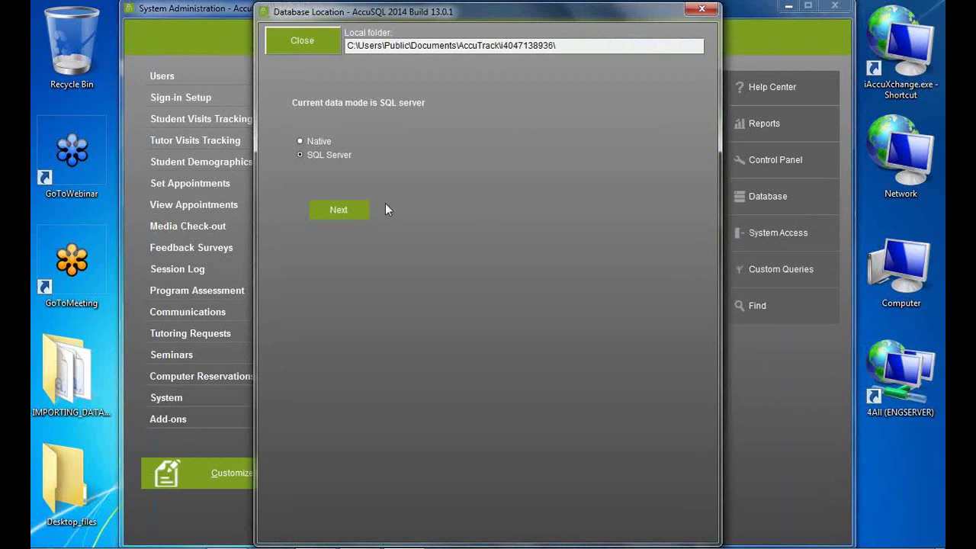
pyautogui.click(334, 212)
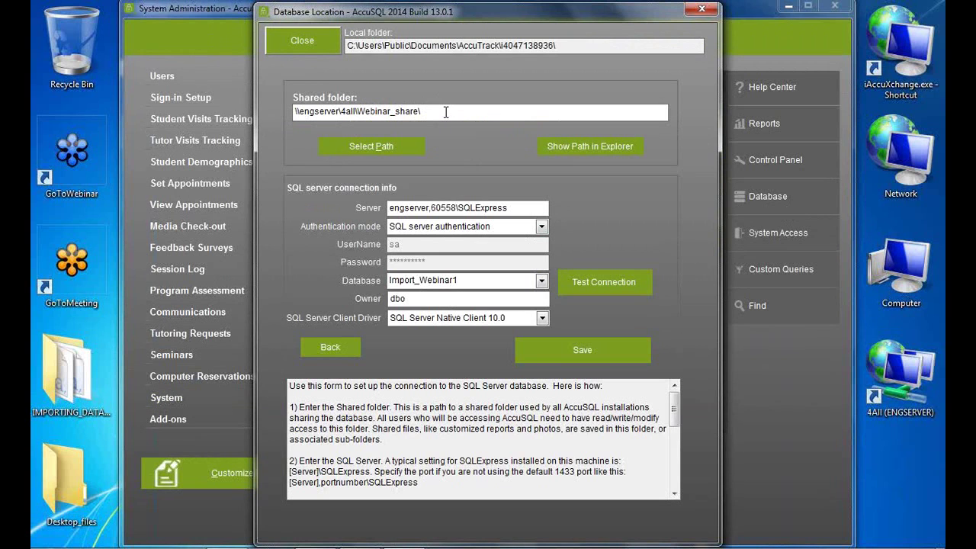
pyautogui.click(591, 146)
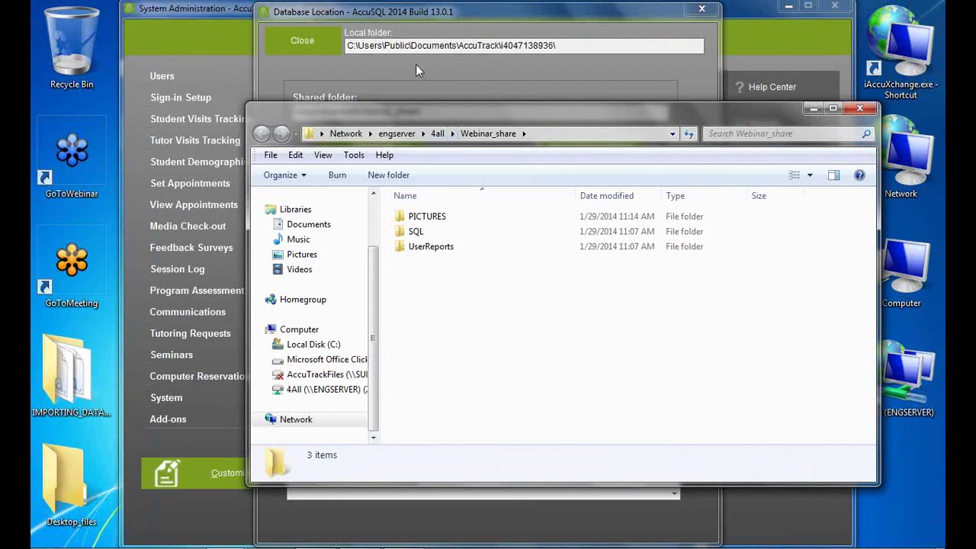
# - Confirm the PICTURES subfolder of Webinar_share is empty, then return to the Database Location settings
pyautogui.moveTo(418, 122); pyautogui.dragTo(483, 190)
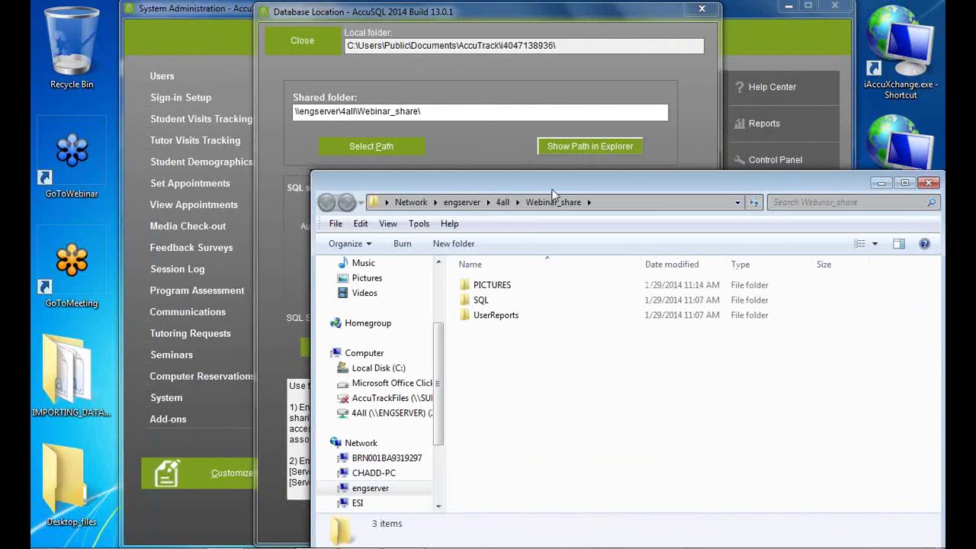
pyautogui.moveTo(550, 182); pyautogui.dragTo(527, 139)
pyautogui.doubleClick(465, 242)
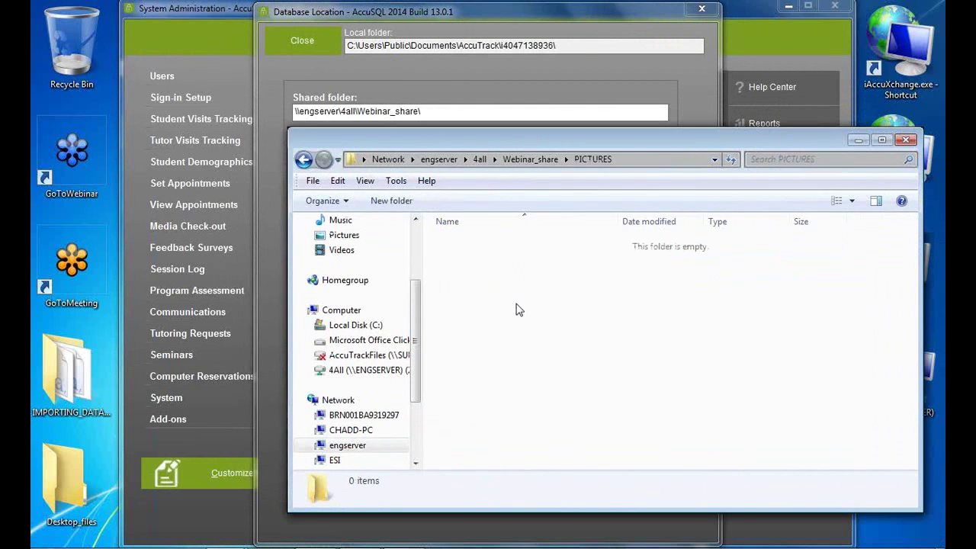
pyautogui.click(303, 160)
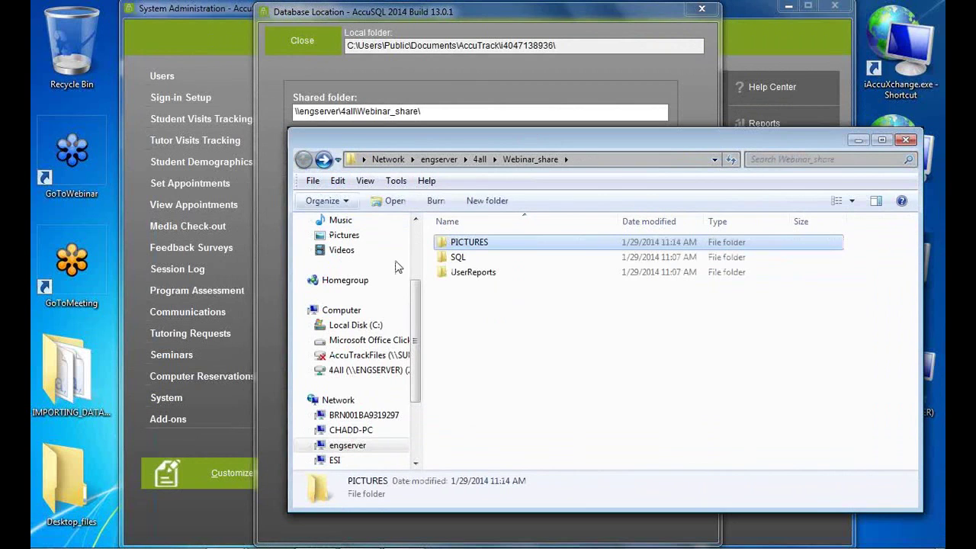
pyautogui.doubleClick(478, 246)
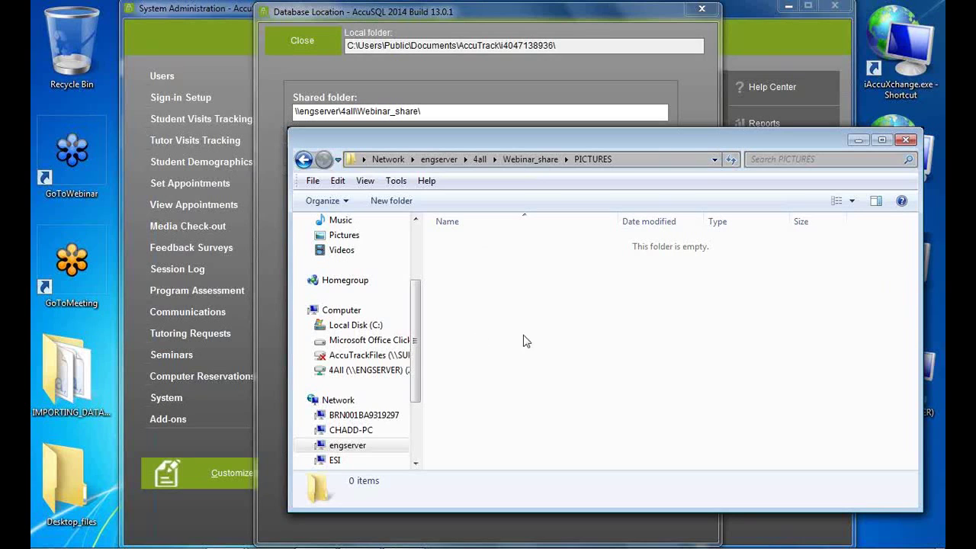
pyautogui.click(303, 162)
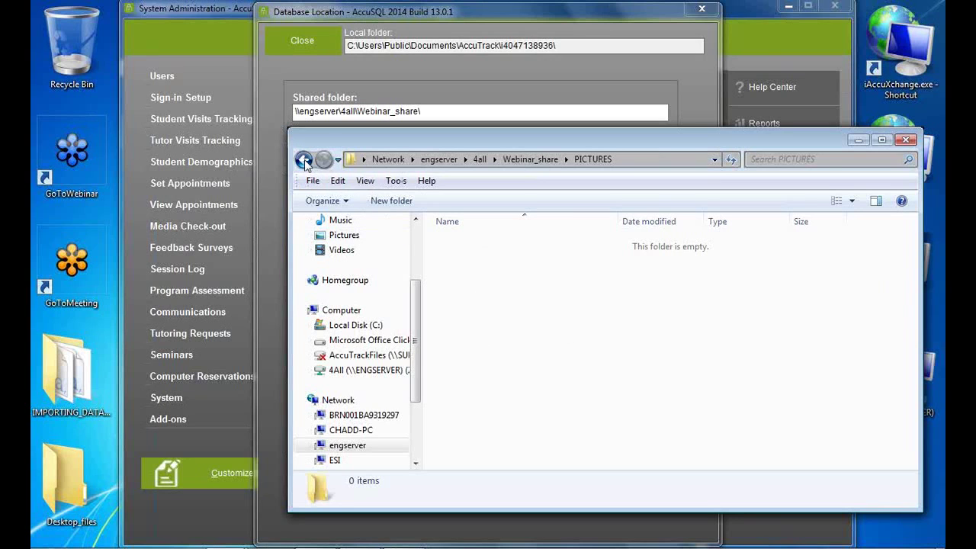
pyautogui.click(474, 67)
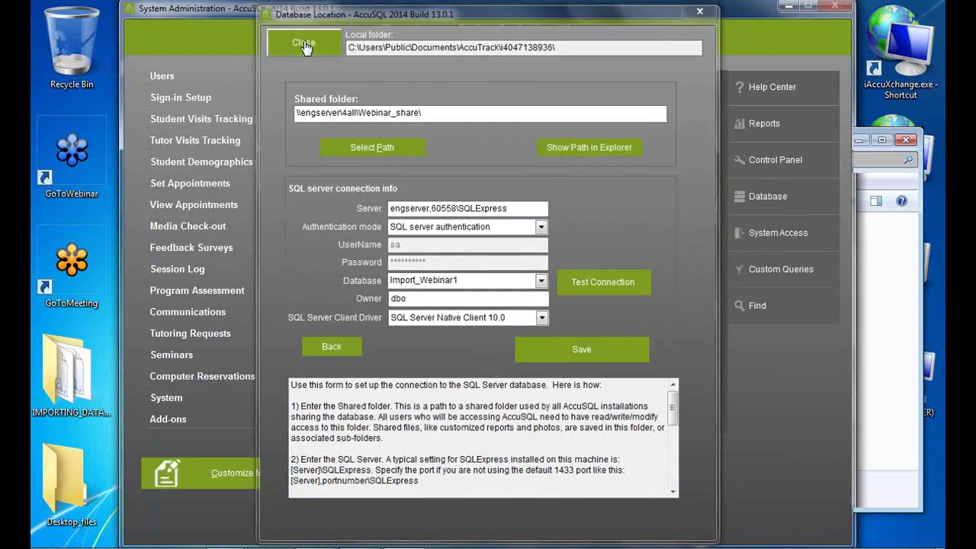
# - Close the Database Location settings and open the Media Stock list
pyautogui.click(331, 43)
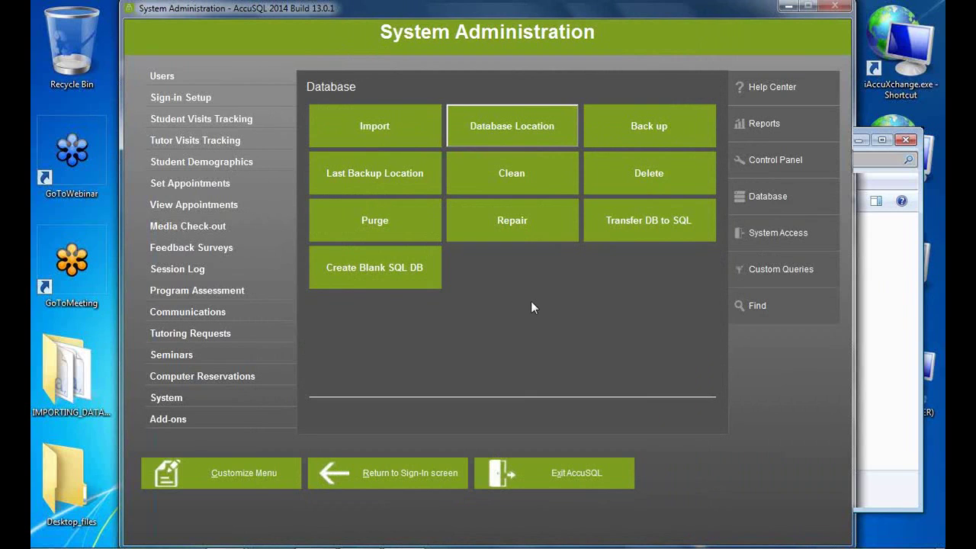
pyautogui.click(202, 228)
pyautogui.click(414, 126)
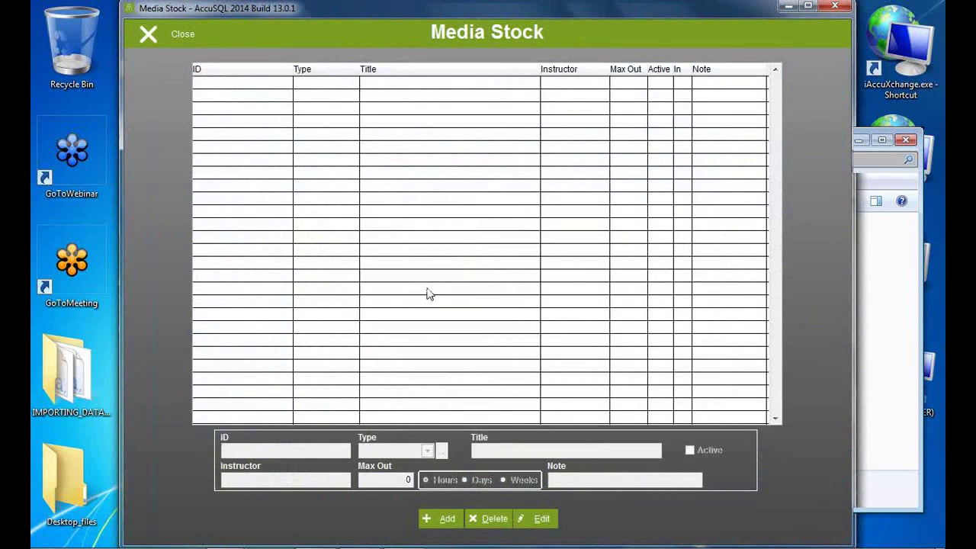
# - Review the Book, DVD and Hardware media types for a new item, then cancel it and close Media Stock
pyautogui.click(431, 519)
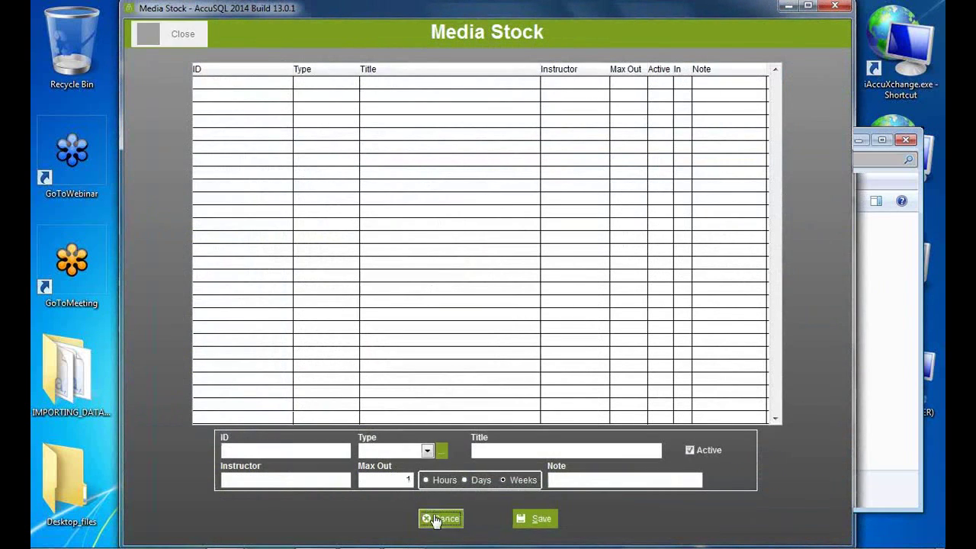
pyautogui.click(443, 451)
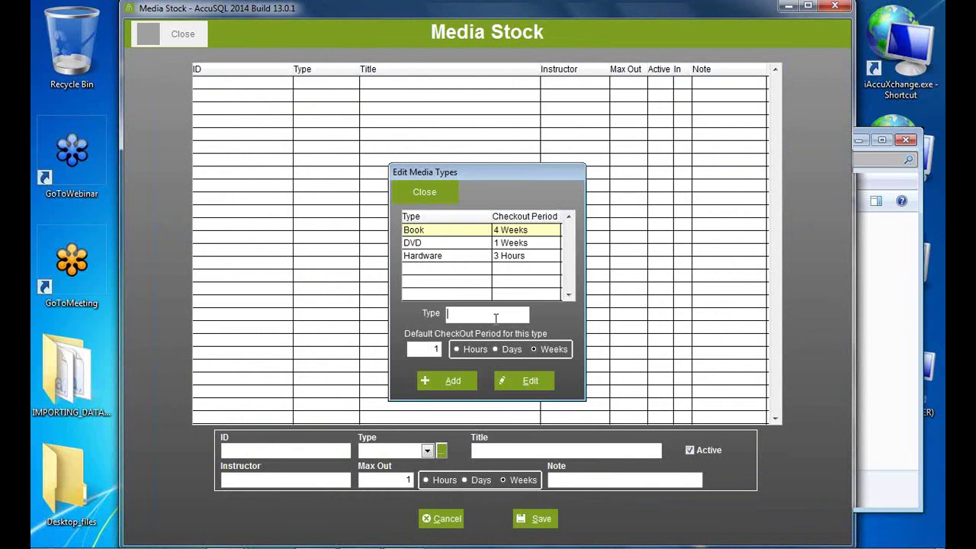
pyautogui.click(423, 194)
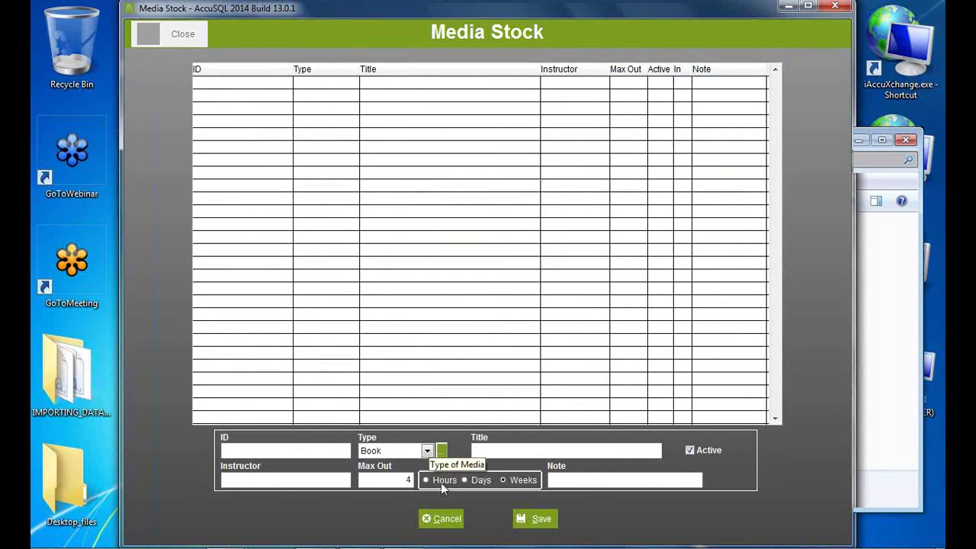
pyautogui.click(440, 521)
pyautogui.click(151, 32)
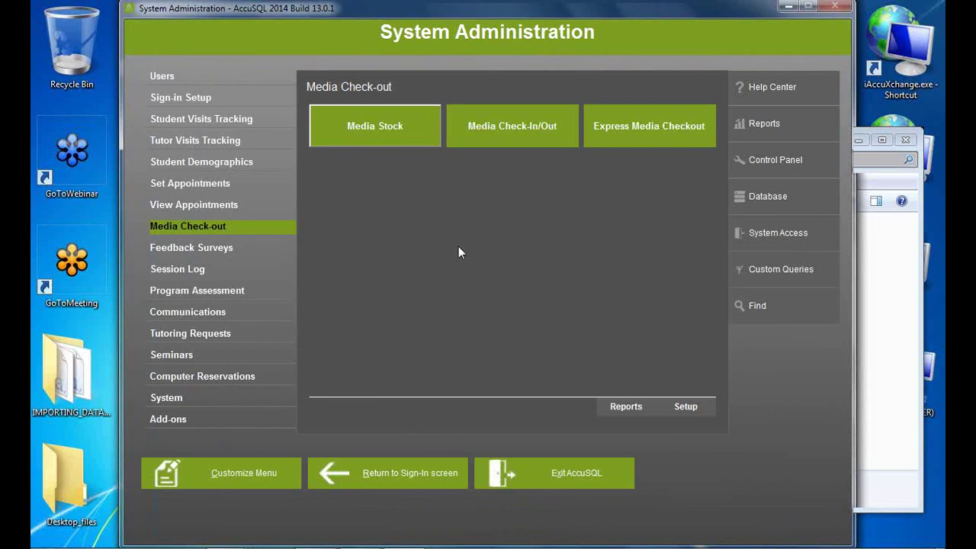
# - Search the settings for 'id length' and go to the Student ID length options
pyautogui.click(757, 305)
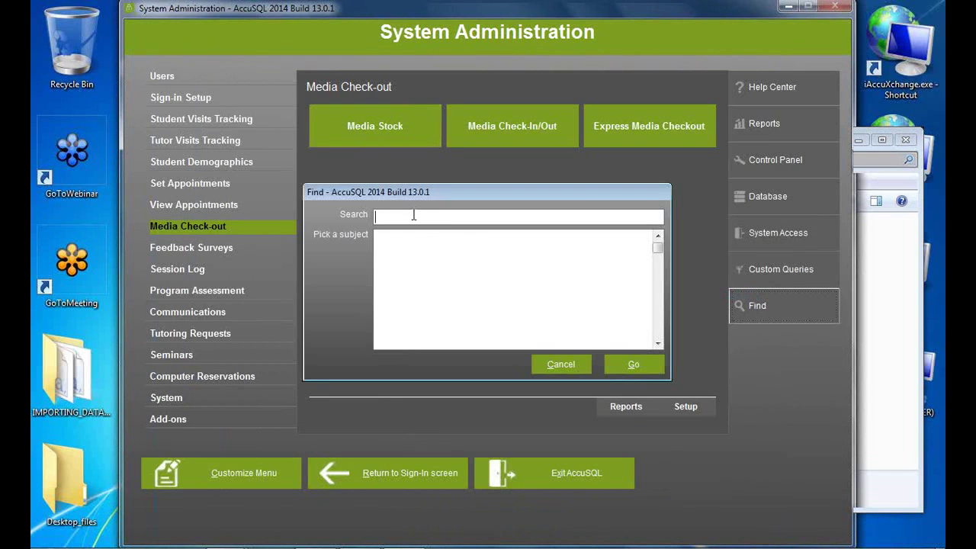
pyautogui.write('id length')
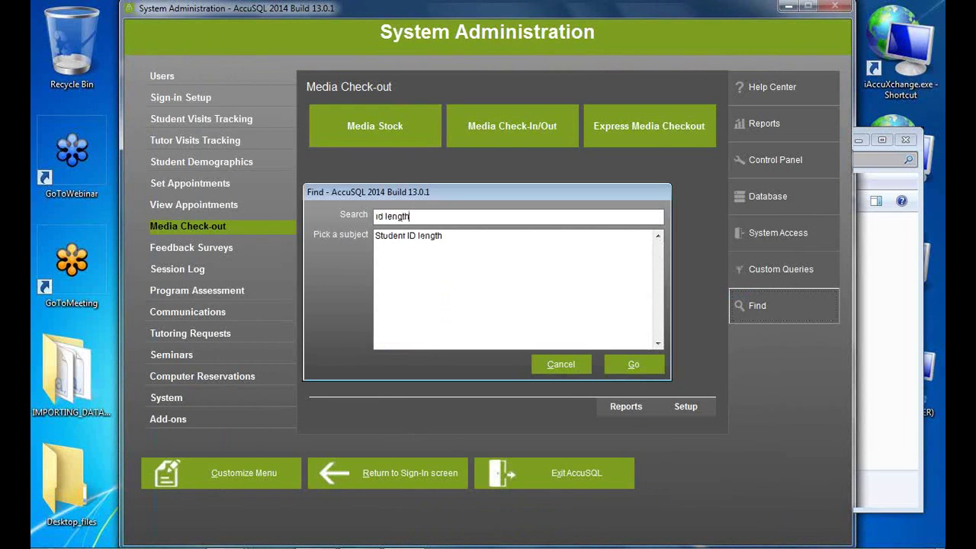
pyautogui.click(407, 237)
pyautogui.click(643, 372)
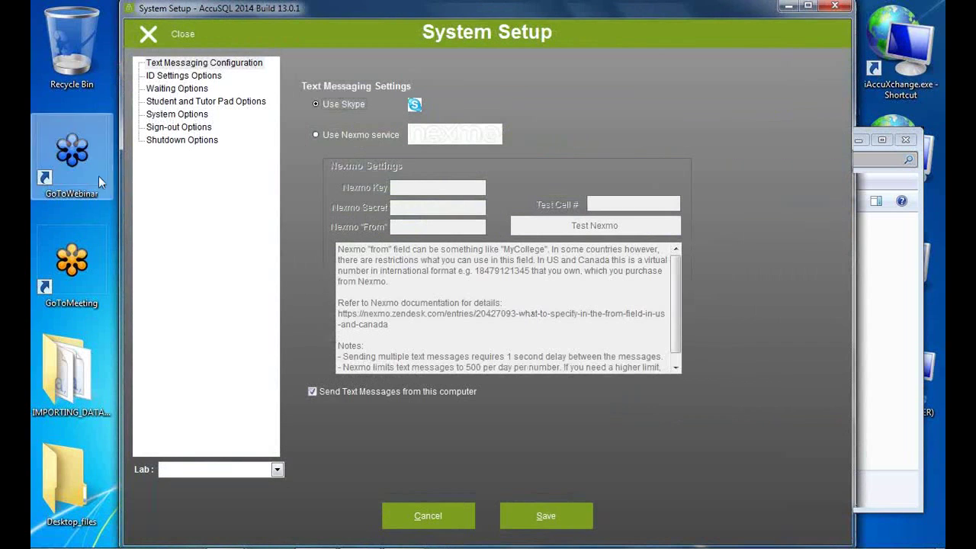
pyautogui.click(175, 75)
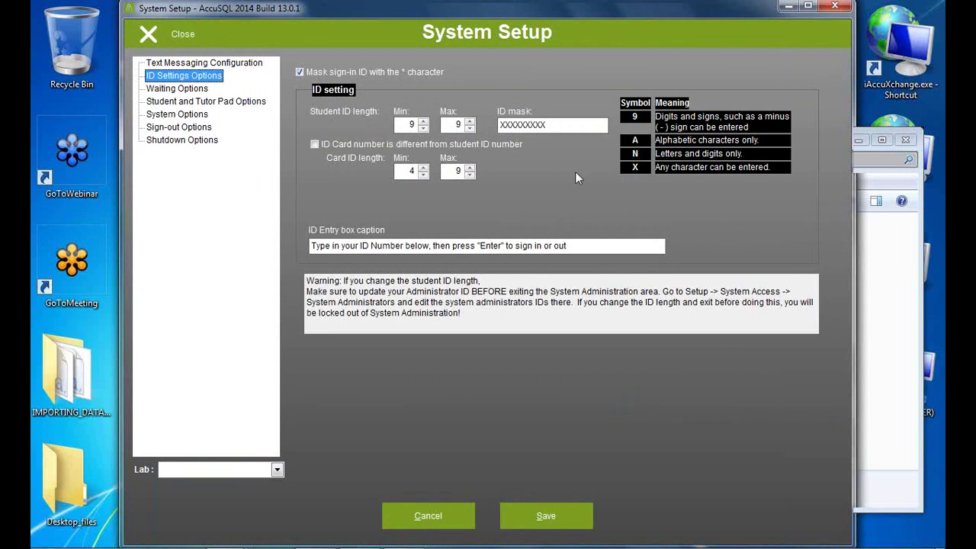
# - Lower the minimum student ID length to 7, restore it to 9, and close System Setup
pyautogui.click(423, 127)
pyautogui.click(423, 128)
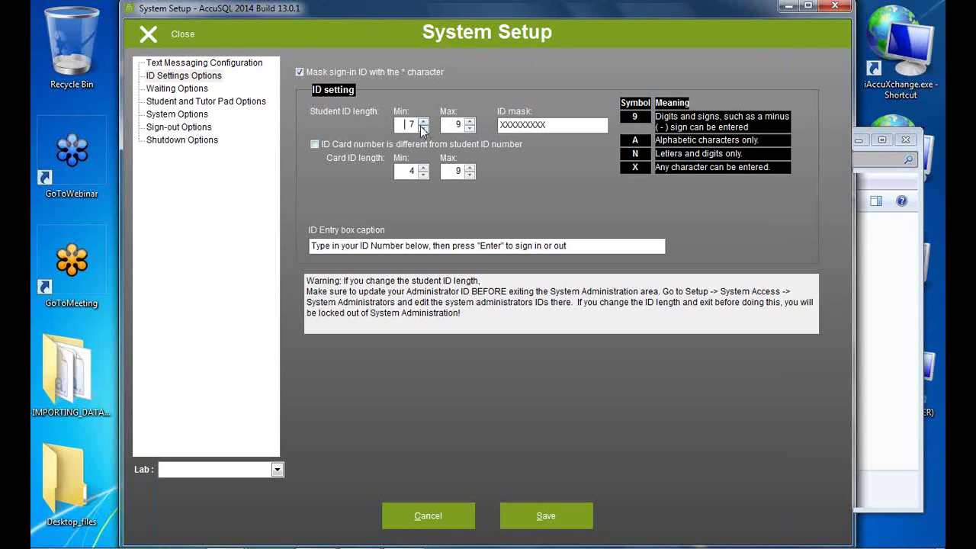
pyautogui.click(423, 122)
pyautogui.press('Up')
pyautogui.click(166, 34)
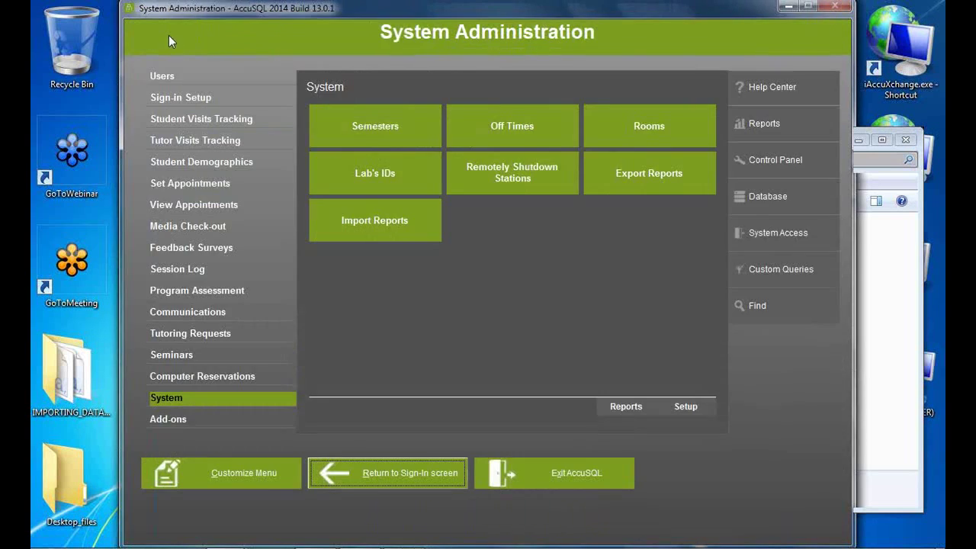
pyautogui.click(751, 232)
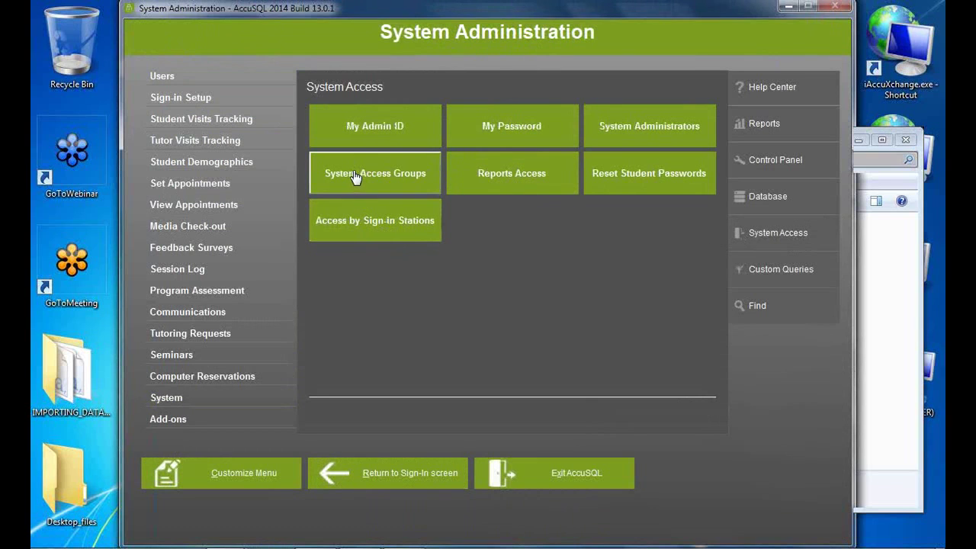
pyautogui.click(644, 131)
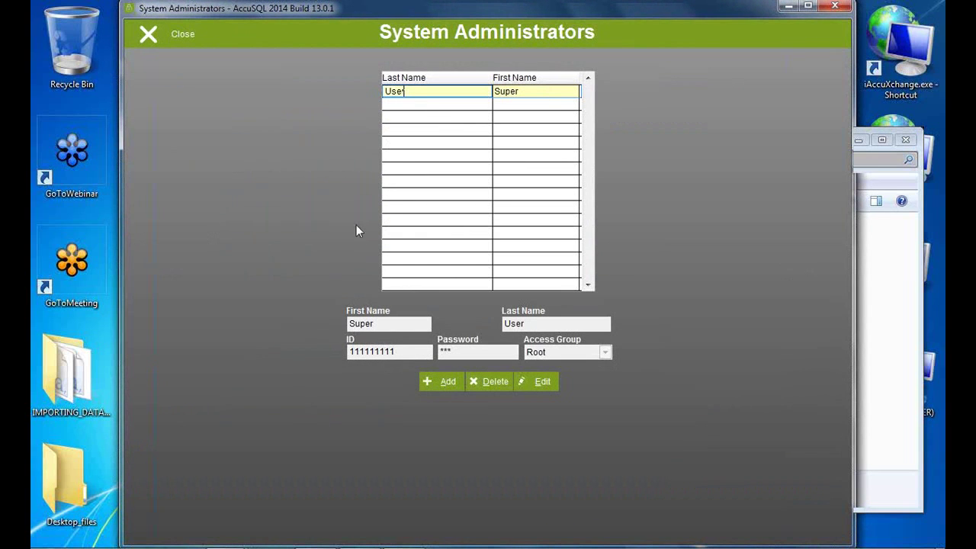
pyautogui.click(537, 384)
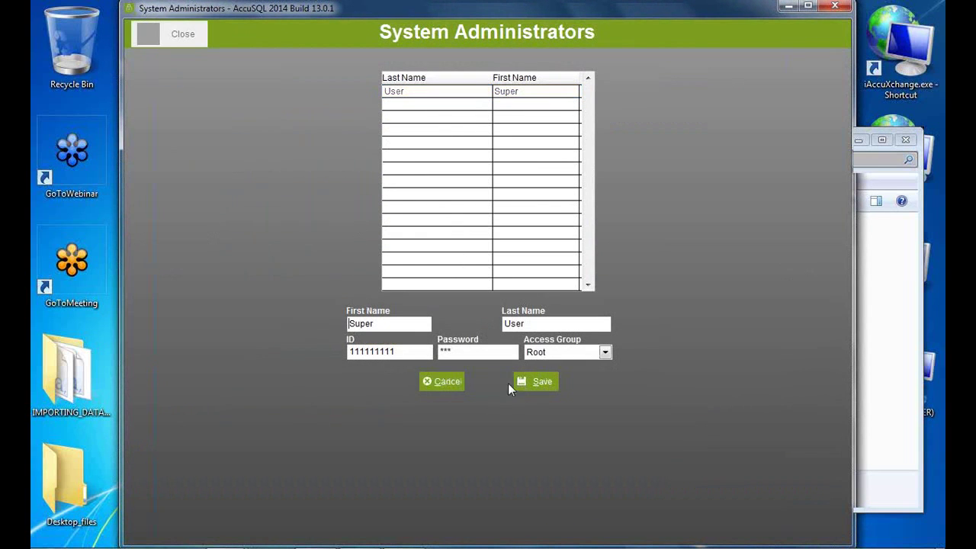
pyautogui.click(438, 383)
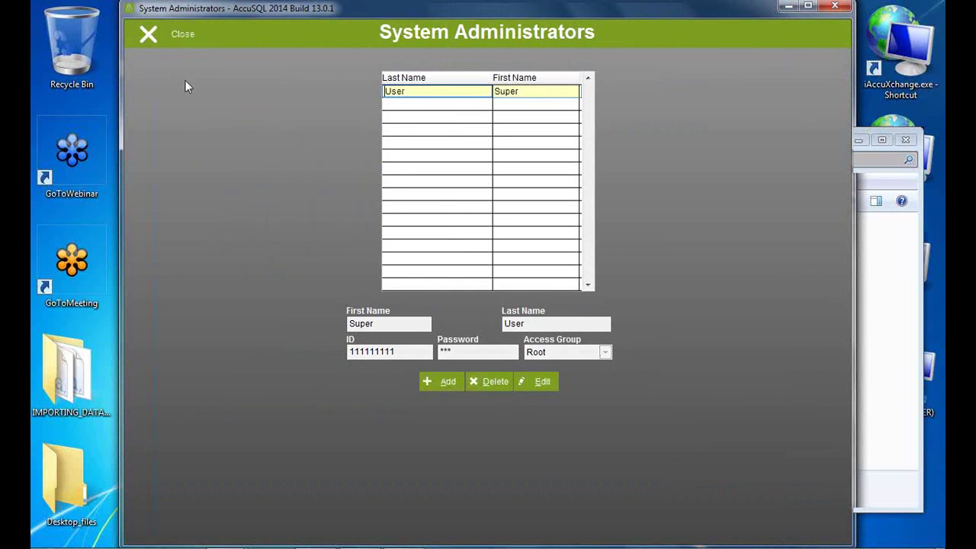
pyautogui.click(172, 35)
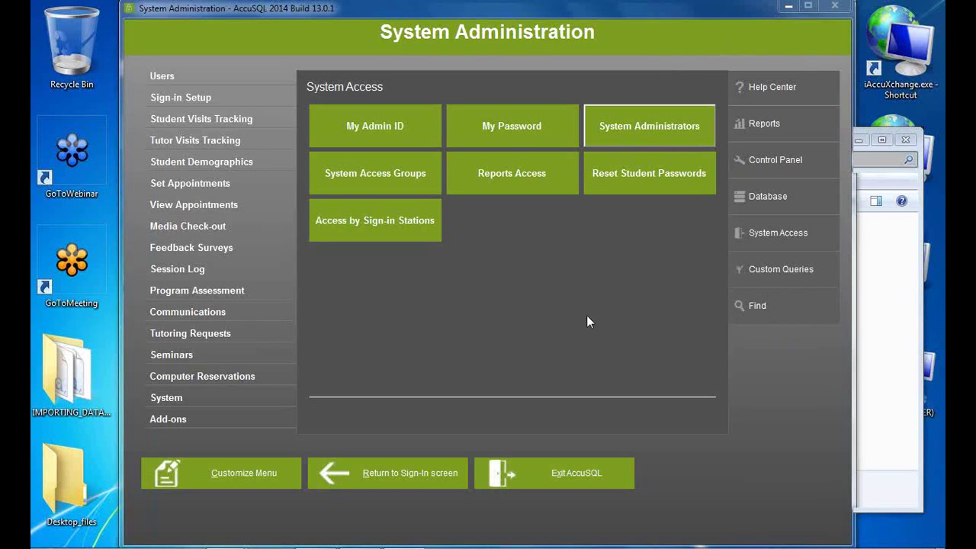
# - Close Webinar_share and open the IMPORTING_DATA_14_WEBINAR_FILES folder to browse its 18 import files
pyautogui.click(896, 313)
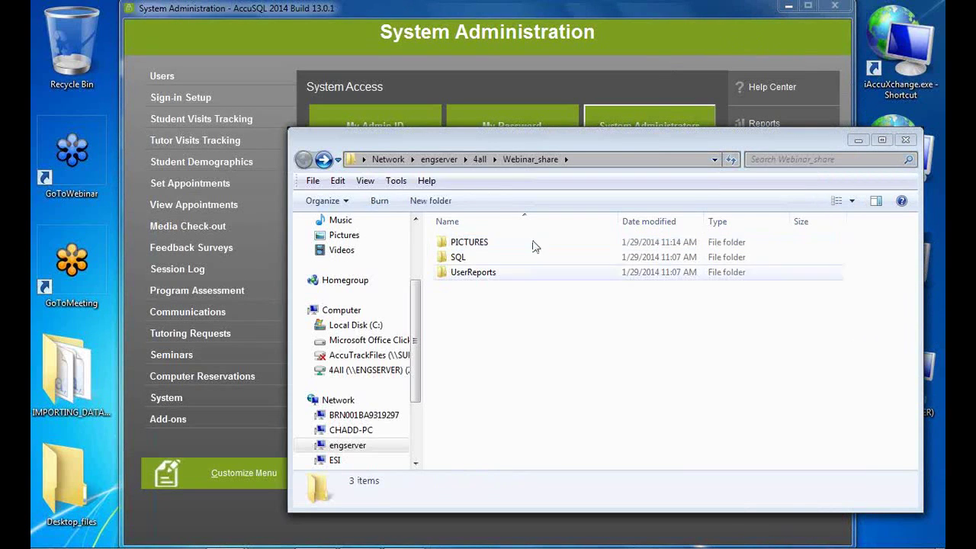
pyautogui.click(904, 141)
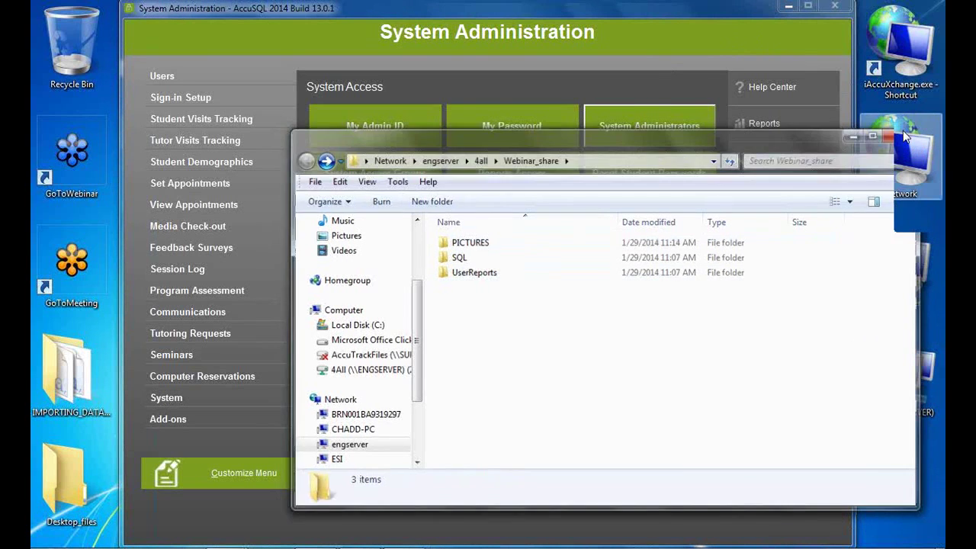
pyautogui.click(787, 6)
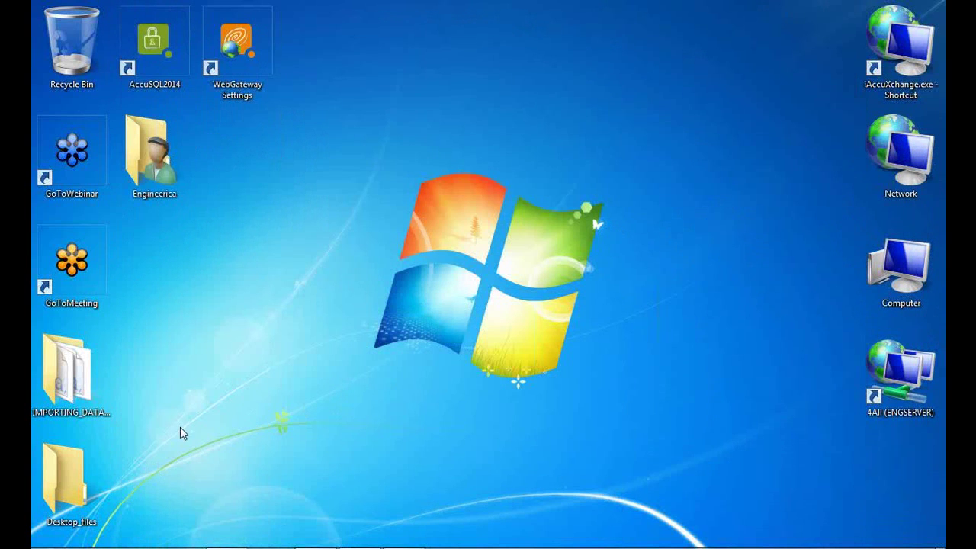
pyautogui.doubleClick(81, 413)
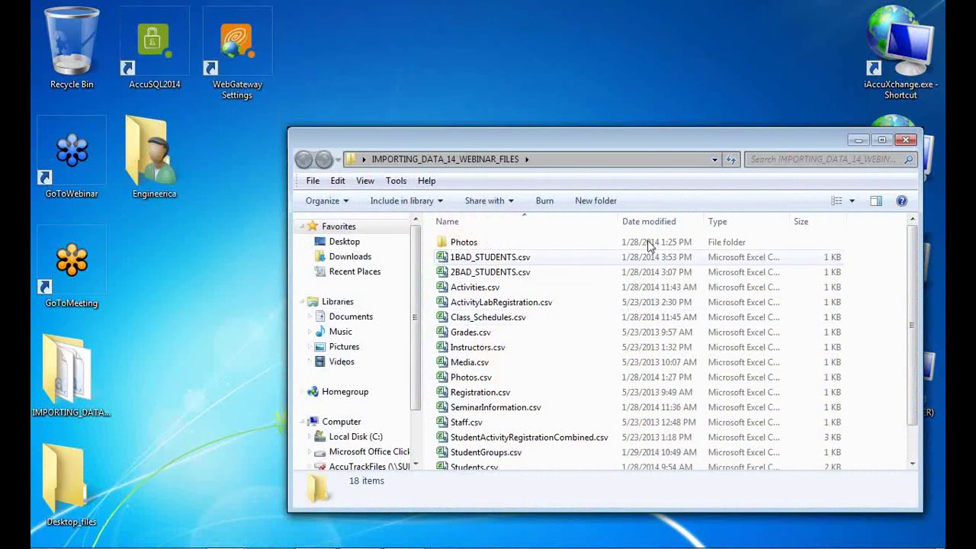
pyautogui.moveTo(561, 139); pyautogui.dragTo(511, 118)
pyautogui.scroll(-1, 860, 314)
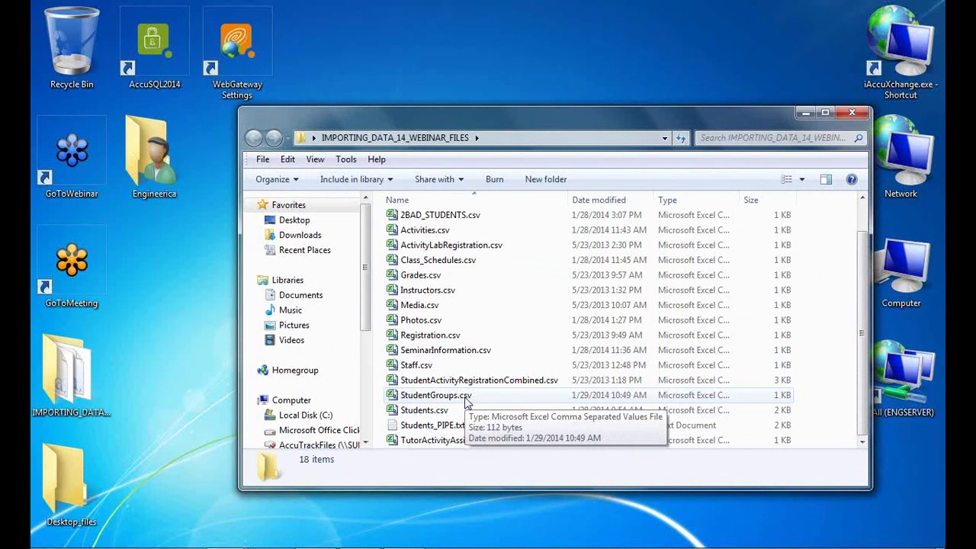
# - Review the pipe-delimited Students_PIPE.txt in Notepad, close it, and return to AccuSQL System Administration
pyautogui.doubleClick(429, 426)
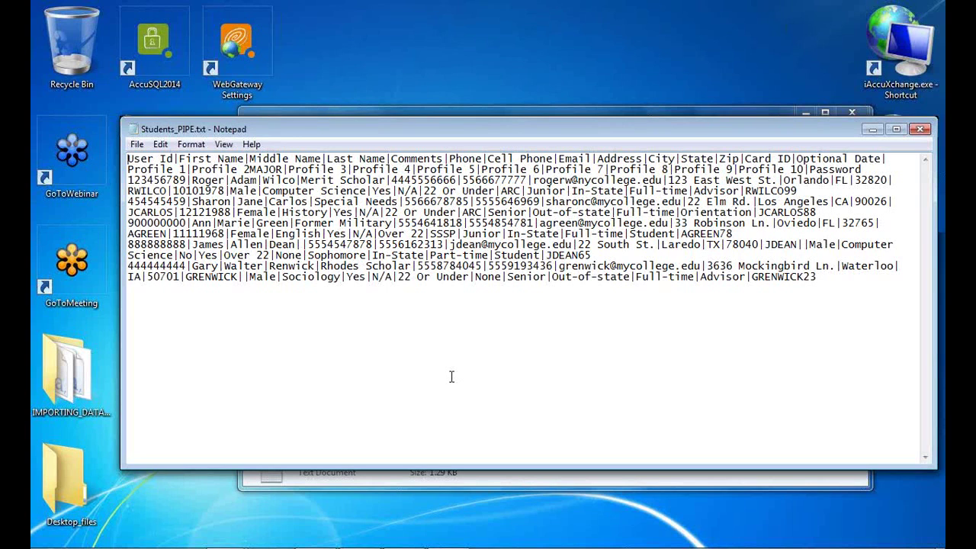
pyautogui.click(917, 128)
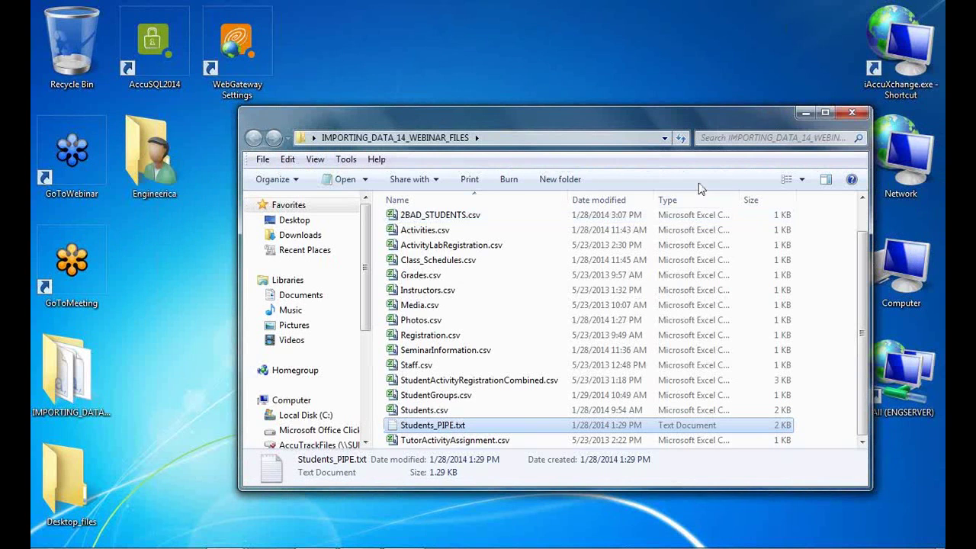
pyautogui.click(805, 112)
pyautogui.click(402, 533)
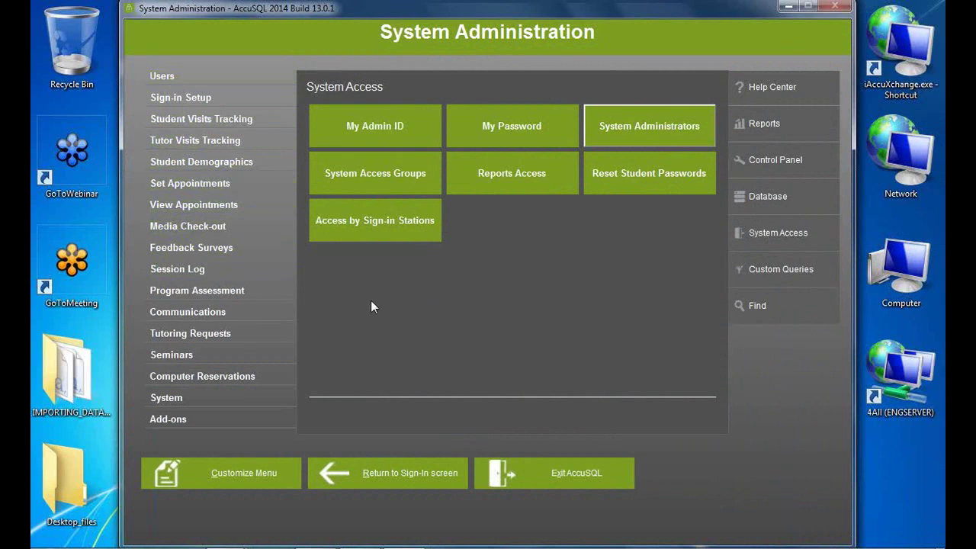
# - Open Profile Setup from the Student Demographics options
pyautogui.click(237, 162)
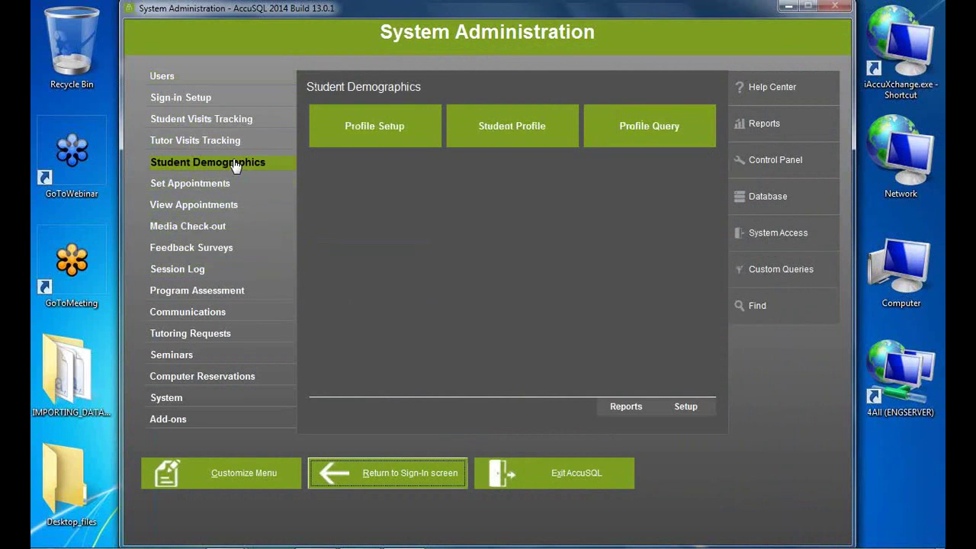
pyautogui.click(379, 138)
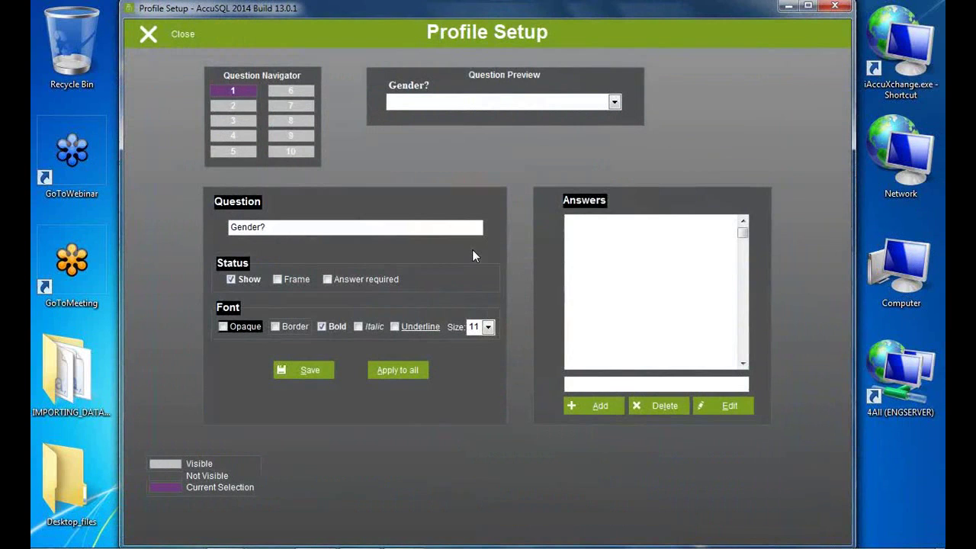
# - Browse profile questions 1 through 6 in the Question Navigator
pyautogui.click(226, 107)
pyautogui.click(227, 118)
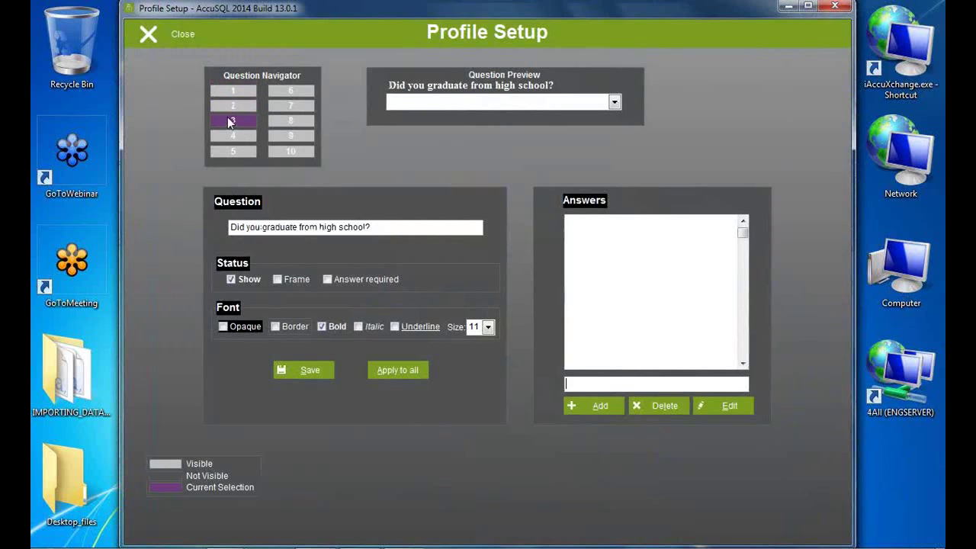
pyautogui.click(230, 108)
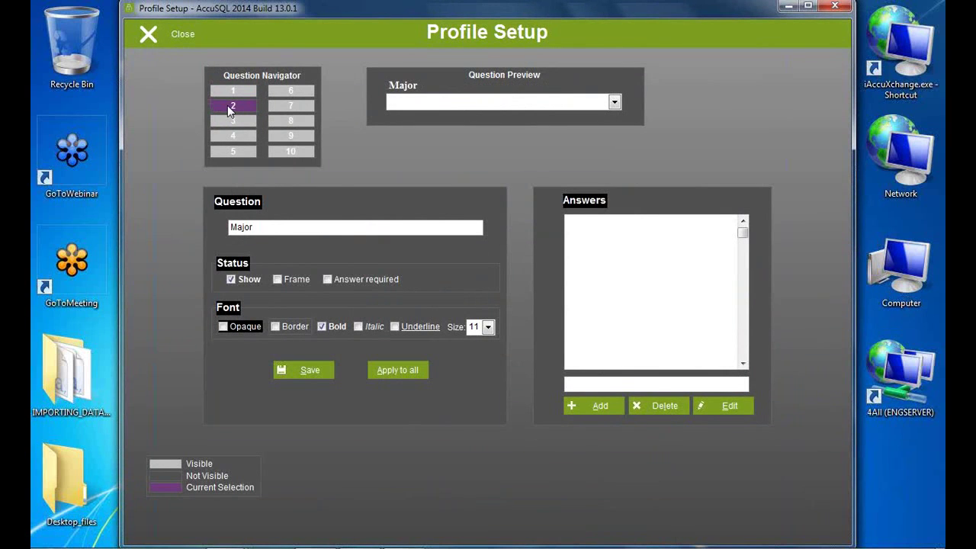
pyautogui.click(240, 122)
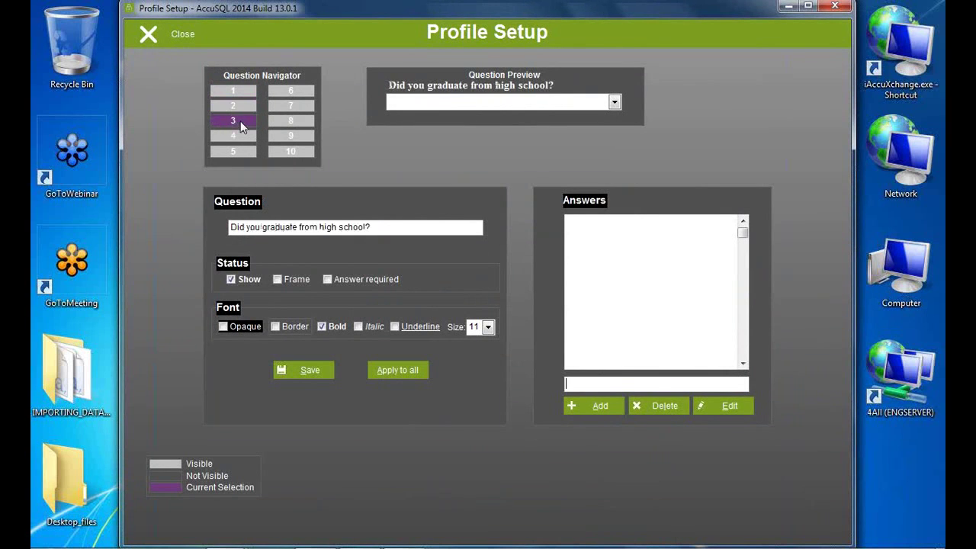
pyautogui.click(238, 138)
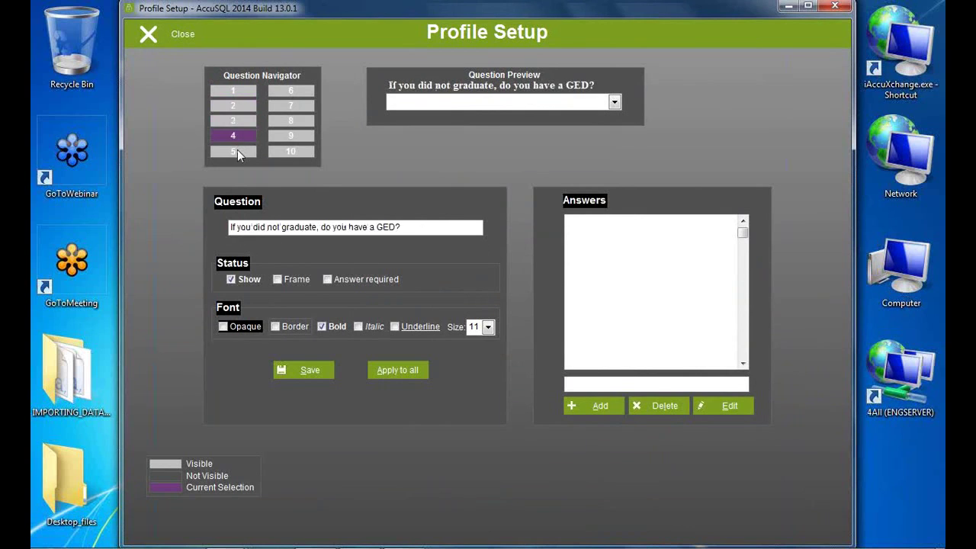
pyautogui.click(237, 151)
pyautogui.click(284, 92)
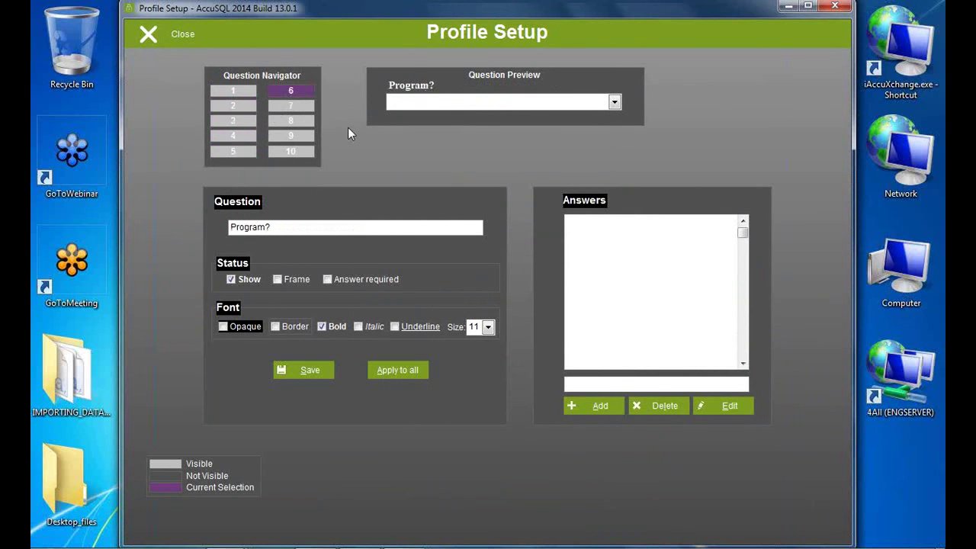
pyautogui.click(231, 90)
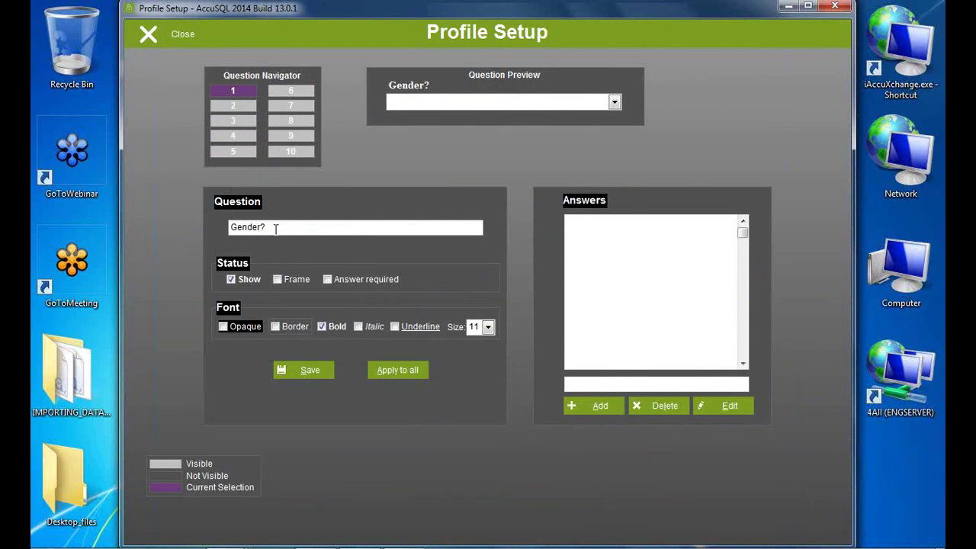
# - Change question 2 to 'Major?', save it, and close Profile Setup
pyautogui.click(238, 107)
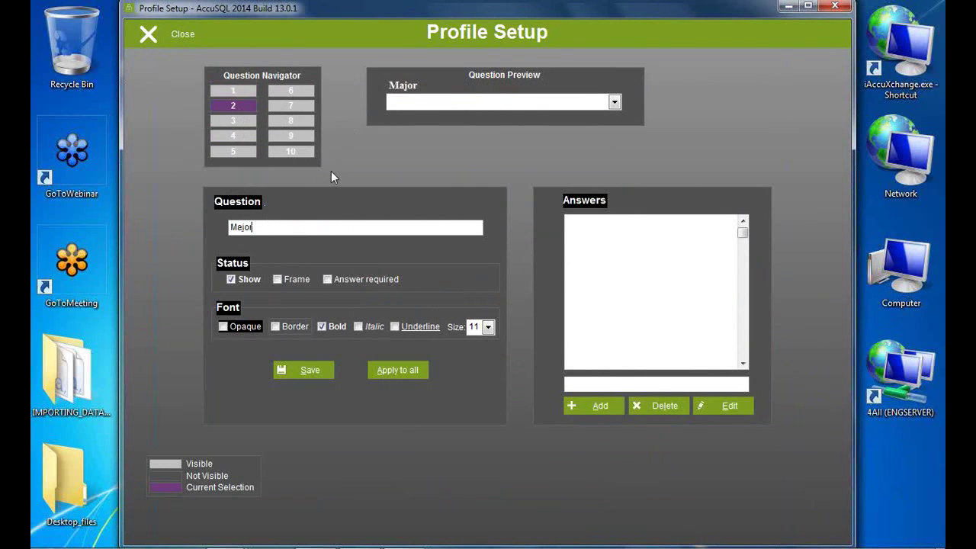
pyautogui.write('?')
pyautogui.click(305, 370)
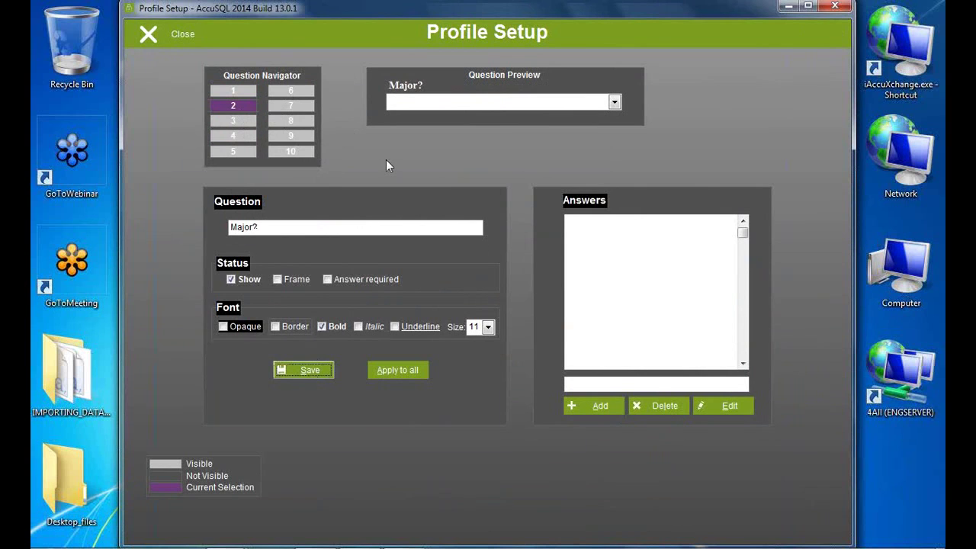
pyautogui.click(169, 36)
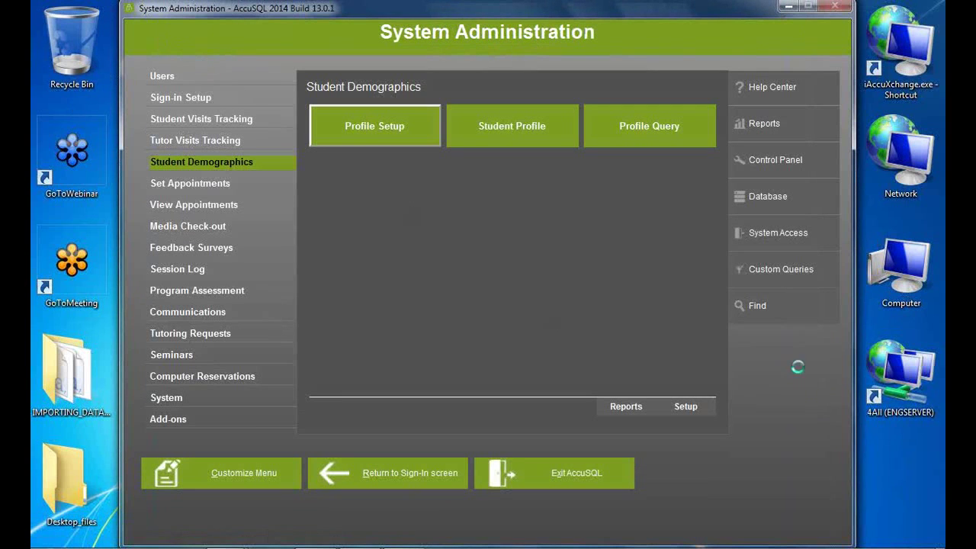
# - Launch the Text File Import Wizard from the Database tools and request its online help
pyautogui.click(761, 203)
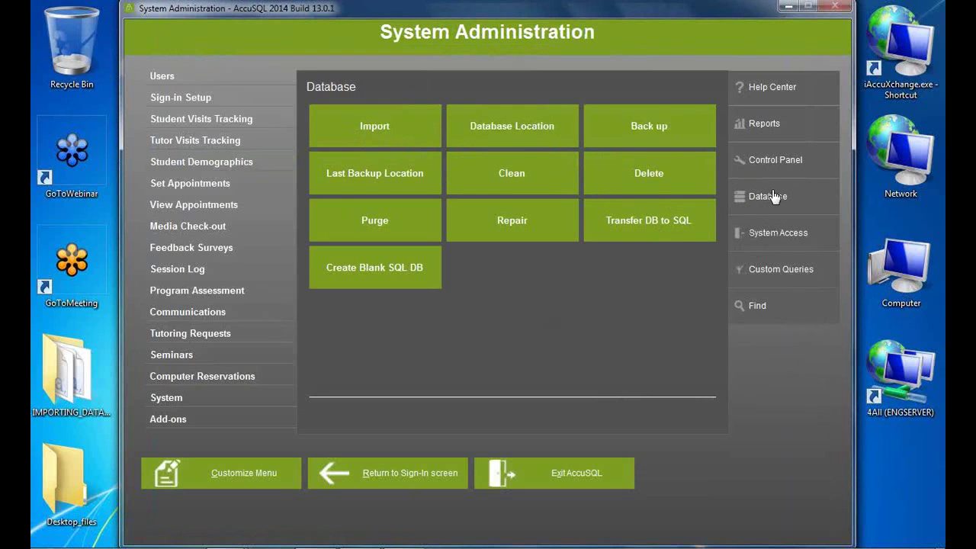
pyautogui.click(382, 134)
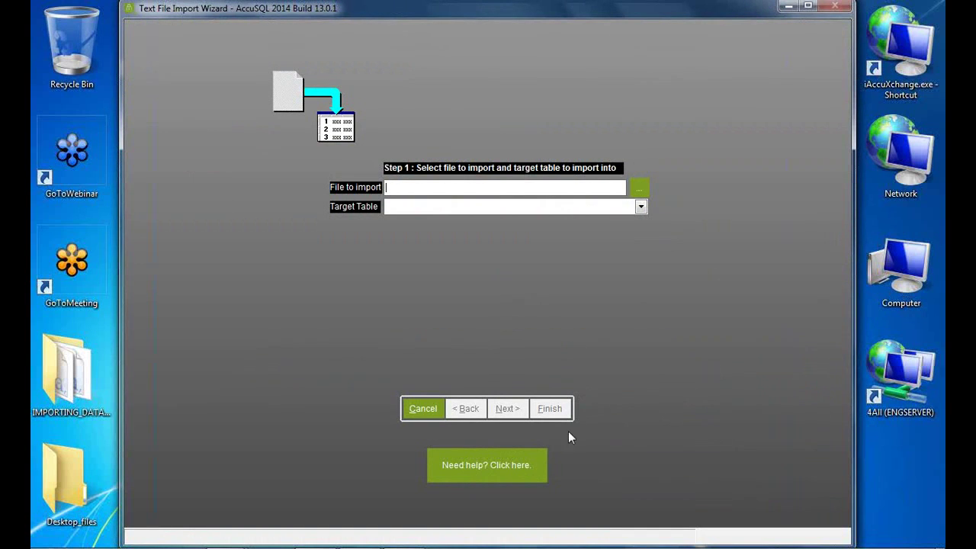
pyautogui.click(524, 465)
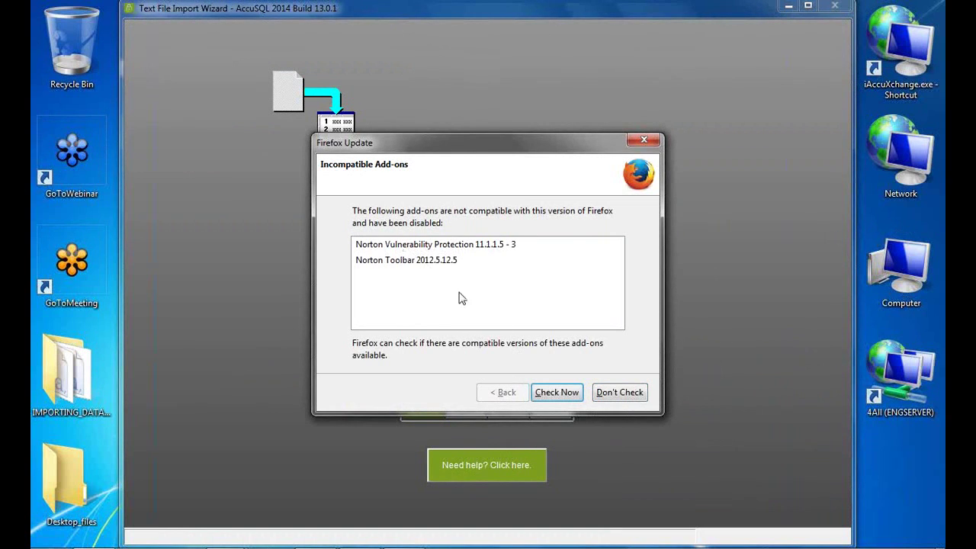
# - Dismiss the Firefox add-ons notice and open the Importing STUDENT INFORMATION guide on the help page
pyautogui.click(610, 391)
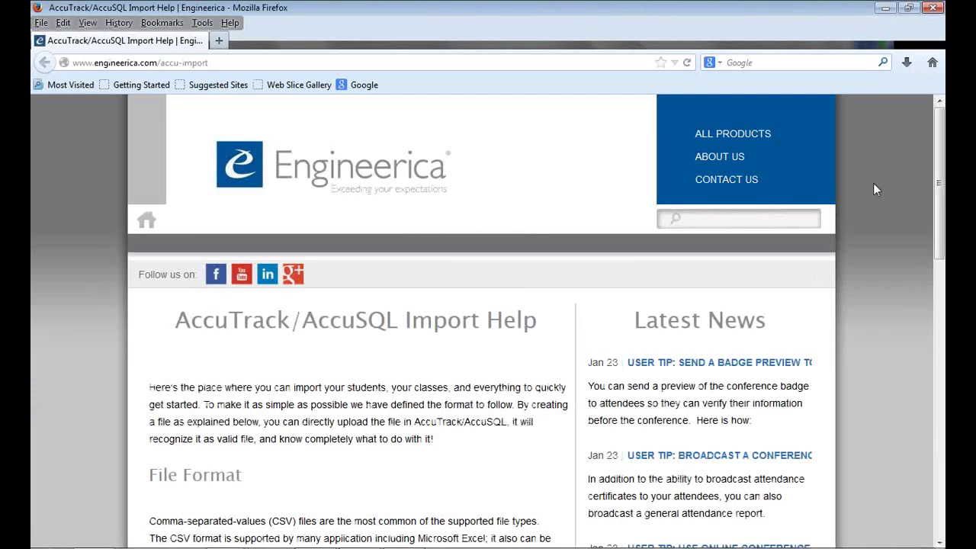
pyautogui.scroll(-8, 936, 250)
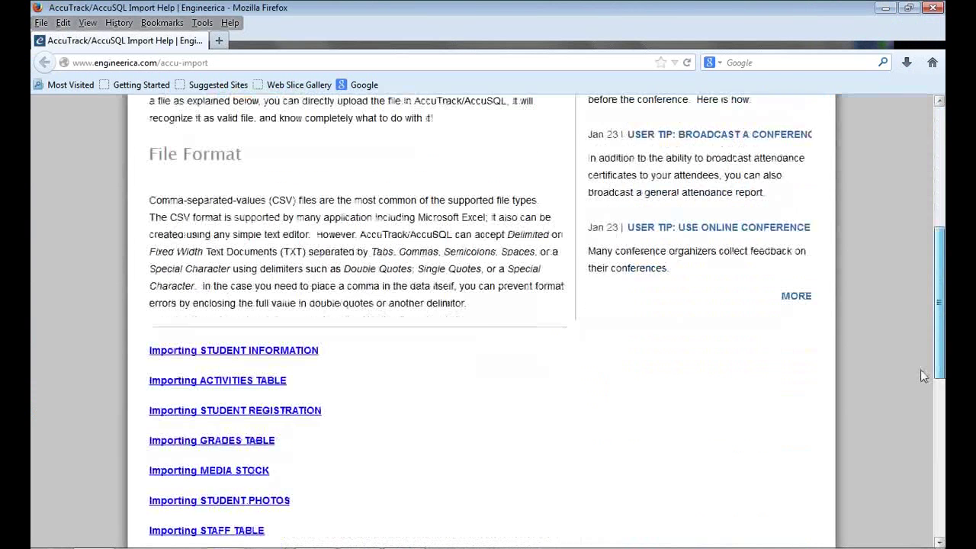
pyautogui.scroll(-3, 472, 343)
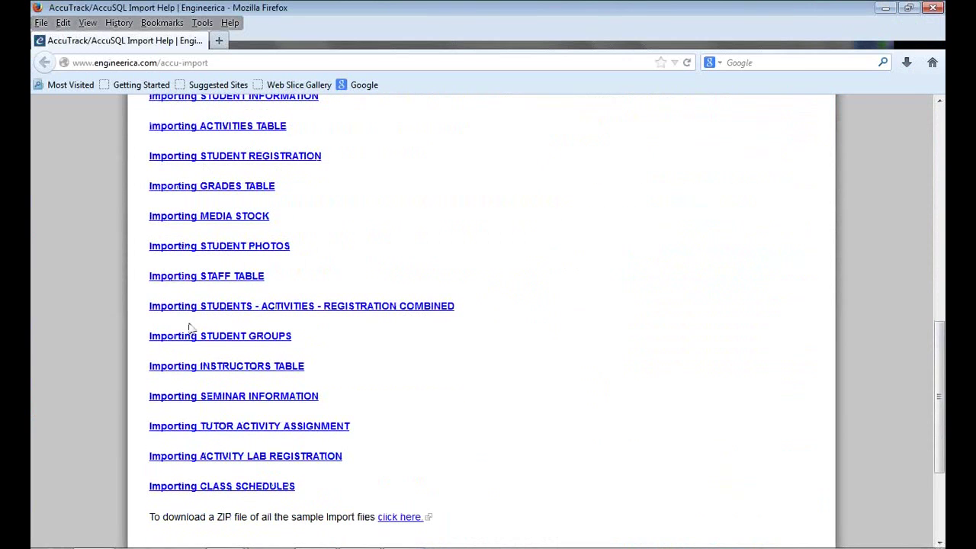
pyautogui.scroll(2, 257, 254)
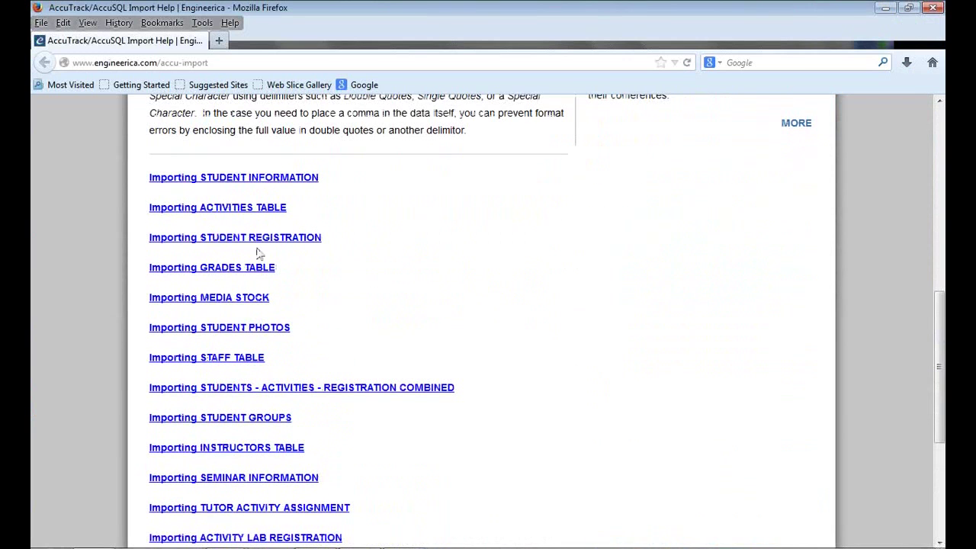
pyautogui.click(229, 179)
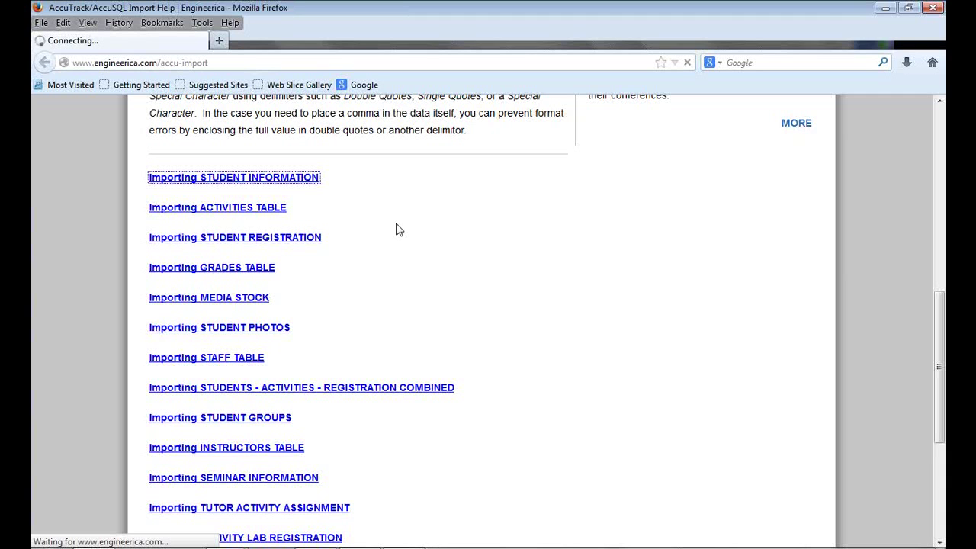
pyautogui.click(298, 182)
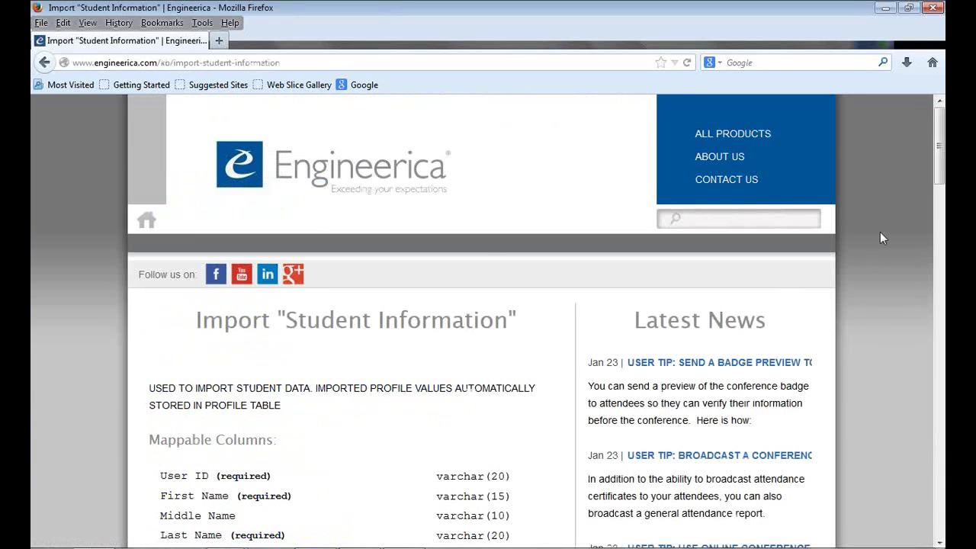
pyautogui.scroll(-6, 403, 218)
pyautogui.scroll(4, 382, 191)
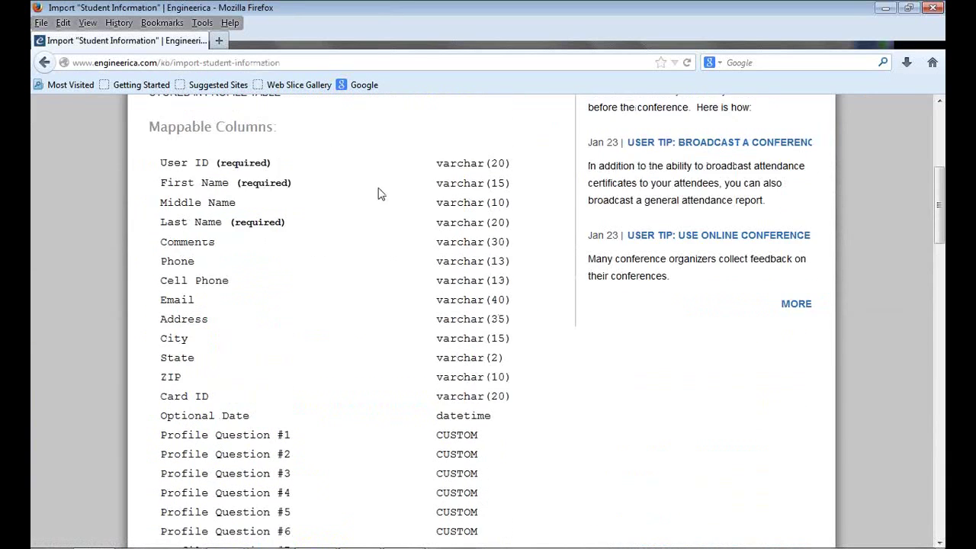
pyautogui.scroll(-7, 344, 212)
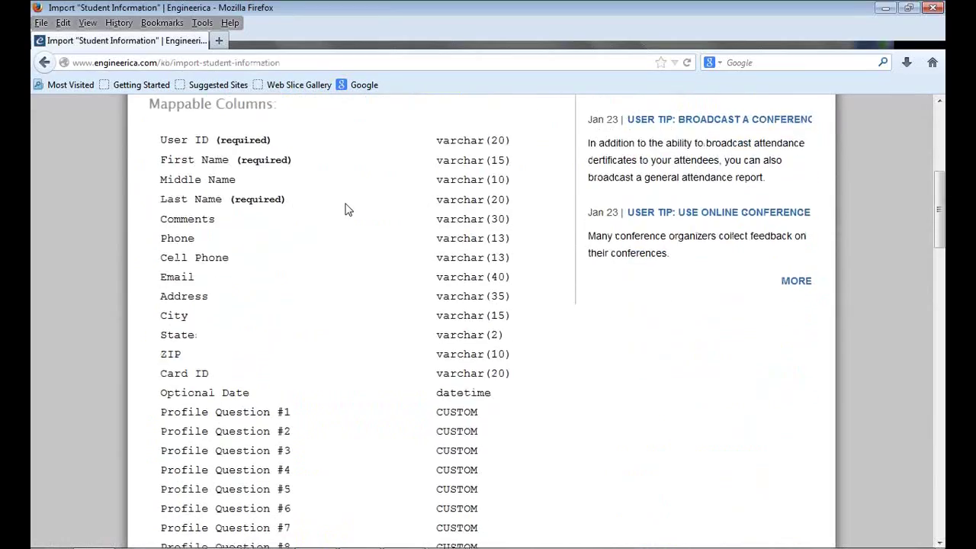
pyautogui.scroll(-8, 343, 209)
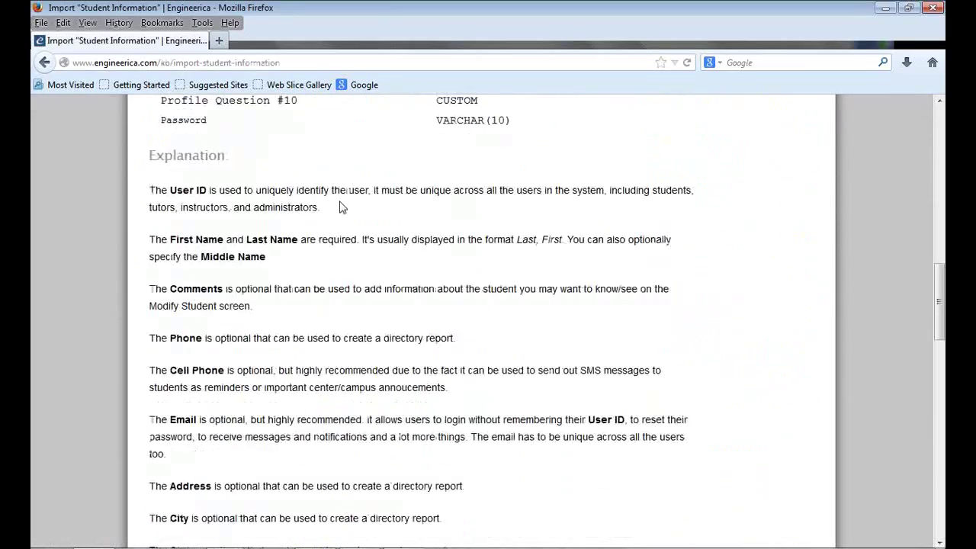
pyautogui.scroll(-5, 341, 206)
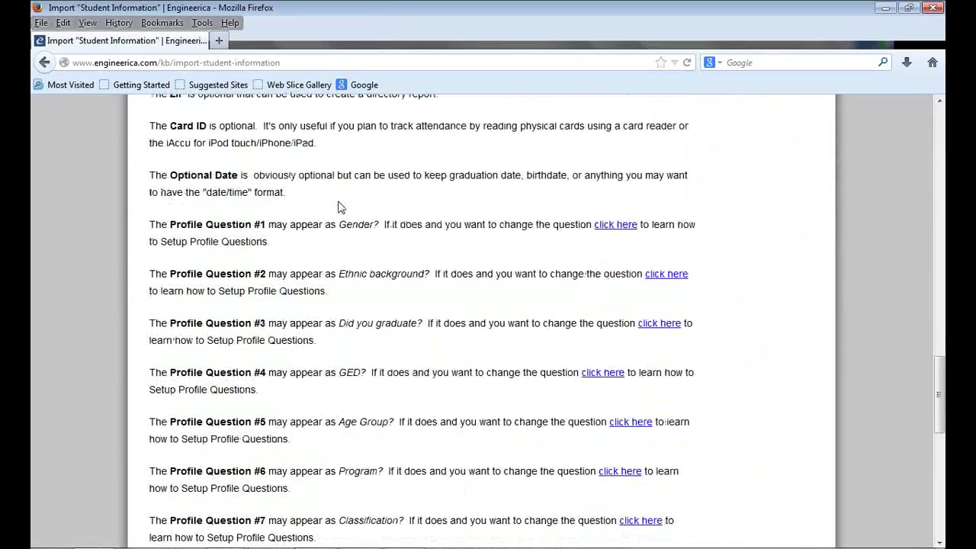
pyautogui.scroll(-7, 343, 212)
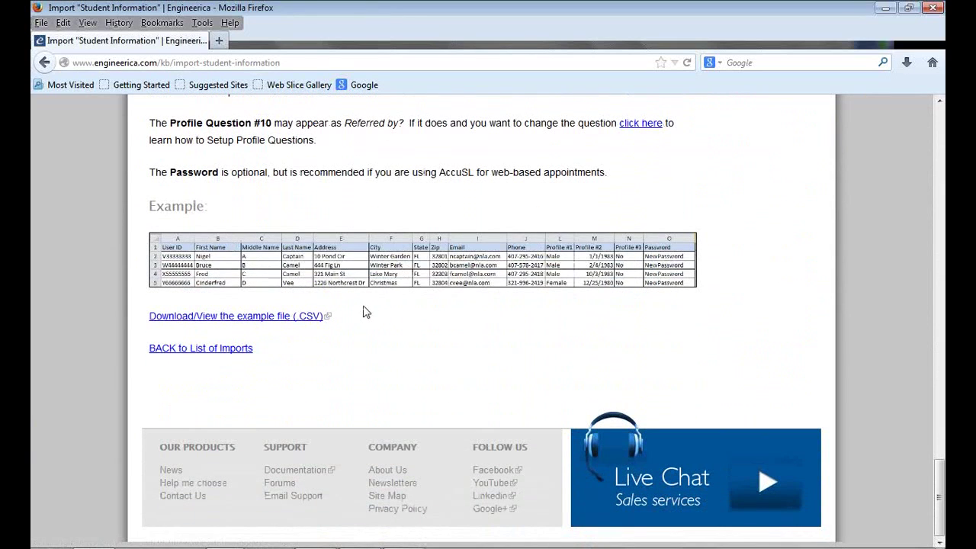
# - Return to the AccuTrack/AccuSQL Import Help page and scroll through its import guide list
pyautogui.click(44, 64)
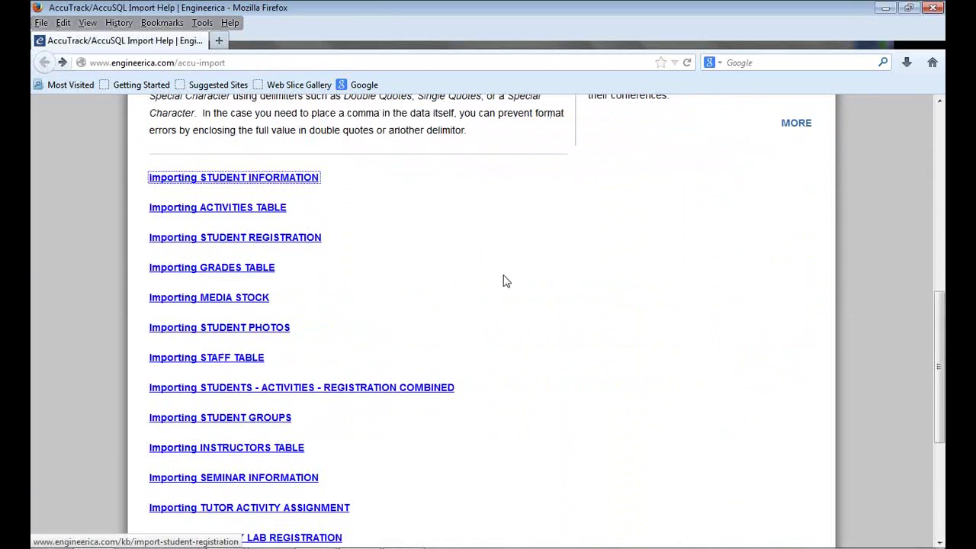
pyautogui.scroll(-5, 565, 268)
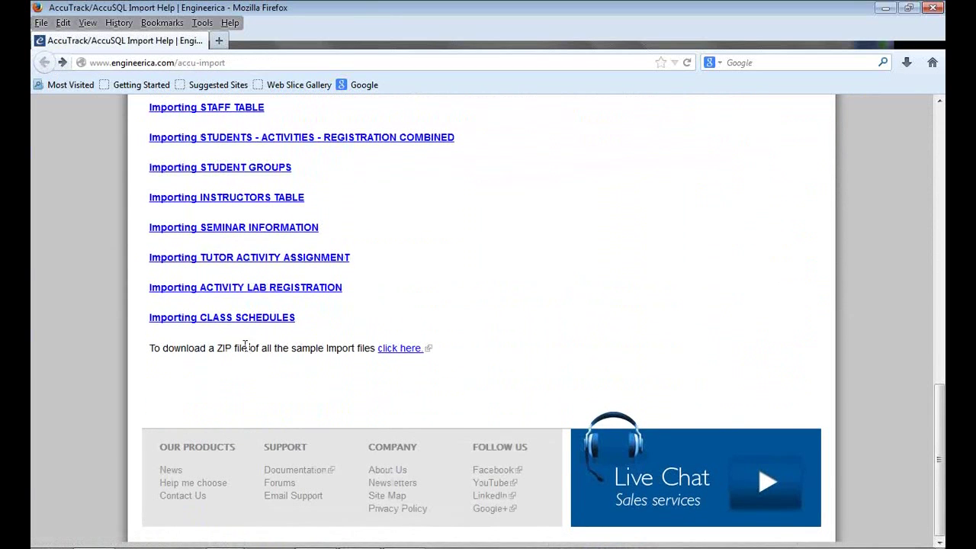
pyautogui.moveTo(234, 348); pyautogui.dragTo(301, 351)
pyautogui.click(405, 364)
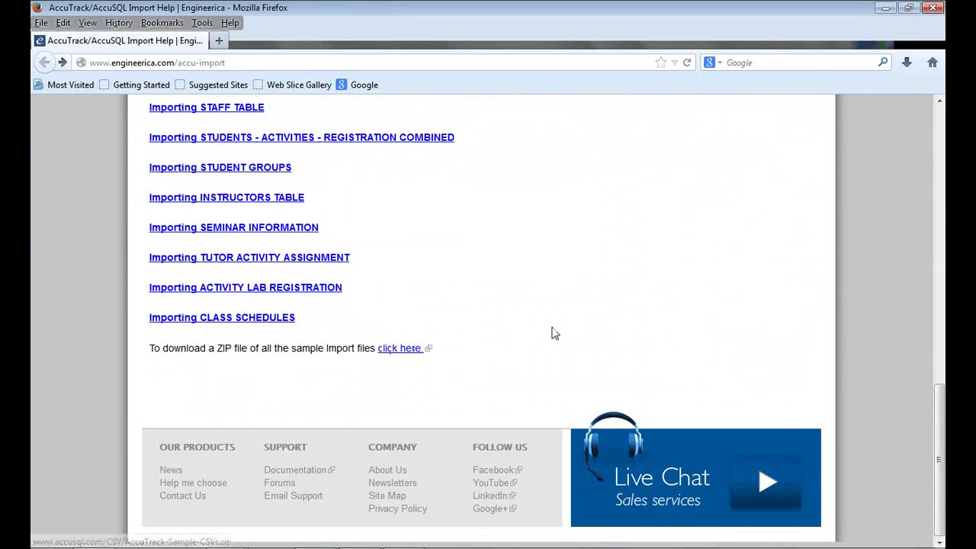
pyautogui.scroll(2, 554, 334)
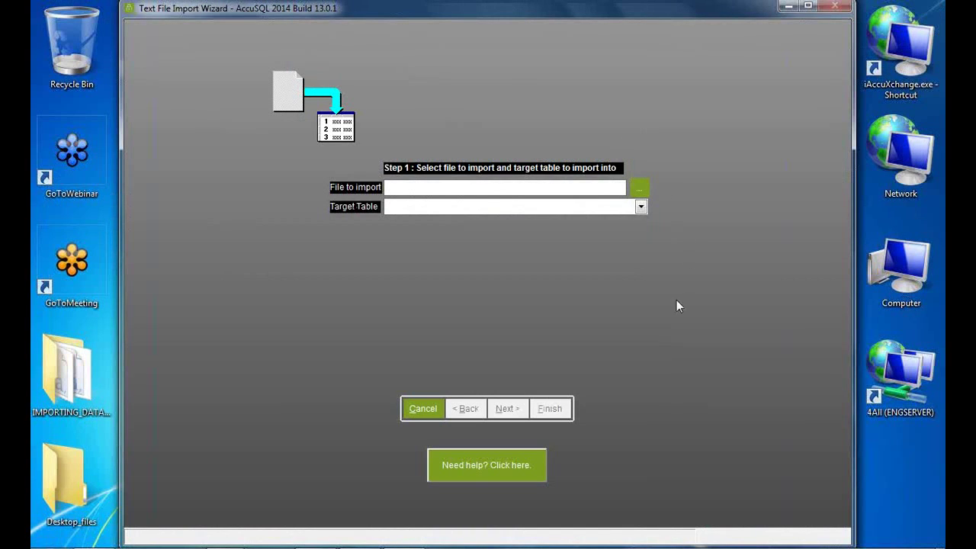
# - Browse to Desktop > IMPORTING_DATA_14_WEBINAR_FILES and set the file type filter to All Files
pyautogui.click(639, 187)
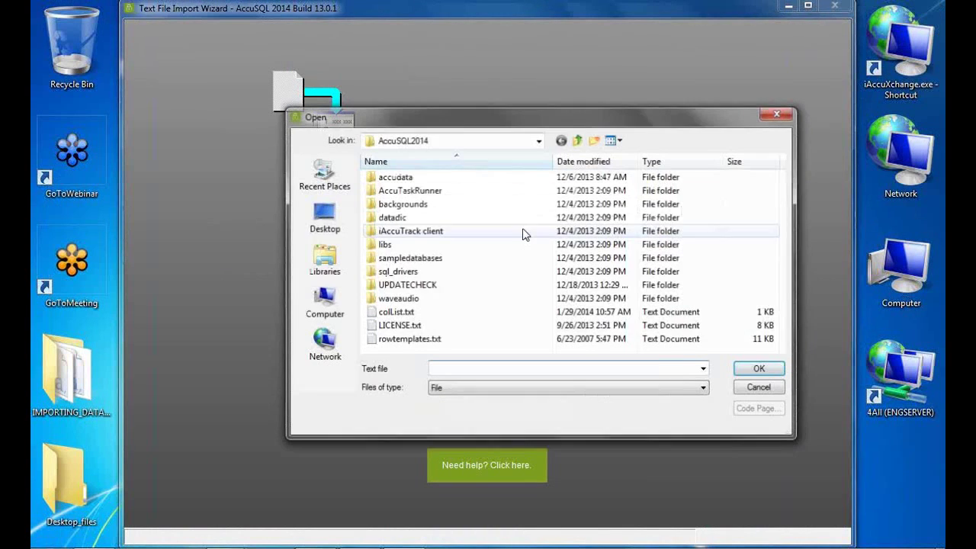
pyautogui.click(332, 218)
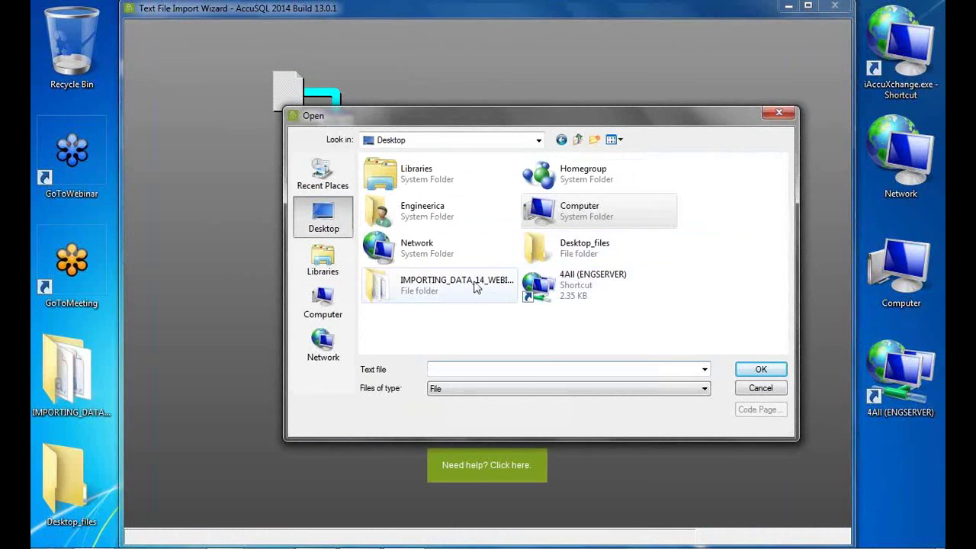
pyautogui.doubleClick(454, 286)
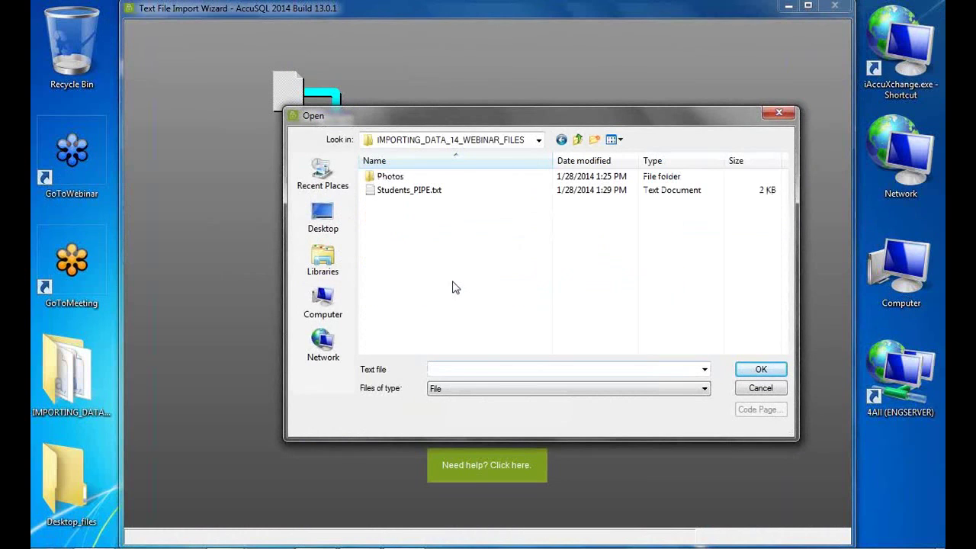
pyautogui.click(486, 387)
pyautogui.click(486, 394)
pyautogui.click(453, 391)
pyautogui.click(453, 398)
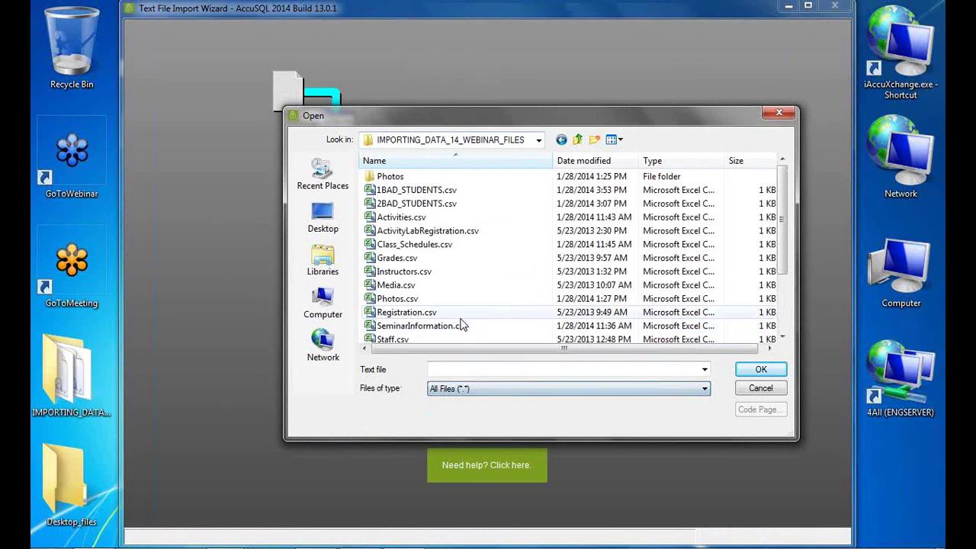
# - Select Students.csv and confirm it as the file to import
pyautogui.moveTo(783, 212)
pyautogui.mouseDown()
pyautogui.moveTo(783, 229)
pyautogui.moveTo(779, 211)
pyautogui.mouseUp()
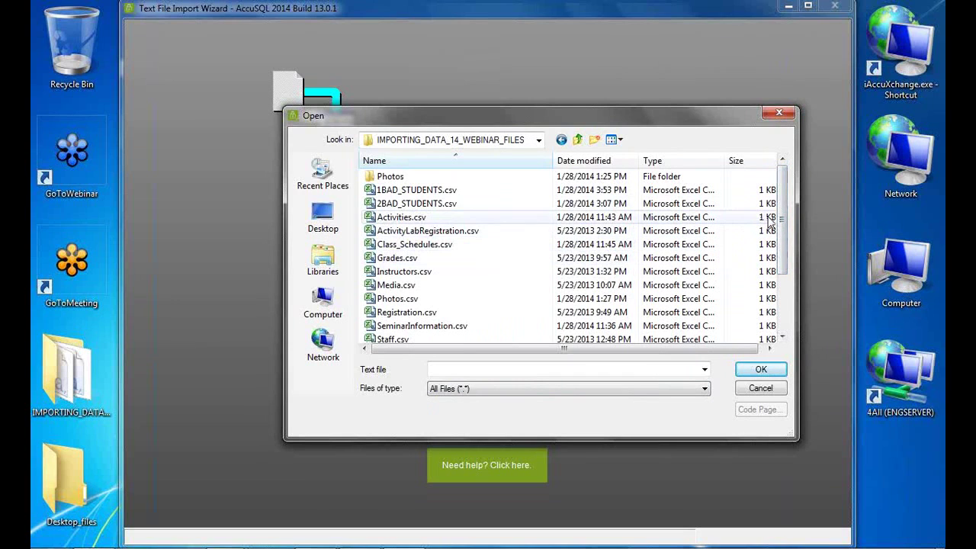
pyautogui.scroll(-1, 773, 265)
pyautogui.scroll(-1, 773, 265)
pyautogui.click(427, 312)
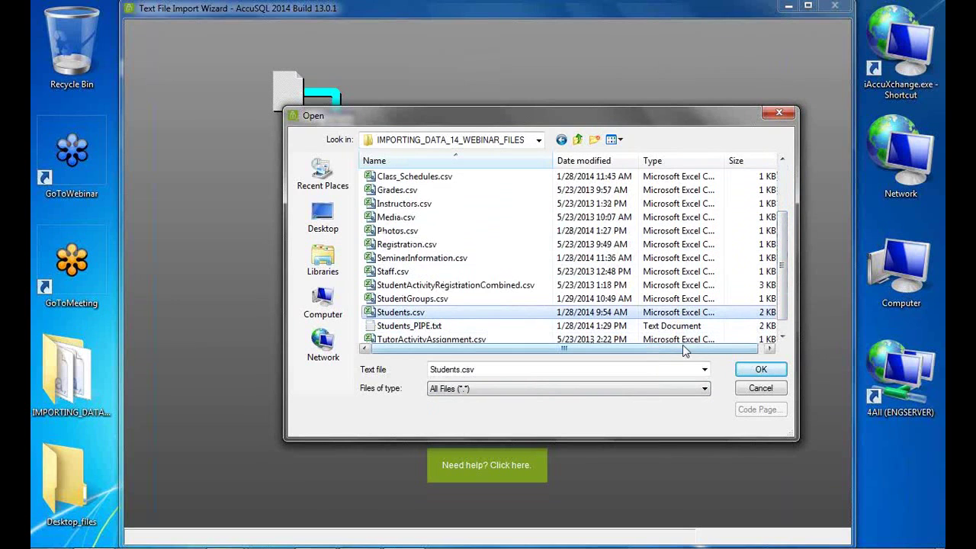
pyautogui.click(761, 369)
pyautogui.click(546, 206)
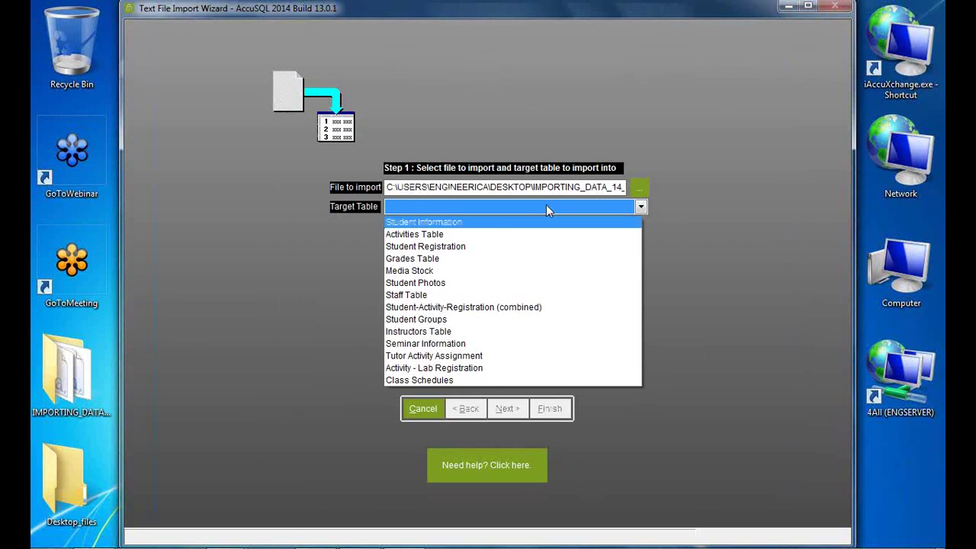
# - Choose Student Information as the target table and advance to Step 2
pyautogui.click(488, 221)
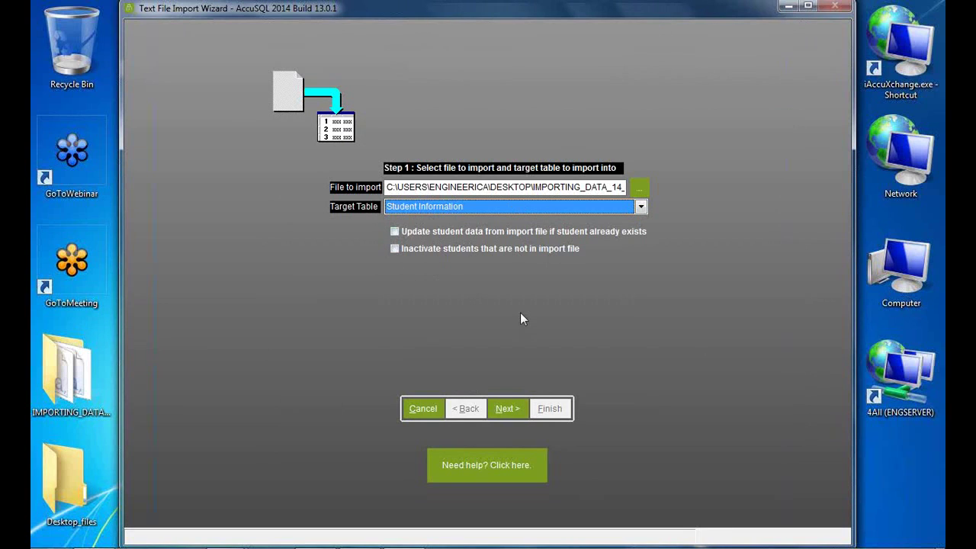
pyautogui.click(499, 411)
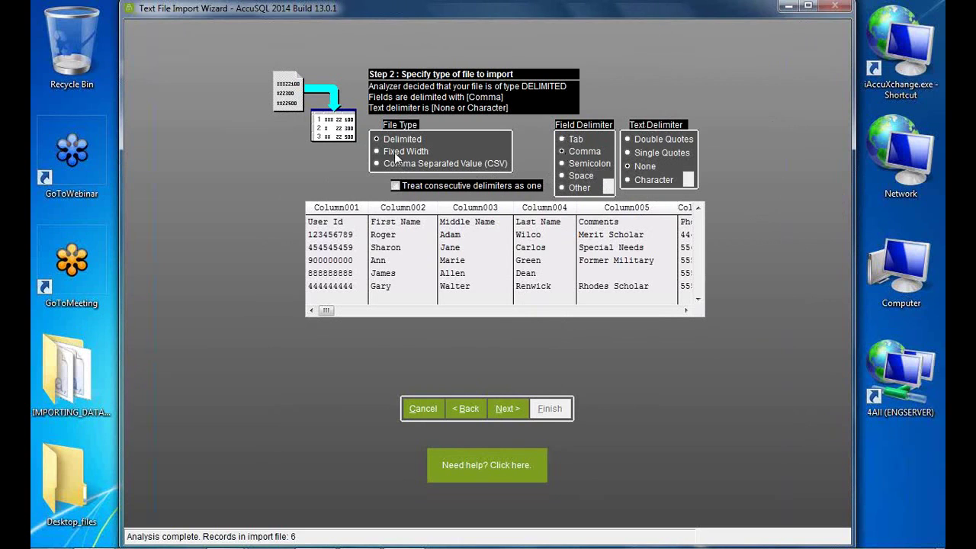
pyautogui.click(576, 141)
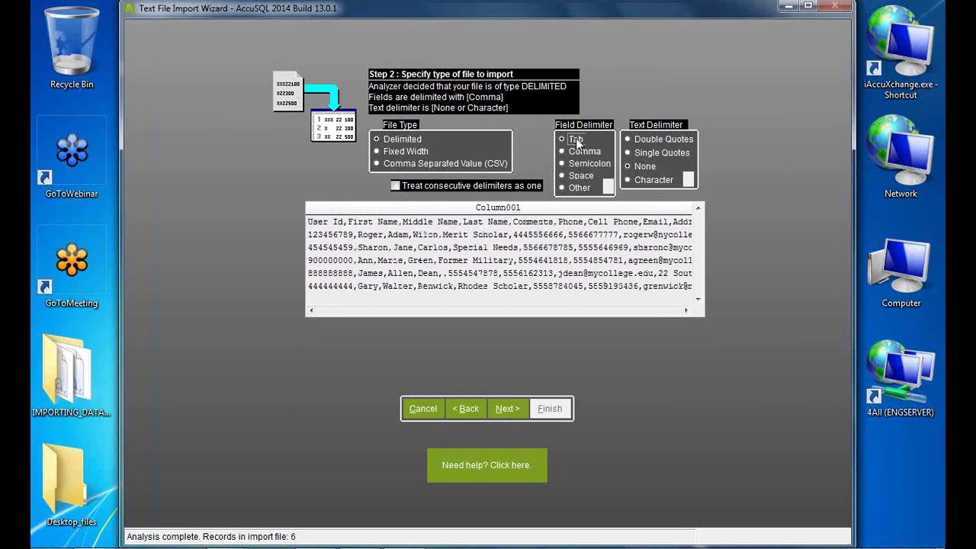
pyautogui.click(582, 152)
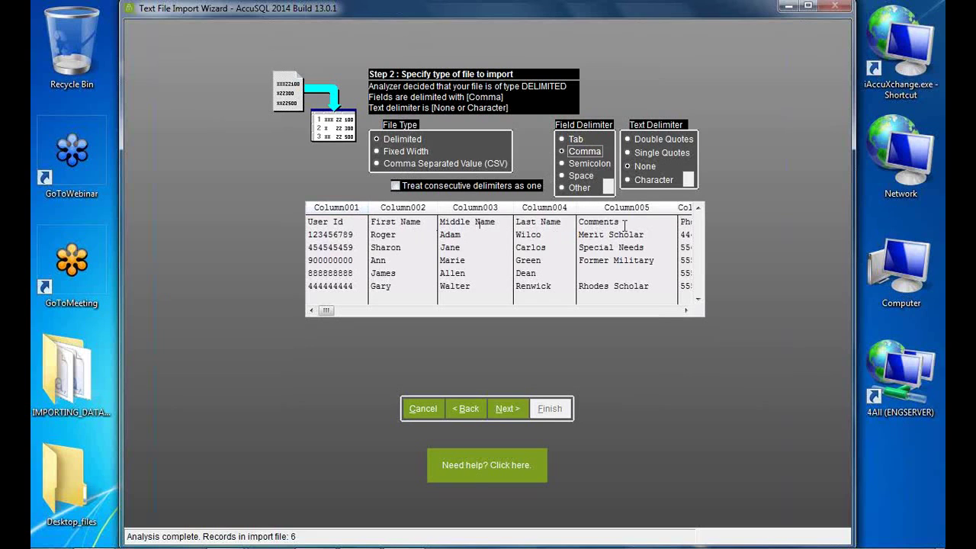
# - Cancel the CSV import and start a new import targeting Student Information
pyautogui.click(416, 412)
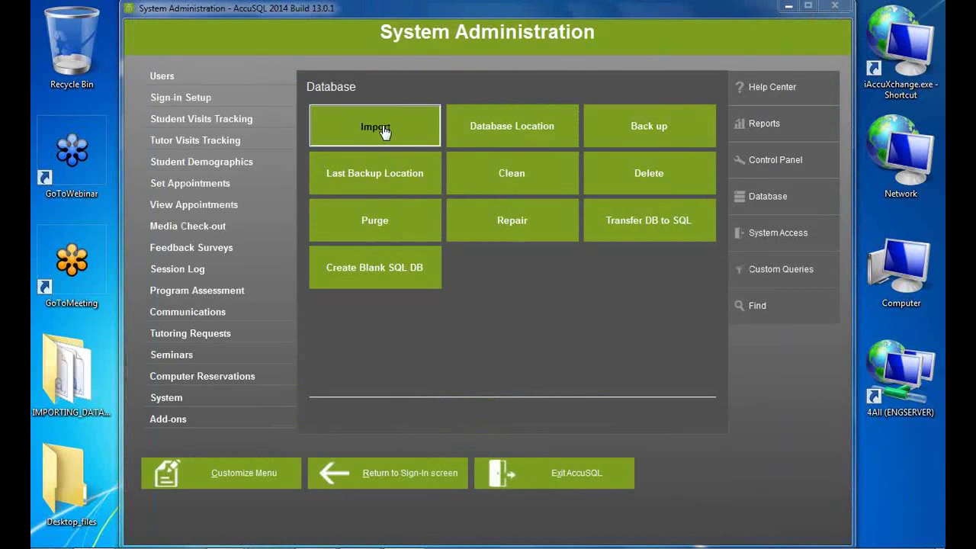
pyautogui.click(383, 131)
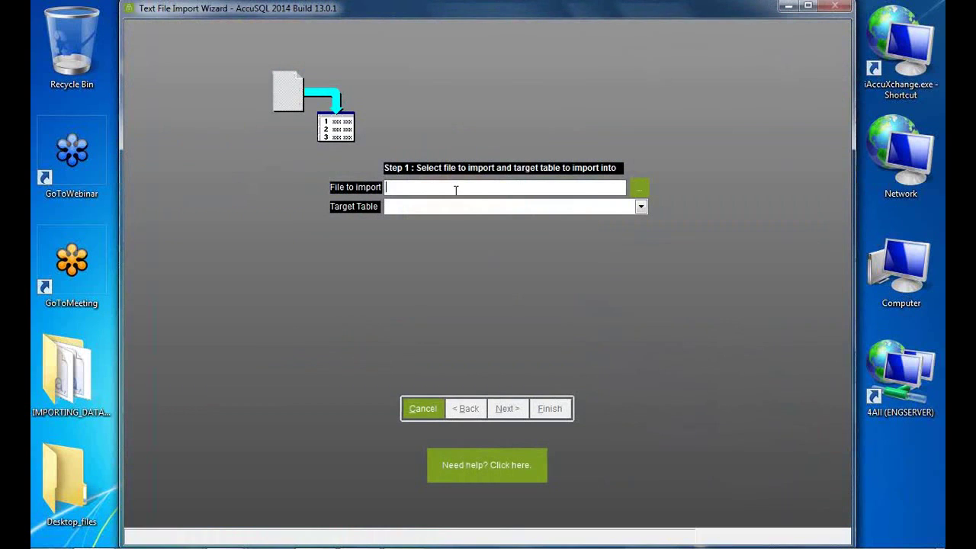
pyautogui.click(633, 205)
pyautogui.click(516, 221)
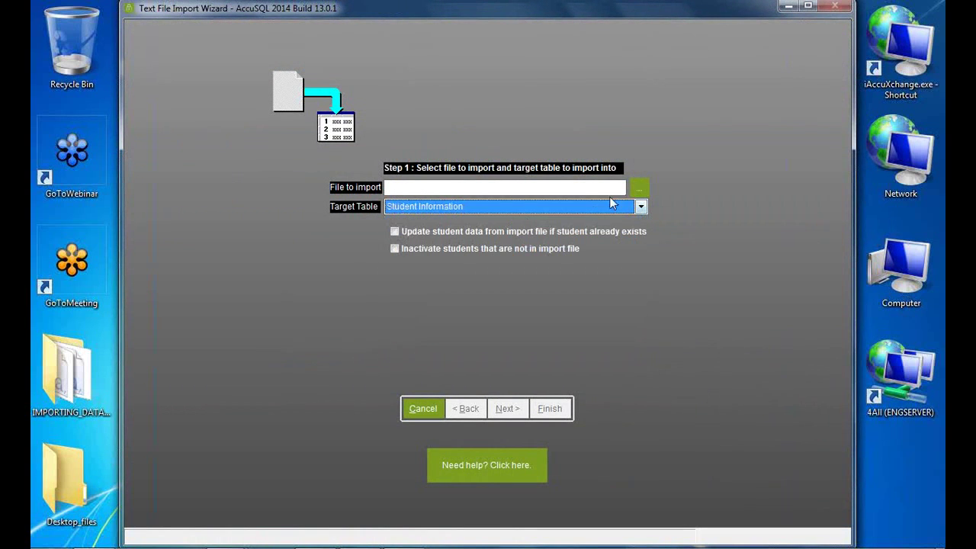
# - Pick Students_PIPE.txt as the import file and move on to Step 2
pyautogui.click(640, 192)
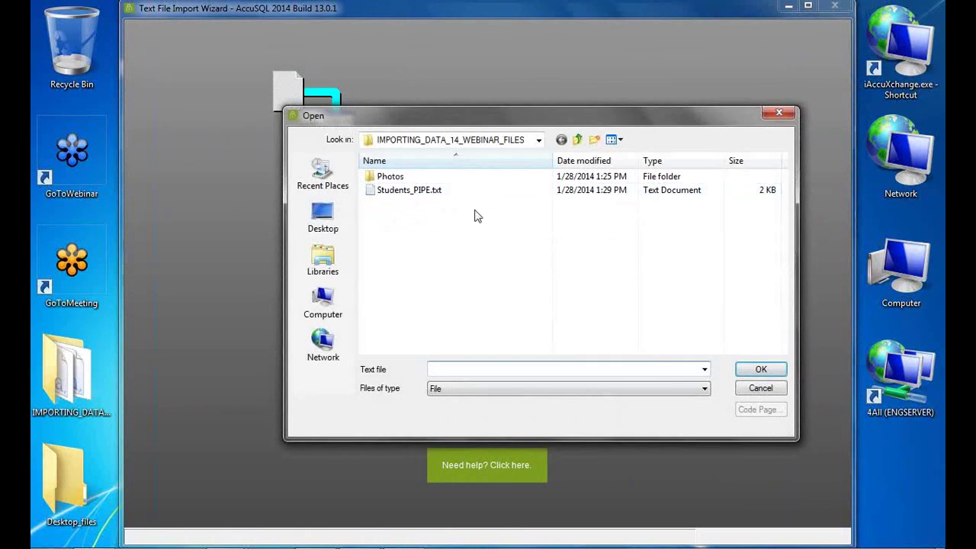
pyautogui.click(438, 199)
pyautogui.click(755, 369)
pyautogui.click(509, 410)
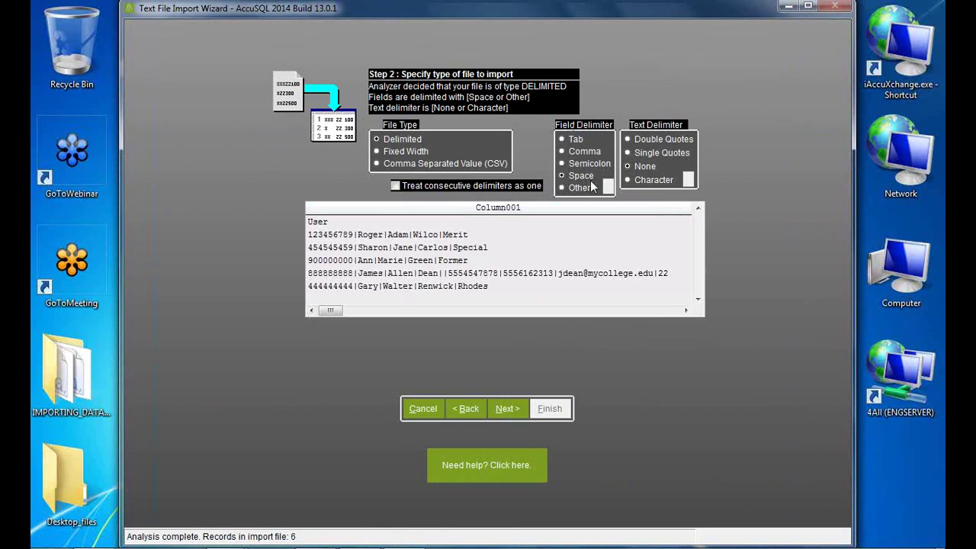
# - Set the field delimiter to Other with the pipe character |
pyautogui.click(561, 188)
pyautogui.write('|')
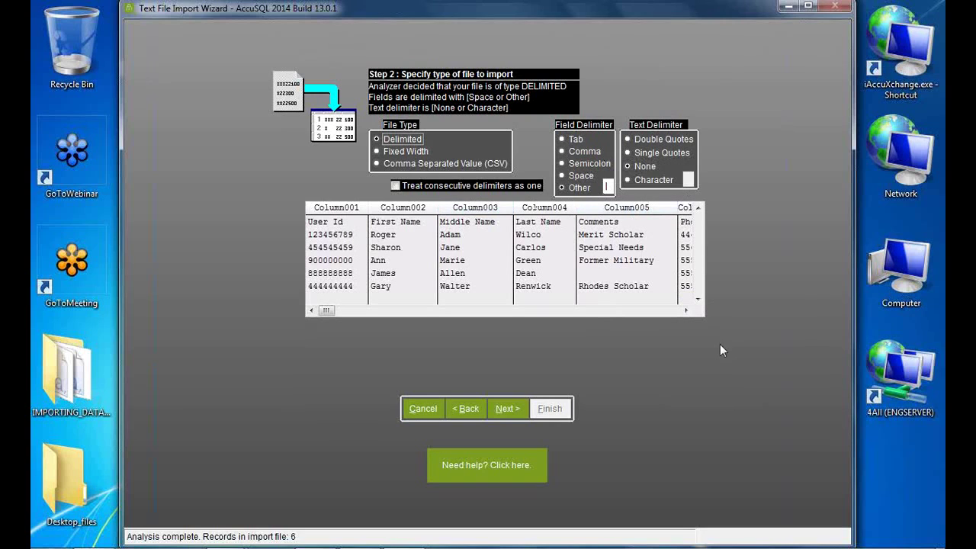
# - Swap the import file back to Students.csv and accept the detected comma-delimited format
pyautogui.click(468, 409)
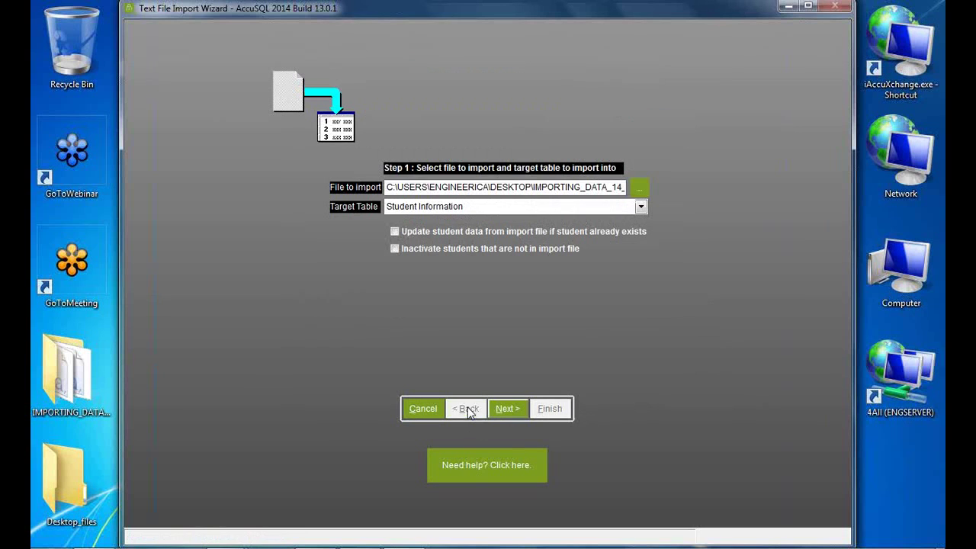
pyautogui.click(639, 187)
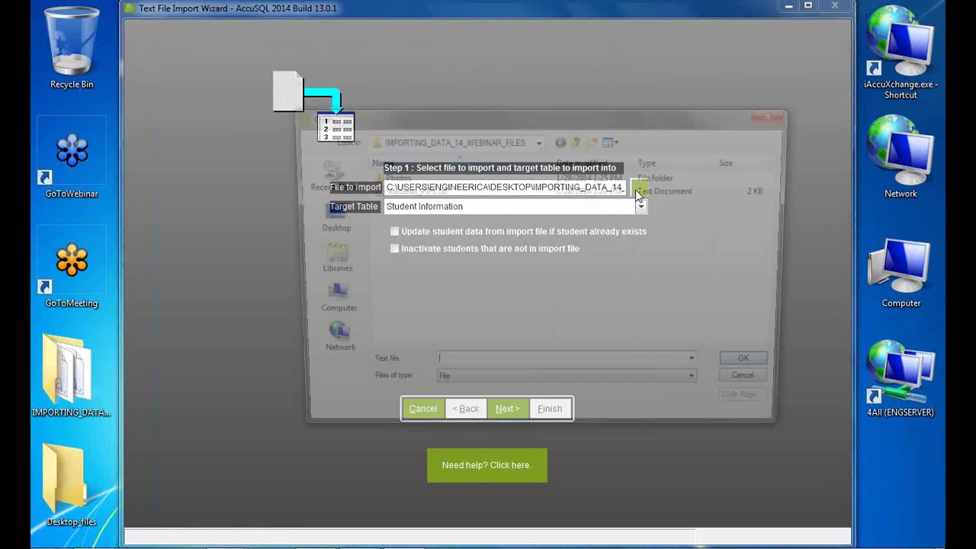
pyautogui.click(469, 390)
pyautogui.click(465, 410)
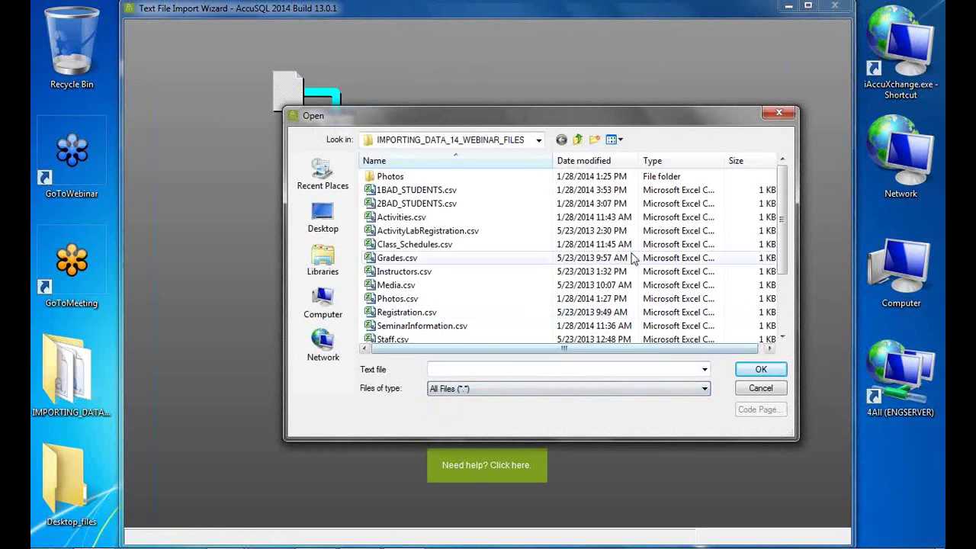
pyautogui.moveTo(788, 251); pyautogui.dragTo(788, 305)
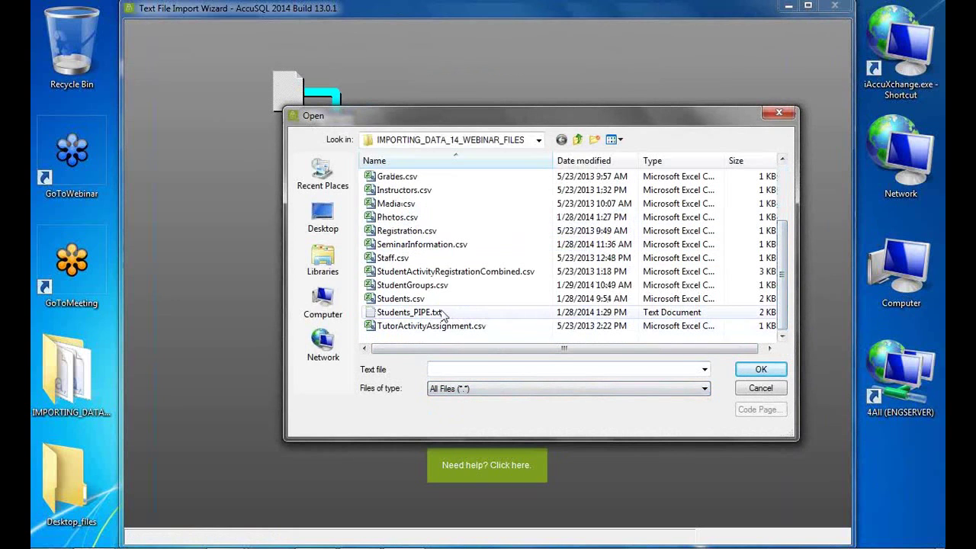
pyautogui.click(401, 298)
pyautogui.click(749, 367)
pyautogui.click(509, 408)
pyautogui.click(510, 408)
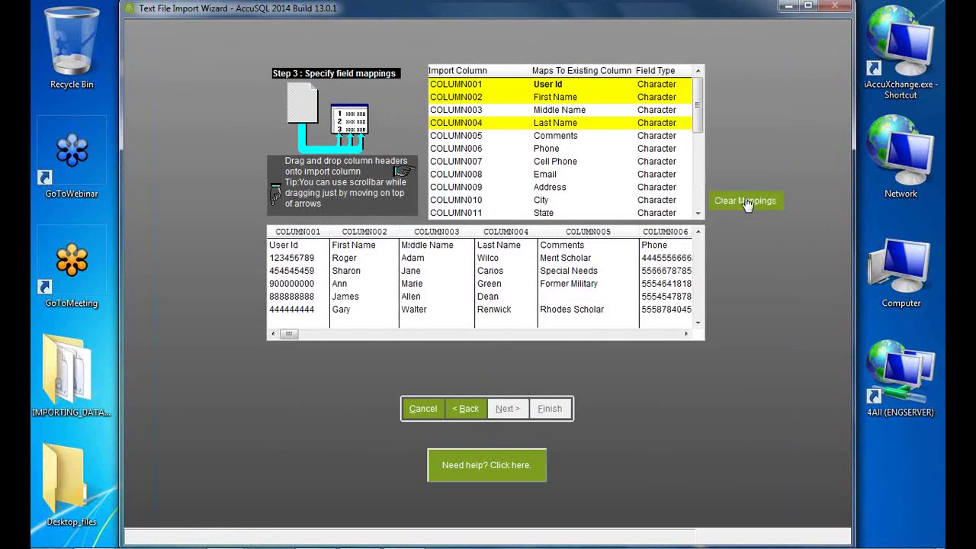
# - Clear all field mappings and page the data preview through to its last columns
pyautogui.click(745, 202)
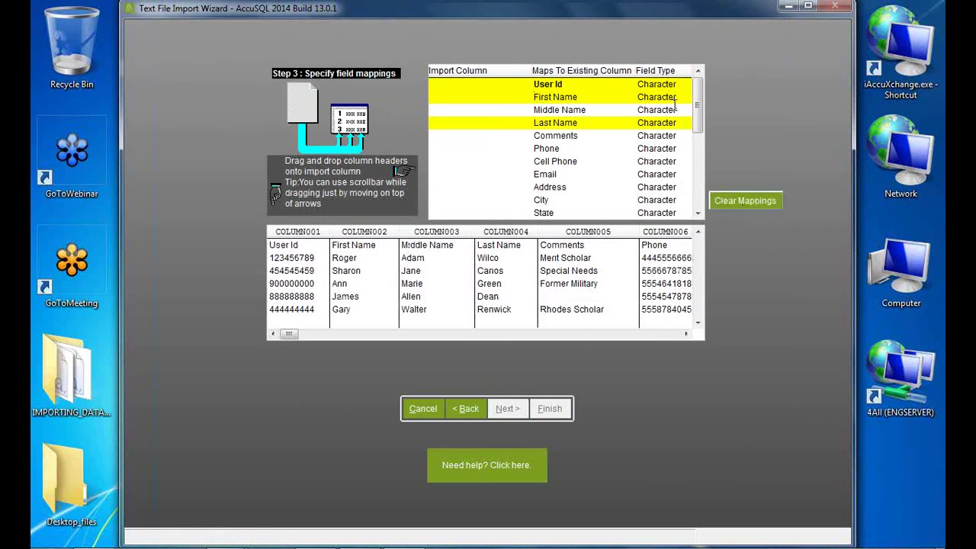
pyautogui.scroll(-6, 532, 163)
pyautogui.scroll(3, 530, 160)
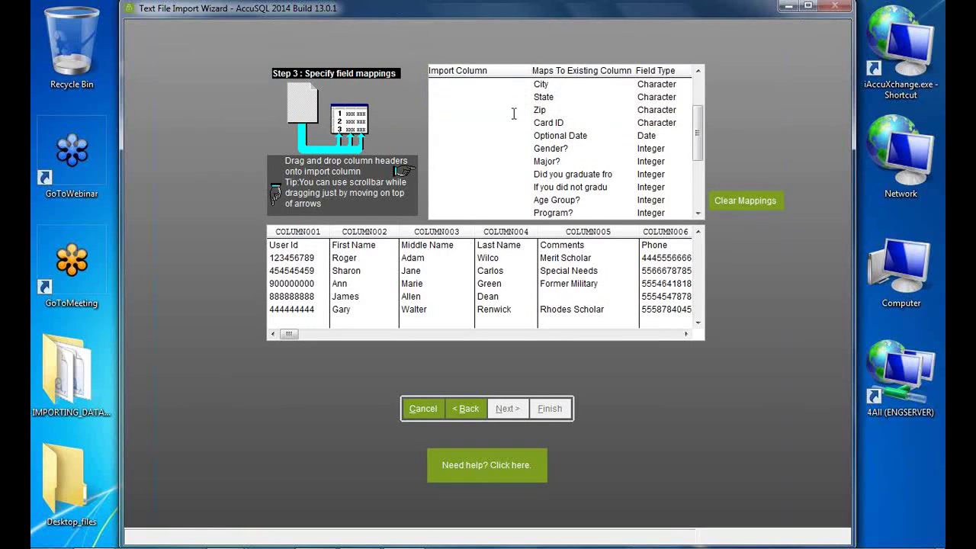
pyautogui.click(644, 337)
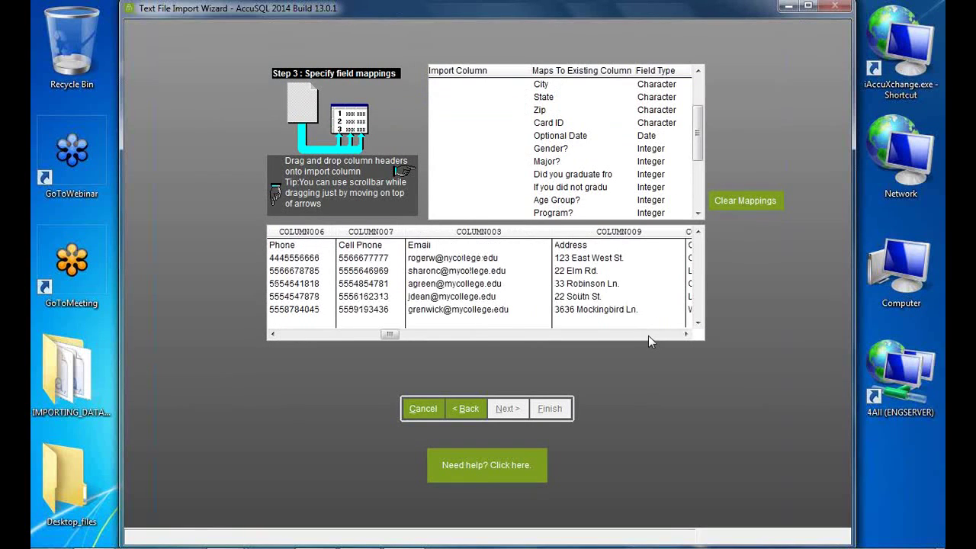
pyautogui.click(647, 335)
pyautogui.click(654, 335)
pyautogui.click(664, 335)
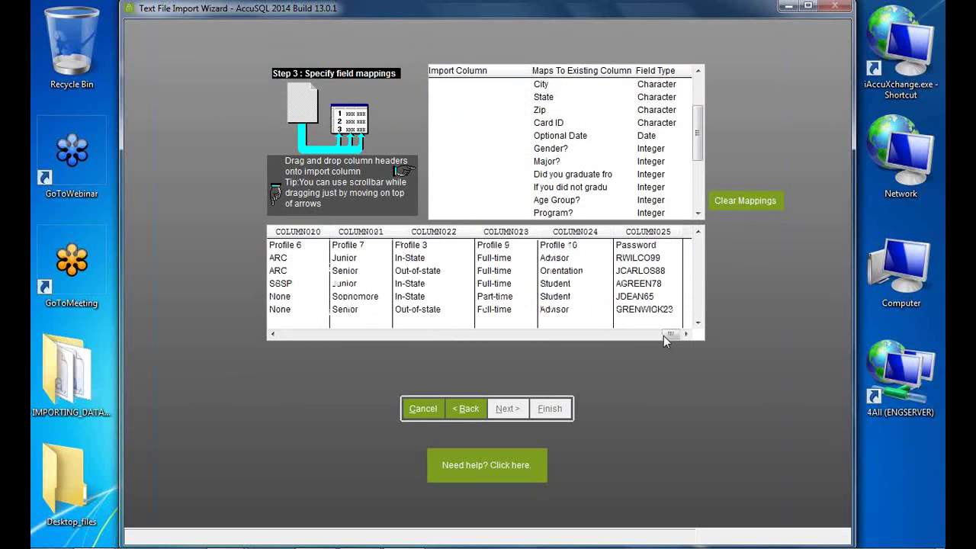
pyautogui.moveTo(671, 335); pyautogui.dragTo(263, 332)
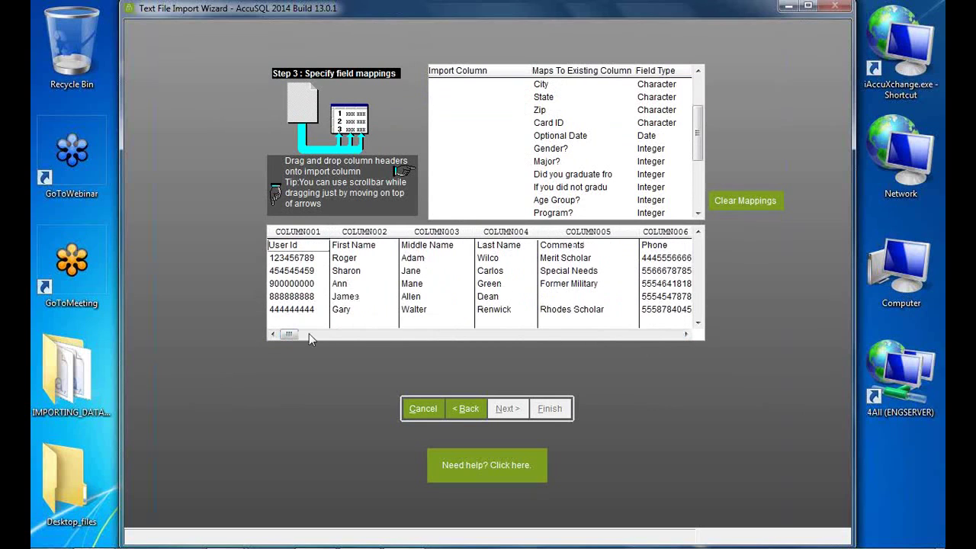
pyautogui.moveTo(699, 143); pyautogui.dragTo(699, 98)
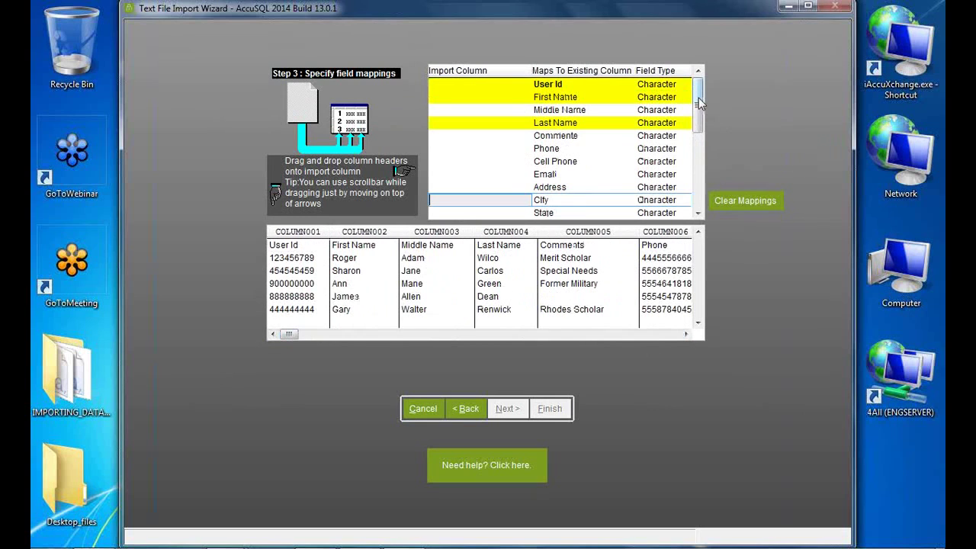
# - Step through the User Id, First Name and Last Name import cells in the mapping list
pyautogui.click(482, 84)
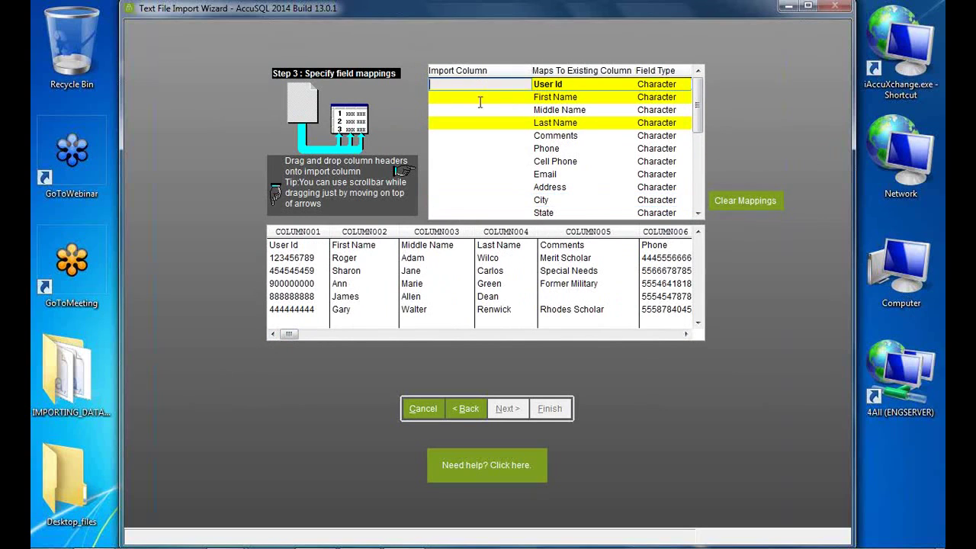
pyautogui.click(542, 84)
pyautogui.click(551, 97)
pyautogui.click(548, 123)
pyautogui.click(508, 123)
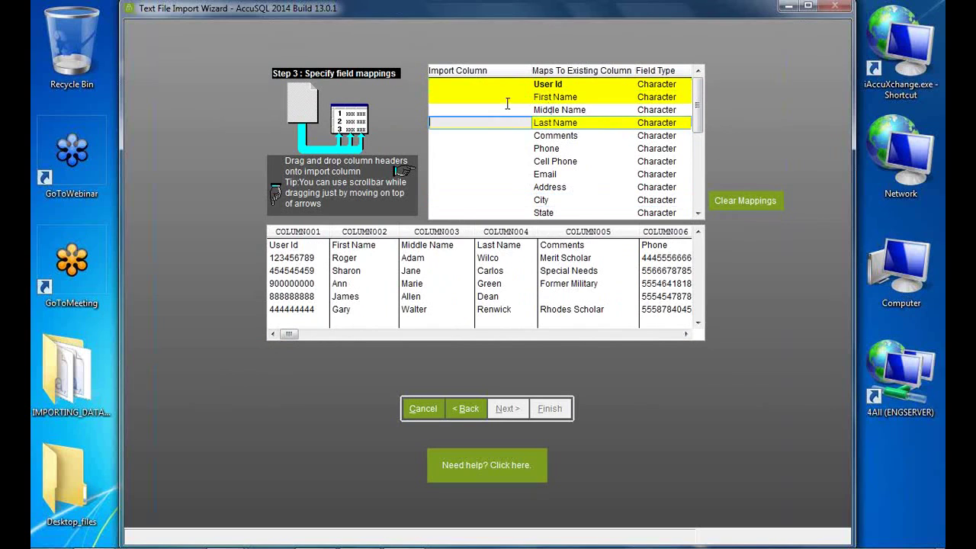
pyautogui.click(507, 97)
pyautogui.click(507, 87)
pyautogui.click(507, 96)
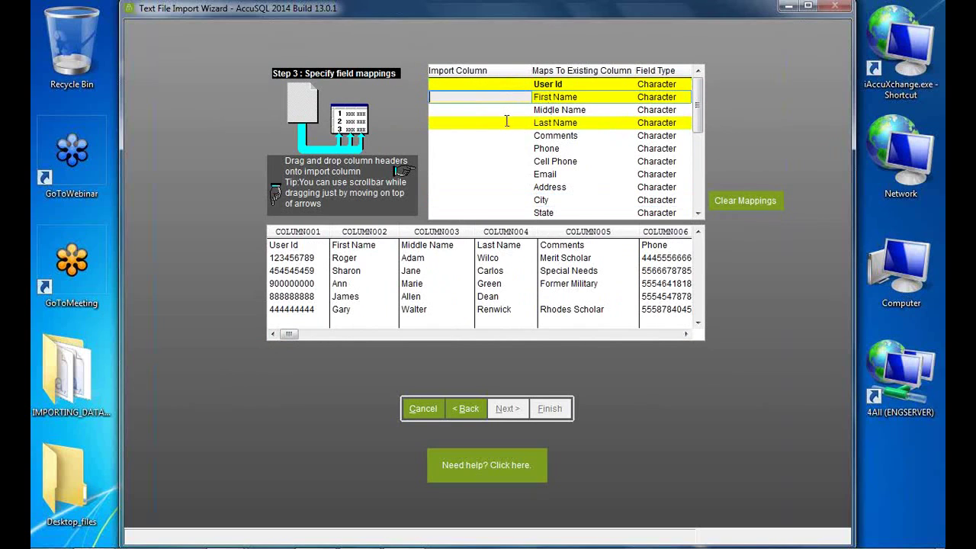
pyautogui.click(507, 122)
pyautogui.click(507, 97)
pyautogui.click(507, 85)
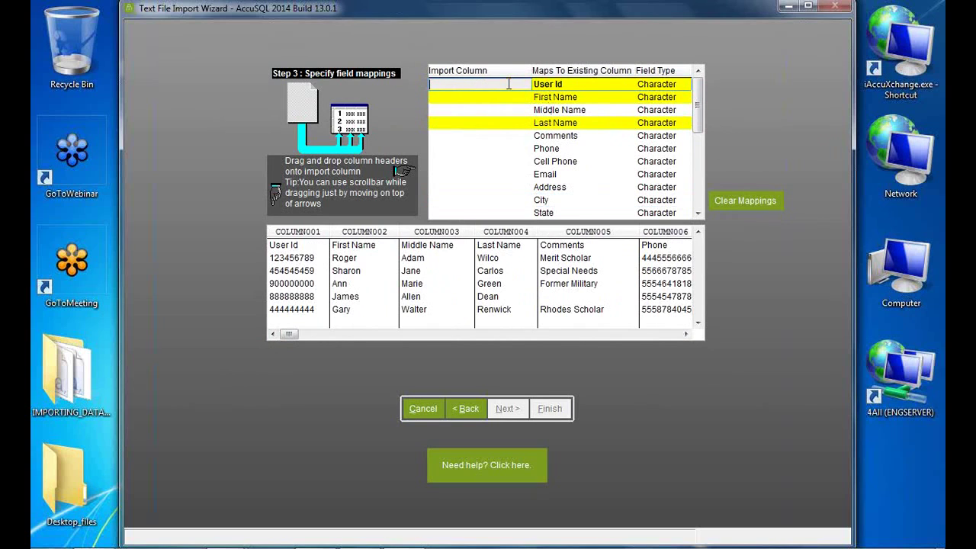
pyautogui.click(507, 97)
pyautogui.click(507, 122)
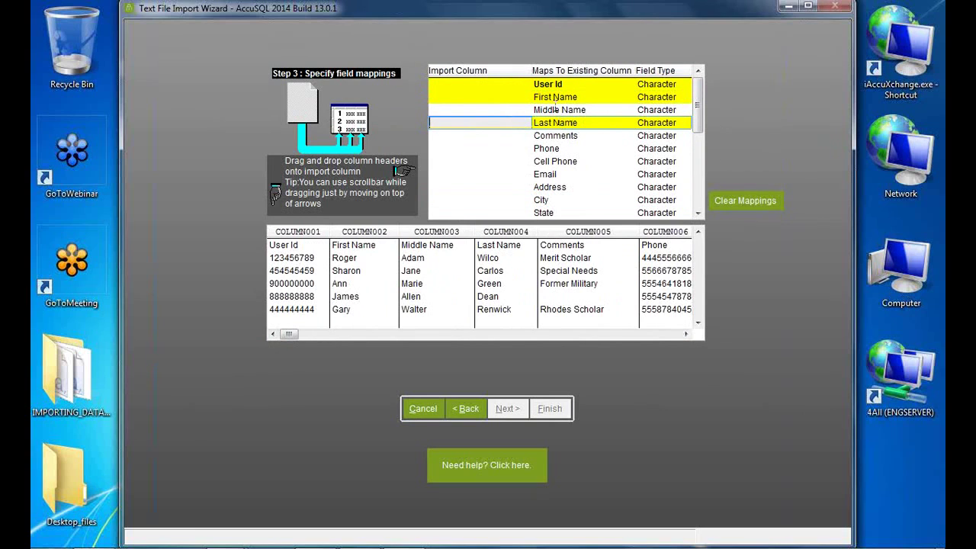
pyautogui.click(480, 85)
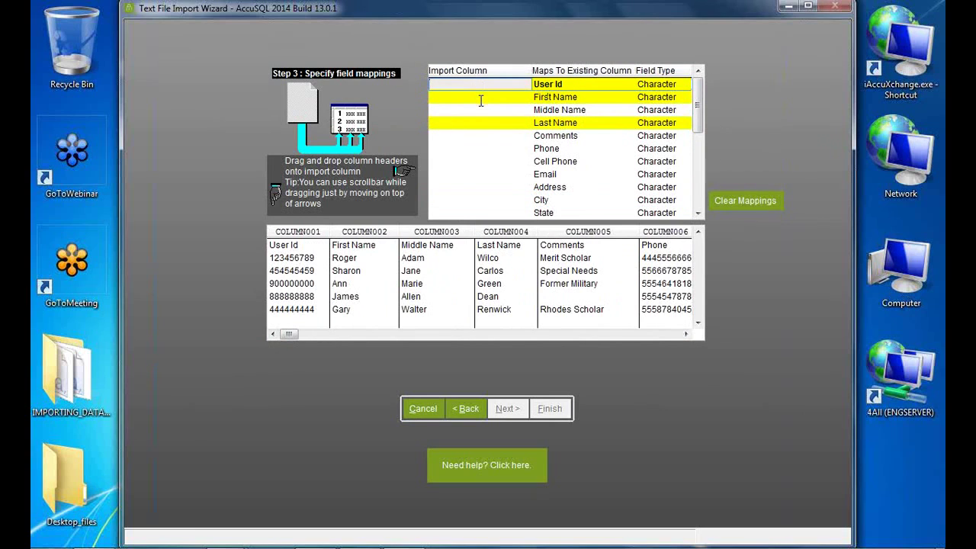
pyautogui.click(481, 120)
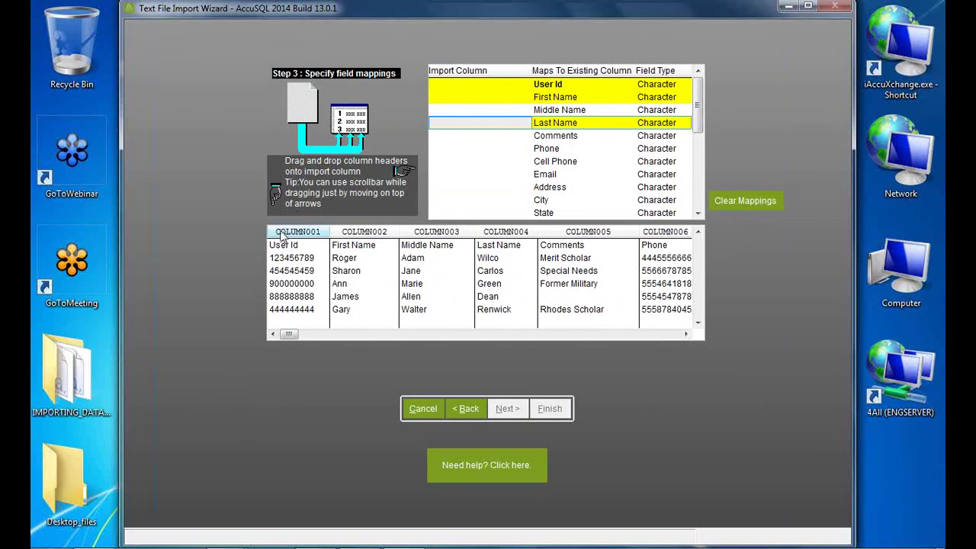
# - Map COLUMN001–005 to User Id, First Name, Middle Name, Last Name and Comments
pyautogui.moveTo(285, 234); pyautogui.dragTo(447, 87)
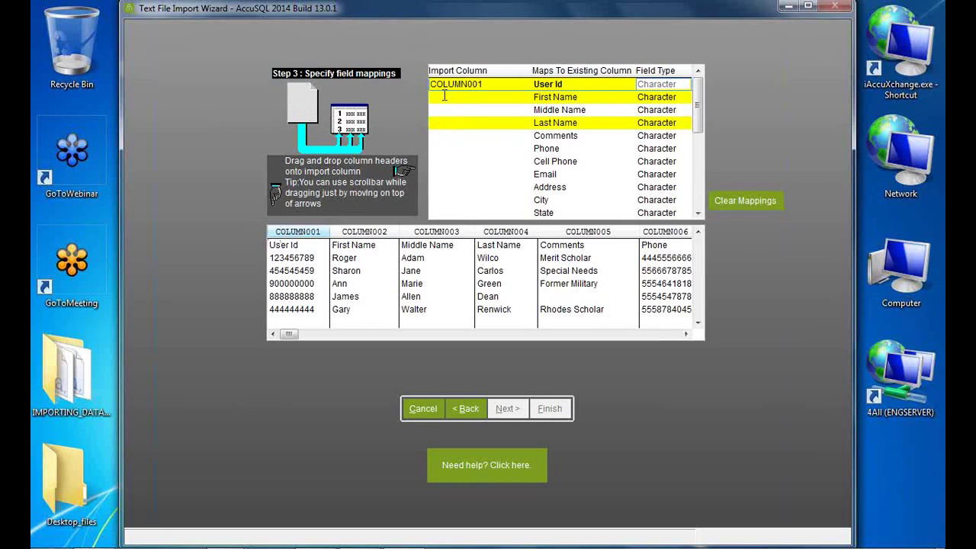
pyautogui.moveTo(374, 233); pyautogui.dragTo(454, 97)
pyautogui.moveTo(446, 232); pyautogui.dragTo(458, 111)
pyautogui.moveTo(499, 232); pyautogui.dragTo(458, 123)
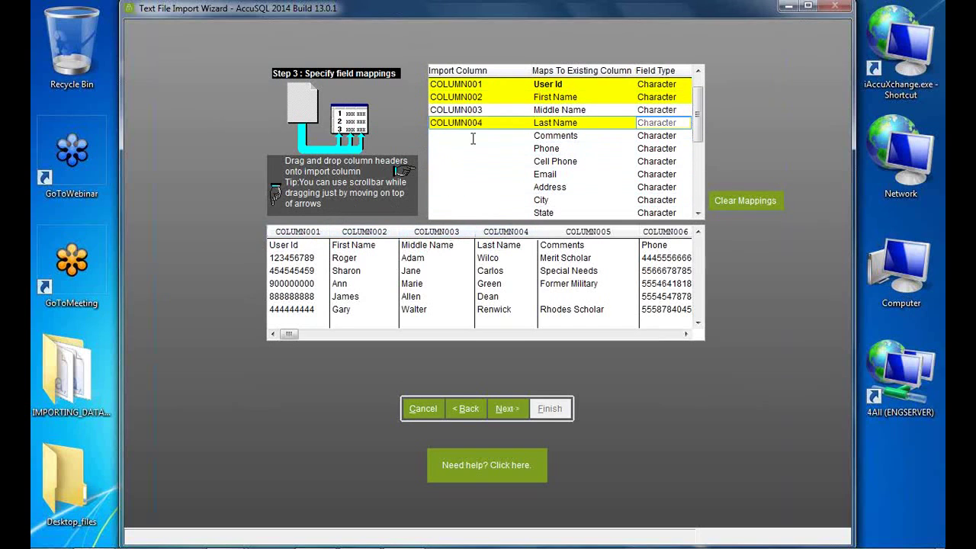
pyautogui.moveTo(574, 232); pyautogui.dragTo(459, 135)
pyautogui.click(585, 334)
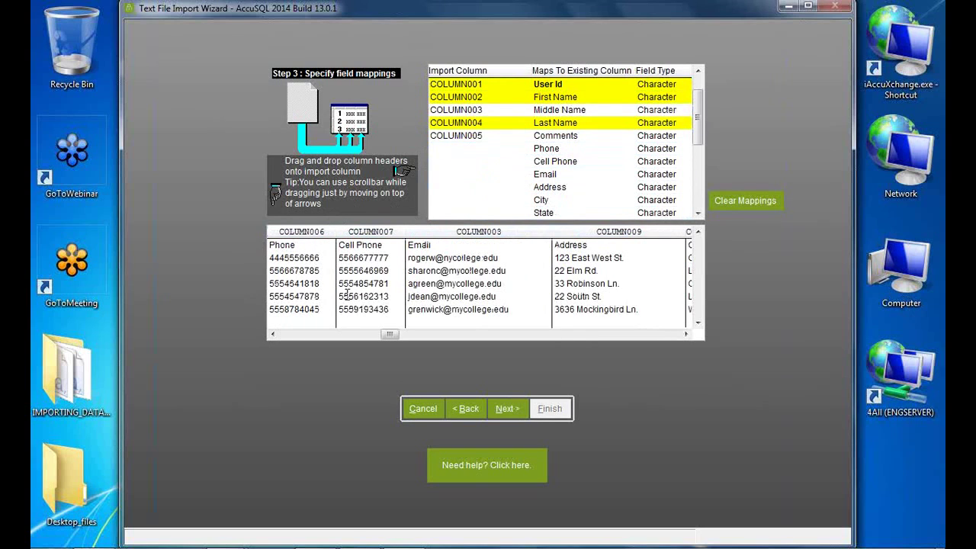
pyautogui.click(272, 334)
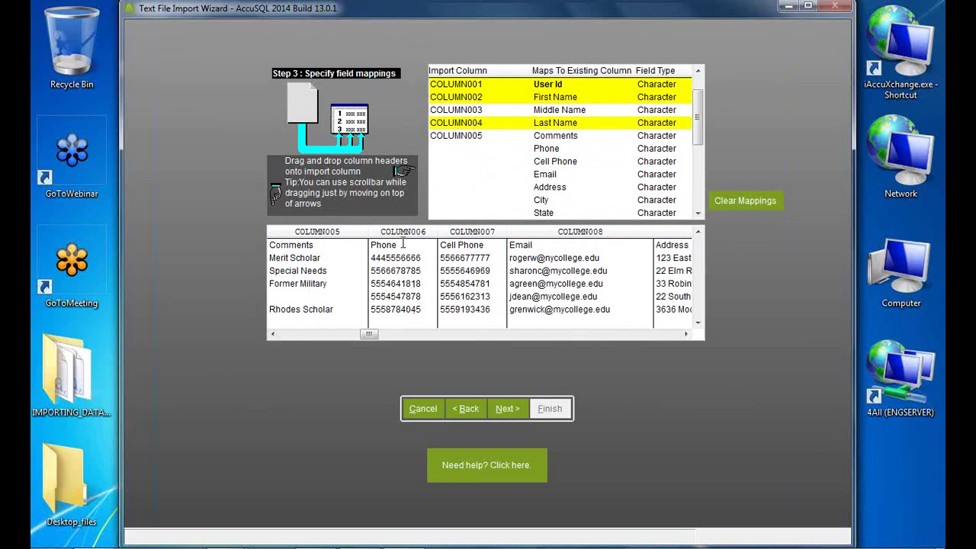
# - Map COLUMN006–010 and COLUMN012 to Phone, Cell Phone, Email, Address, City and Zip
pyautogui.moveTo(402, 240); pyautogui.dragTo(450, 155)
pyautogui.moveTo(456, 233); pyautogui.dragTo(457, 166)
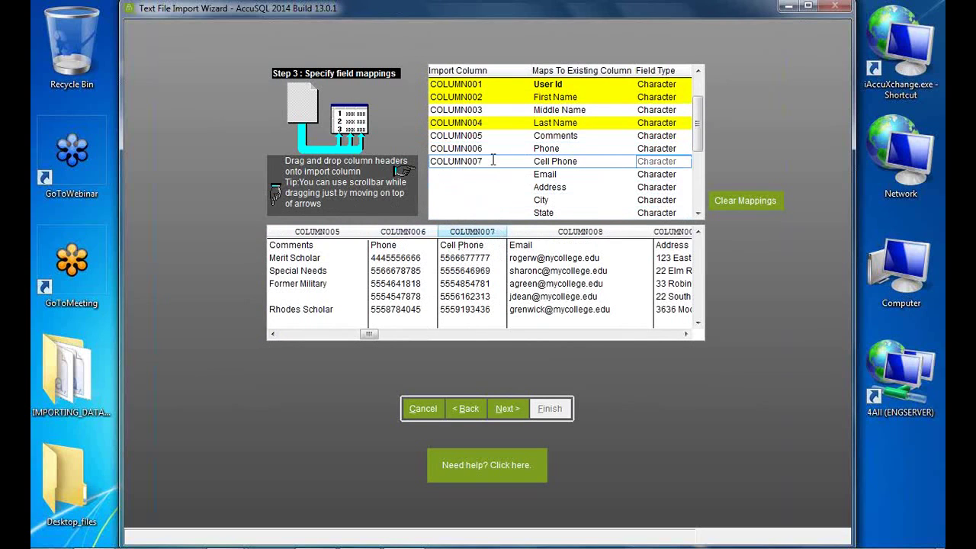
pyautogui.click(539, 335)
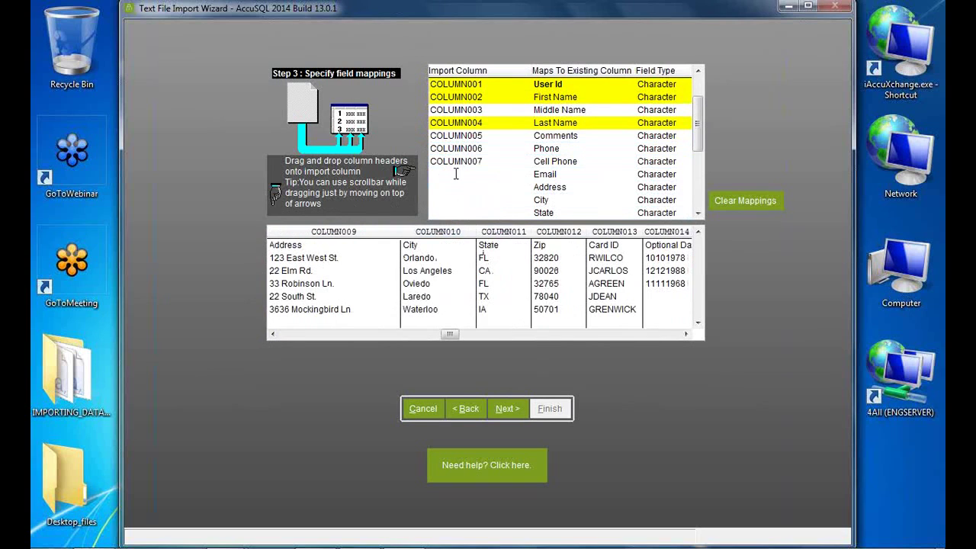
pyautogui.click(374, 334)
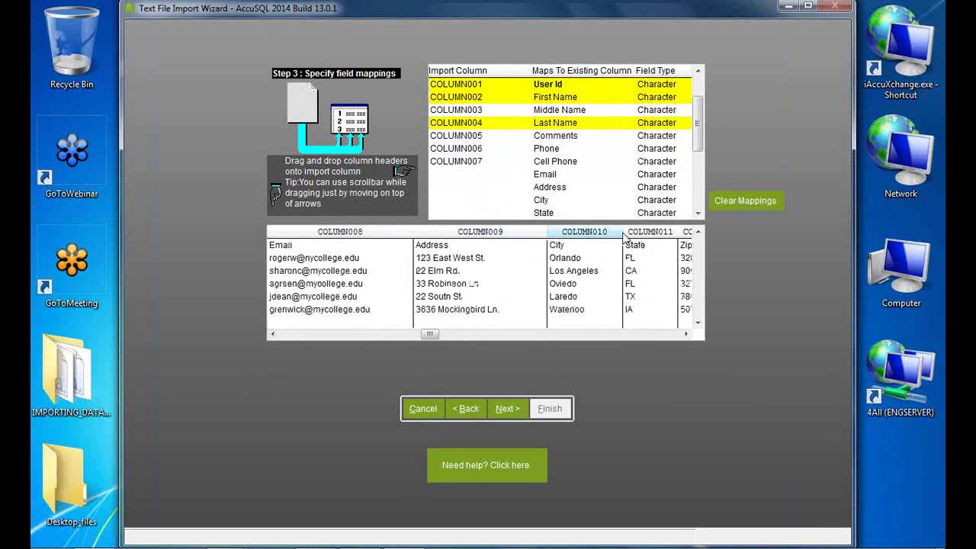
pyautogui.moveTo(339, 234); pyautogui.dragTo(446, 177)
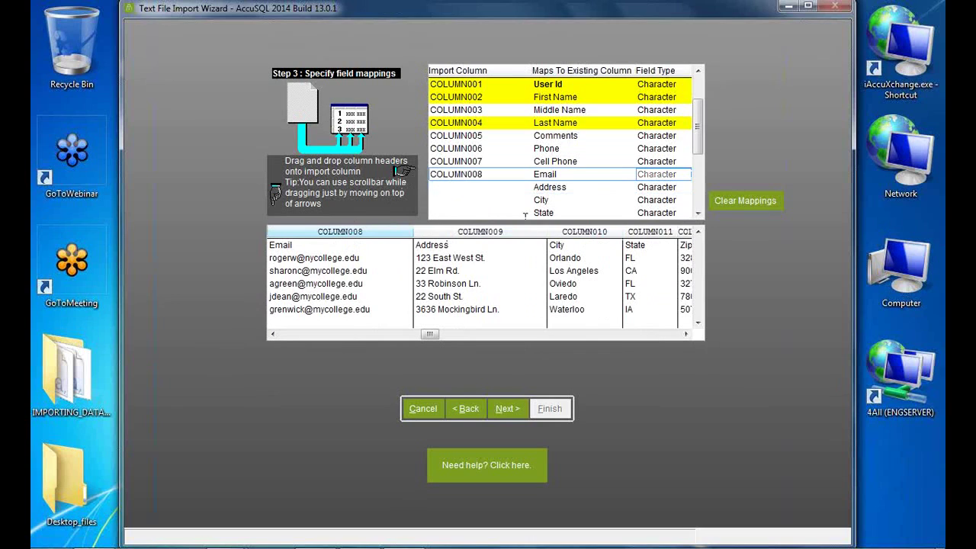
pyautogui.moveTo(513, 235); pyautogui.dragTo(466, 188)
pyautogui.moveTo(567, 238); pyautogui.dragTo(479, 201)
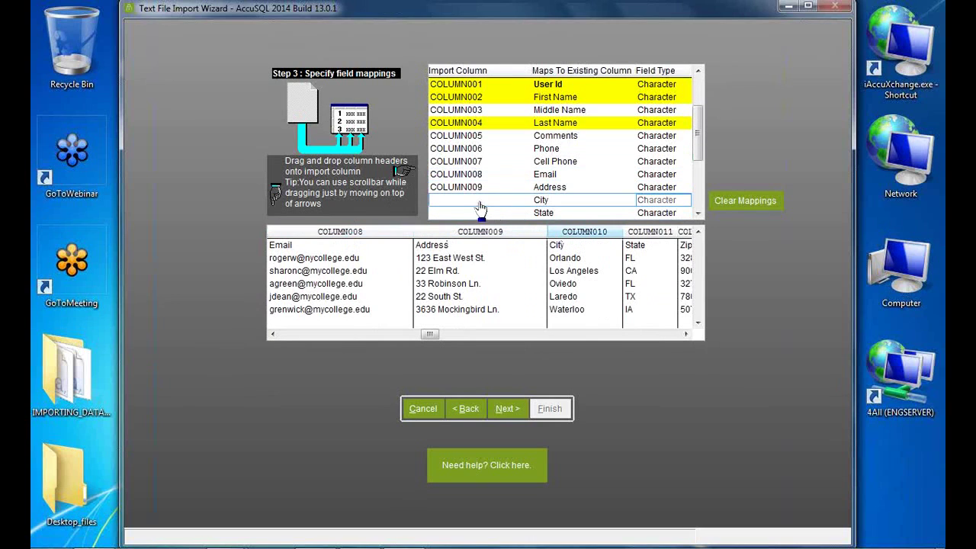
pyautogui.moveTo(647, 238); pyautogui.dragTo(700, 220)
pyautogui.click(699, 216)
pyautogui.click(699, 216)
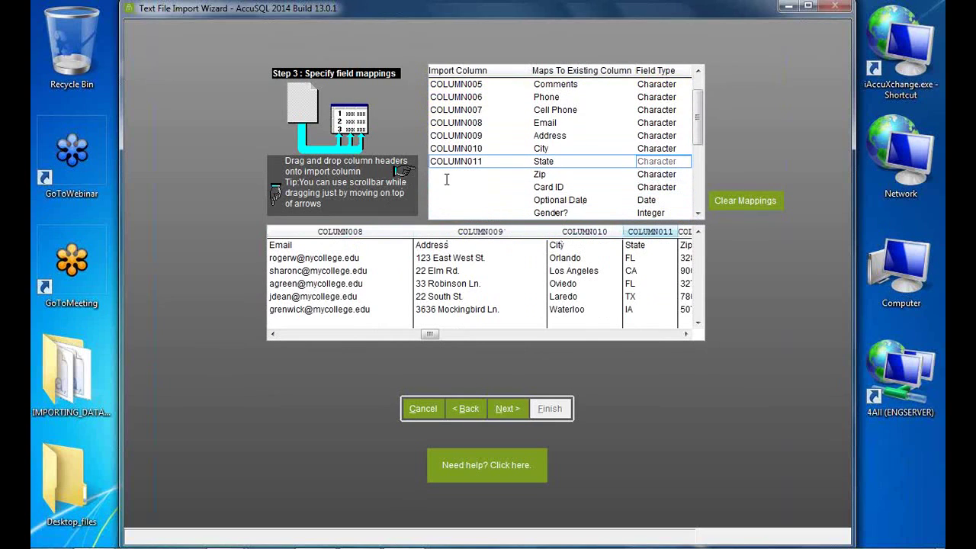
pyautogui.click(447, 173)
pyautogui.moveTo(685, 231); pyautogui.dragTo(458, 176)
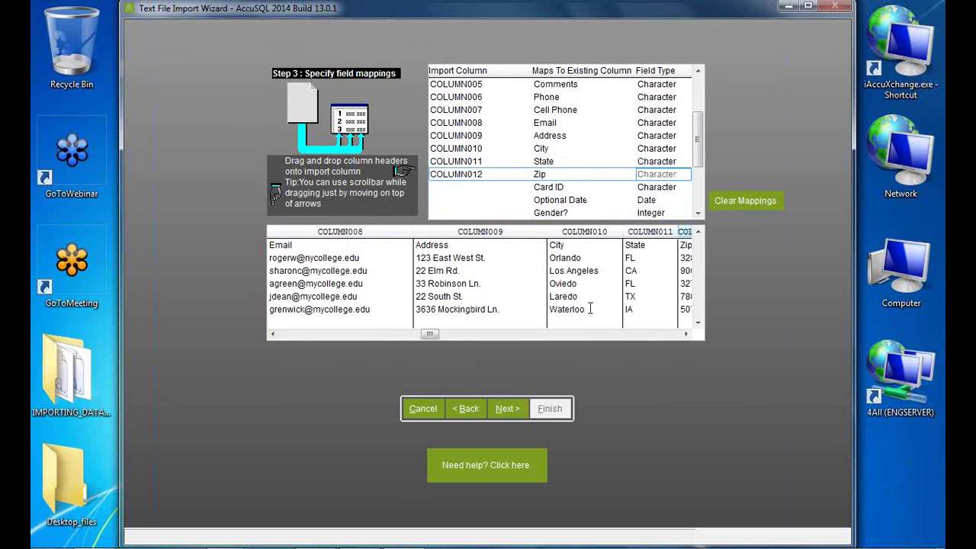
# - Map COLUMN014–018 to Optional Date, Gender?, Major? and the two graduation questions
pyautogui.click(686, 334)
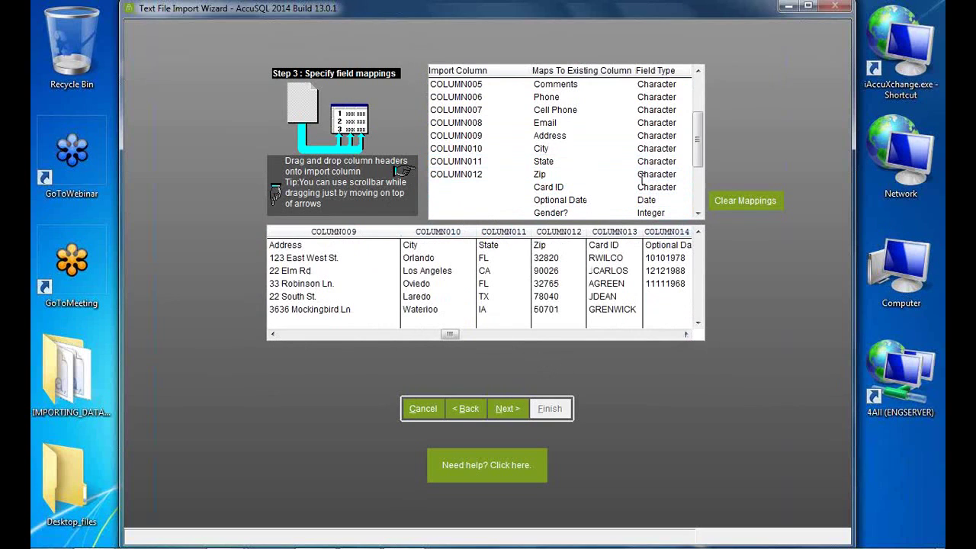
pyautogui.click(700, 151)
pyautogui.scroll(-3, 493, 140)
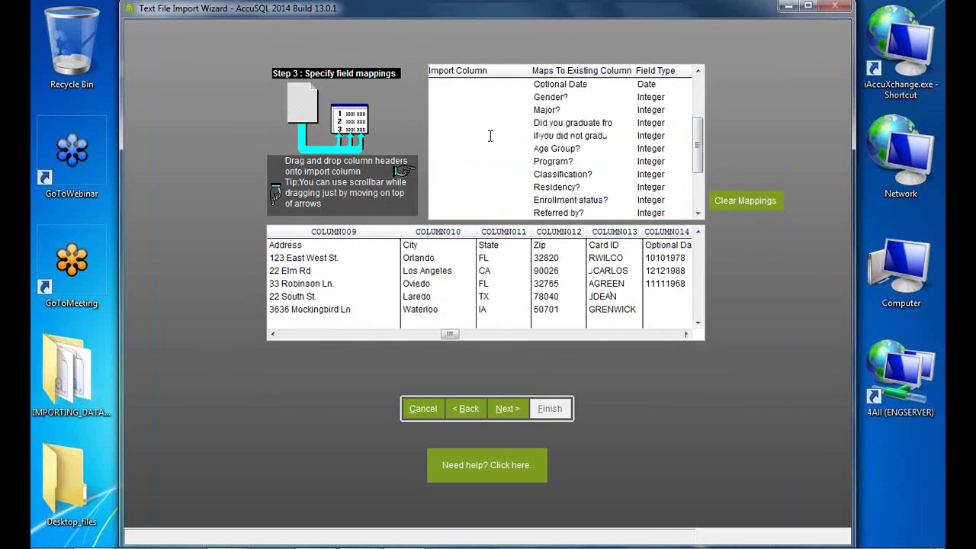
pyautogui.scroll(2, 483, 142)
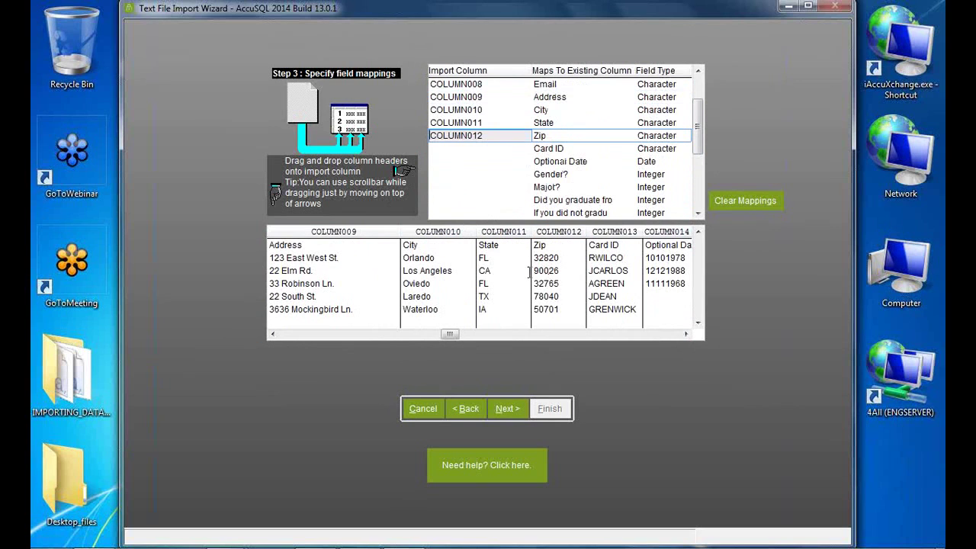
pyautogui.moveTo(668, 232); pyautogui.dragTo(470, 162)
pyautogui.click(588, 334)
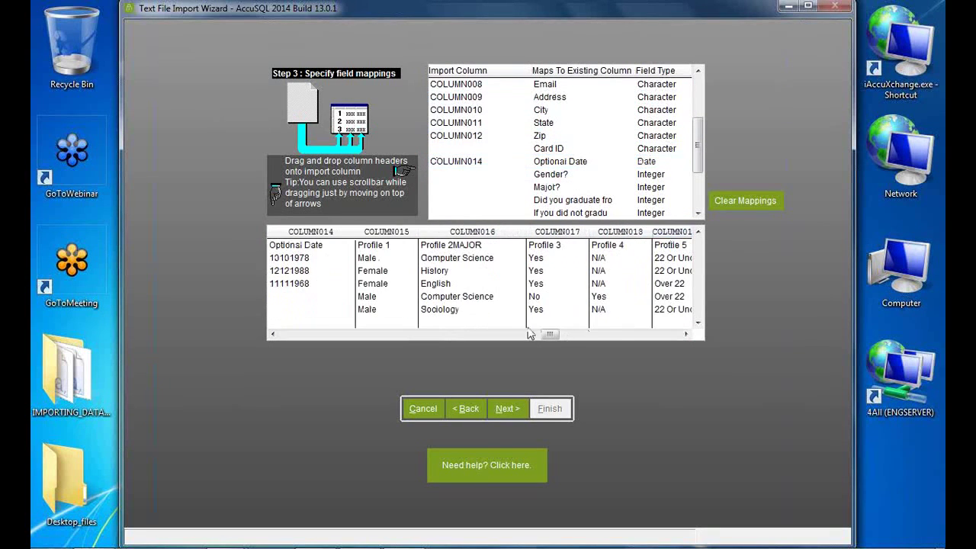
pyautogui.click(481, 175)
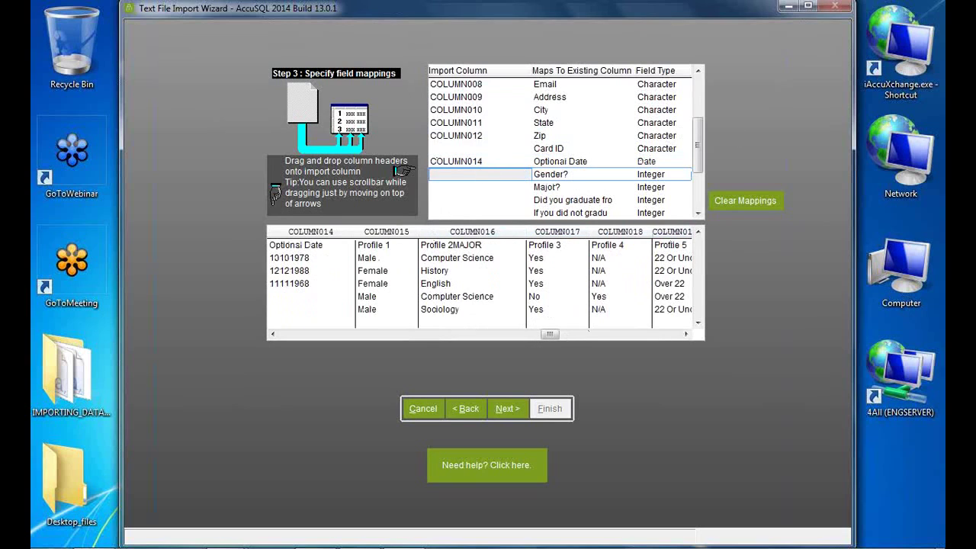
pyautogui.scroll(-3, 702, 141)
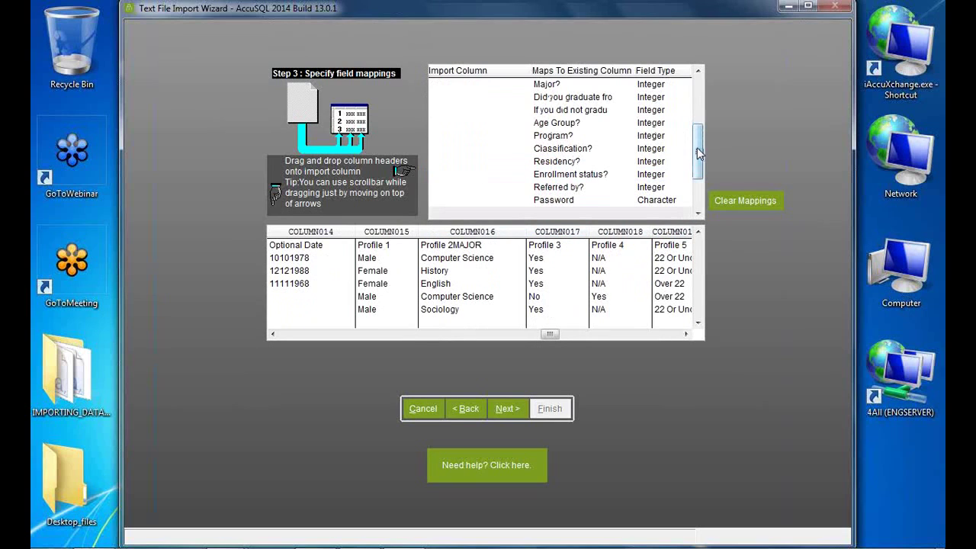
pyautogui.scroll(2, 697, 153)
pyautogui.moveTo(387, 231); pyautogui.dragTo(449, 135)
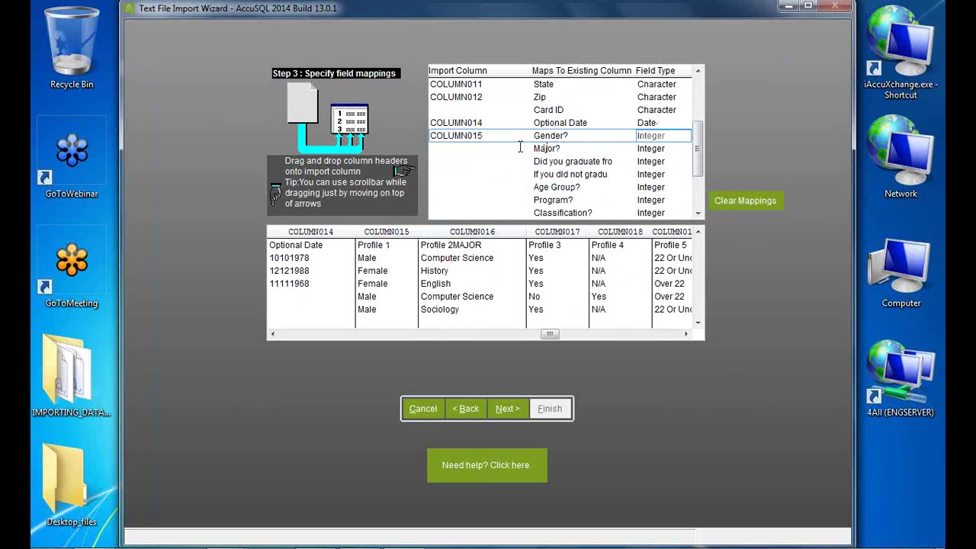
pyautogui.moveTo(494, 232); pyautogui.dragTo(449, 148)
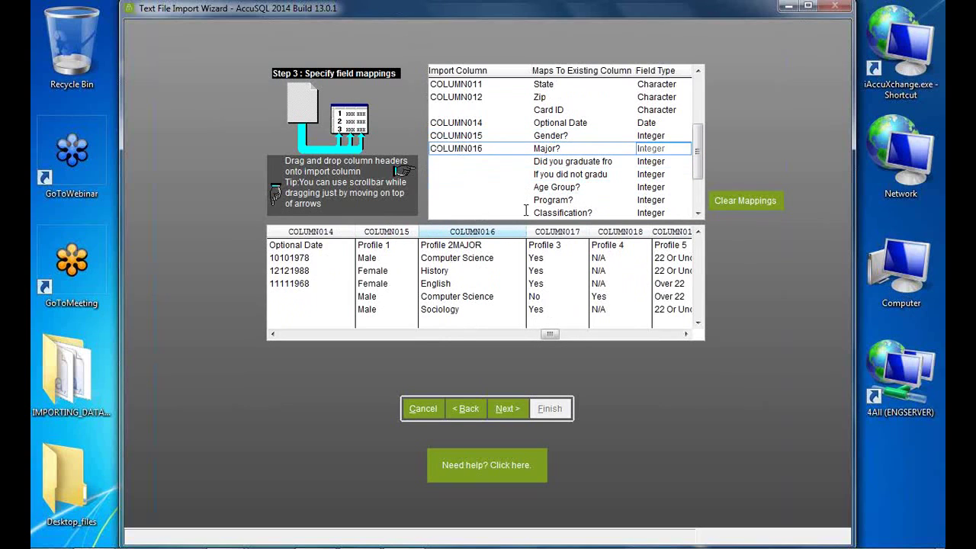
pyautogui.click(555, 235)
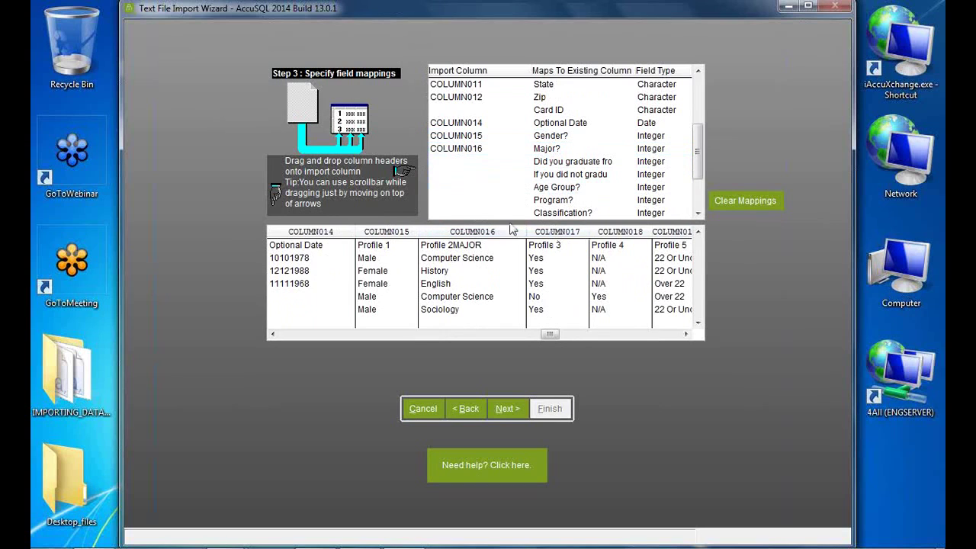
pyautogui.moveTo(546, 234); pyautogui.dragTo(460, 168)
pyautogui.moveTo(609, 232); pyautogui.dragTo(458, 175)
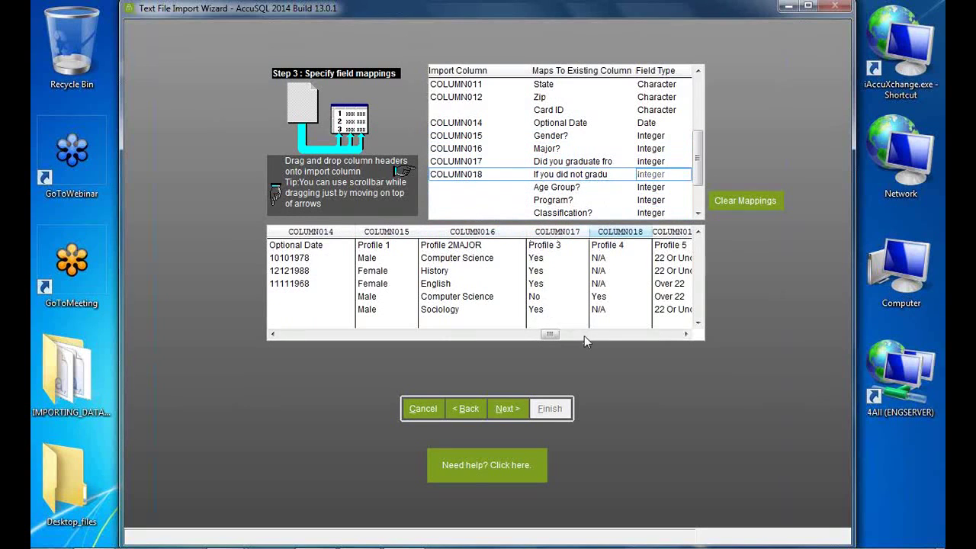
# - Map COLUMN021 to Classification? and COLUMN025 to Password
pyautogui.click(584, 335)
pyautogui.moveTo(697, 163); pyautogui.dragTo(635, 181)
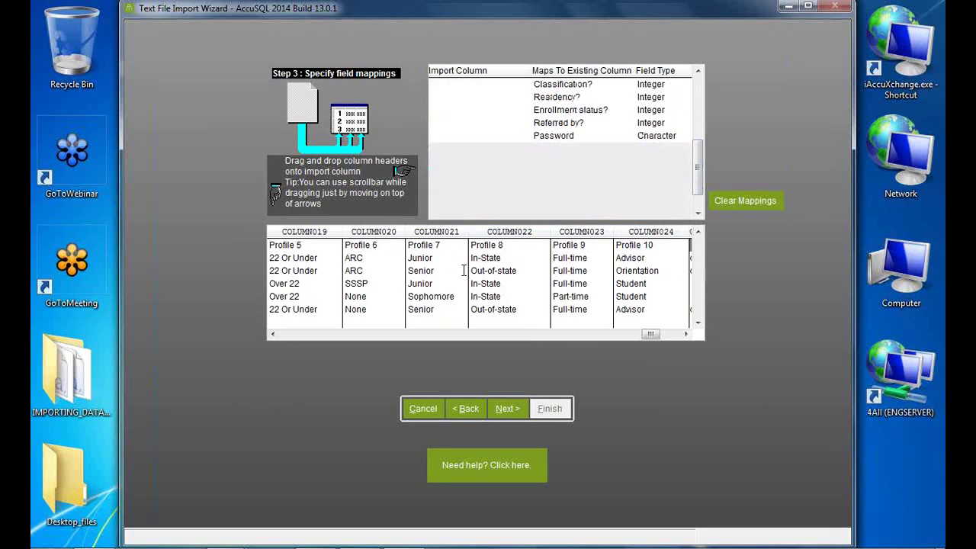
pyautogui.scroll(1, 466, 126)
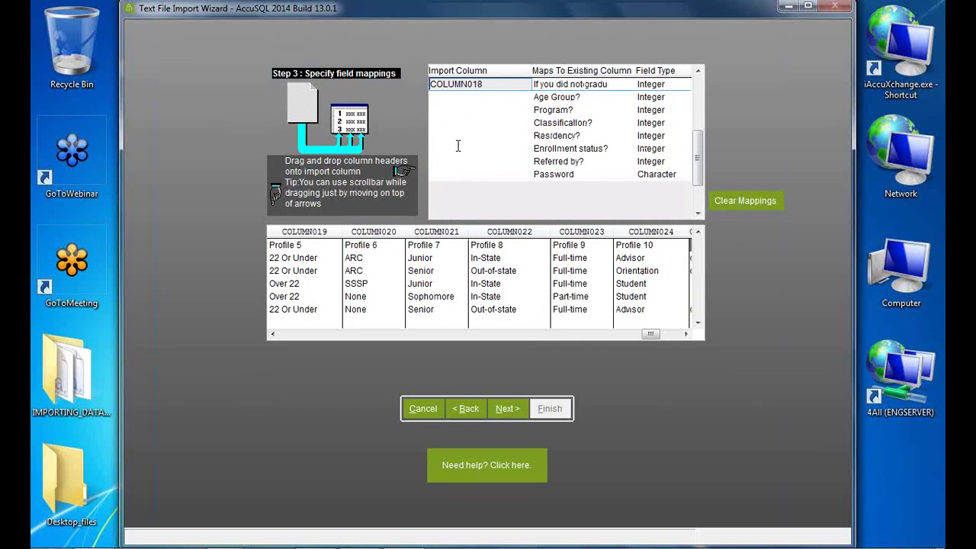
pyautogui.click(458, 122)
pyautogui.moveTo(418, 238); pyautogui.dragTo(462, 126)
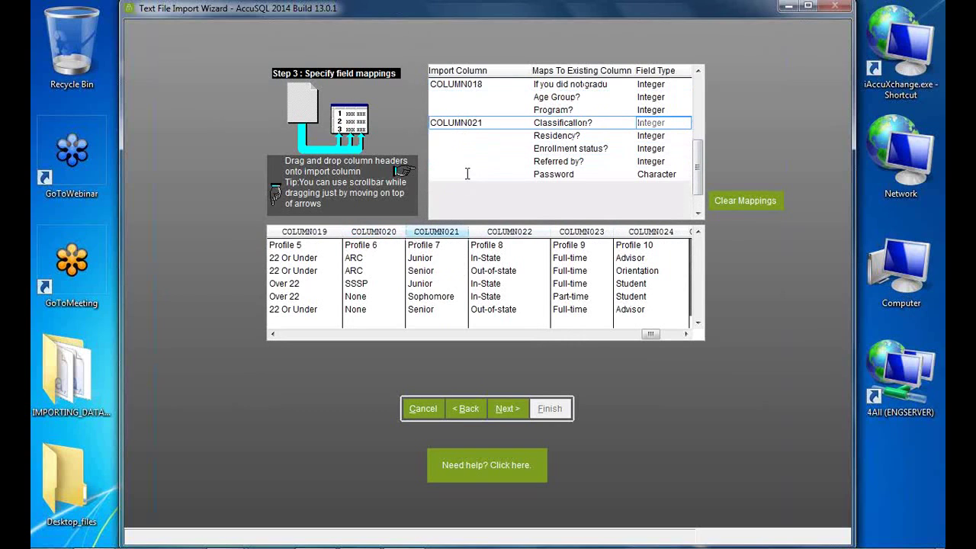
pyautogui.click(467, 174)
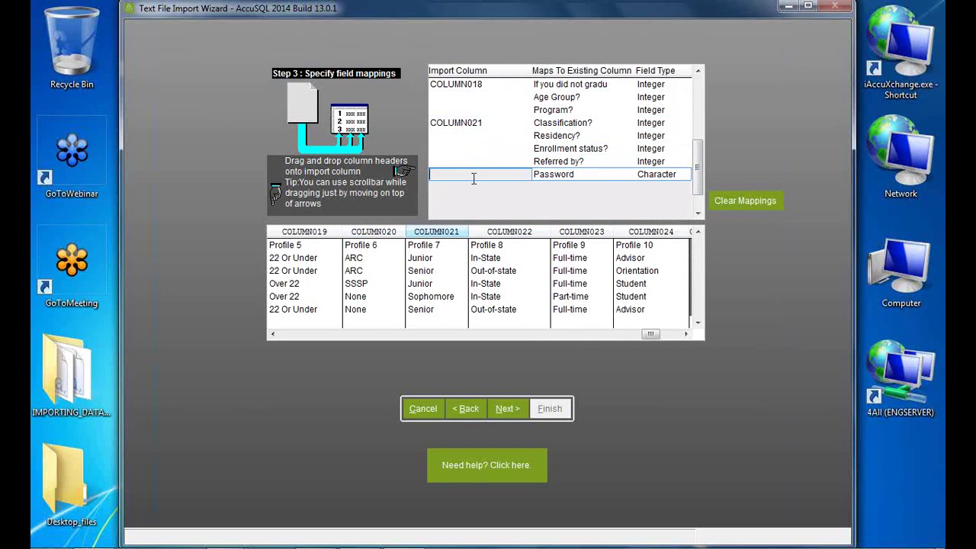
pyautogui.click(685, 335)
pyautogui.moveTo(653, 241); pyautogui.dragTo(476, 176)
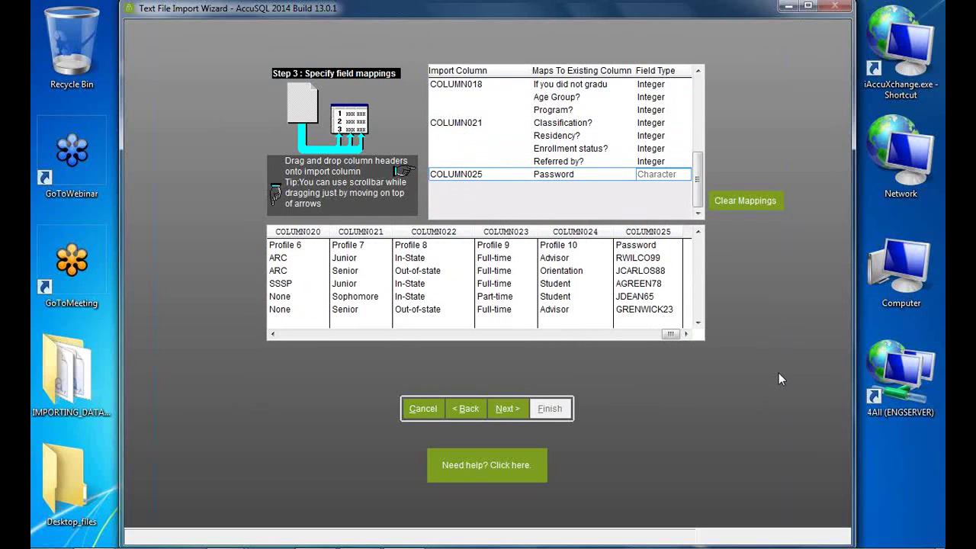
# - Accept the field mappings and continue to the Gender? profile-values prompt
pyautogui.click(508, 409)
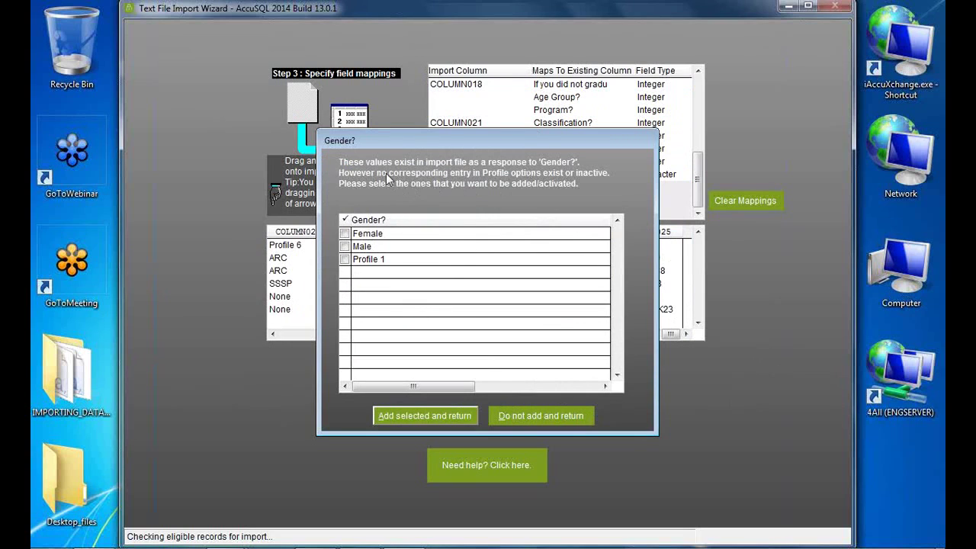
# - Add Female and Male as Gender? options and every major except the Profile 2MAJOR header
pyautogui.click(345, 235)
pyautogui.click(345, 246)
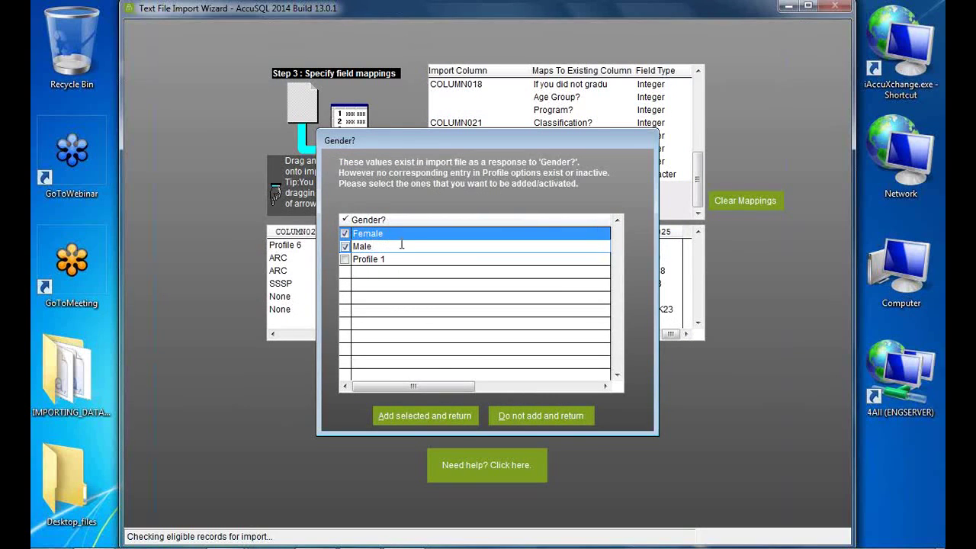
pyautogui.click(400, 418)
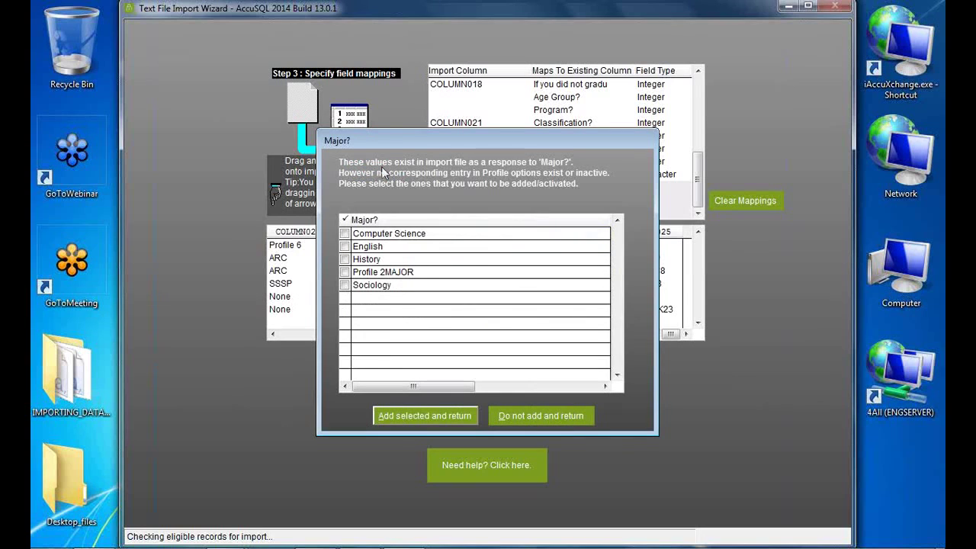
pyautogui.rightClick(470, 262)
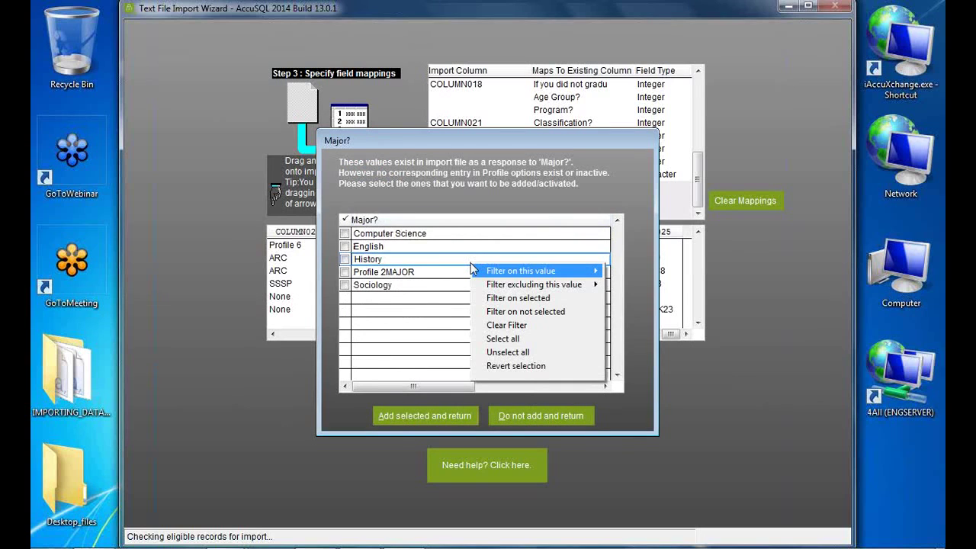
pyautogui.click(502, 338)
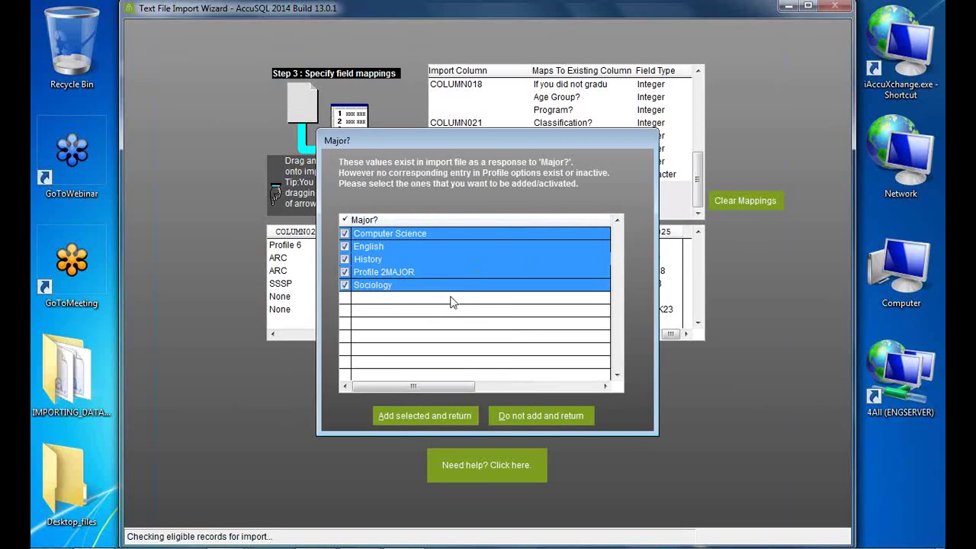
pyautogui.click(344, 272)
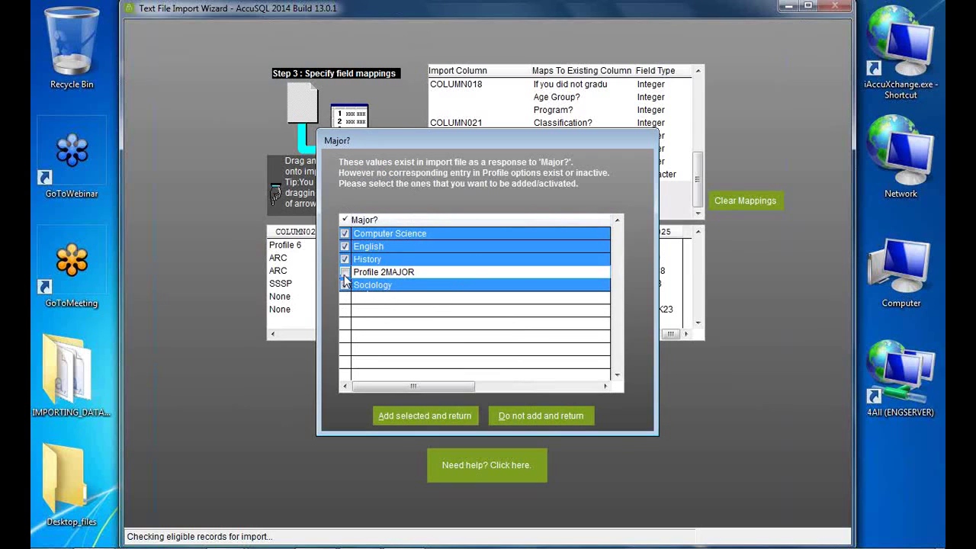
pyautogui.click(403, 419)
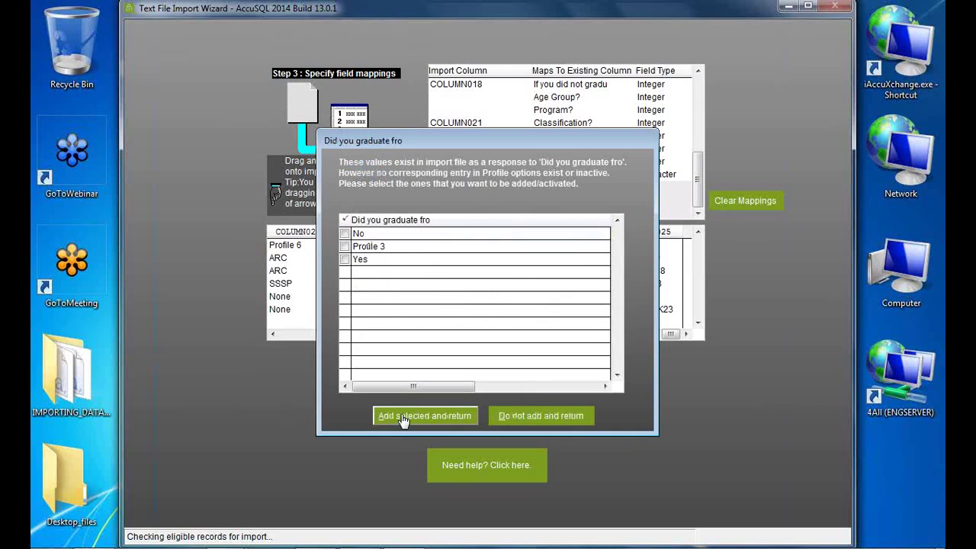
# - Add No and Yes as graduation answers, then N/A and Yes for the follow-up
pyautogui.click(345, 233)
pyautogui.click(345, 260)
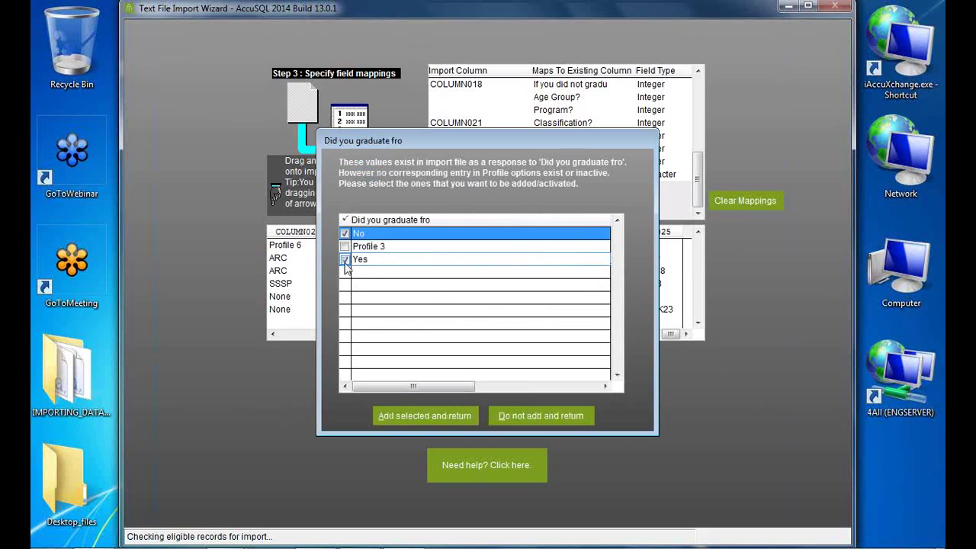
pyautogui.click(420, 419)
pyautogui.rightClick(383, 259)
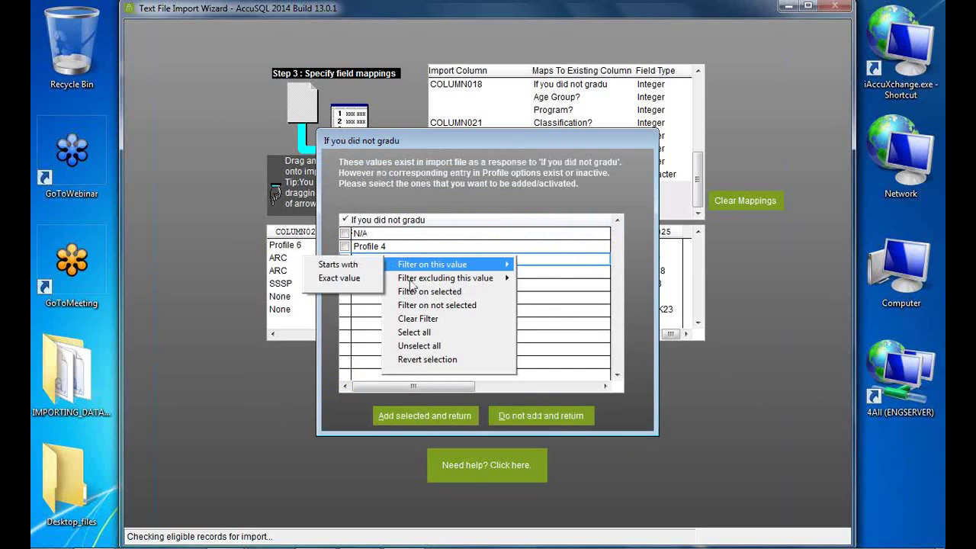
pyautogui.click(424, 333)
pyautogui.click(345, 246)
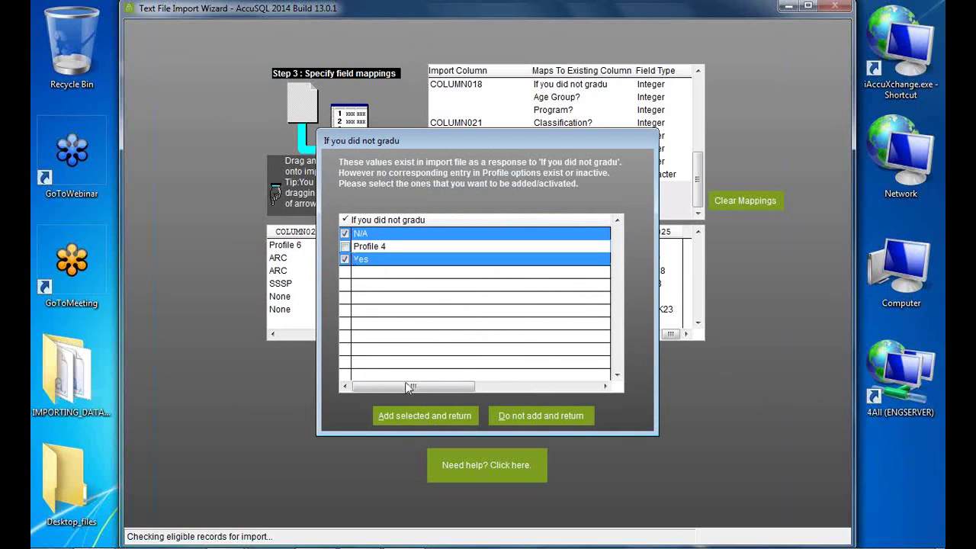
pyautogui.click(424, 418)
# - Add the Classification? class years, leaving out the Profile 7 header value
pyautogui.click(358, 253)
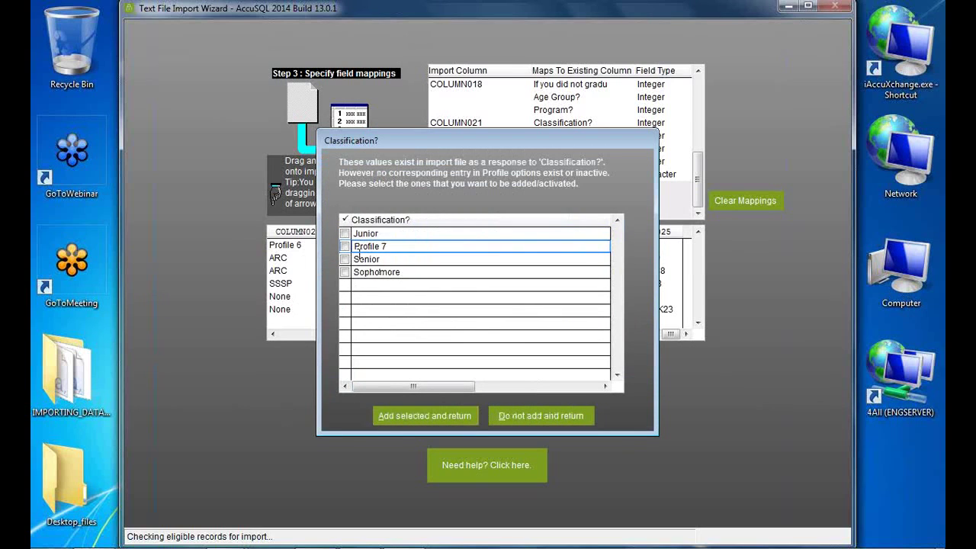
pyautogui.rightClick(404, 254)
pyautogui.click(425, 331)
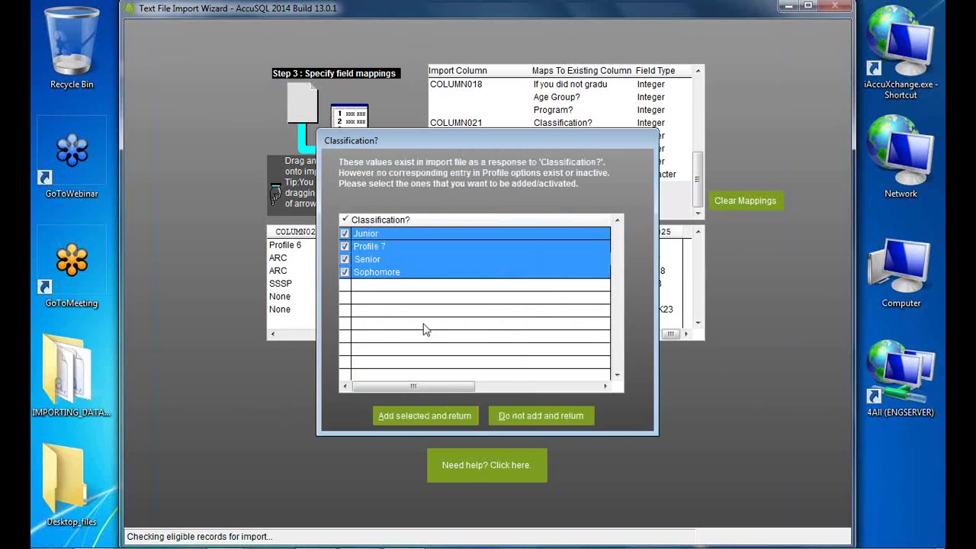
pyautogui.click(344, 246)
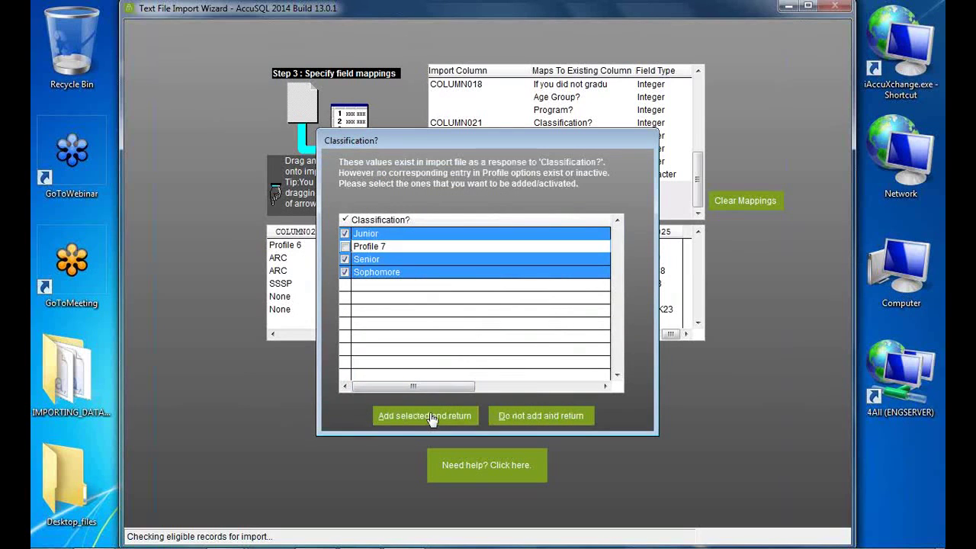
pyautogui.click(425, 416)
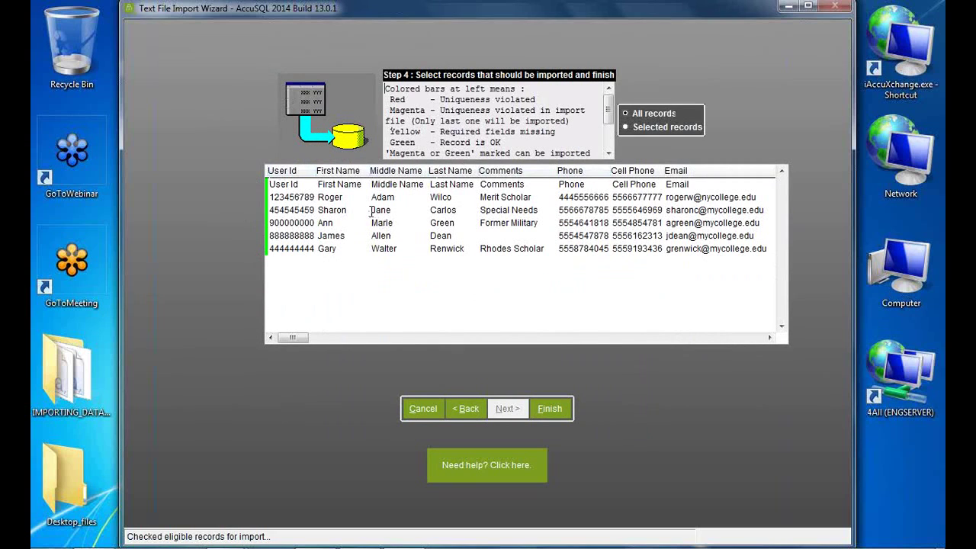
# - Finish Step 4 to import, yielding 5 records imported and 1 rejected for a too-short ID
pyautogui.click(549, 409)
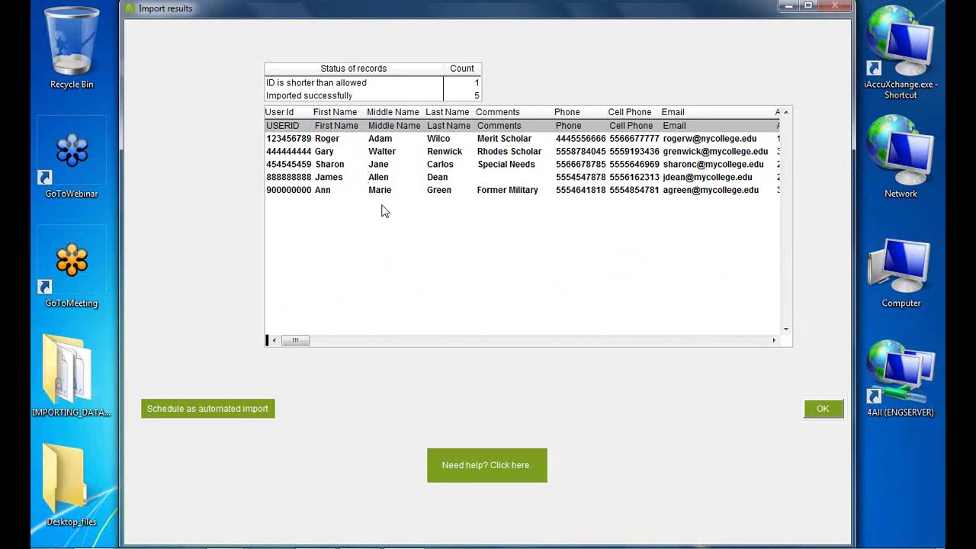
pyautogui.click(463, 83)
pyautogui.click(302, 126)
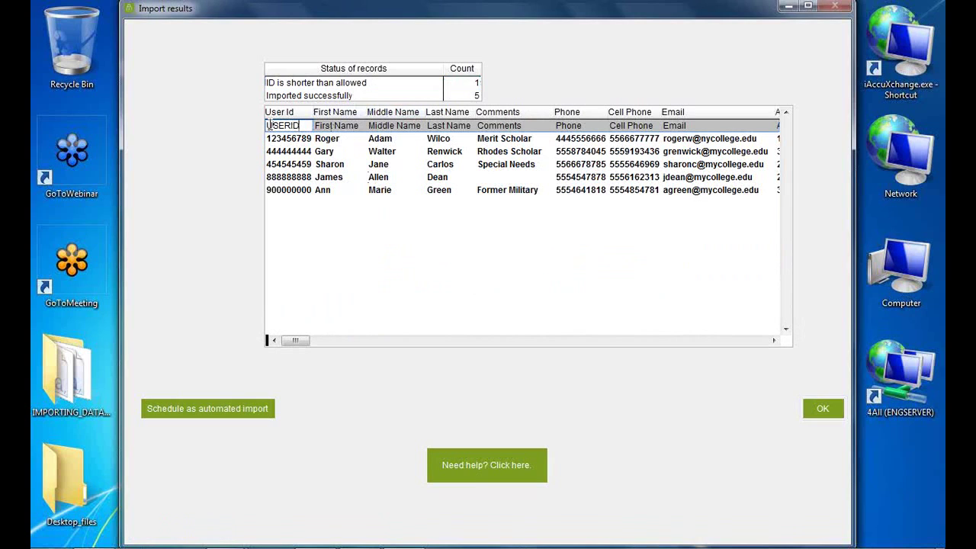
pyautogui.doubleClick(295, 126)
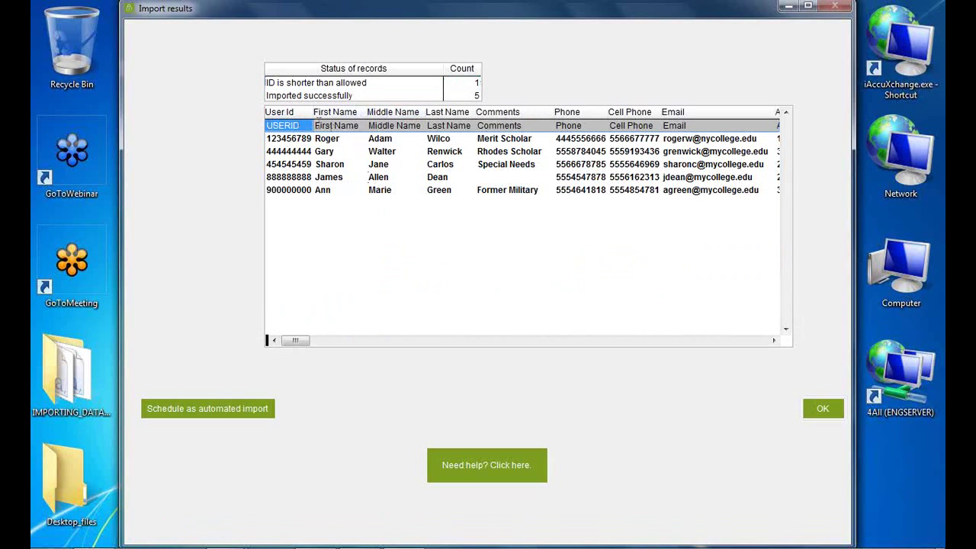
pyautogui.click(675, 343)
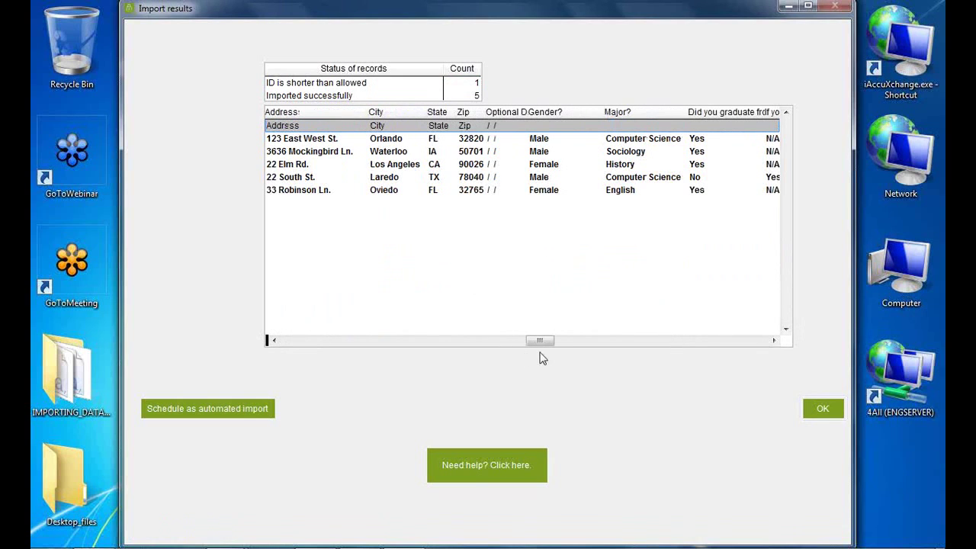
pyautogui.moveTo(544, 349); pyautogui.dragTo(289, 344)
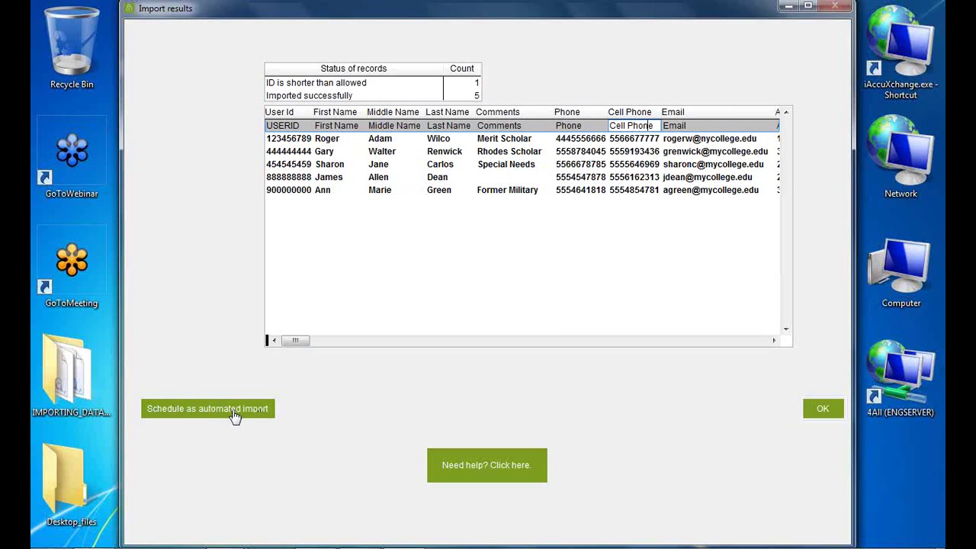
# - Schedule the import to run automatically at 02 AM Mon–Fri, on all days and months
pyautogui.click(183, 412)
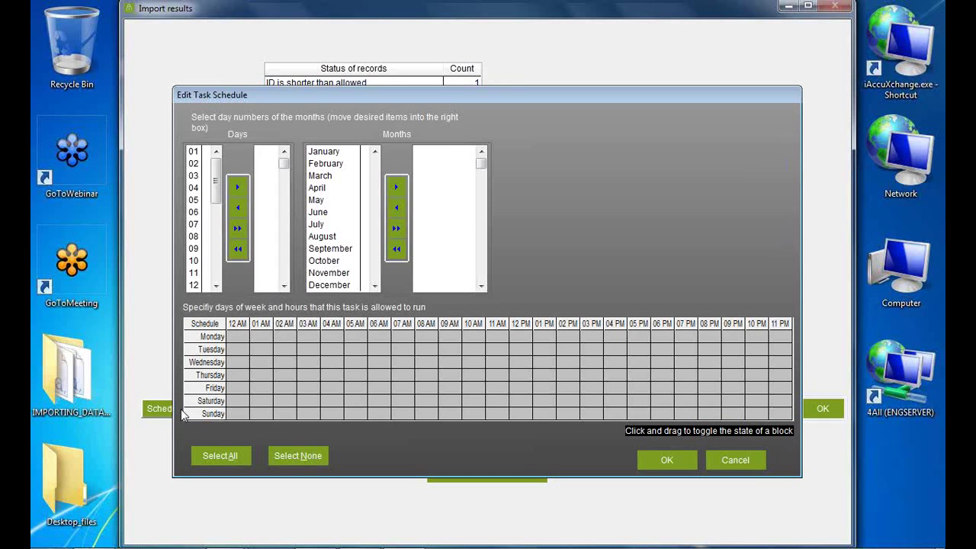
pyautogui.click(238, 228)
pyautogui.click(396, 229)
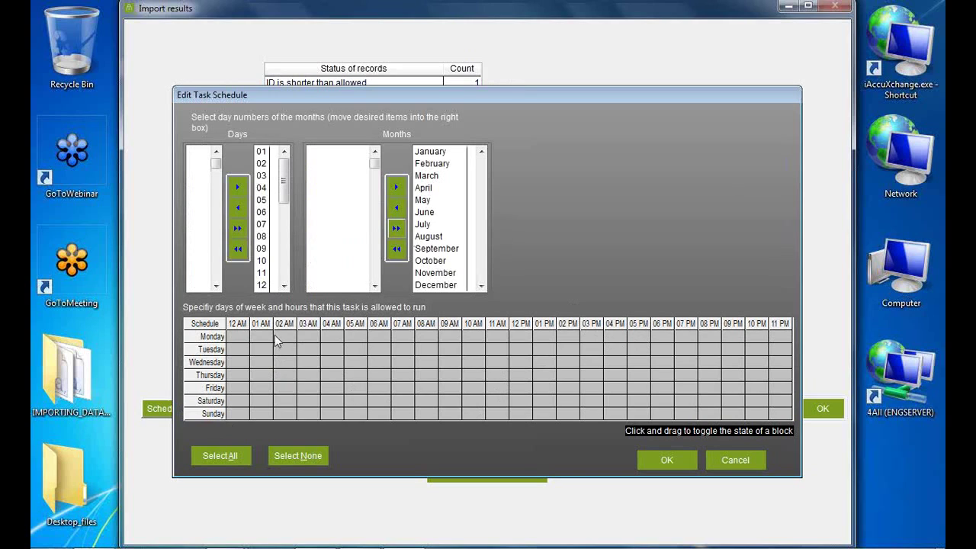
pyautogui.moveTo(285, 336); pyautogui.dragTo(282, 390)
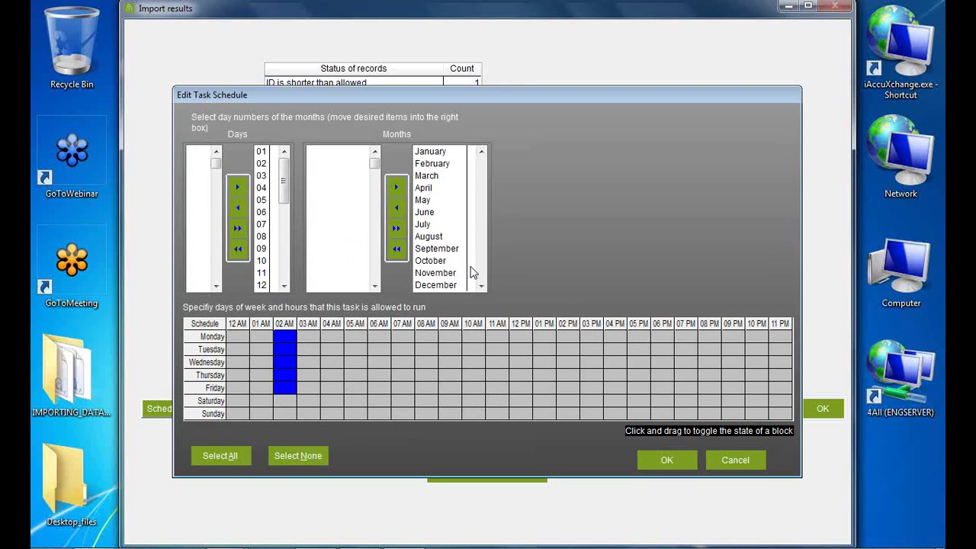
pyautogui.click(663, 462)
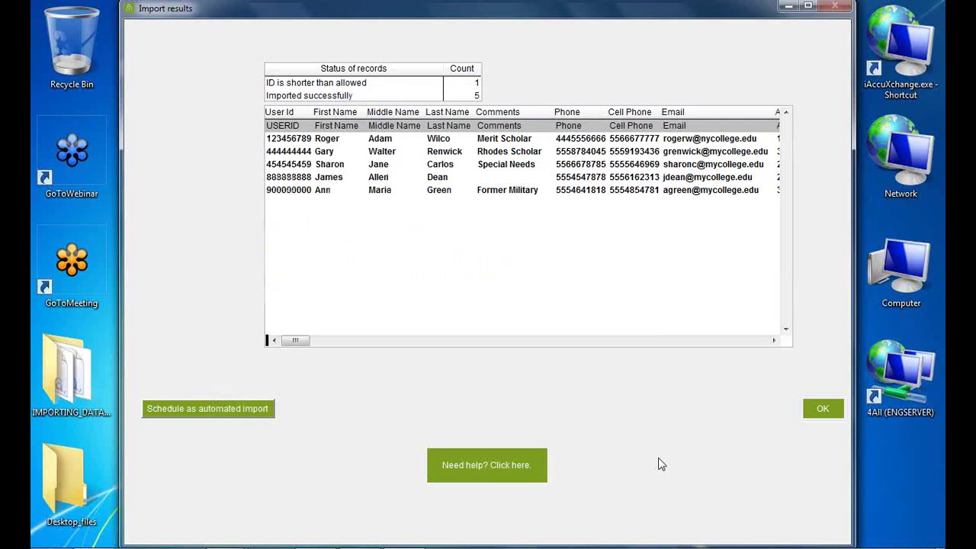
# - Dismiss the import results and open the Users > Students records list
pyautogui.click(828, 415)
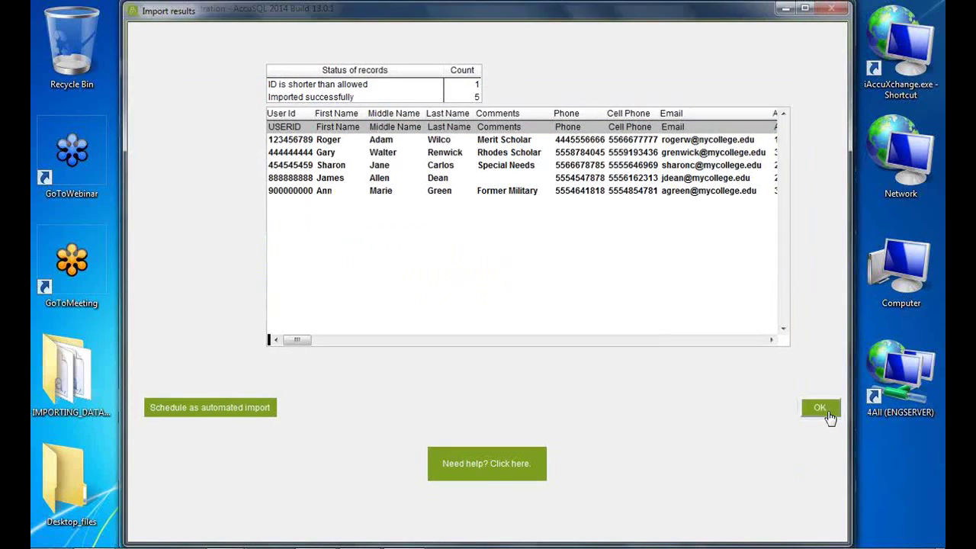
pyautogui.click(160, 78)
pyautogui.click(412, 128)
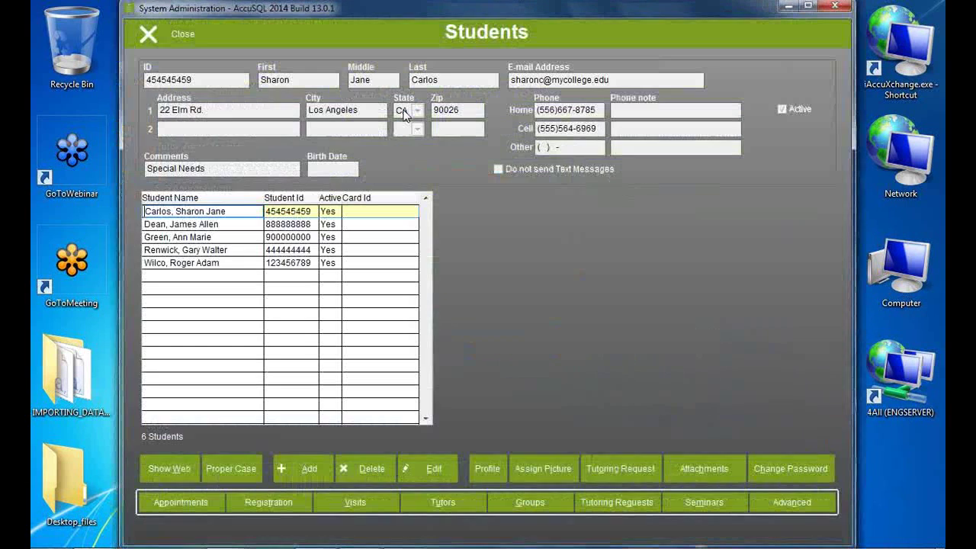
# - Review each imported student row, then open the first student's Profile
pyautogui.click(218, 224)
pyautogui.click(218, 237)
pyautogui.click(220, 249)
pyautogui.click(220, 262)
pyautogui.click(222, 212)
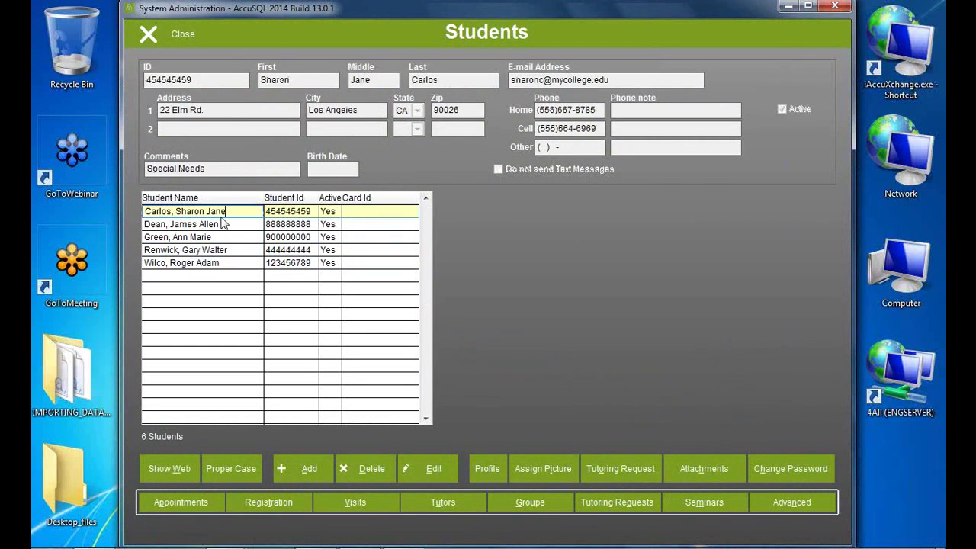
pyautogui.click(491, 468)
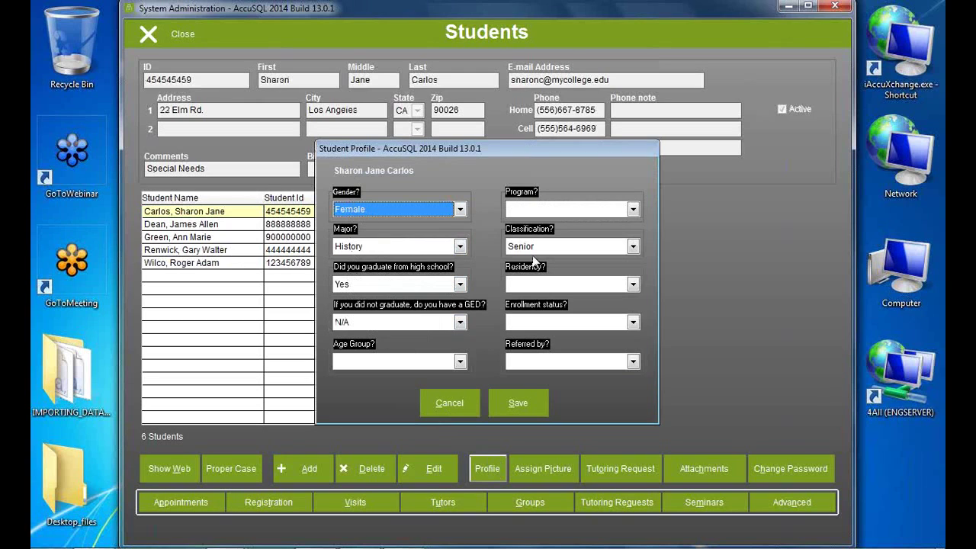
# - Discard the profile without saving and close the Students window
pyautogui.click(451, 402)
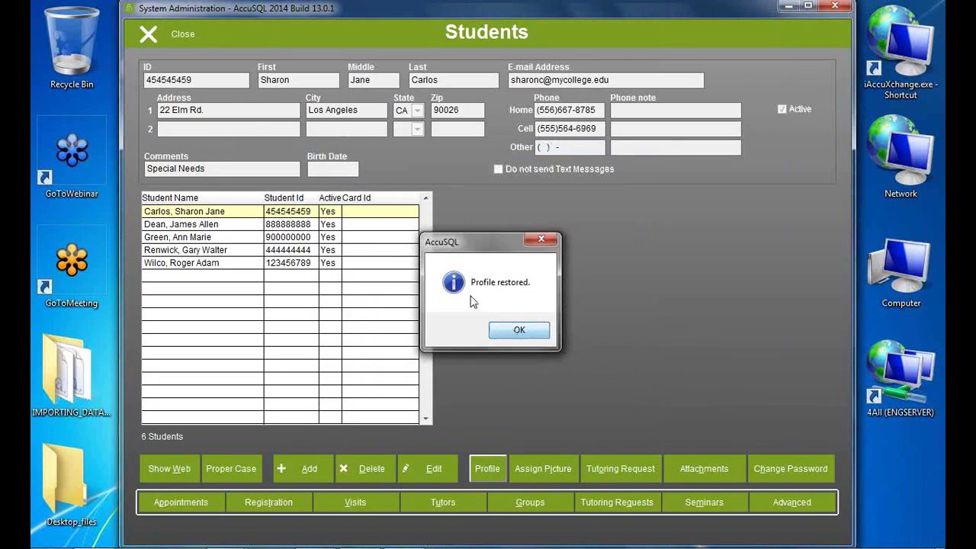
pyautogui.click(516, 332)
pyautogui.click(160, 34)
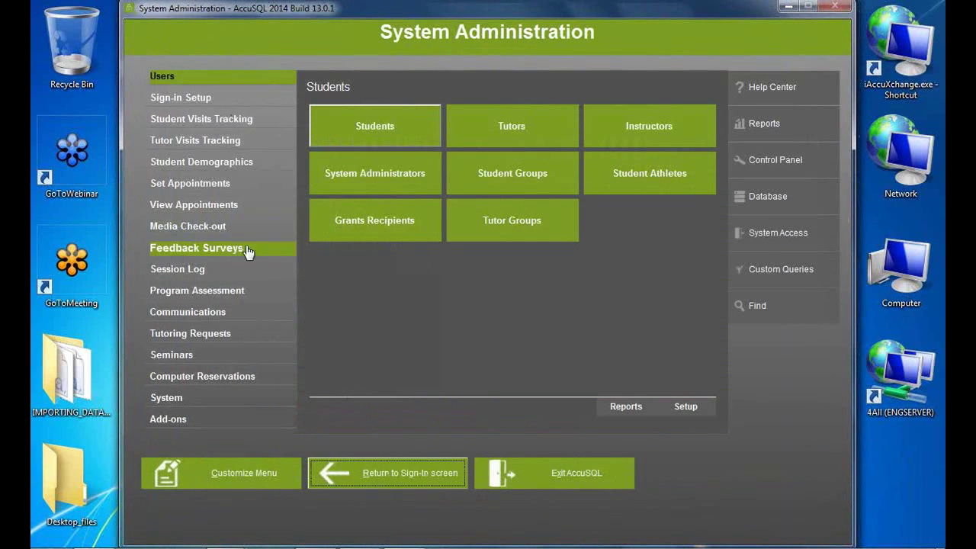
# - Browse the Student Demographics Profile Query and Student Profile answers, then show the Database options
pyautogui.click(229, 162)
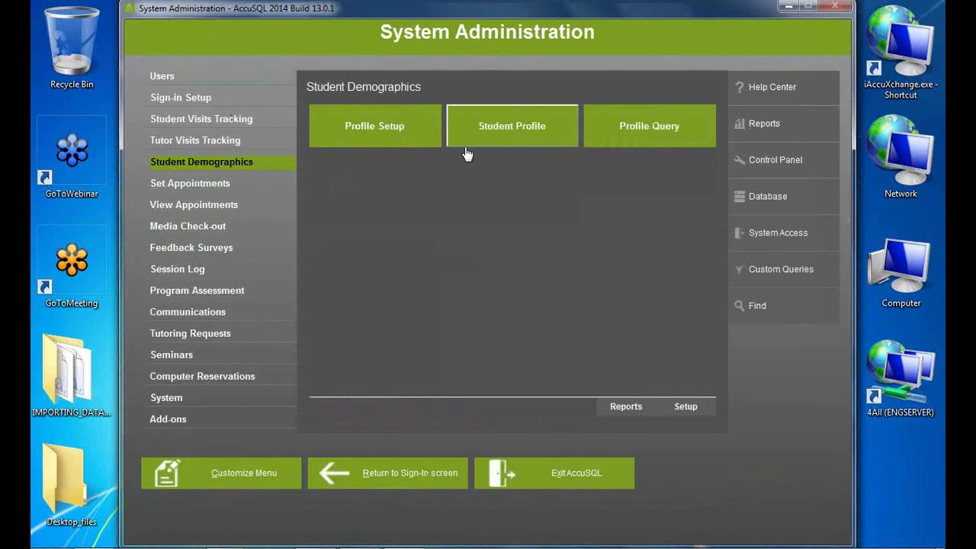
pyautogui.click(620, 126)
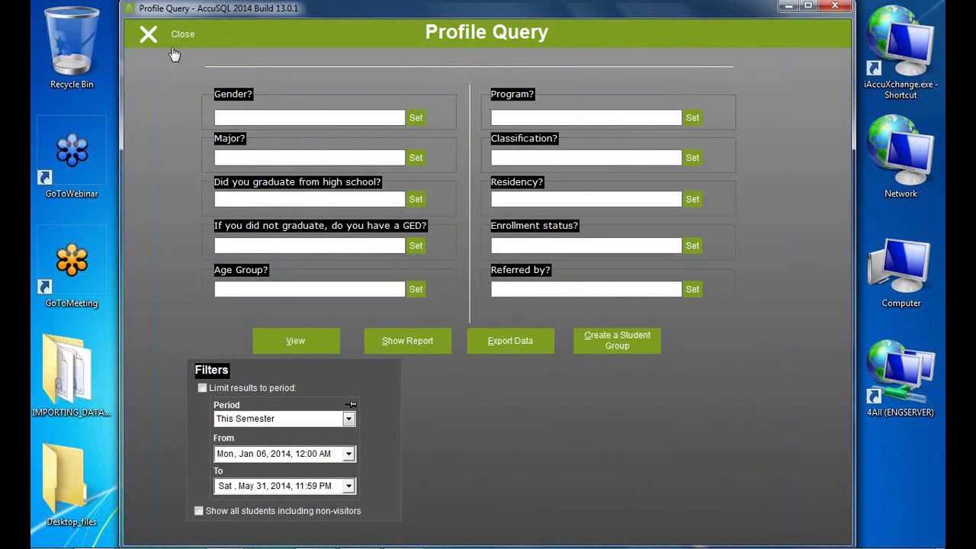
pyautogui.click(172, 49)
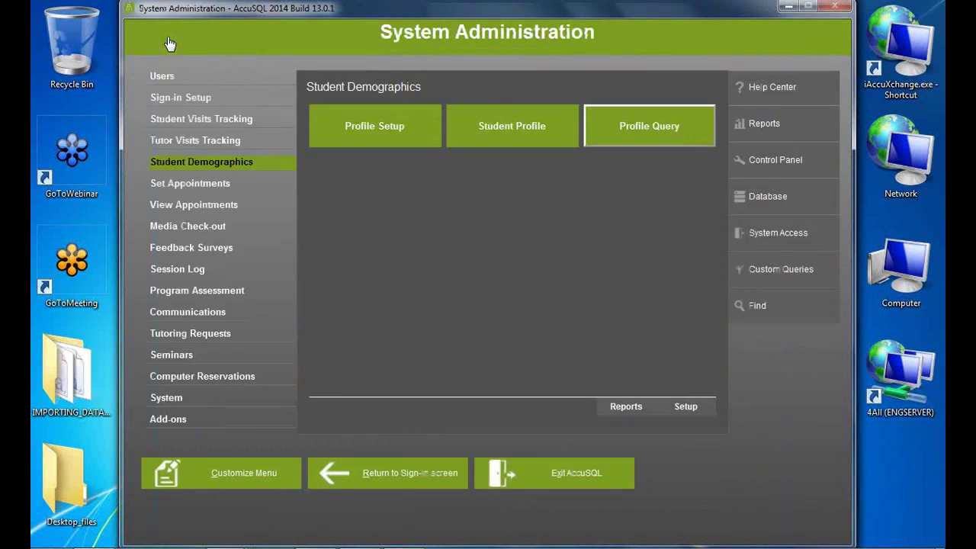
pyautogui.click(549, 137)
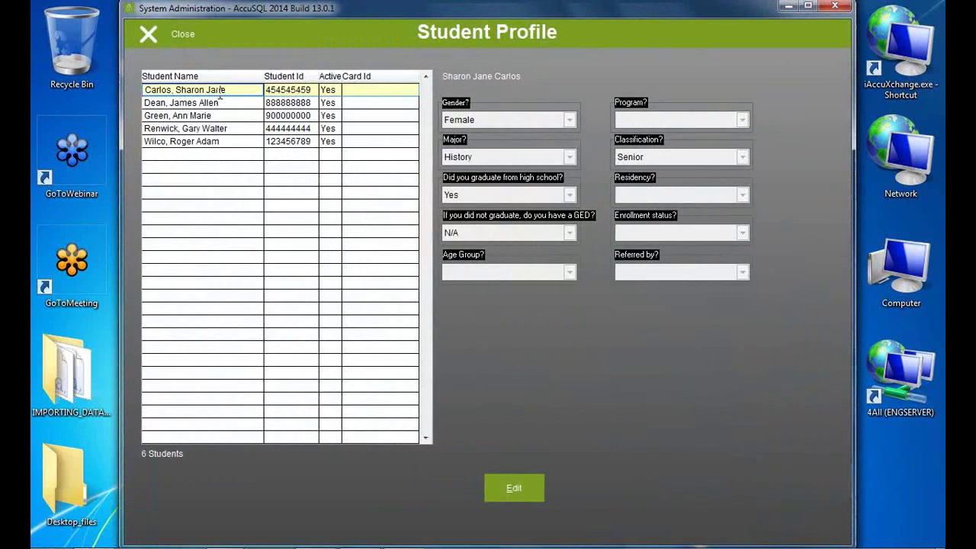
pyautogui.click(220, 100)
pyautogui.click(186, 128)
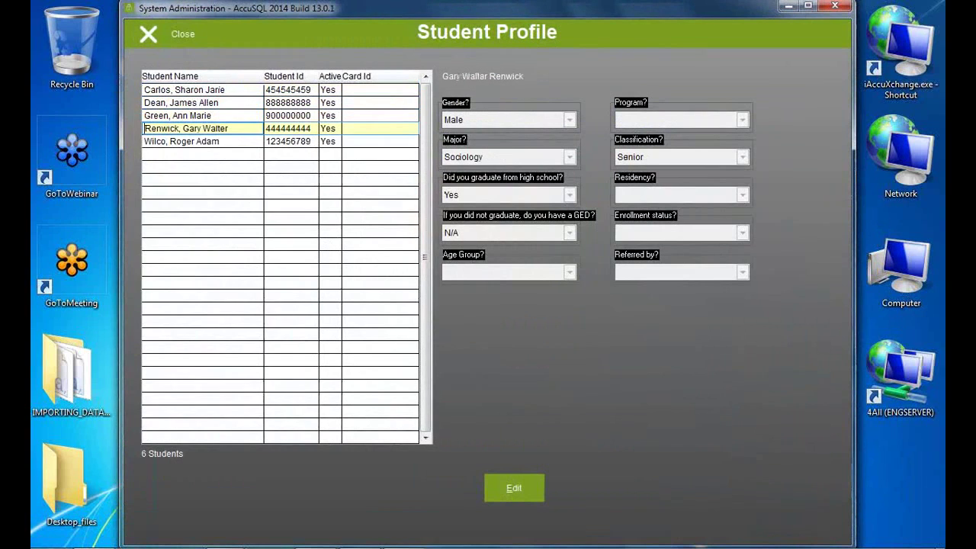
pyautogui.click(182, 141)
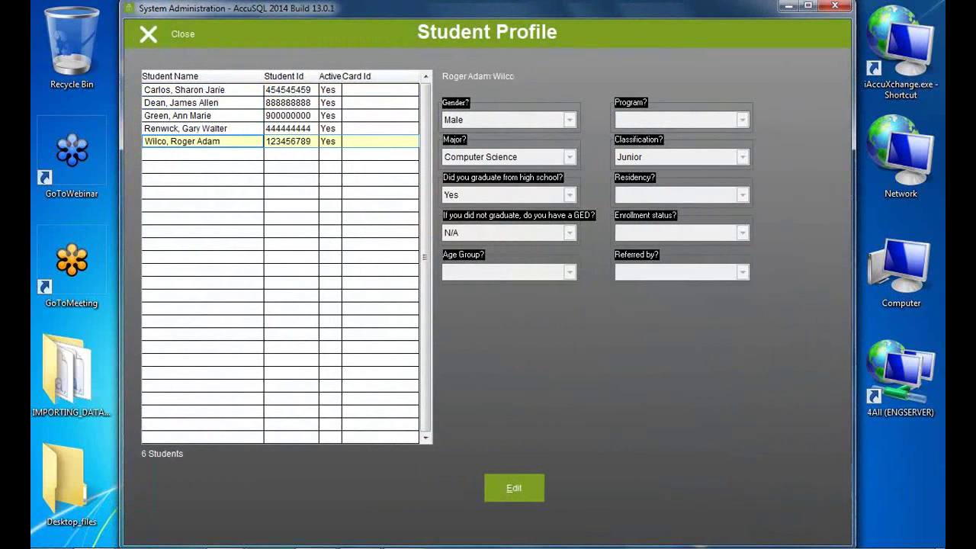
pyautogui.click(179, 43)
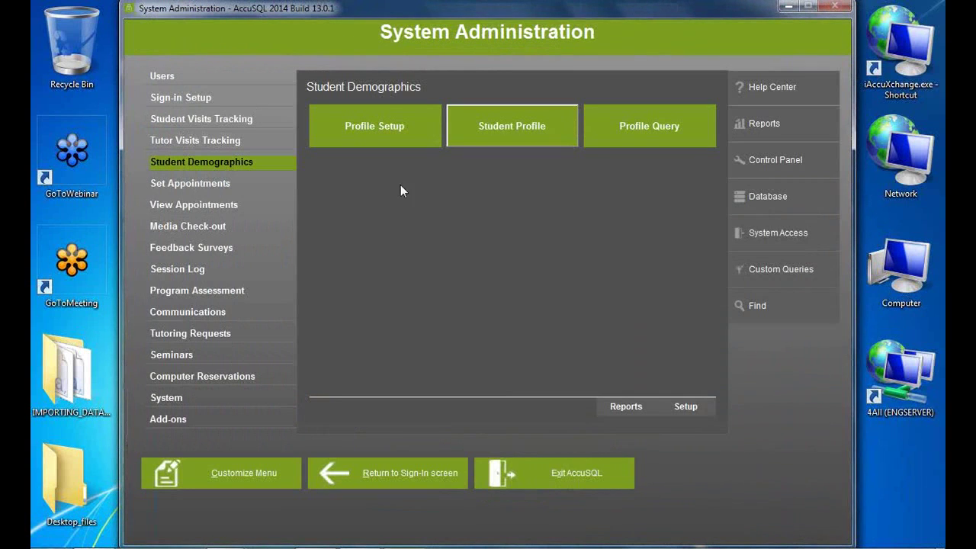
pyautogui.click(179, 76)
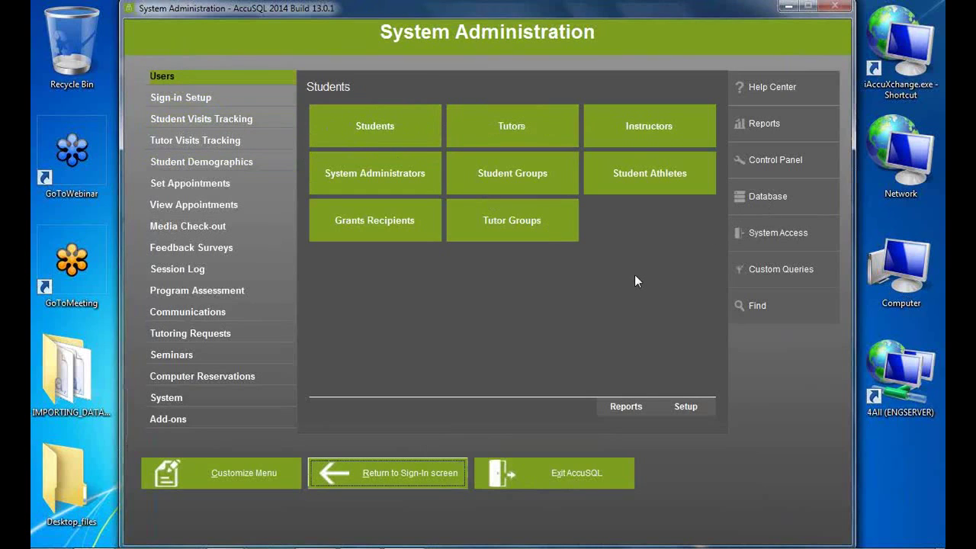
pyautogui.click(763, 199)
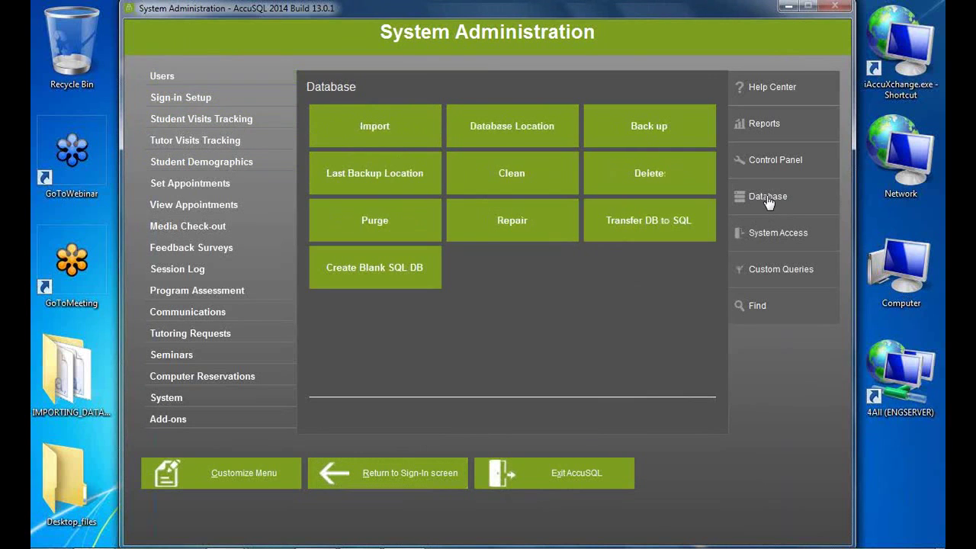
# - Start a new text import and select Activities.csv, showing all file types
pyautogui.click(381, 125)
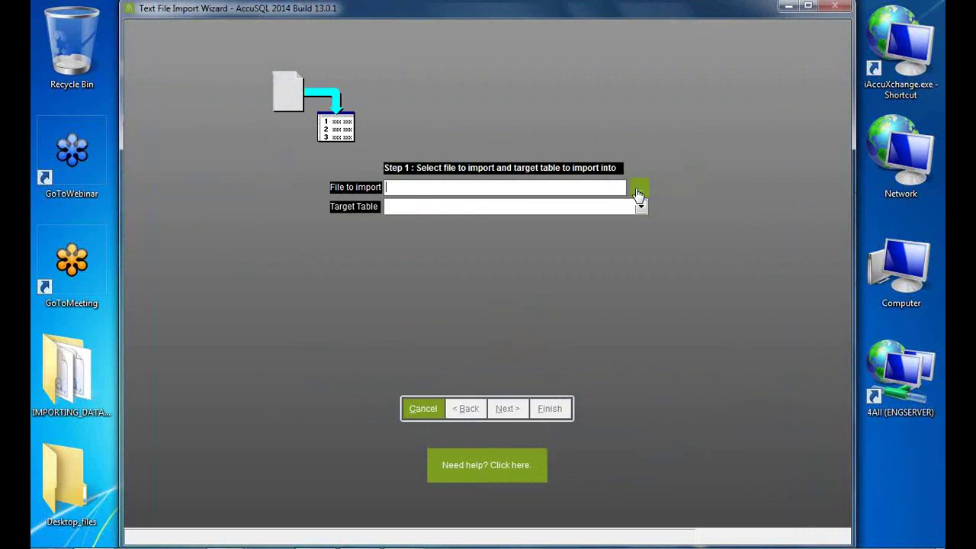
pyautogui.click(638, 193)
pyautogui.click(473, 392)
pyautogui.click(469, 401)
pyautogui.moveTo(783, 218); pyautogui.dragTo(779, 274)
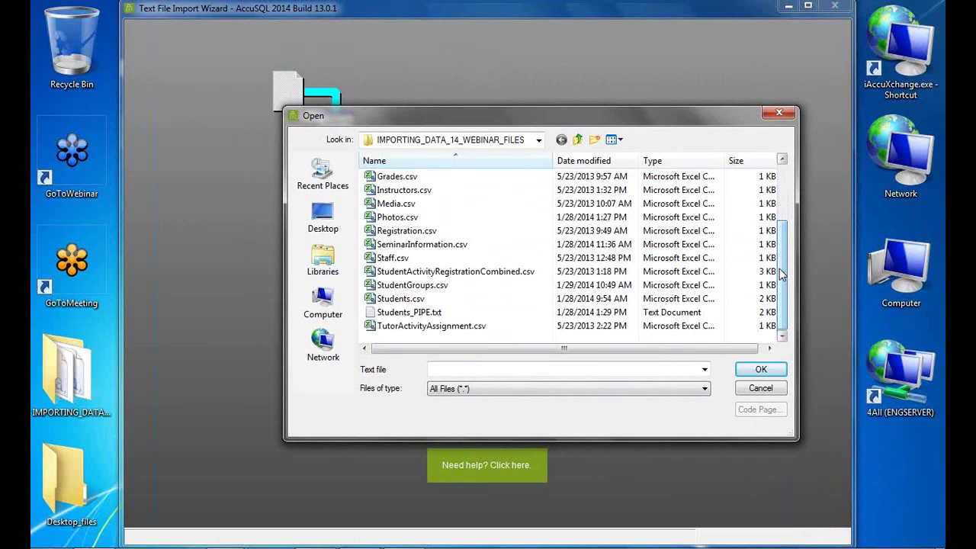
pyautogui.scroll(3, 781, 275)
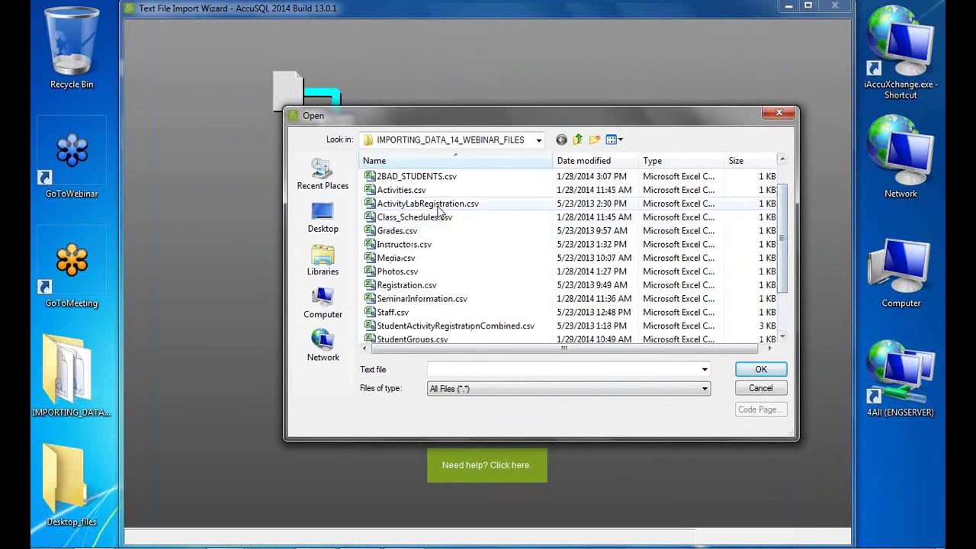
pyautogui.click(400, 190)
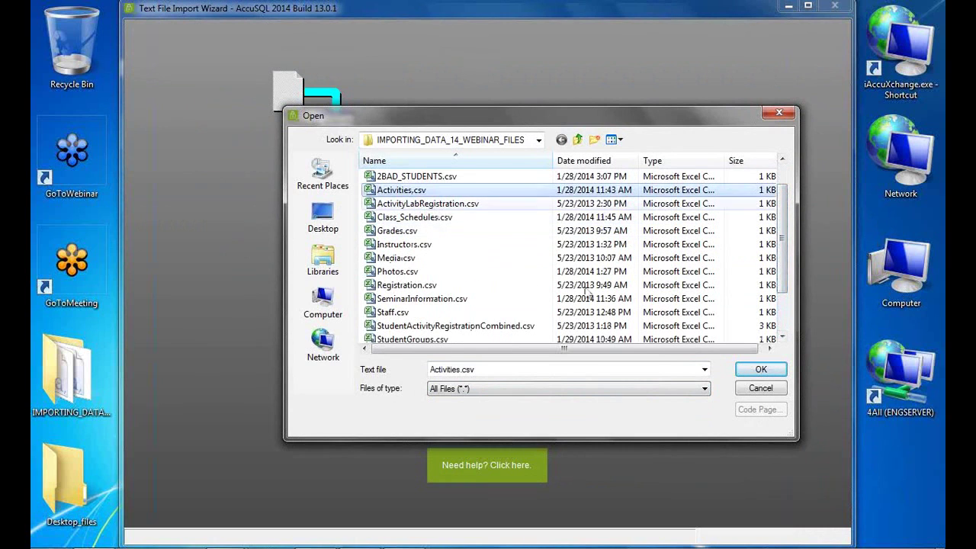
pyautogui.click(760, 369)
# - Target the Activities Table, advance to Step 3, and clear all field mappings
pyautogui.click(478, 208)
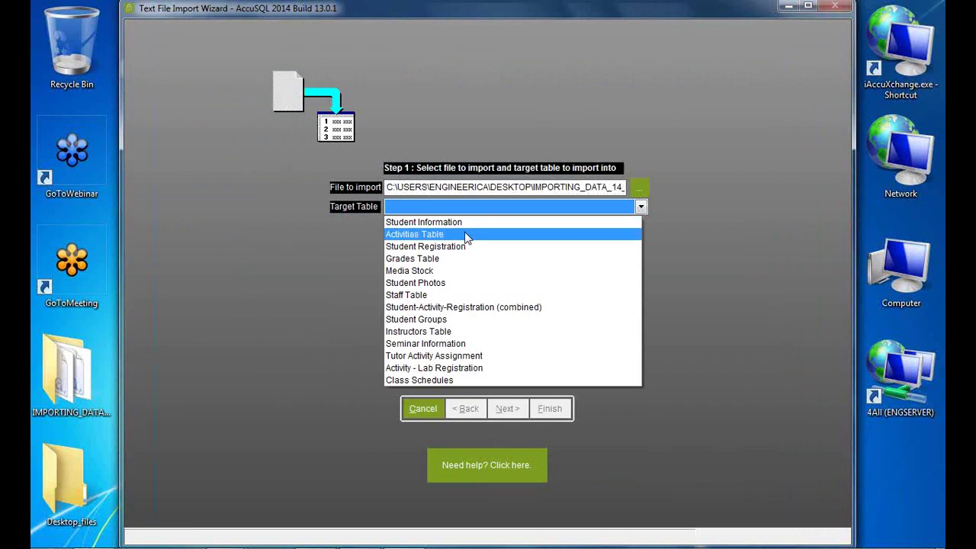
pyautogui.click(463, 232)
pyautogui.click(507, 410)
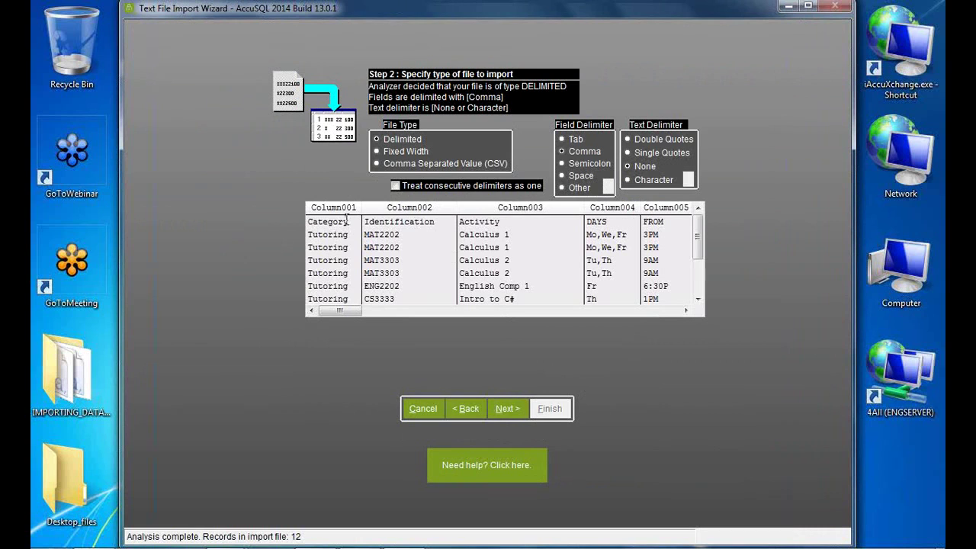
pyautogui.click(507, 409)
pyautogui.click(750, 207)
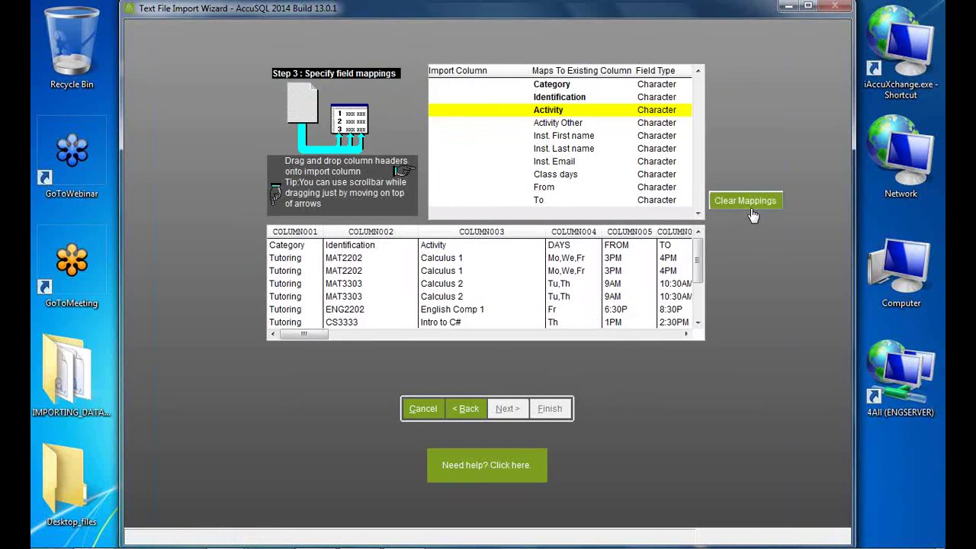
# - Map COLUMN001 to the Category field
pyautogui.click(463, 108)
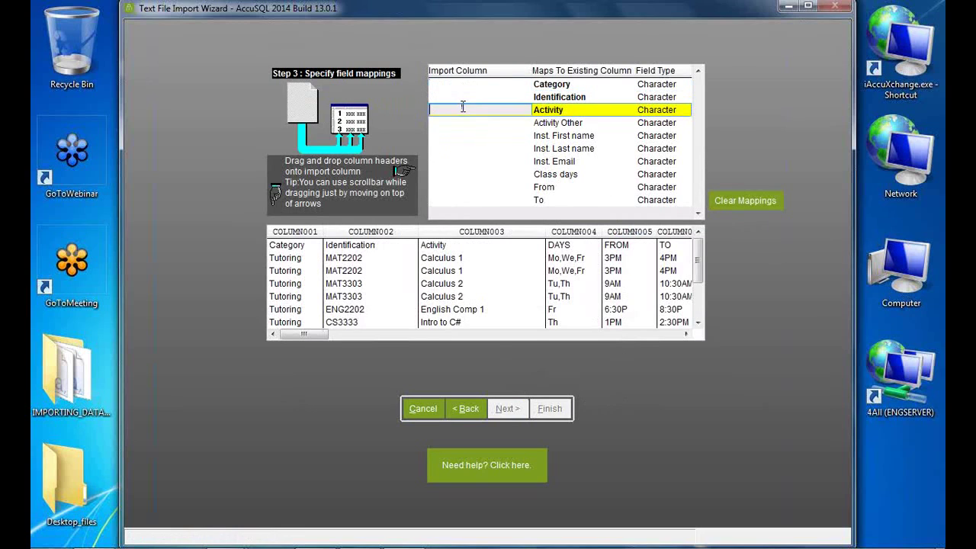
pyautogui.click(463, 85)
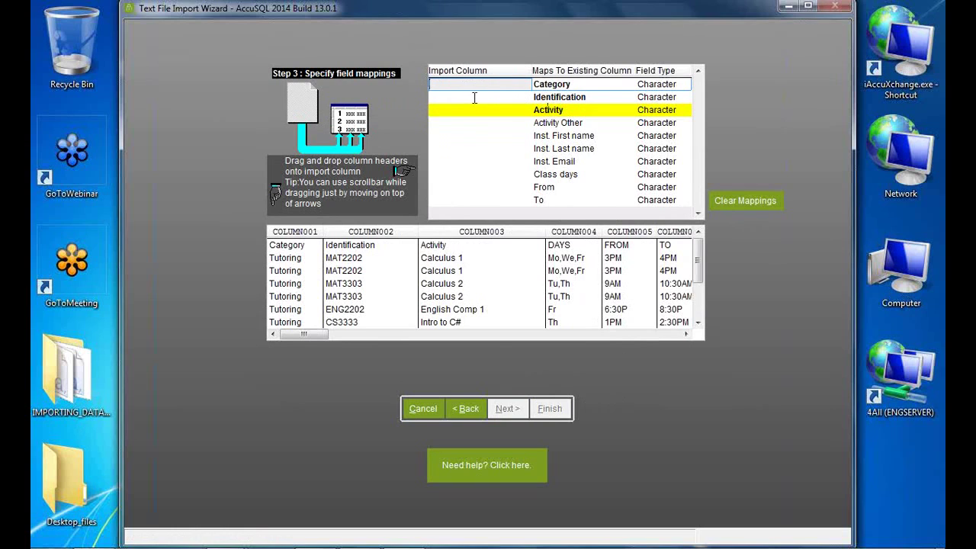
pyautogui.click(456, 113)
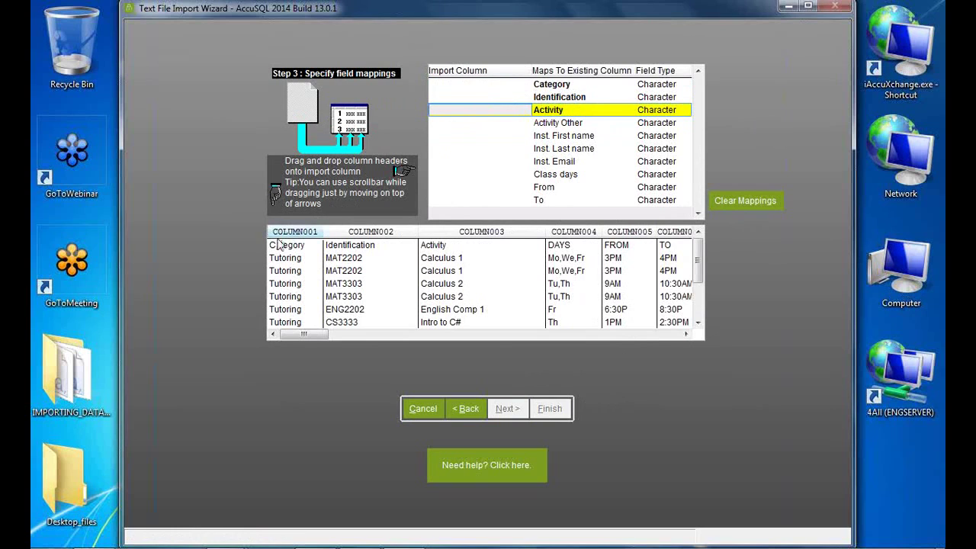
pyautogui.moveTo(283, 241); pyautogui.dragTo(450, 85)
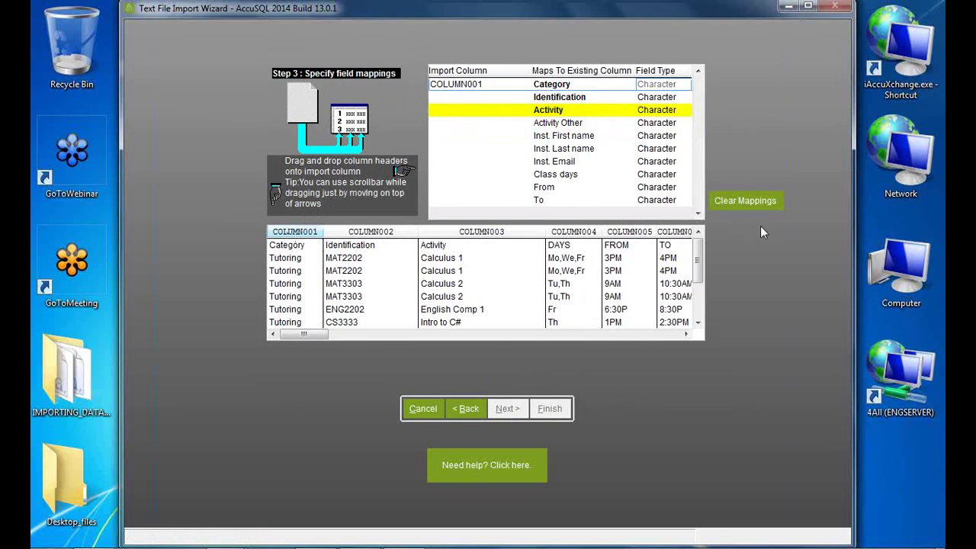
# - Map COLUMN002 to Identification and COLUMN003 to Activity
pyautogui.moveTo(702, 257); pyautogui.dragTo(697, 298)
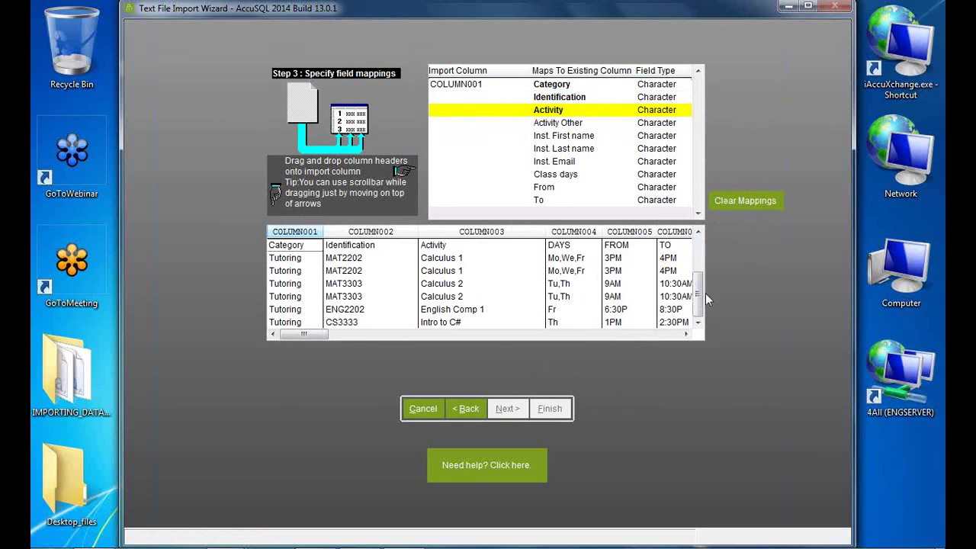
pyautogui.scroll(2, 309, 266)
pyautogui.scroll(1, 308, 267)
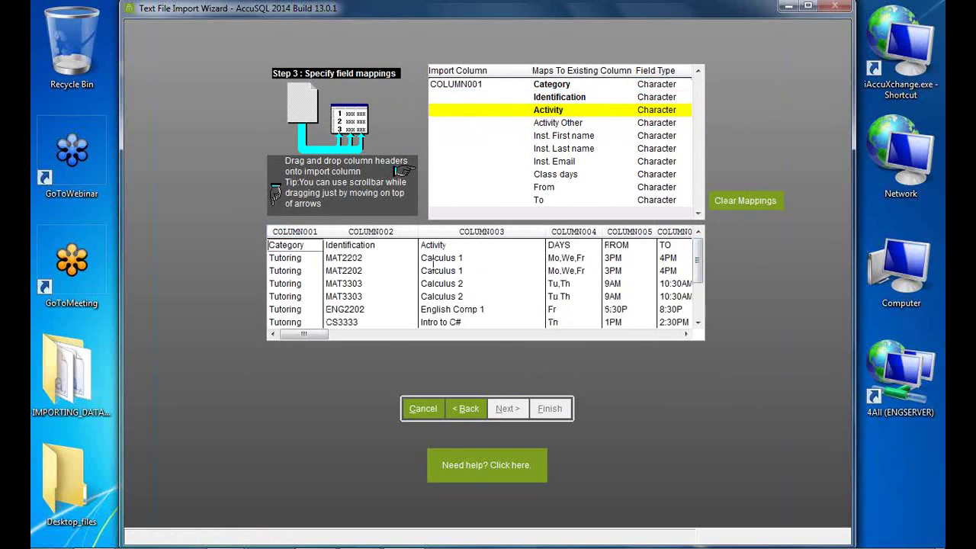
pyautogui.scroll(-2, 445, 265)
pyautogui.scroll(-1, 445, 265)
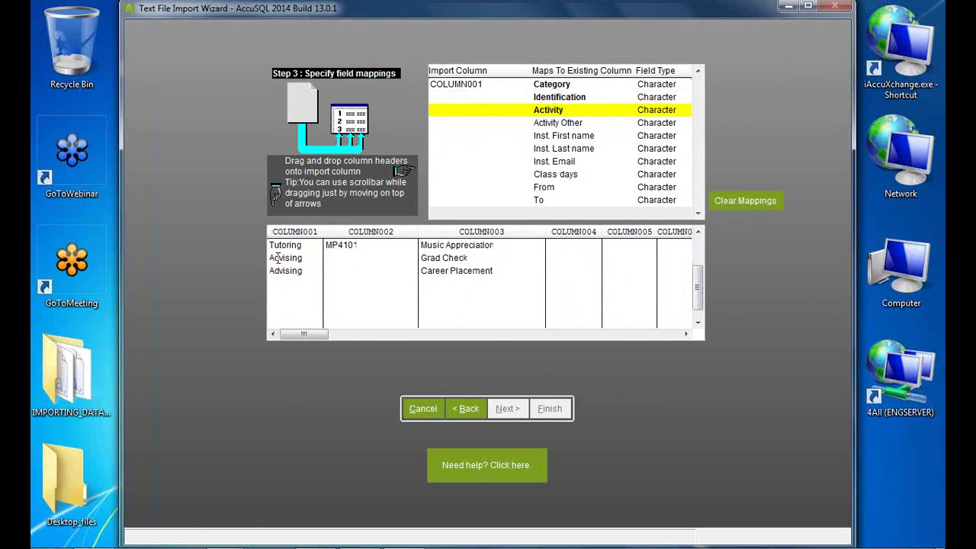
pyautogui.scroll(2, 324, 259)
pyautogui.scroll(-1, 440, 301)
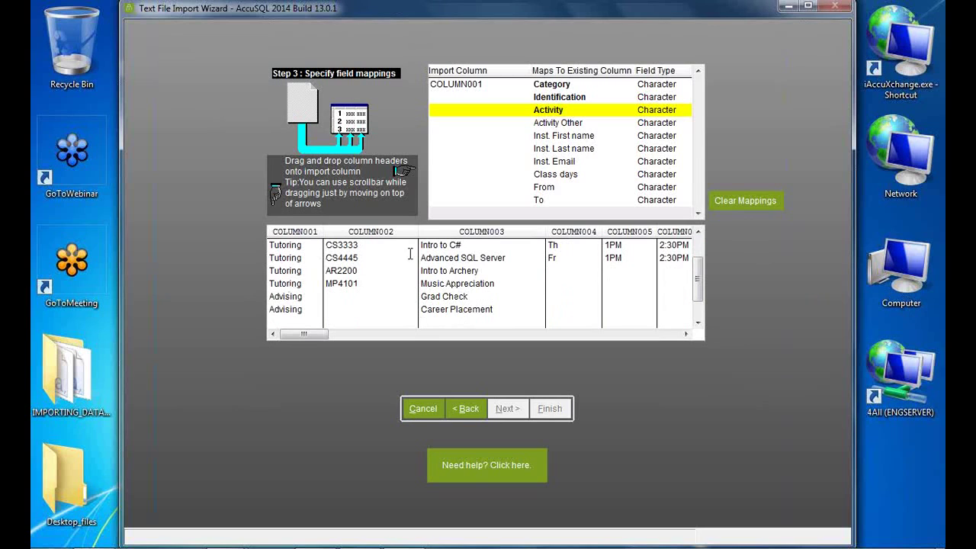
pyautogui.scroll(2, 684, 248)
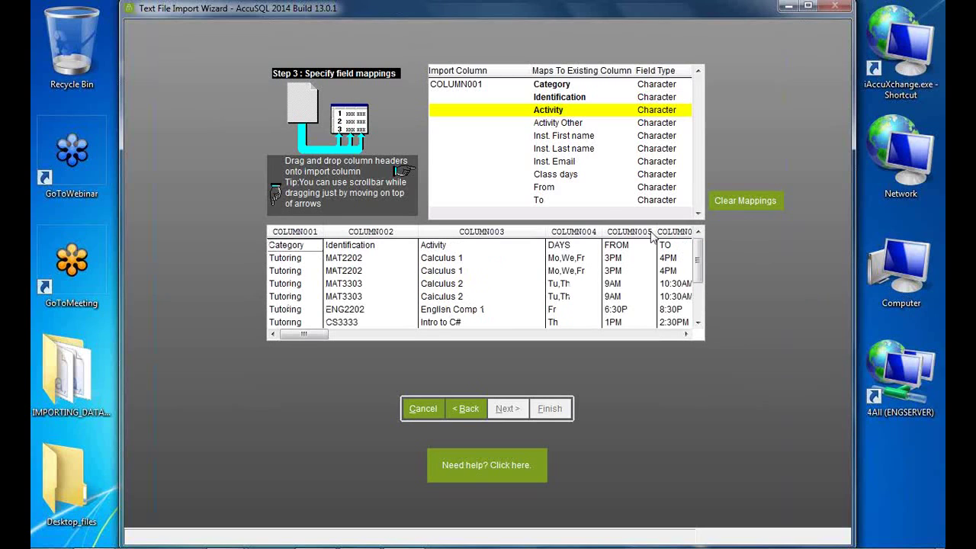
pyautogui.moveTo(355, 231); pyautogui.dragTo(452, 104)
pyautogui.moveTo(457, 232); pyautogui.dragTo(455, 112)
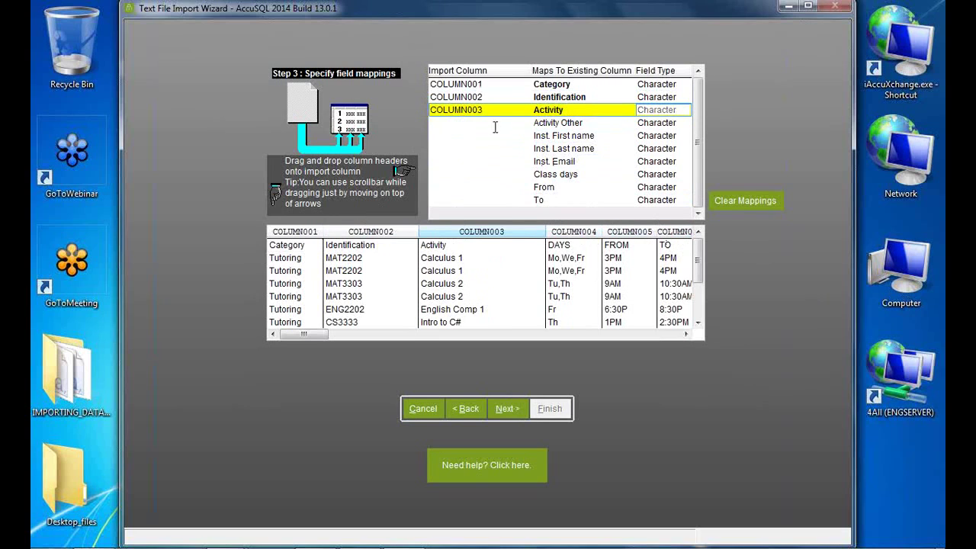
pyautogui.click(461, 174)
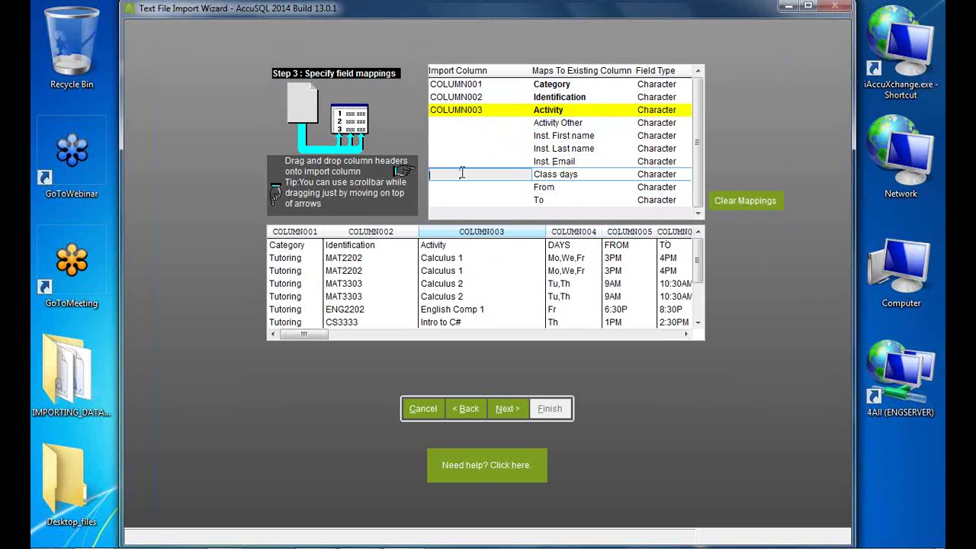
# - Map COLUMN004 to Class days, COLUMN005 to From, and COLUMN006 to To
pyautogui.click(685, 335)
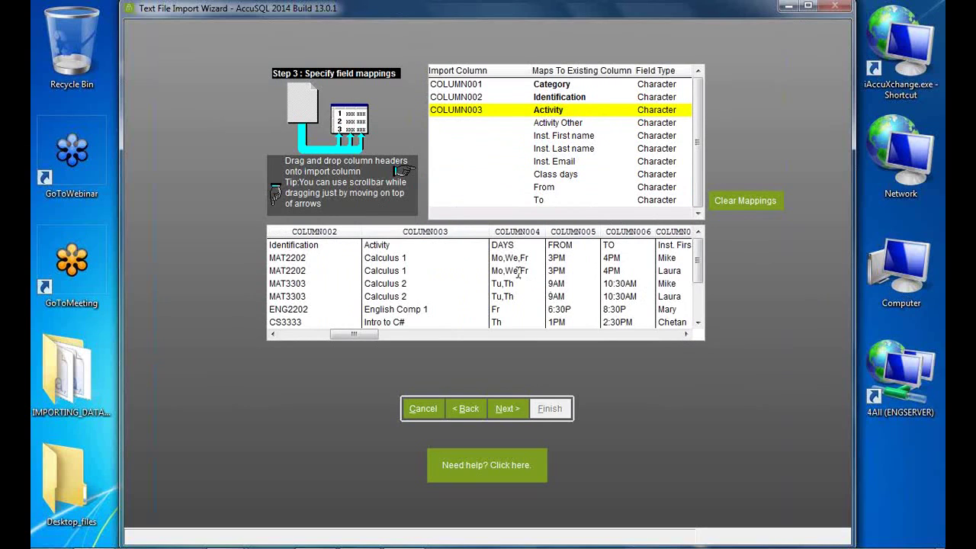
pyautogui.moveTo(516, 231); pyautogui.dragTo(452, 177)
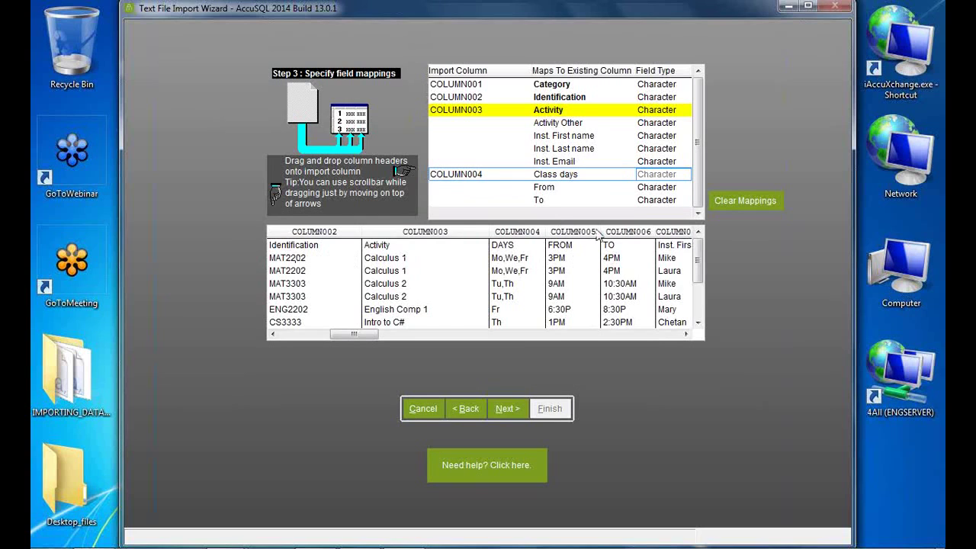
pyautogui.moveTo(584, 232); pyautogui.dragTo(461, 192)
pyautogui.moveTo(627, 231); pyautogui.dragTo(446, 204)
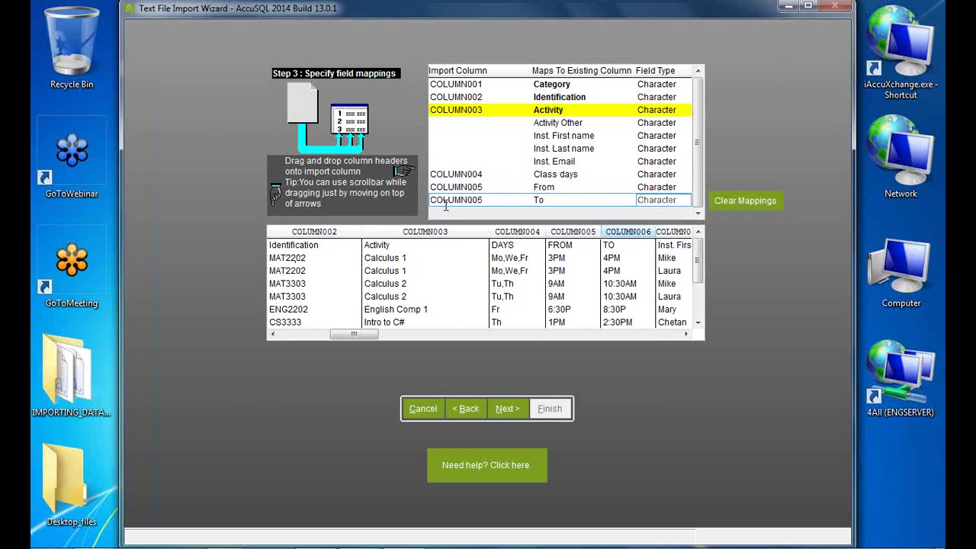
pyautogui.click(686, 335)
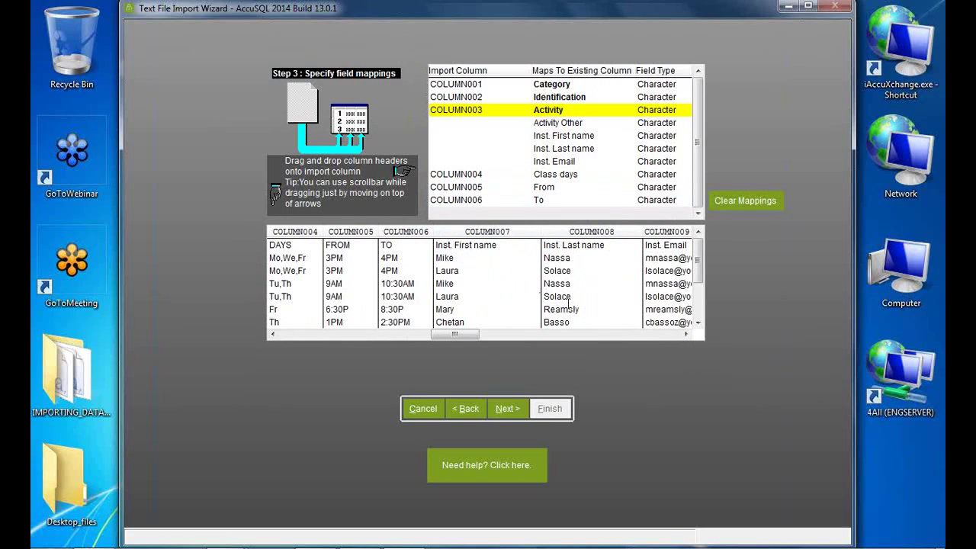
# - Map COLUMN007, COLUMN008 and COLUMN009 to Inst. First name, Inst. Last name and Inst. Email
pyautogui.moveTo(496, 237); pyautogui.dragTo(458, 137)
pyautogui.moveTo(573, 244); pyautogui.dragTo(457, 148)
pyautogui.moveTo(645, 237); pyautogui.dragTo(453, 164)
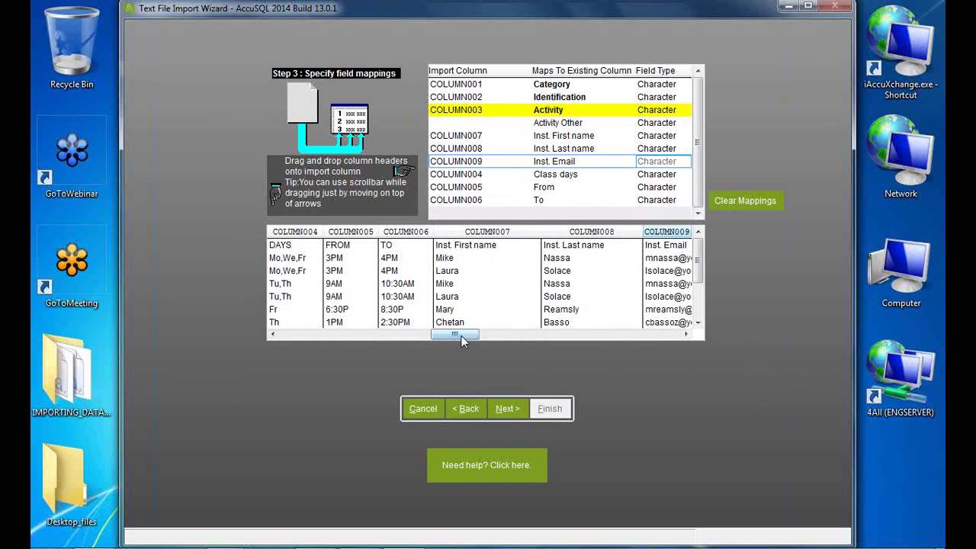
pyautogui.moveTo(455, 336); pyautogui.dragTo(303, 336)
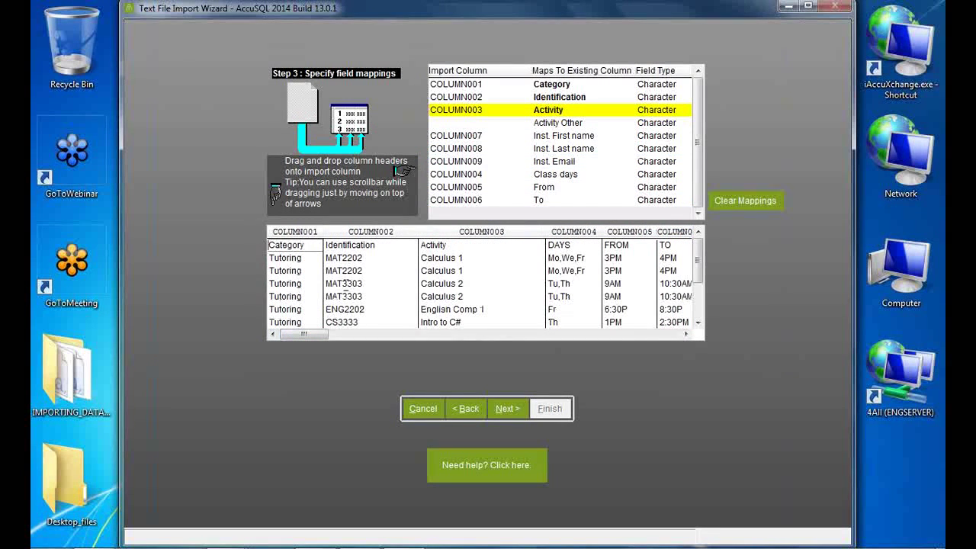
# - Verify preview values like MAT2202, Calculus 1 and instructor names, then advance to Step 4
pyautogui.click(373, 258)
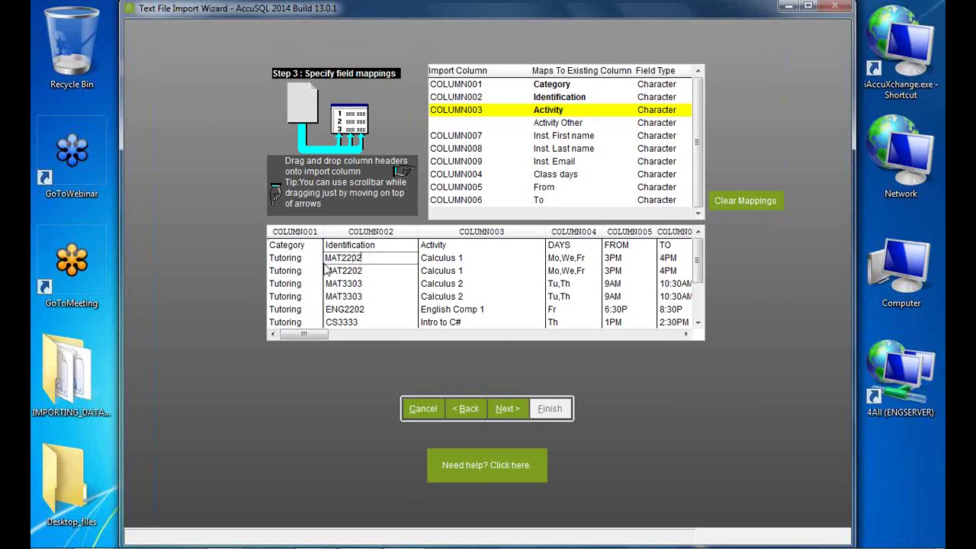
pyautogui.click(361, 270)
pyautogui.click(467, 260)
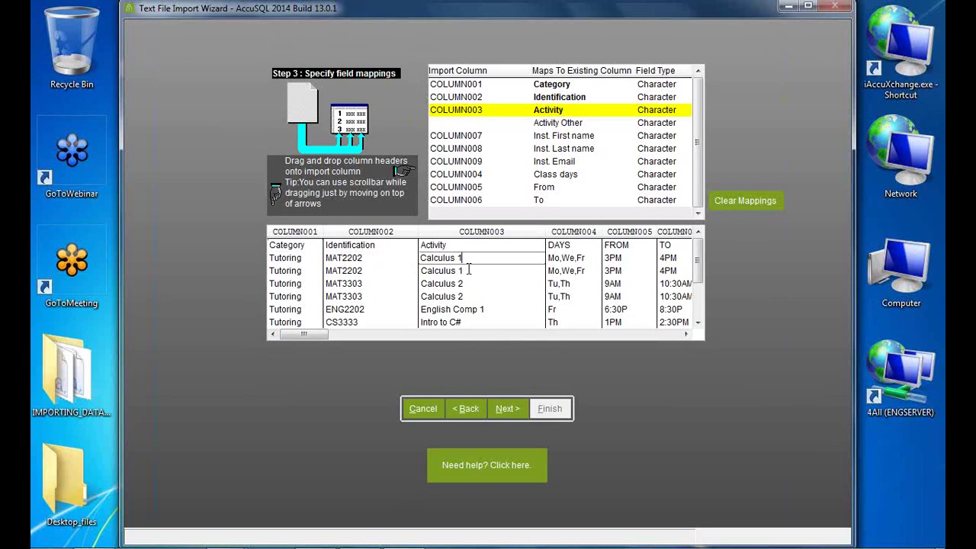
pyautogui.click(570, 259)
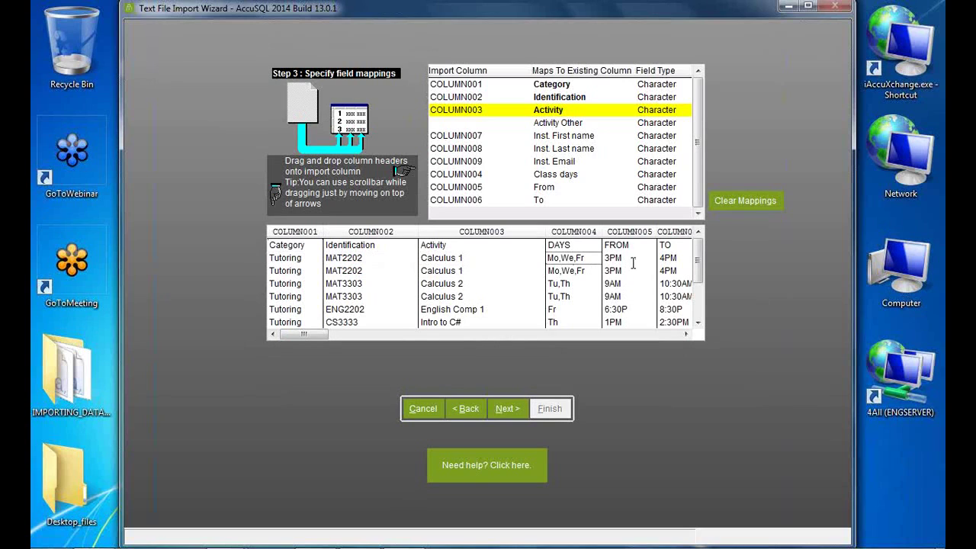
pyautogui.click(685, 334)
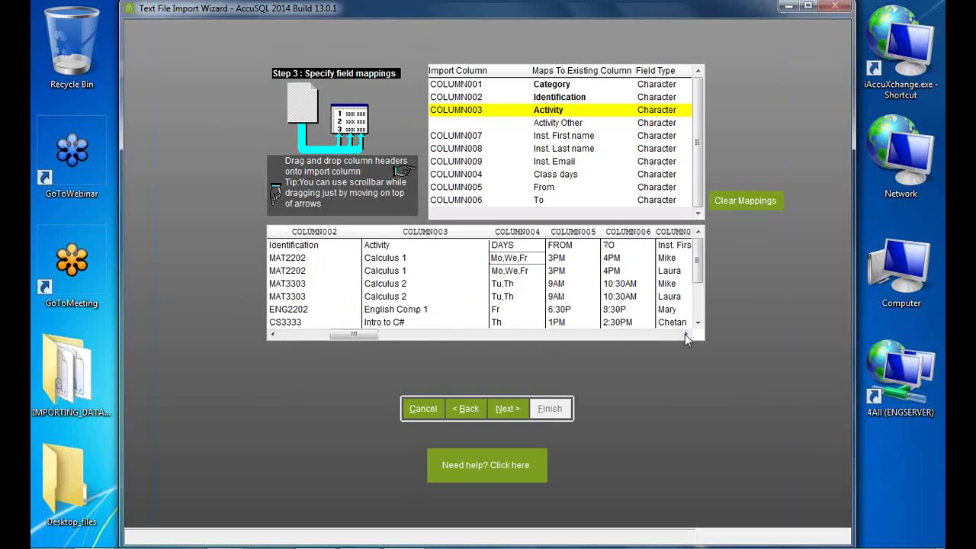
pyautogui.click(685, 335)
pyautogui.click(686, 334)
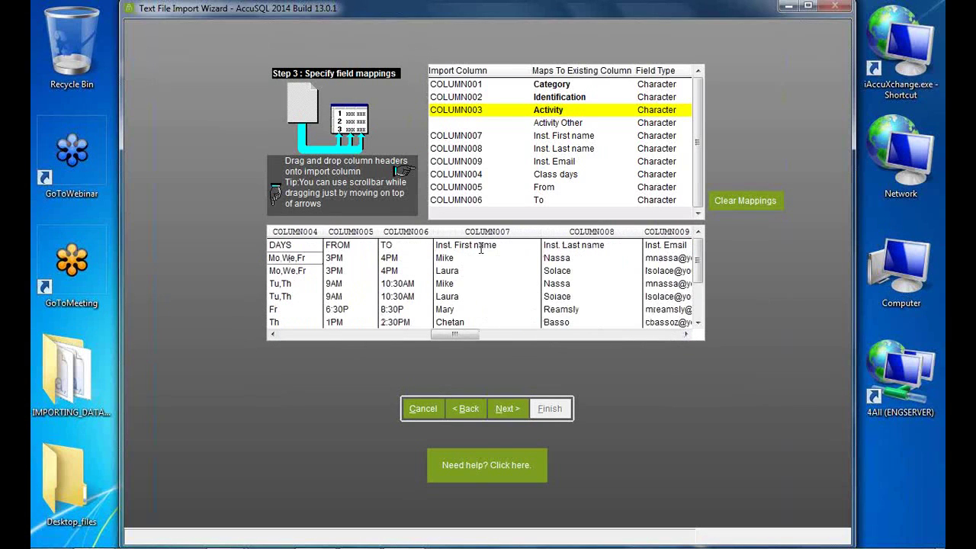
pyautogui.click(470, 260)
pyautogui.click(566, 258)
pyautogui.click(479, 271)
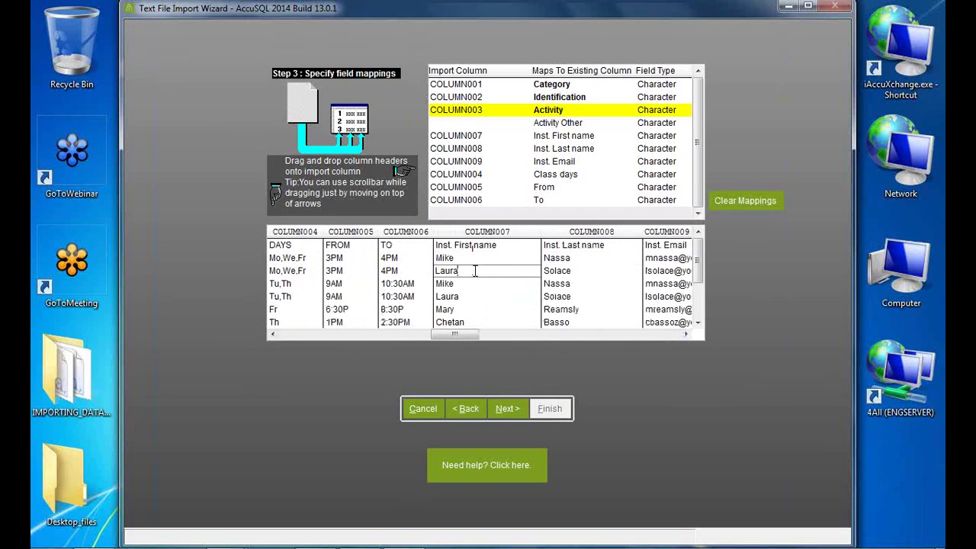
pyautogui.click(575, 271)
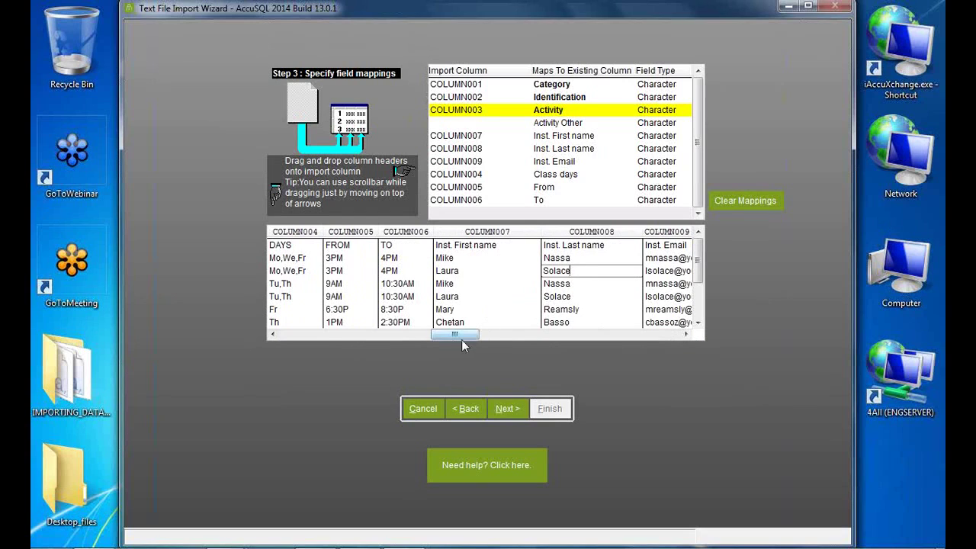
pyautogui.click(507, 409)
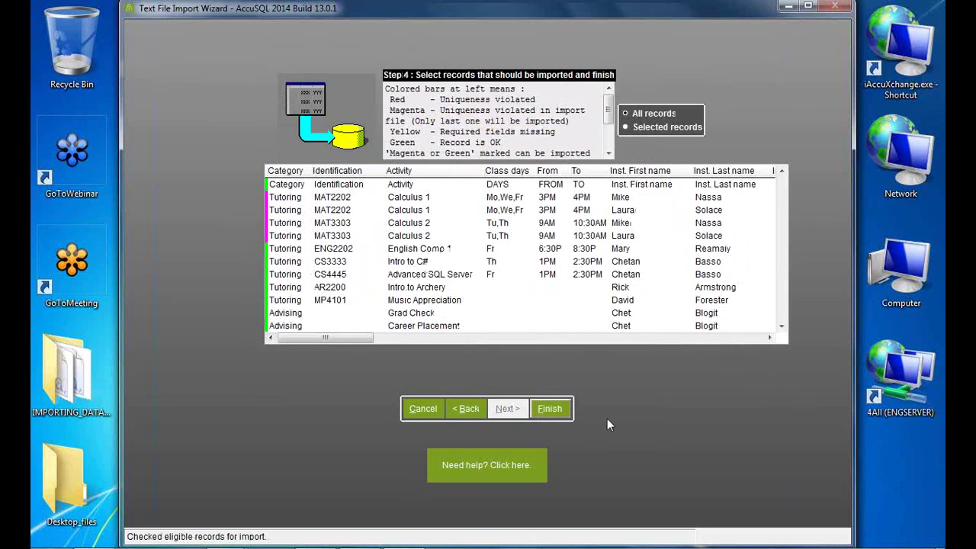
# - Import all Activities.csv records: 10 succeed, 2 rejected for violating uniqueness
pyautogui.click(543, 338)
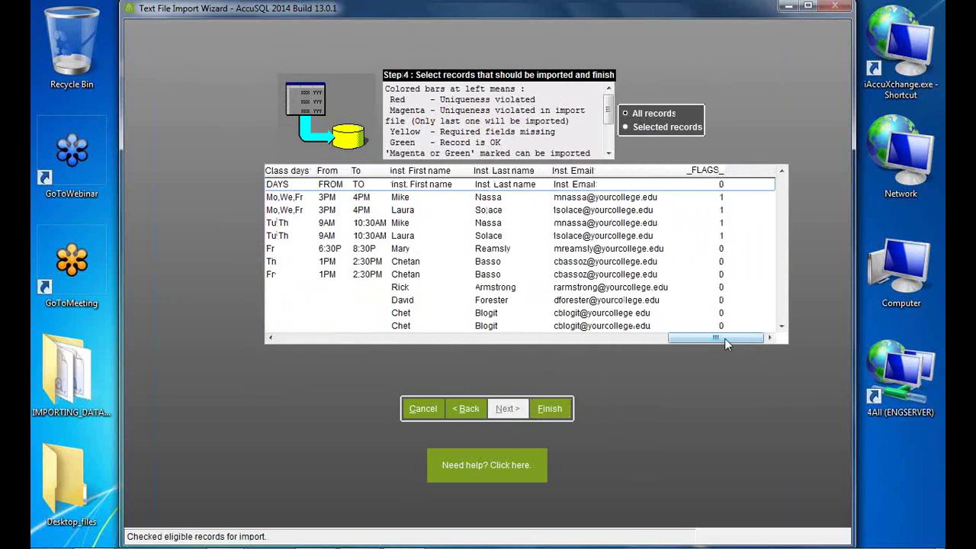
pyautogui.moveTo(683, 337); pyautogui.dragTo(624, 337)
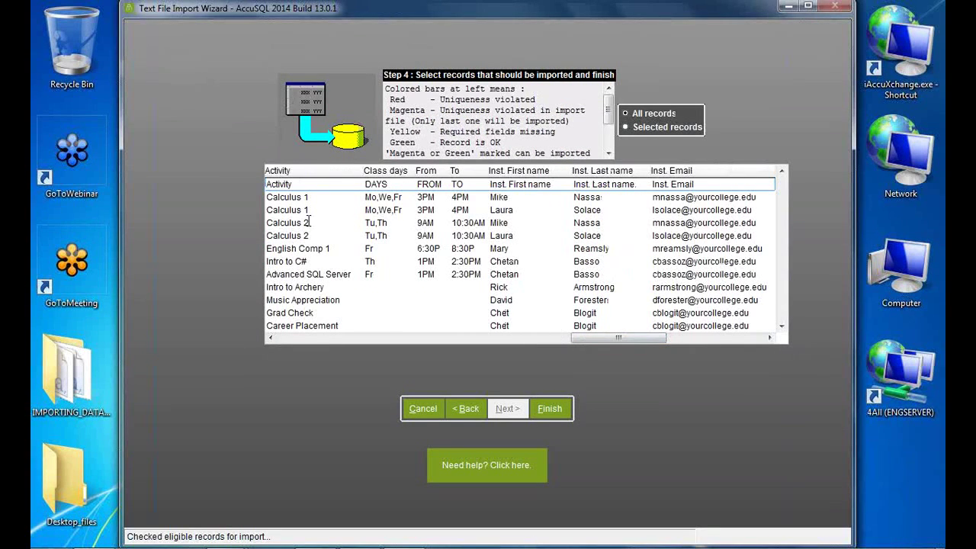
pyautogui.click(306, 338)
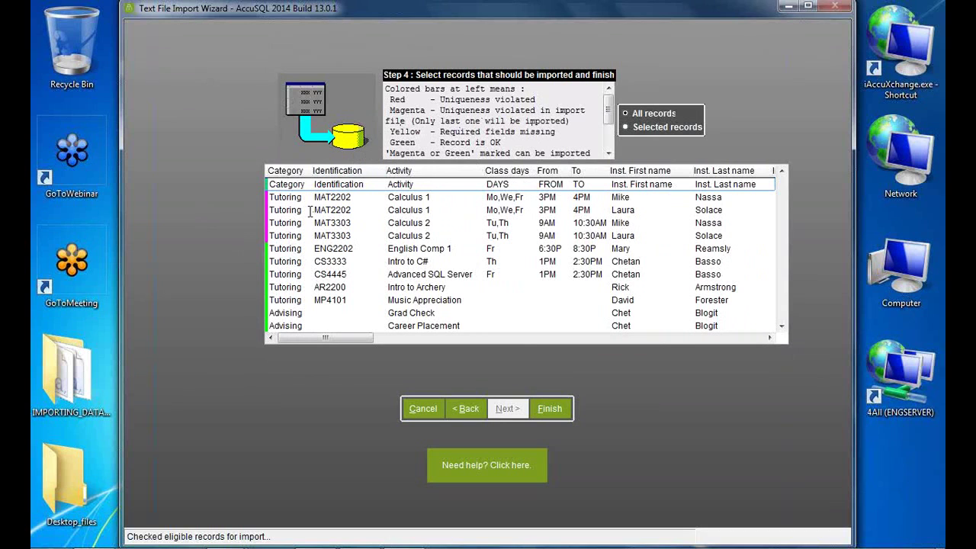
pyautogui.click(552, 410)
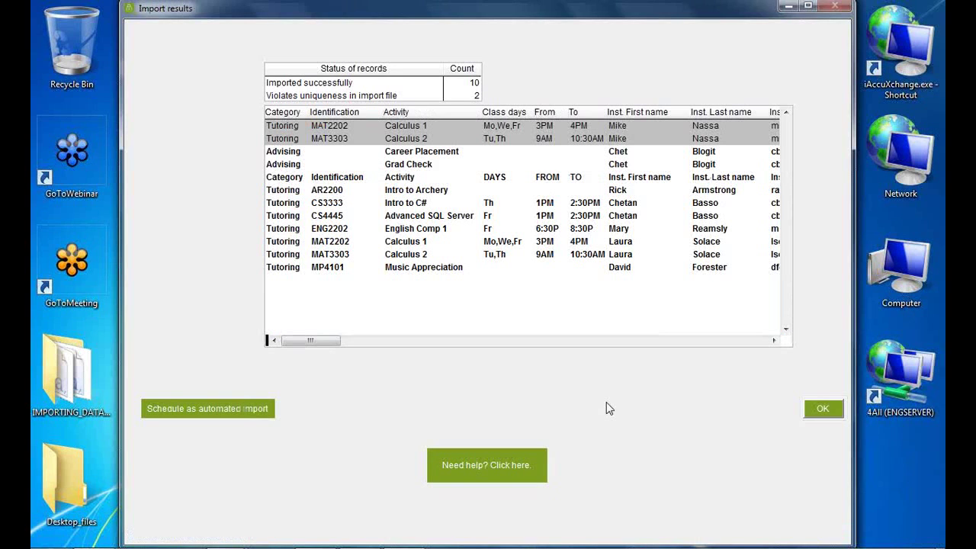
# - Check the Reason column for both rejected records, then close the import results
pyautogui.click(637, 341)
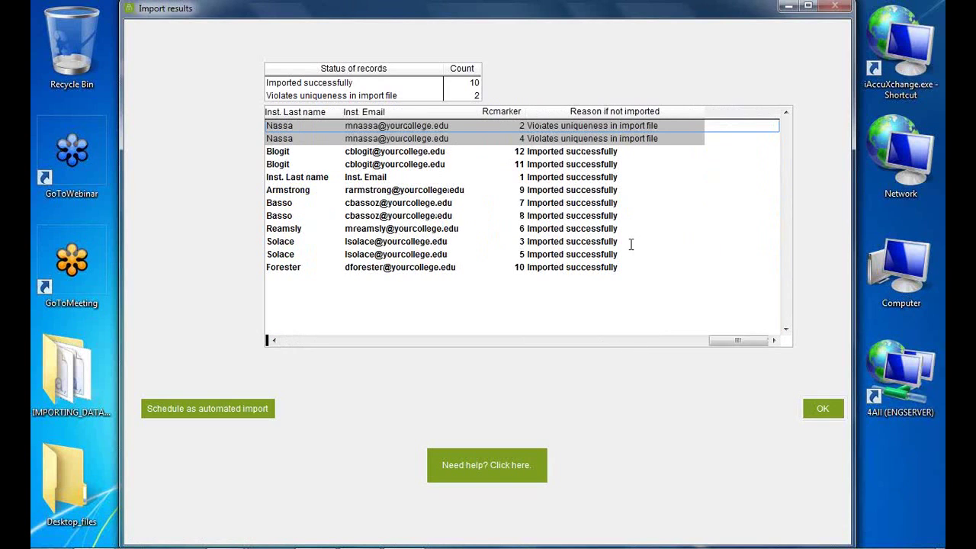
pyautogui.click(583, 125)
pyautogui.click(583, 138)
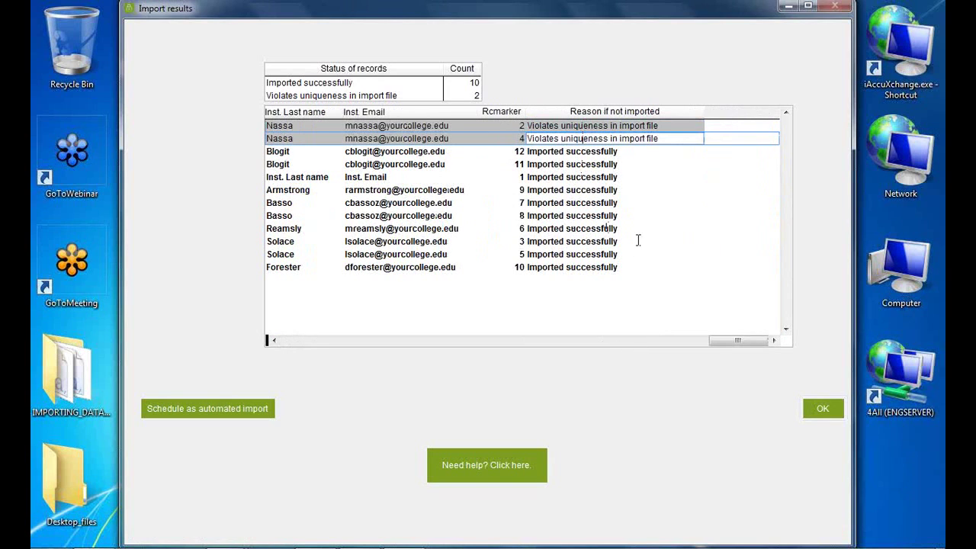
pyautogui.moveTo(715, 341); pyautogui.dragTo(276, 342)
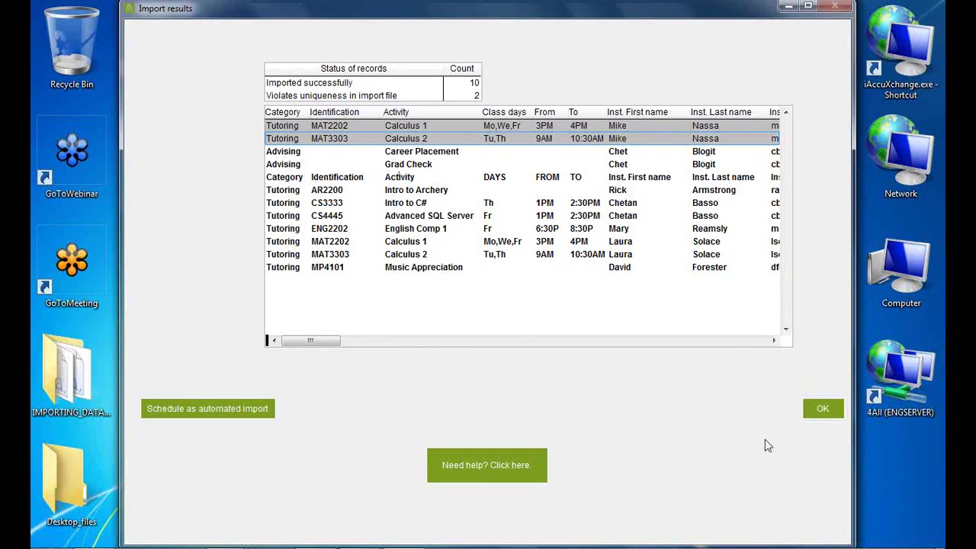
pyautogui.click(811, 411)
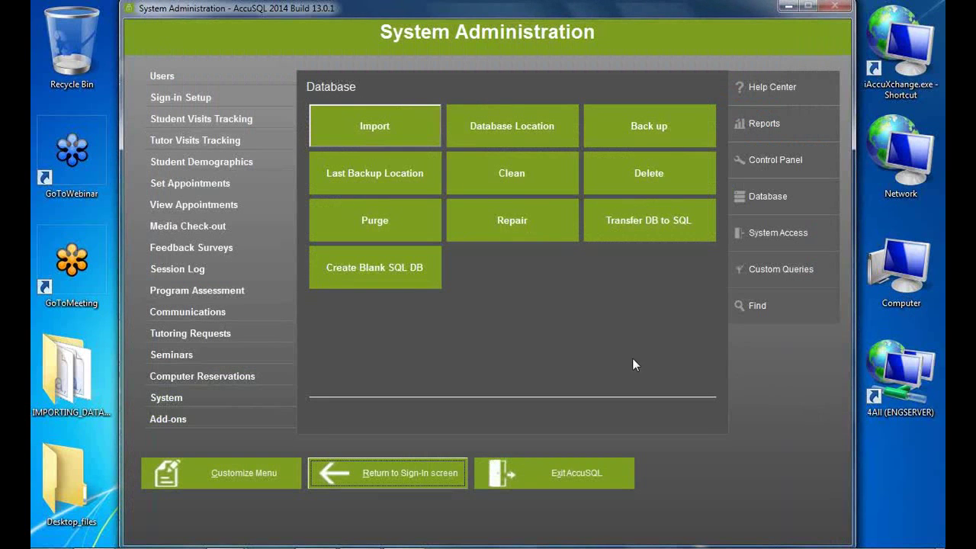
# - Open Categories & Activities under Users > Sign-in Setup and select the stray Category row
pyautogui.click(166, 76)
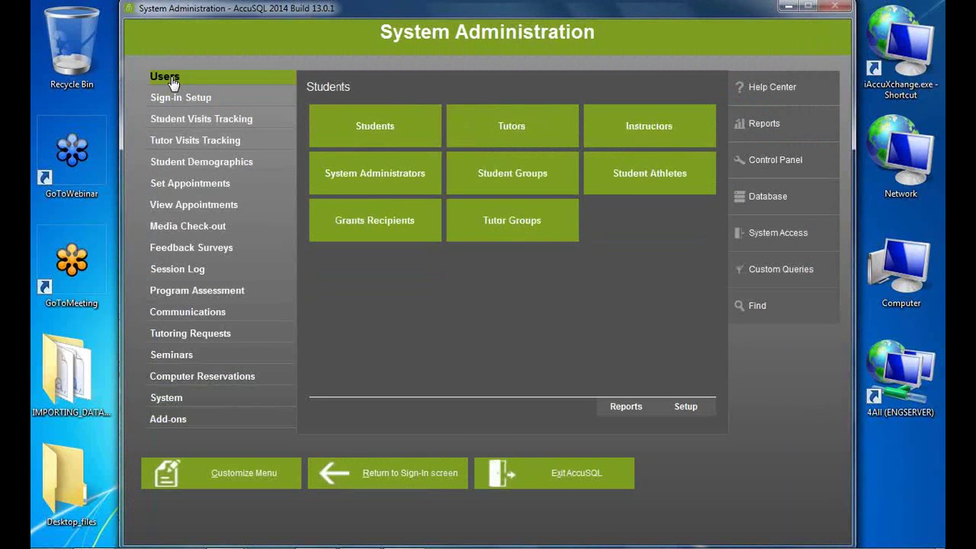
pyautogui.click(204, 103)
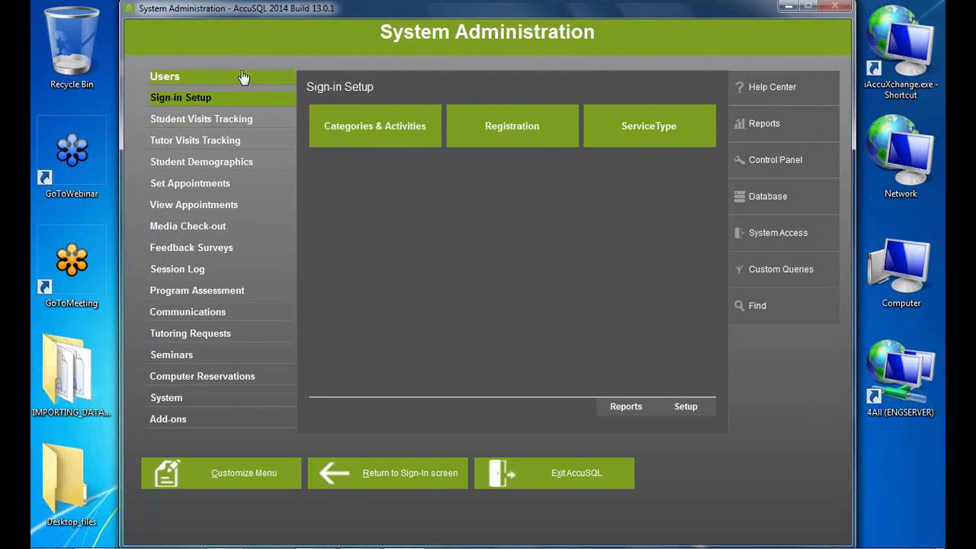
pyautogui.click(388, 115)
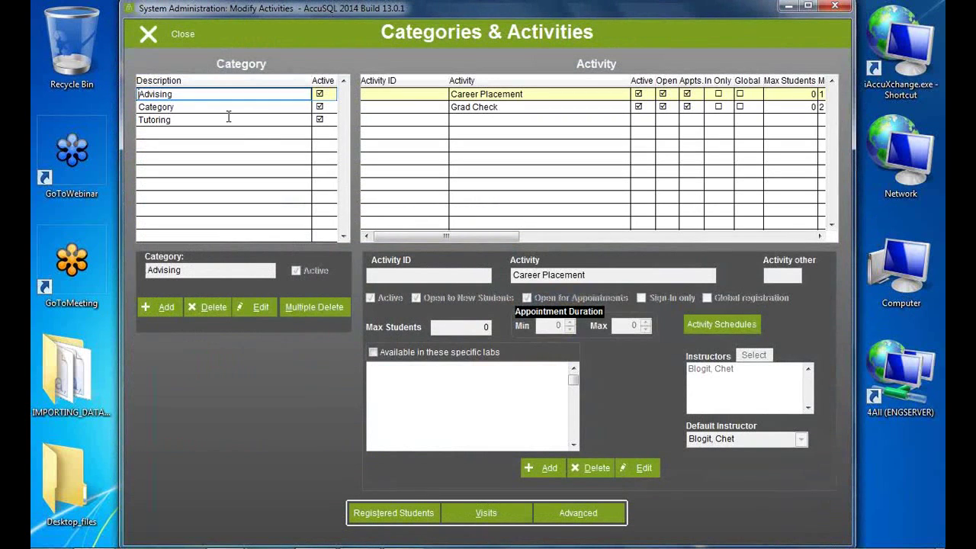
pyautogui.click(185, 107)
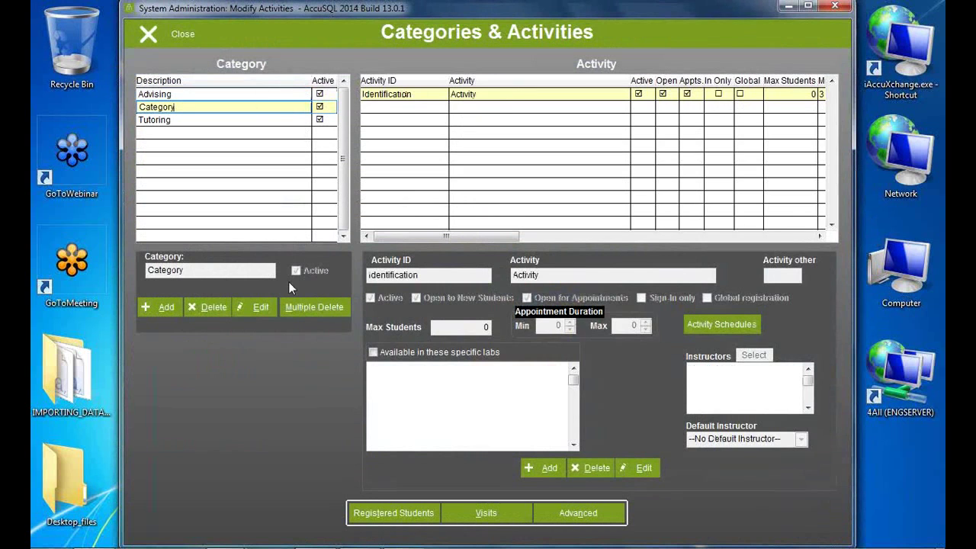
# - Delete the stray Category entry, then review Advising's Career Placement and Grad Check activities
pyautogui.click(206, 308)
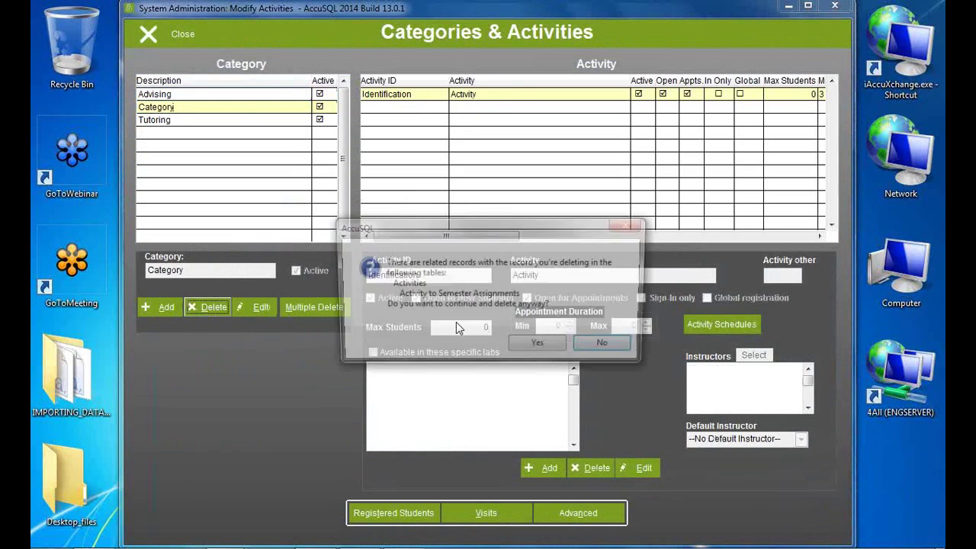
pyautogui.press('Return')
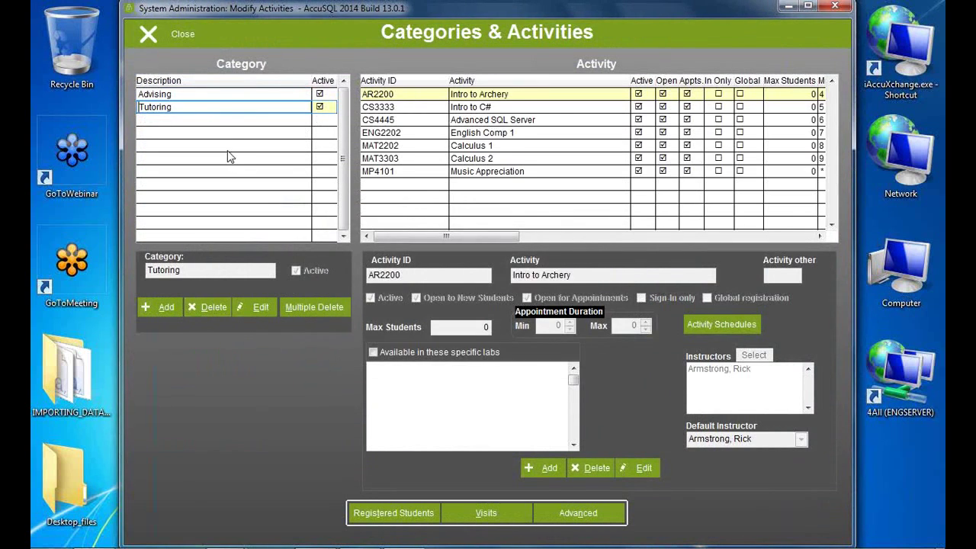
pyautogui.click(197, 94)
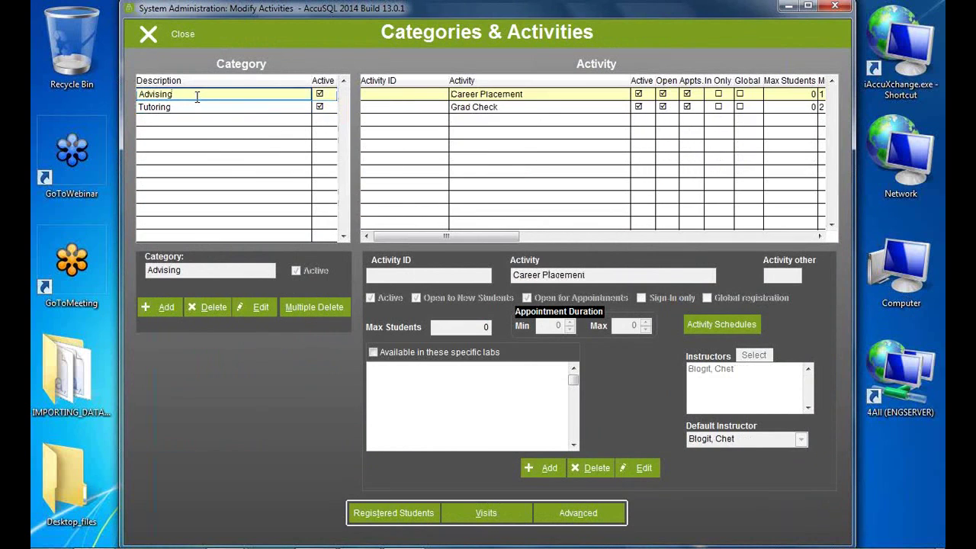
pyautogui.click(484, 107)
pyautogui.click(486, 94)
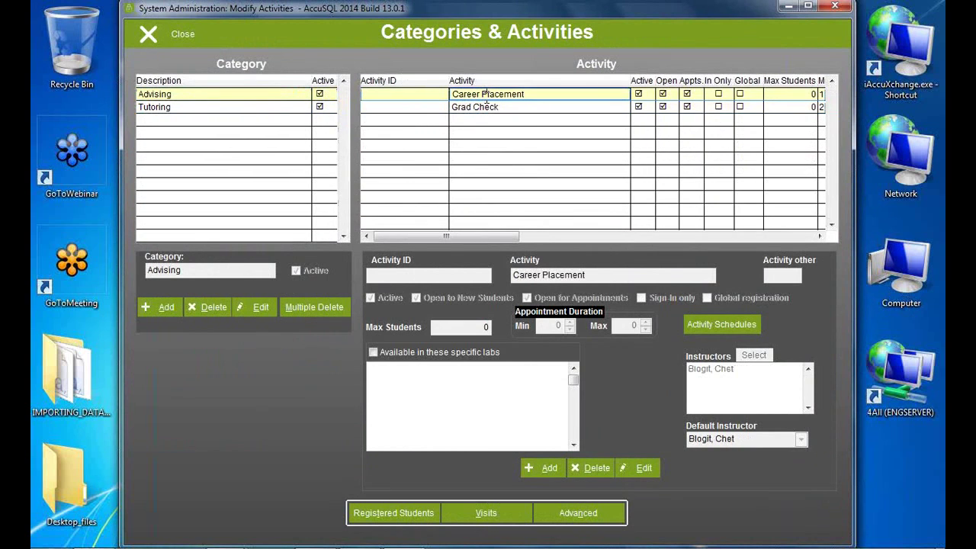
pyautogui.click(502, 107)
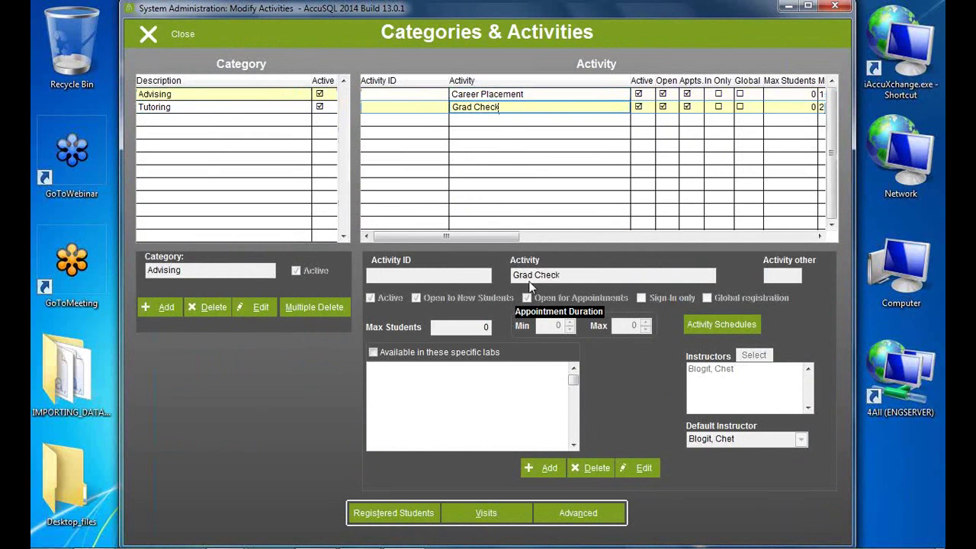
# - Step through Tutoring's activities: Intro to C#, Advanced SQL Server, English Comp 1, Calculus 1, Calculus 2, Music Appreciation
pyautogui.click(202, 107)
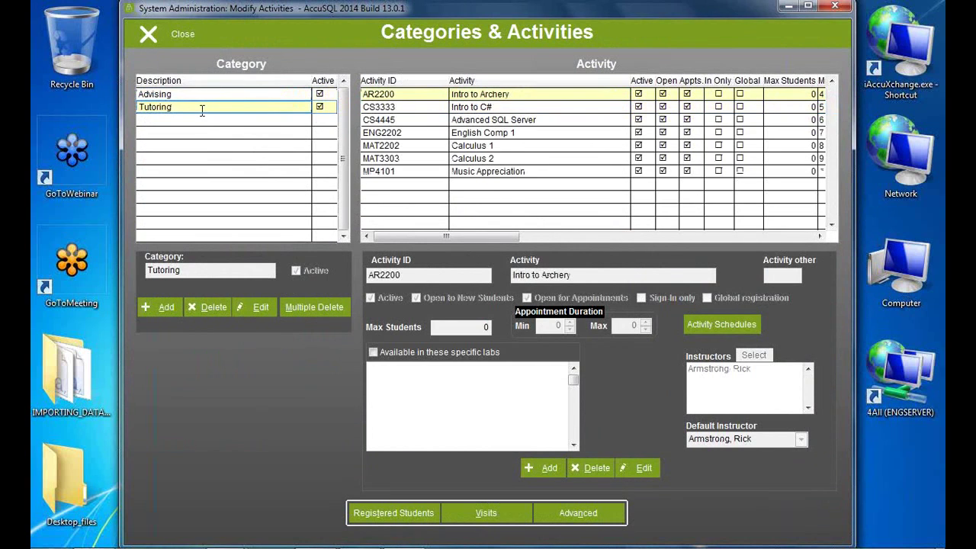
pyautogui.click(459, 106)
pyautogui.click(486, 120)
pyautogui.click(486, 132)
pyautogui.click(487, 145)
pyautogui.click(488, 158)
pyautogui.click(489, 170)
pyautogui.click(494, 147)
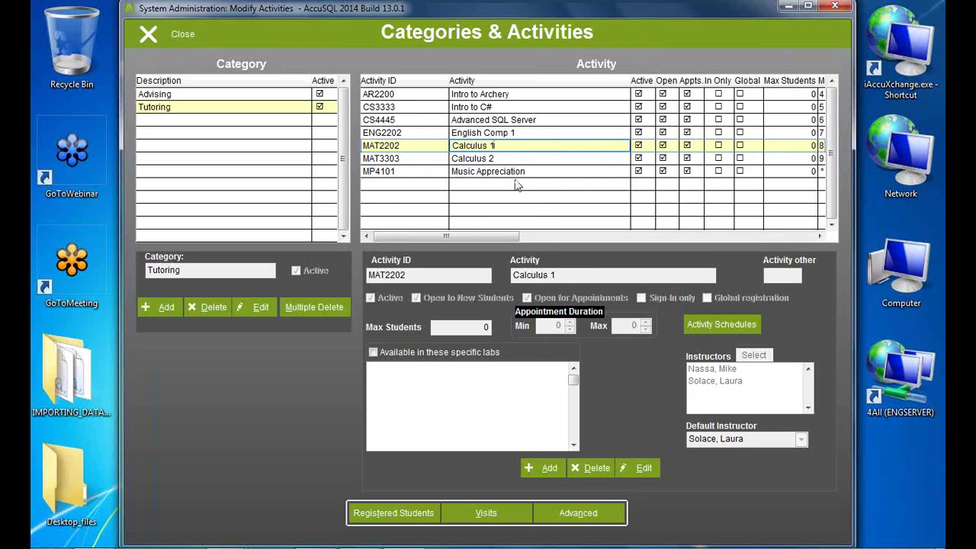
# - Check Calculus 2's instructors, revisit the other Tutoring activities, and select Calculus 1
pyautogui.click(502, 158)
pyautogui.click(499, 132)
pyautogui.click(499, 120)
pyautogui.click(500, 107)
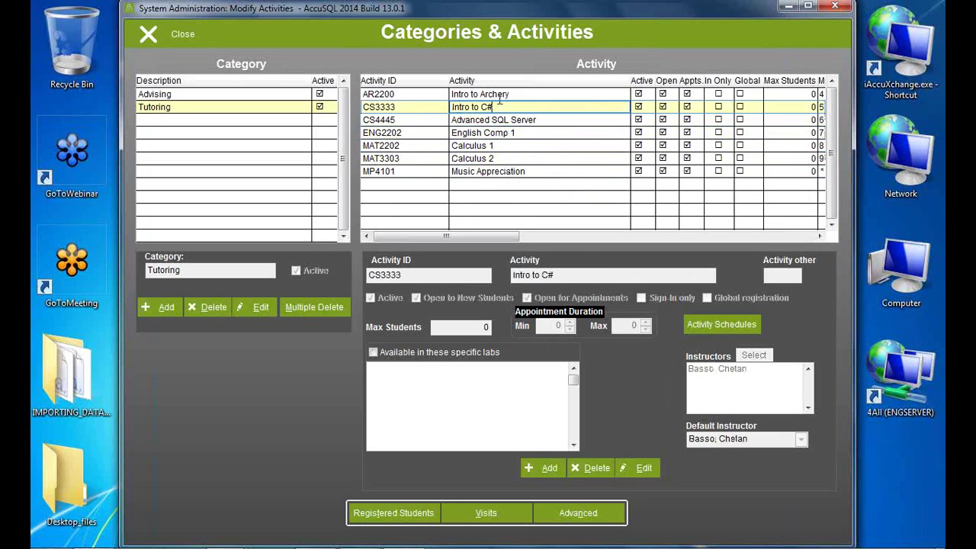
pyautogui.click(501, 94)
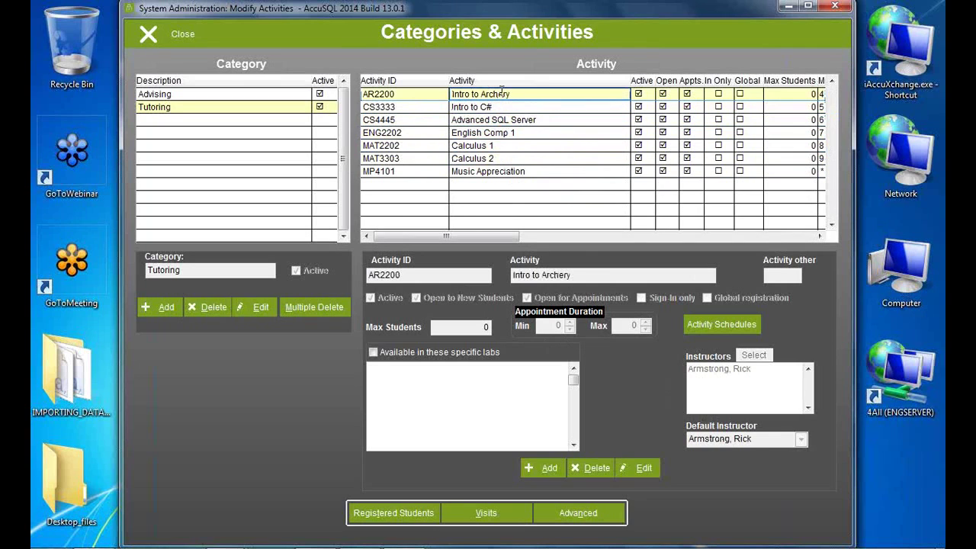
pyautogui.click(514, 145)
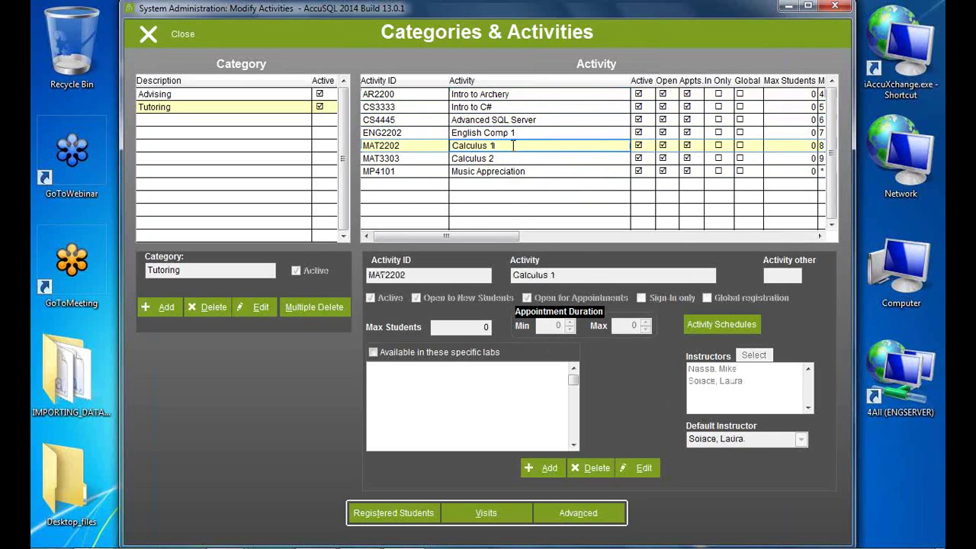
# - Review Calculus 1's Monday/Wednesday/Friday 3PM–4PM schedule, then close it and Categories & Activities
pyautogui.click(722, 325)
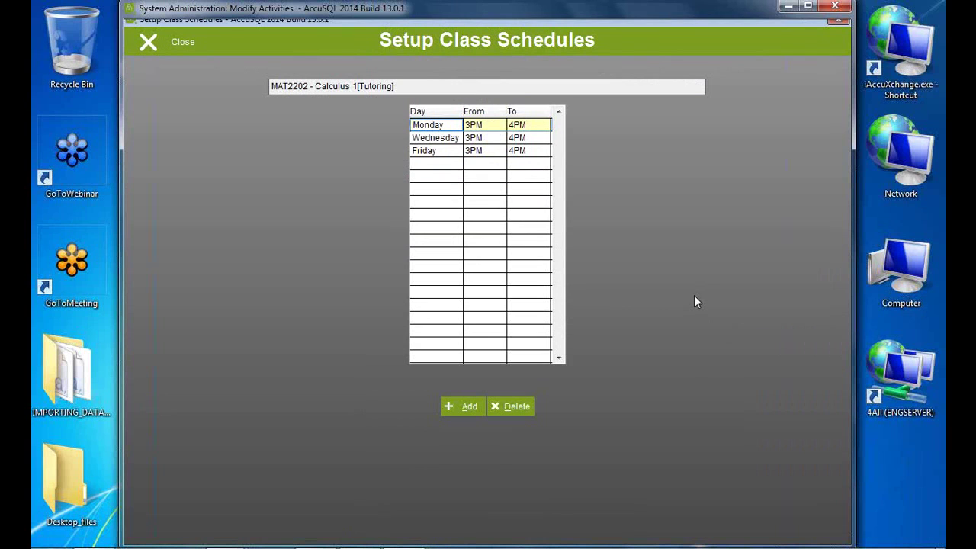
pyautogui.click(181, 47)
pyautogui.click(161, 34)
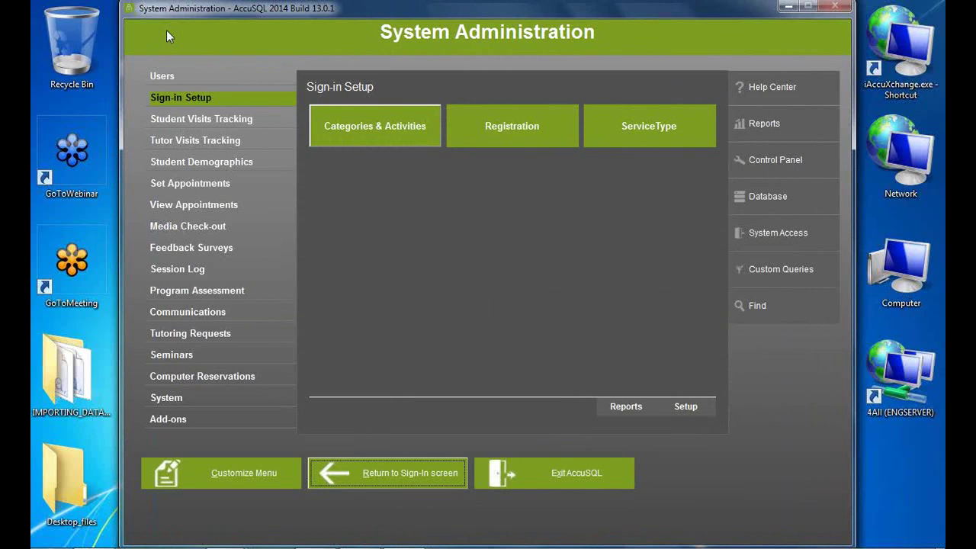
# - Open Users Setup and display the Visit Tracking Module Options, showing guest account enabled
pyautogui.click(169, 77)
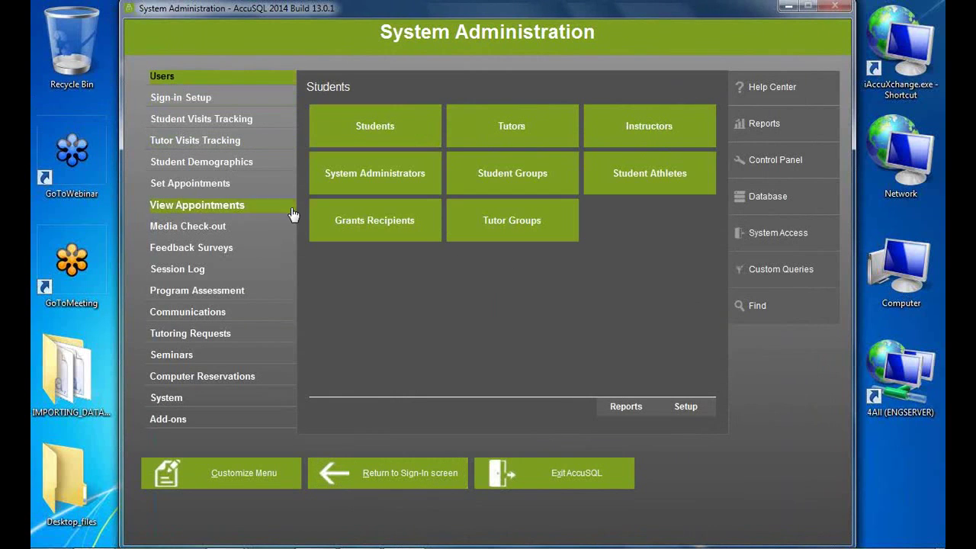
pyautogui.click(691, 406)
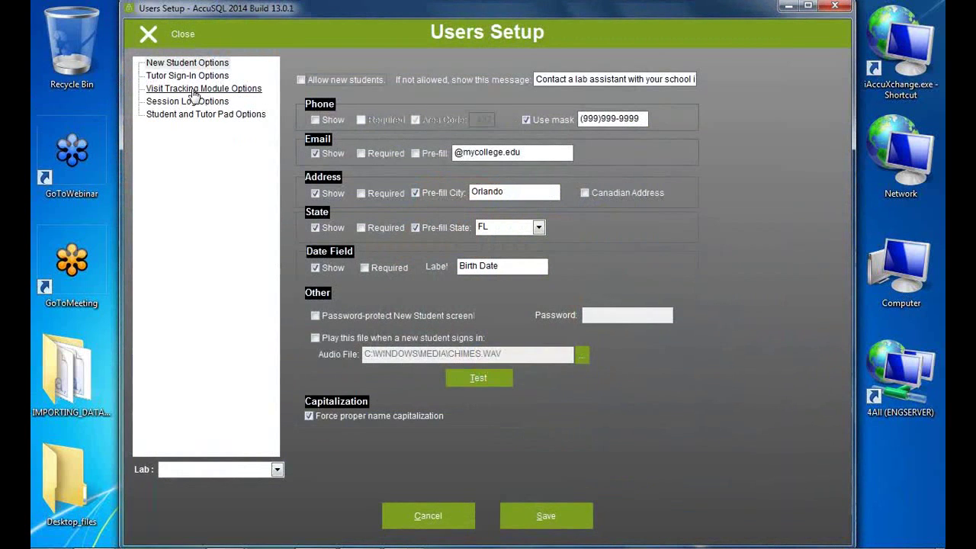
pyautogui.click(194, 90)
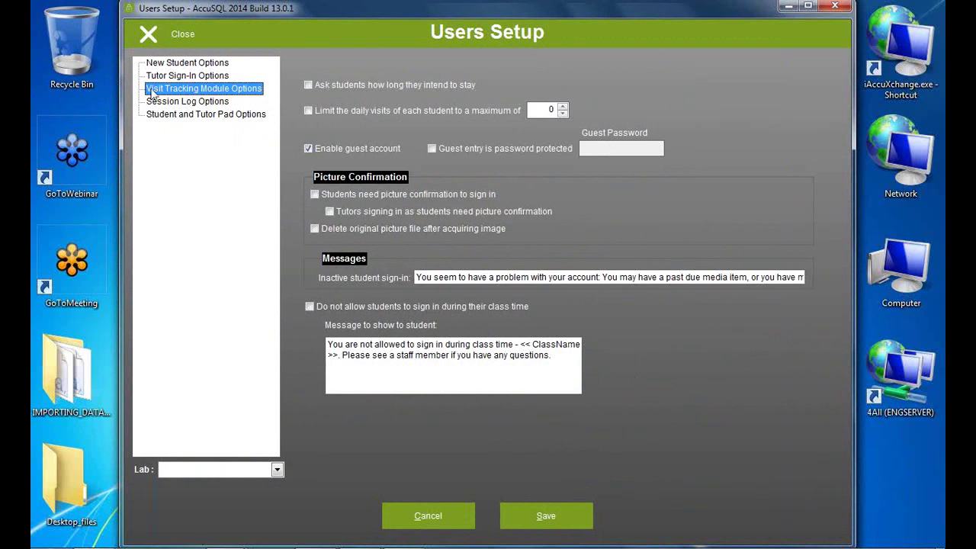
# - Close Users Setup, show the Database functions in System Administration, and start an Import
pyautogui.click(155, 34)
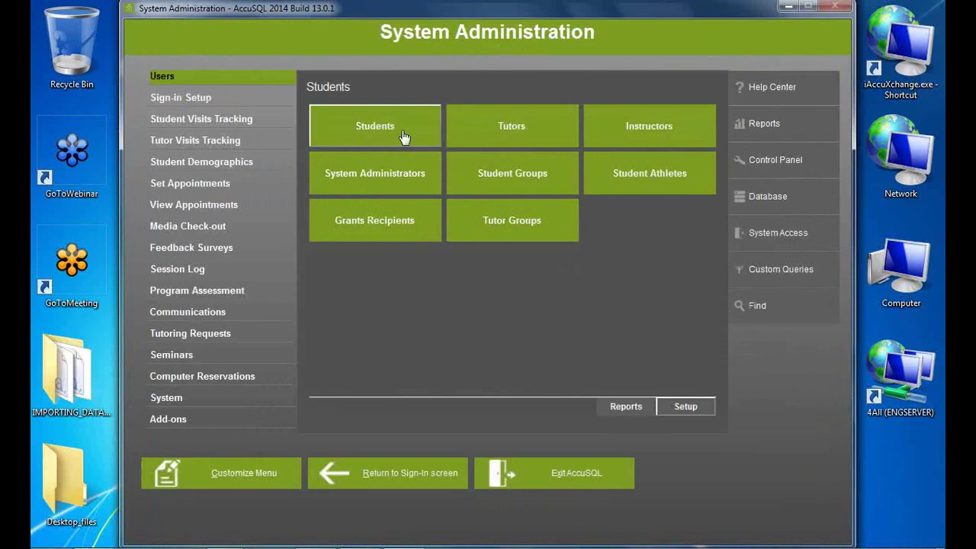
pyautogui.click(783, 198)
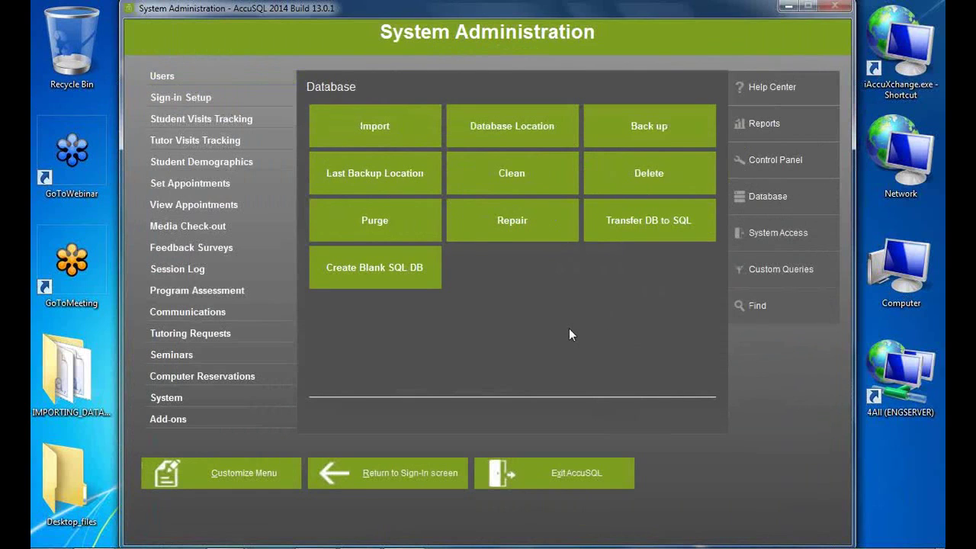
pyautogui.click(340, 139)
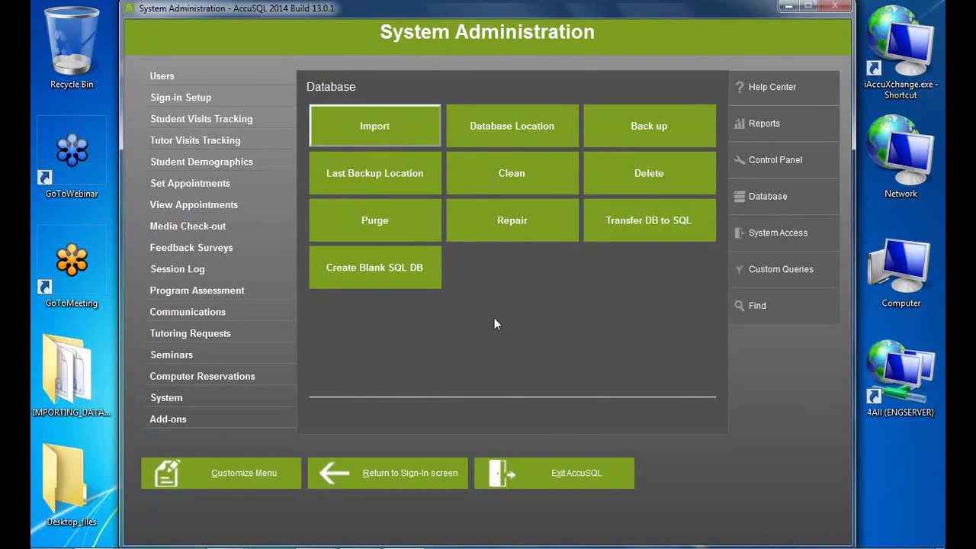
# - Load Registration.csv, listed under All Files, with Student Registration as the target table
pyautogui.click(639, 191)
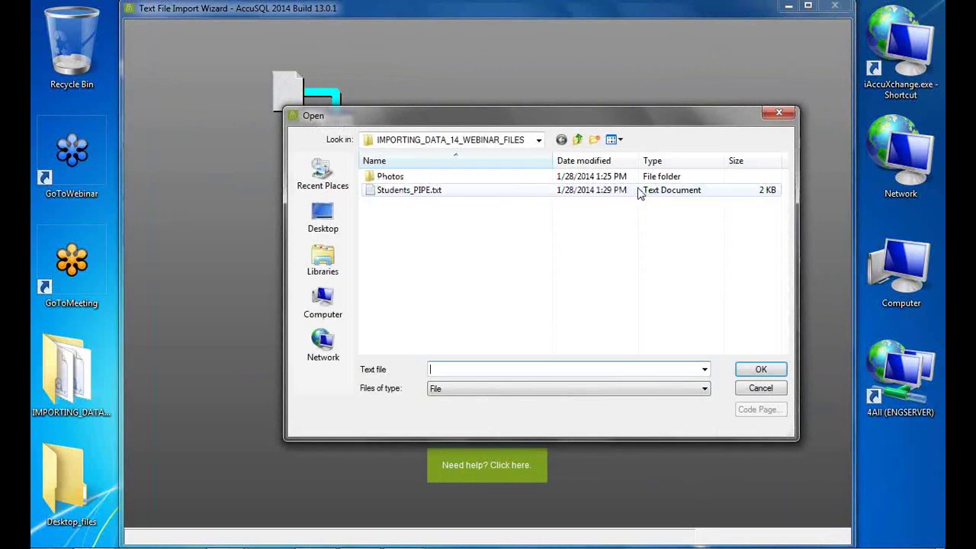
pyautogui.click(473, 390)
pyautogui.click(457, 401)
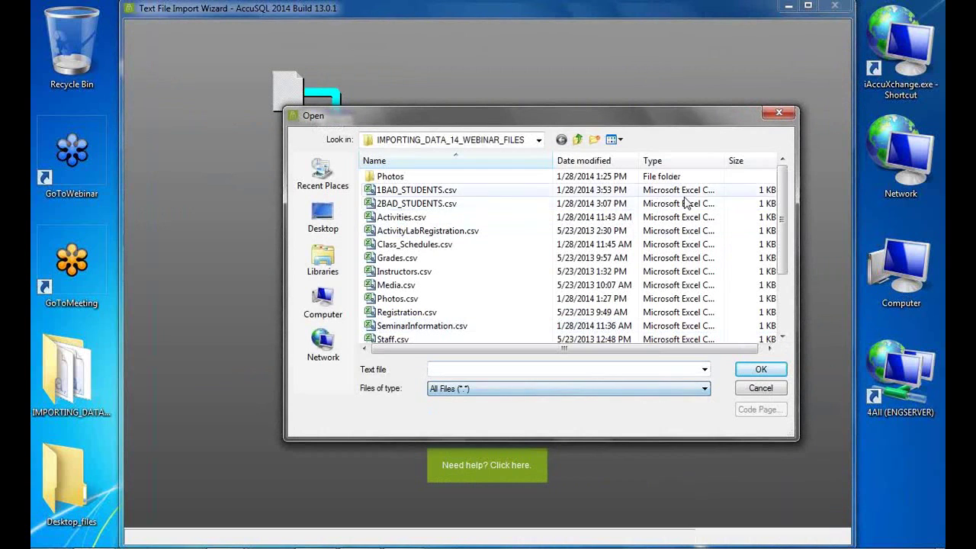
pyautogui.doubleClick(686, 312)
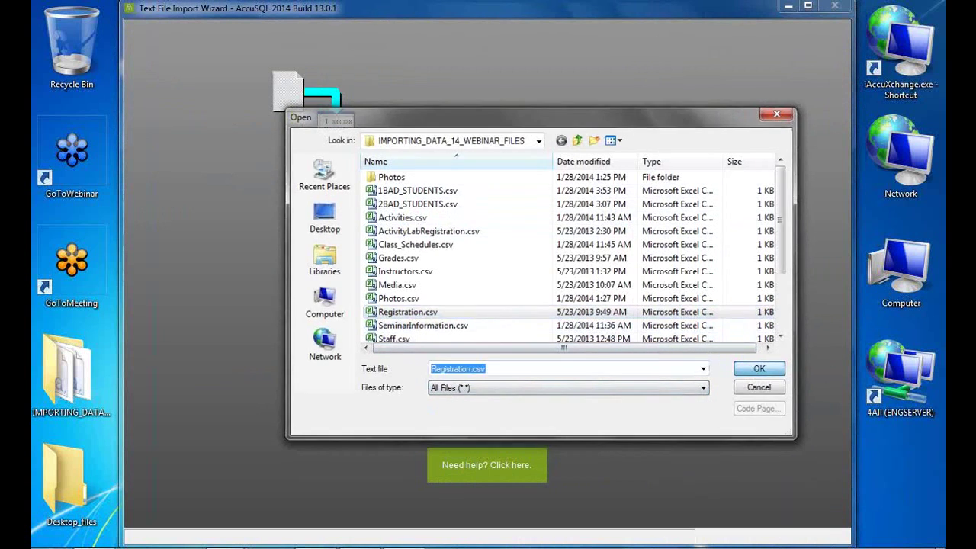
pyautogui.click(449, 207)
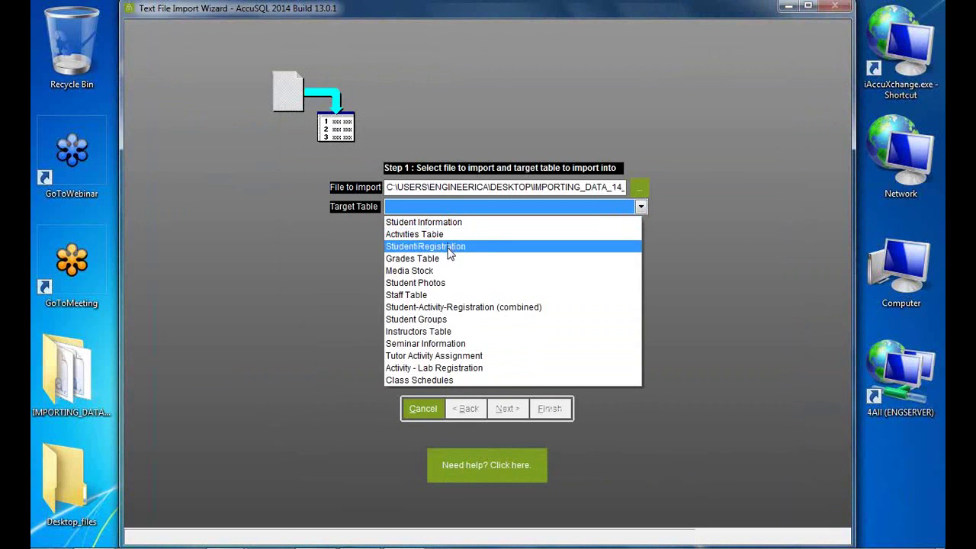
pyautogui.click(449, 246)
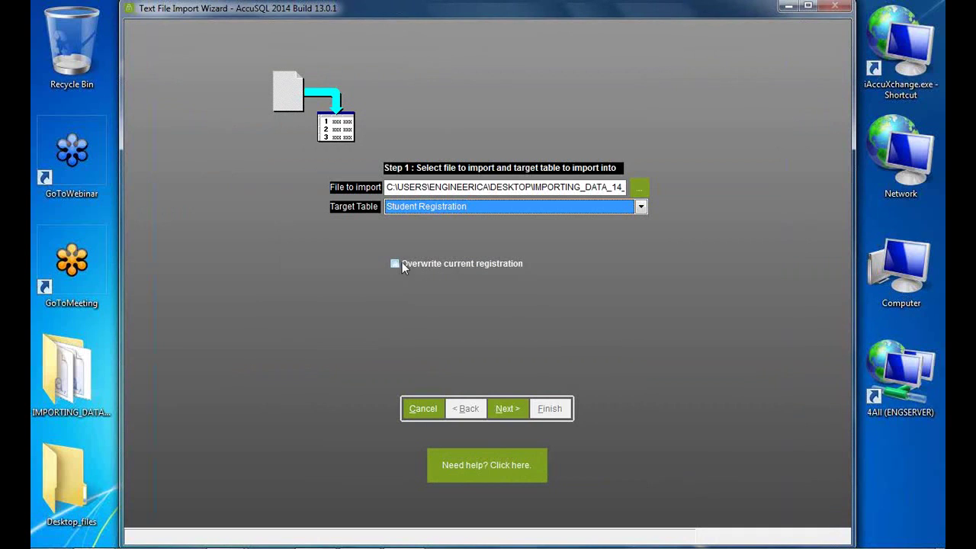
# - Advance past the file format step to the field mapping step
pyautogui.click(508, 412)
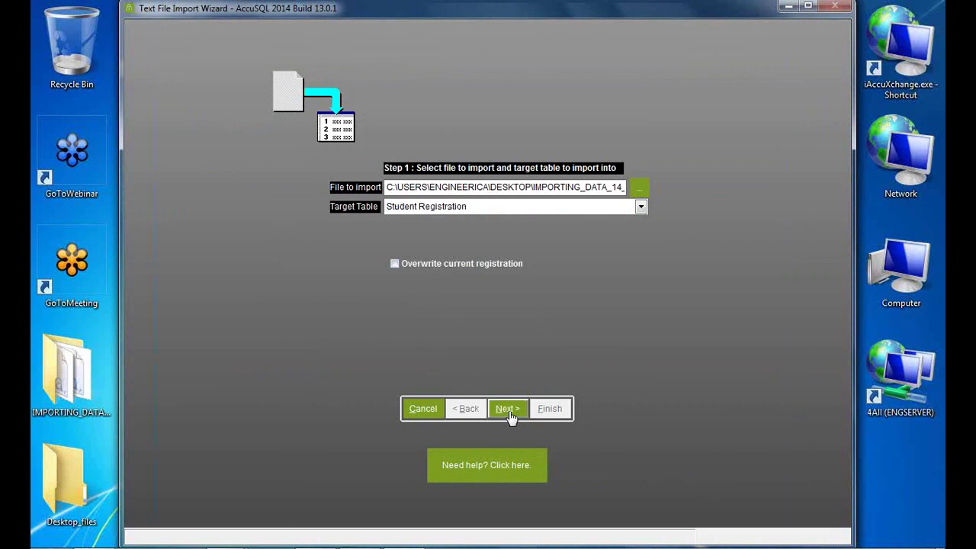
pyautogui.click(518, 409)
pyautogui.click(518, 409)
pyautogui.click(766, 202)
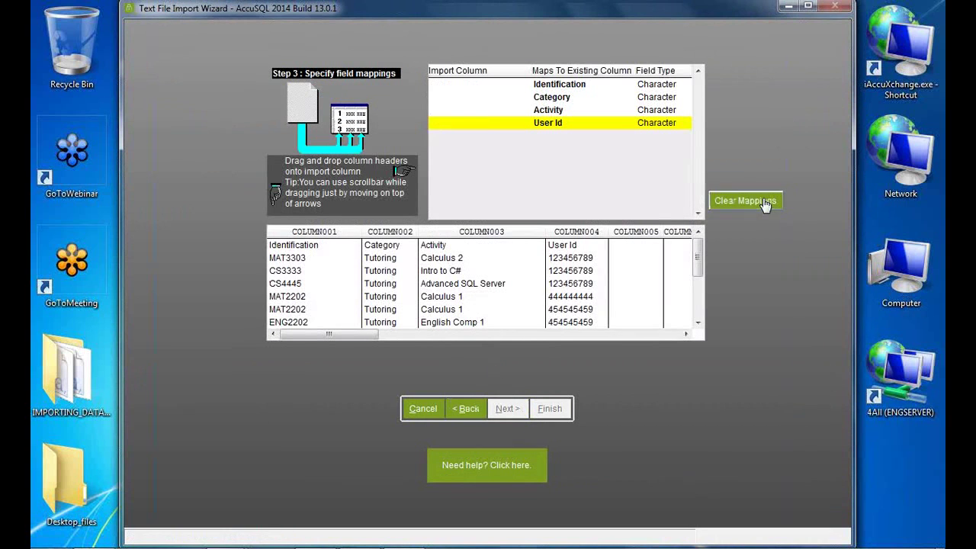
# - Map COLUMN001–COLUMN004 to Identification, Category, Activity and User Id
pyautogui.click(458, 85)
pyautogui.moveTo(314, 231); pyautogui.dragTo(447, 89)
pyautogui.moveTo(385, 235); pyautogui.dragTo(450, 98)
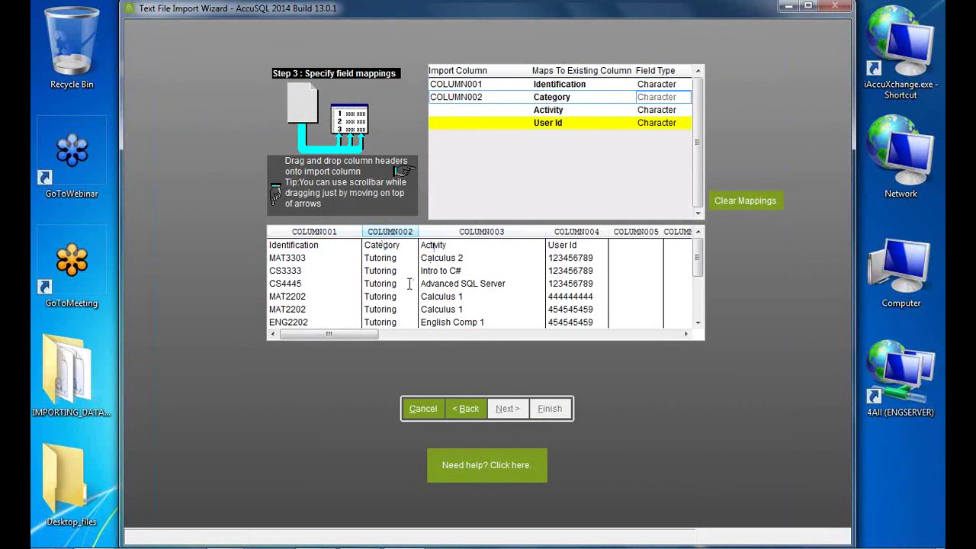
pyautogui.moveTo(472, 237); pyautogui.dragTo(454, 112)
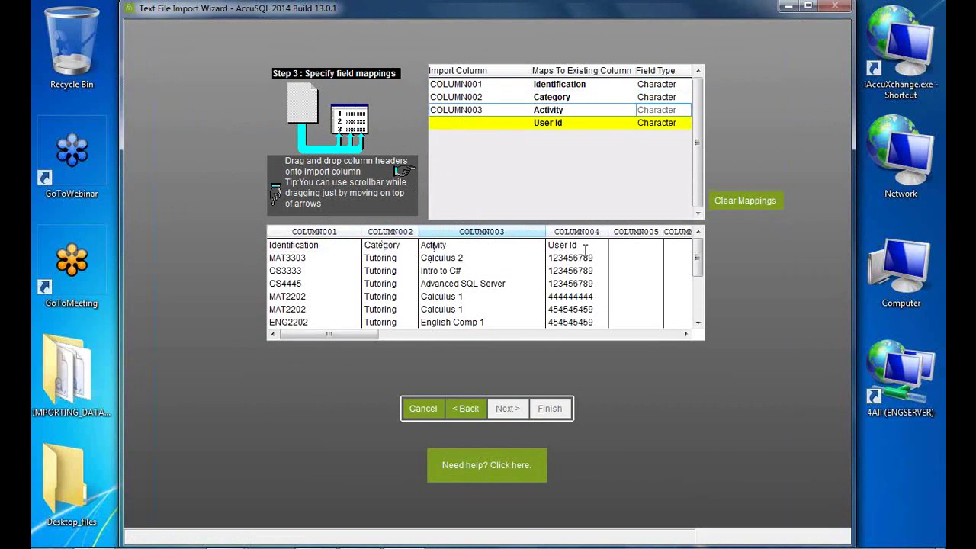
pyautogui.moveTo(576, 232); pyautogui.dragTo(465, 135)
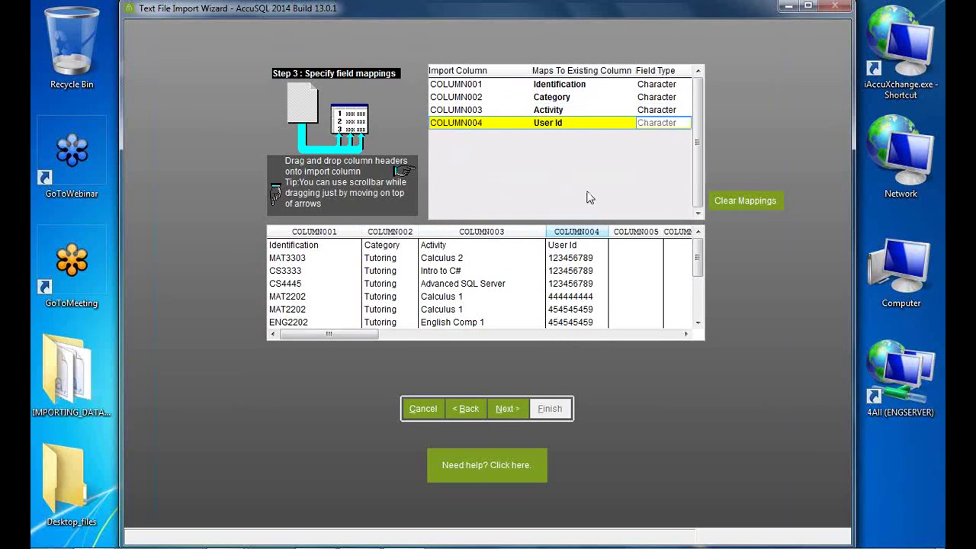
# - Import all records, review the Class Unknown and User Unknown rejections, and close the results
pyautogui.click(507, 408)
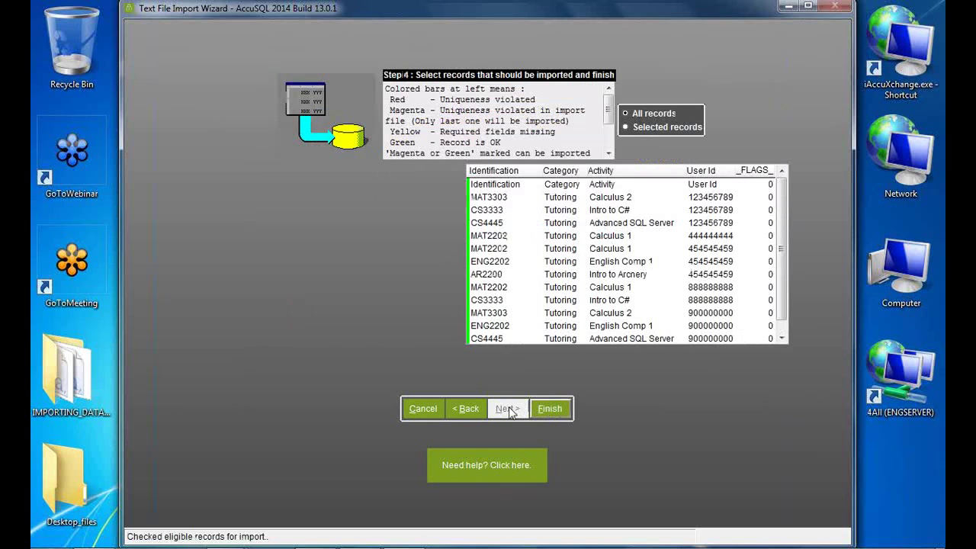
pyautogui.click(547, 414)
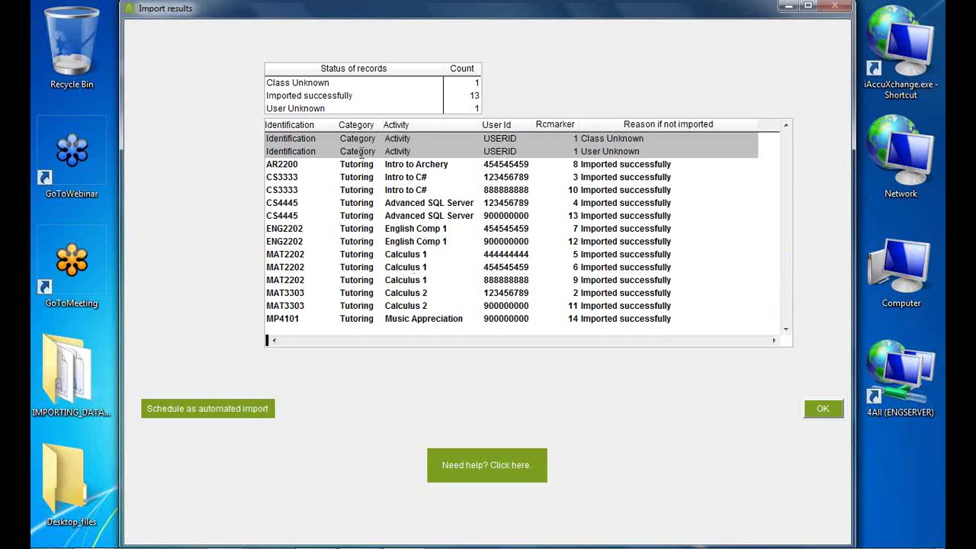
pyautogui.click(328, 141)
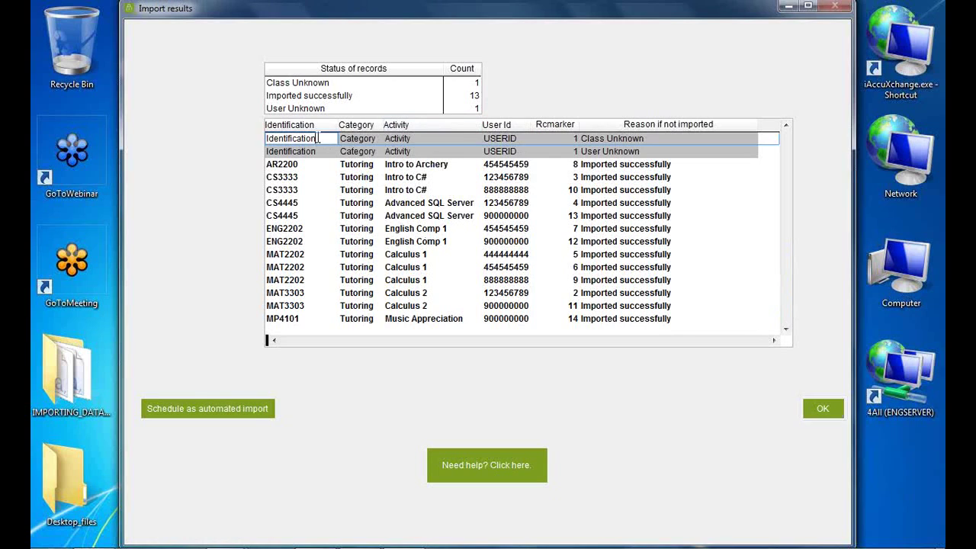
pyautogui.click(319, 151)
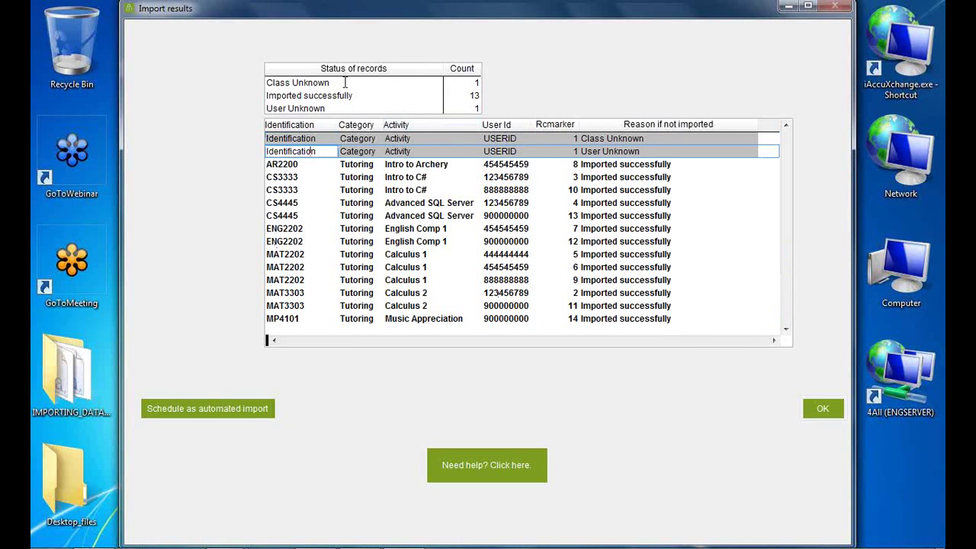
pyautogui.click(824, 408)
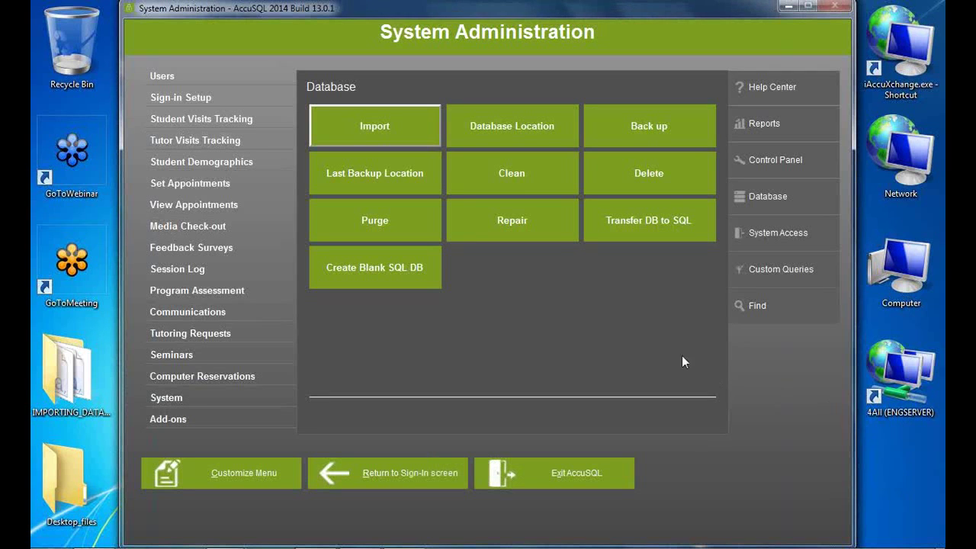
# - Check registered students for each Tutoring course, AR2200 through MP4101, in the Registration form
pyautogui.click(231, 101)
pyautogui.click(502, 128)
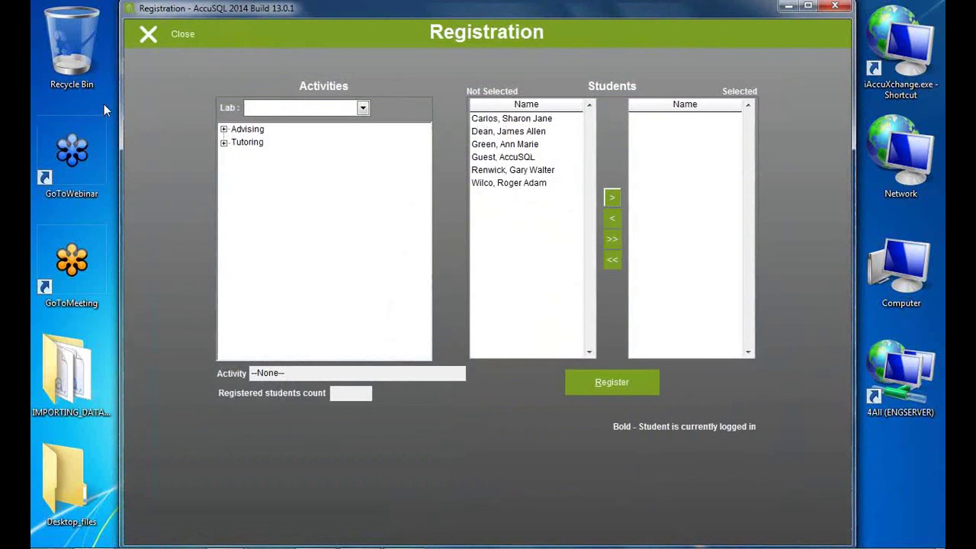
pyautogui.click(224, 143)
pyautogui.click(259, 155)
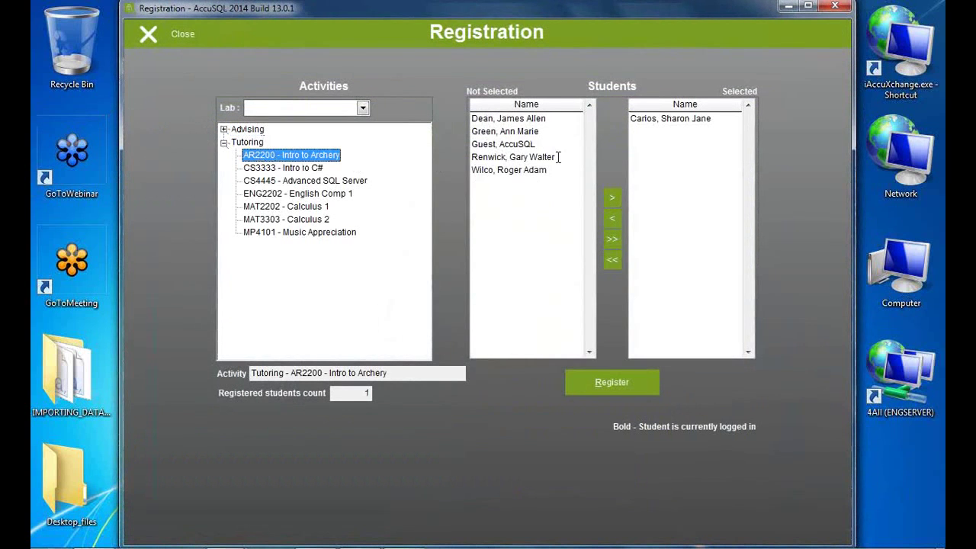
pyautogui.click(295, 169)
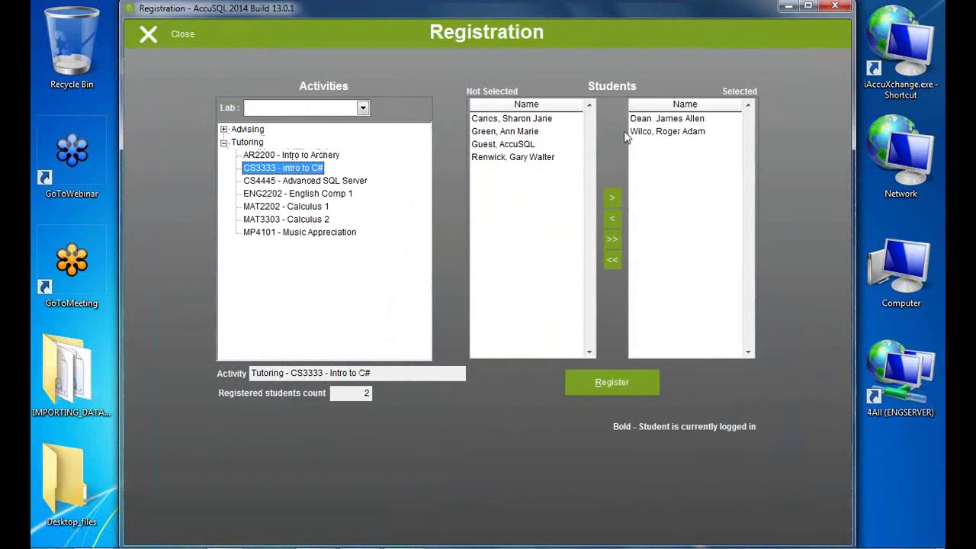
pyautogui.click(347, 182)
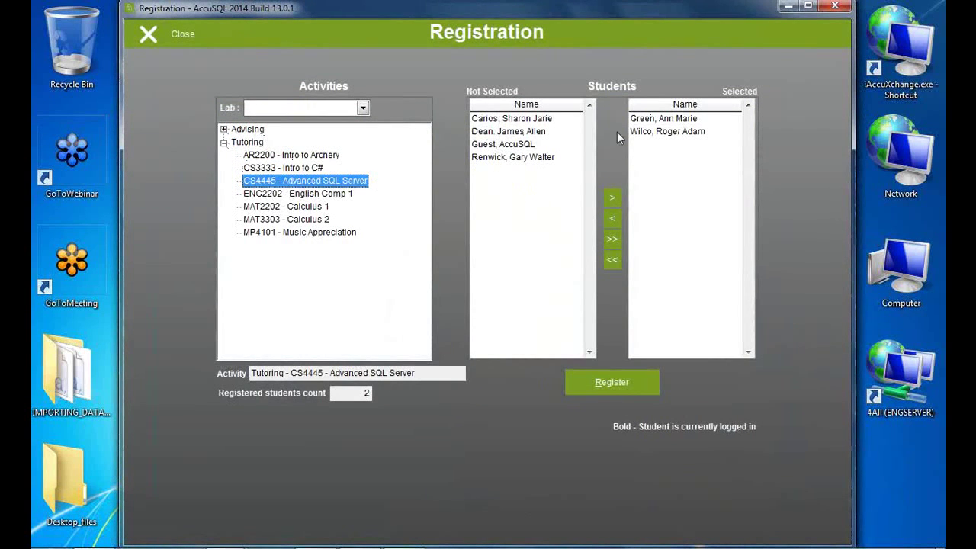
pyautogui.click(322, 194)
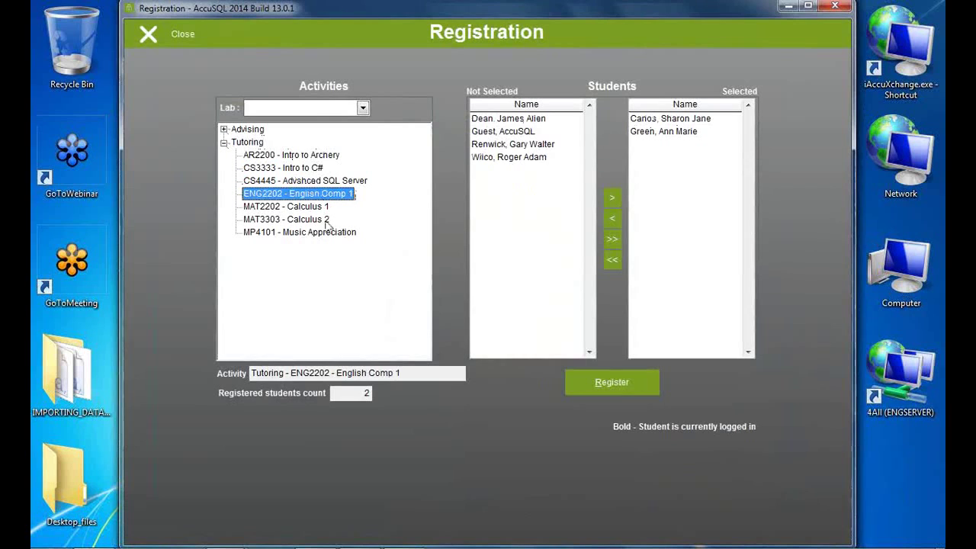
pyautogui.click(309, 207)
pyautogui.click(309, 219)
pyautogui.click(313, 232)
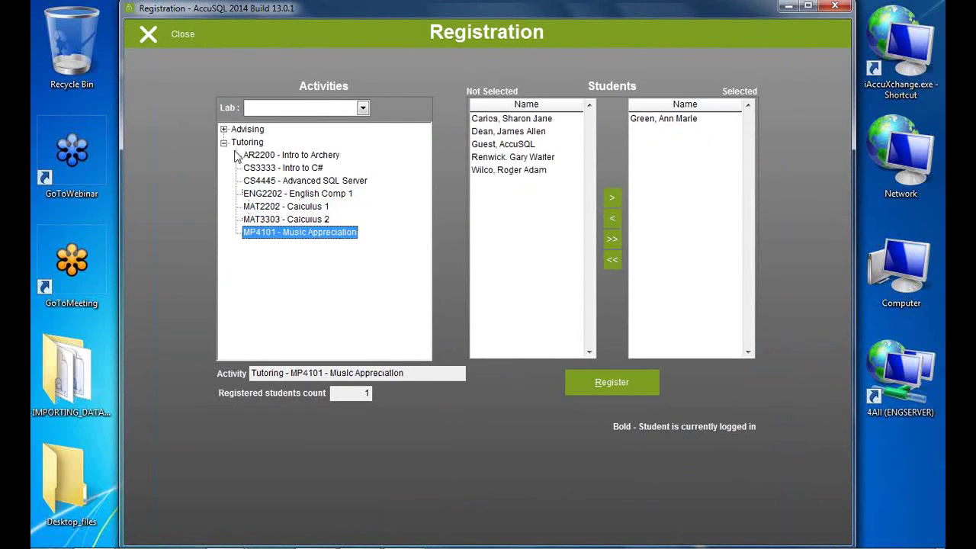
pyautogui.click(148, 35)
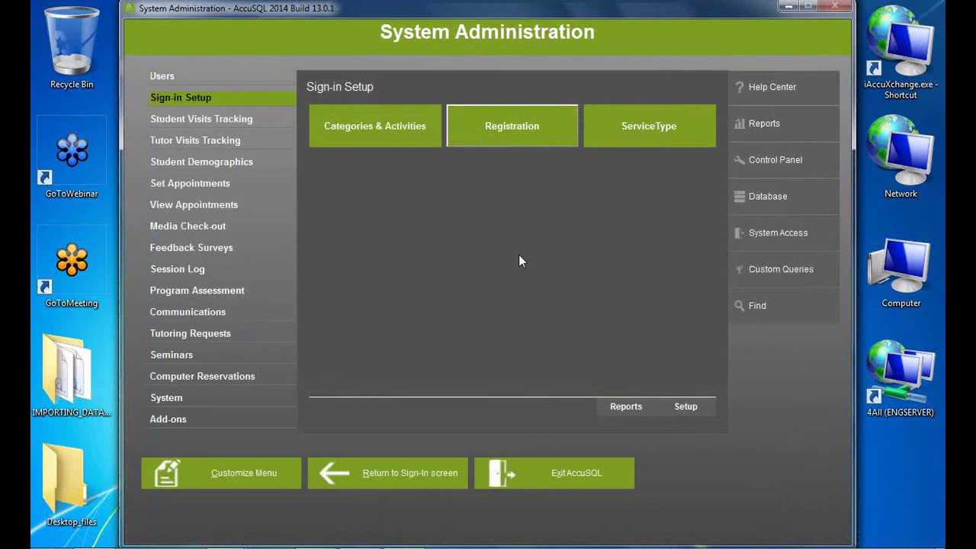
# - Turn on 'Only show registered activities' in Sign-in Setup, save, and open Categories & Activities
pyautogui.click(685, 406)
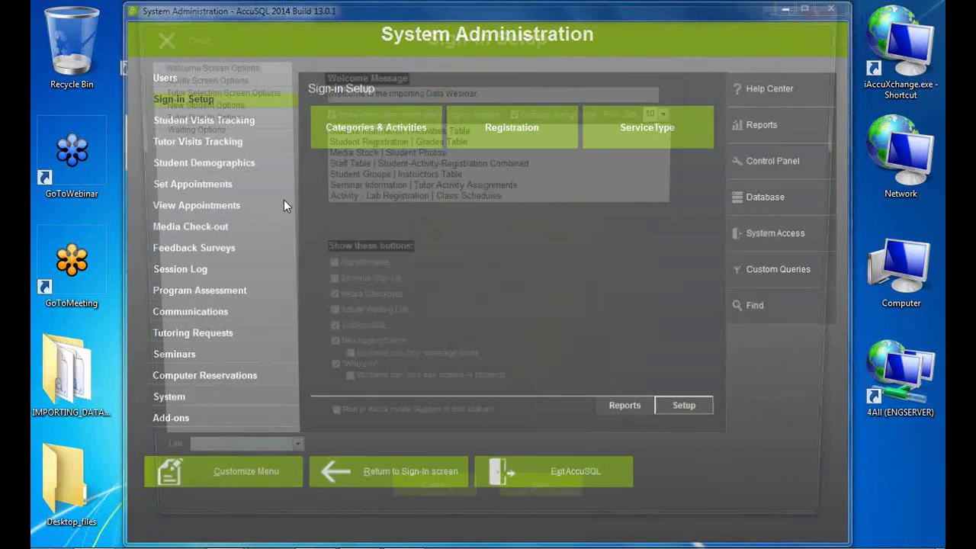
pyautogui.click(182, 76)
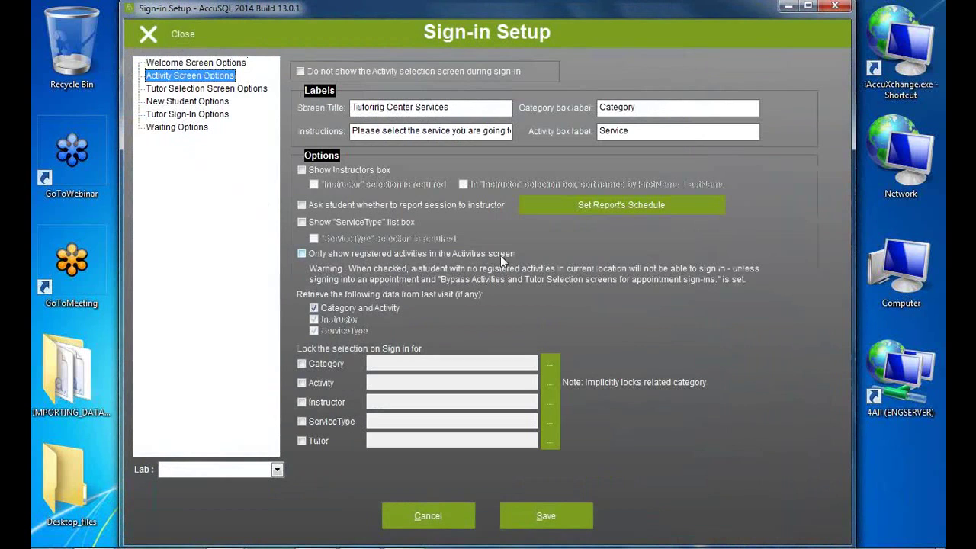
pyautogui.click(301, 254)
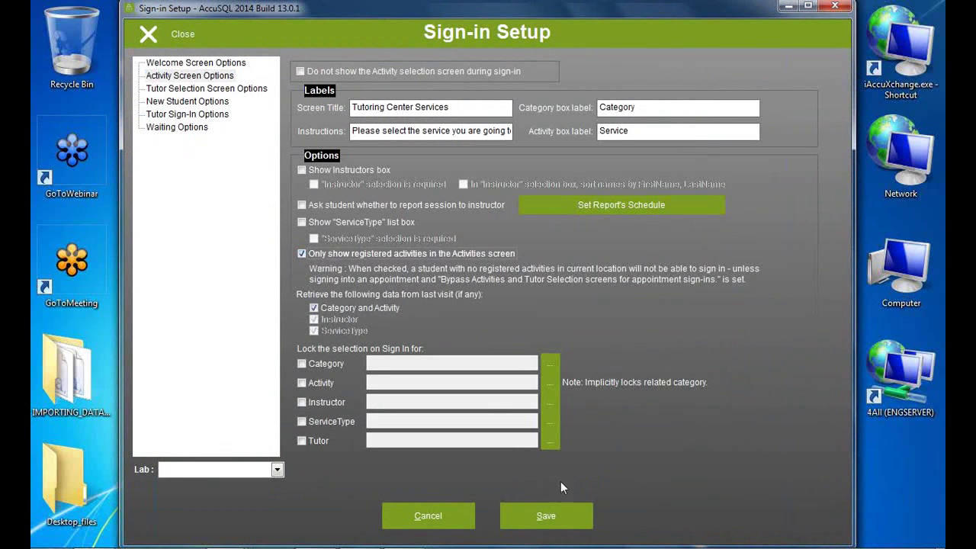
pyautogui.click(552, 517)
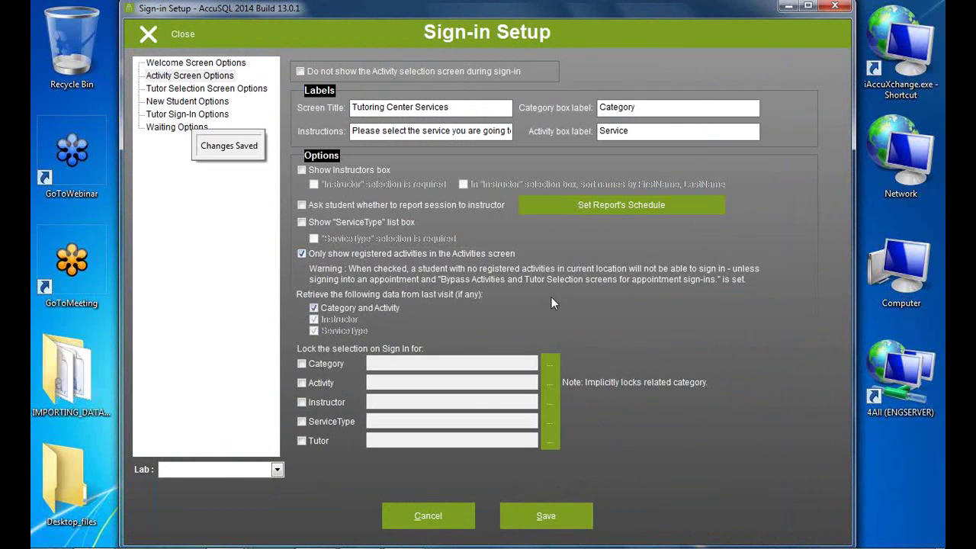
pyautogui.click(162, 34)
pyautogui.click(348, 133)
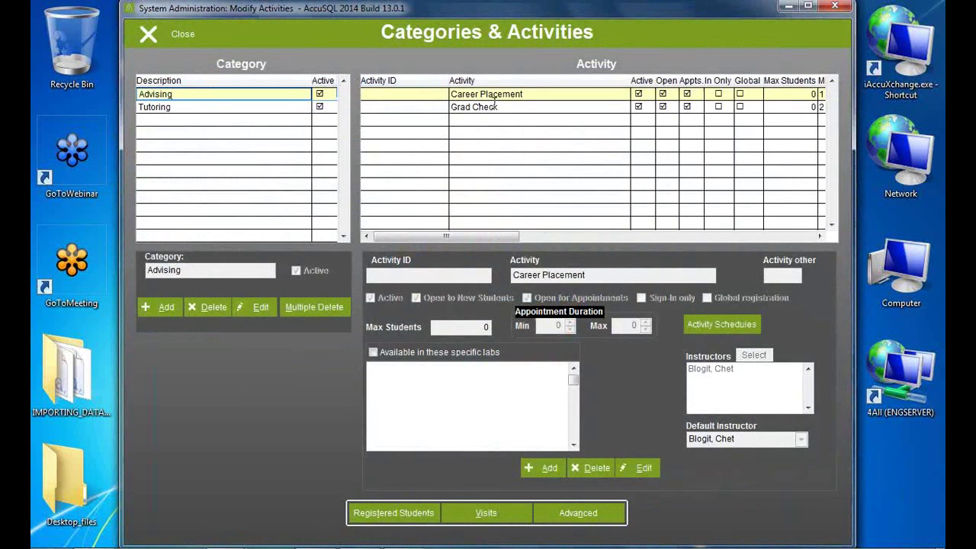
# - Turn on Global registration for the Career Placement activity and save it
pyautogui.click(458, 106)
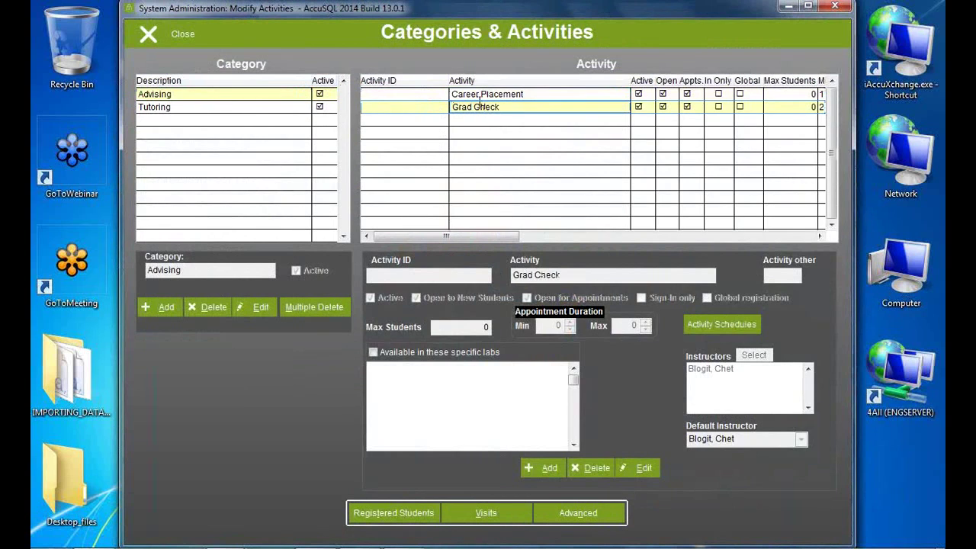
pyautogui.click(475, 92)
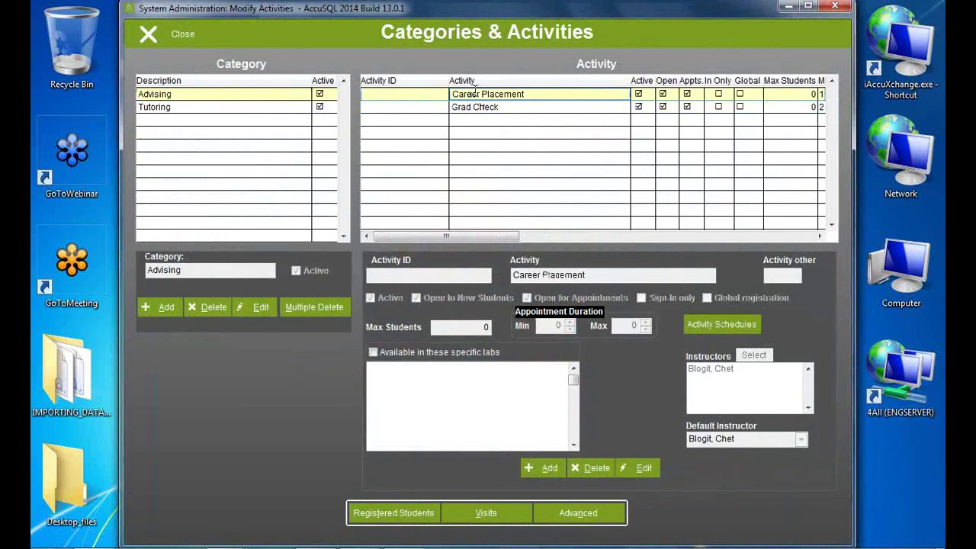
pyautogui.click(628, 470)
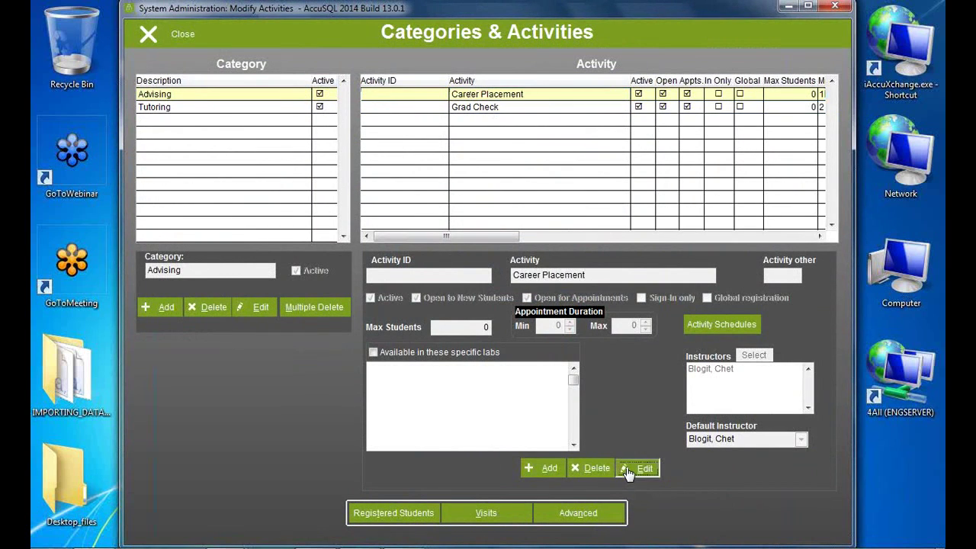
pyautogui.click(707, 298)
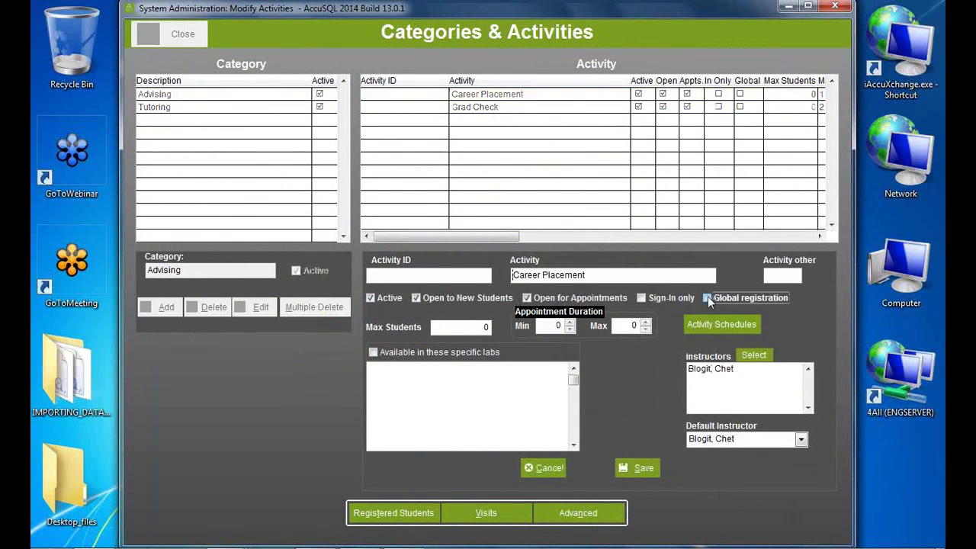
pyautogui.click(625, 466)
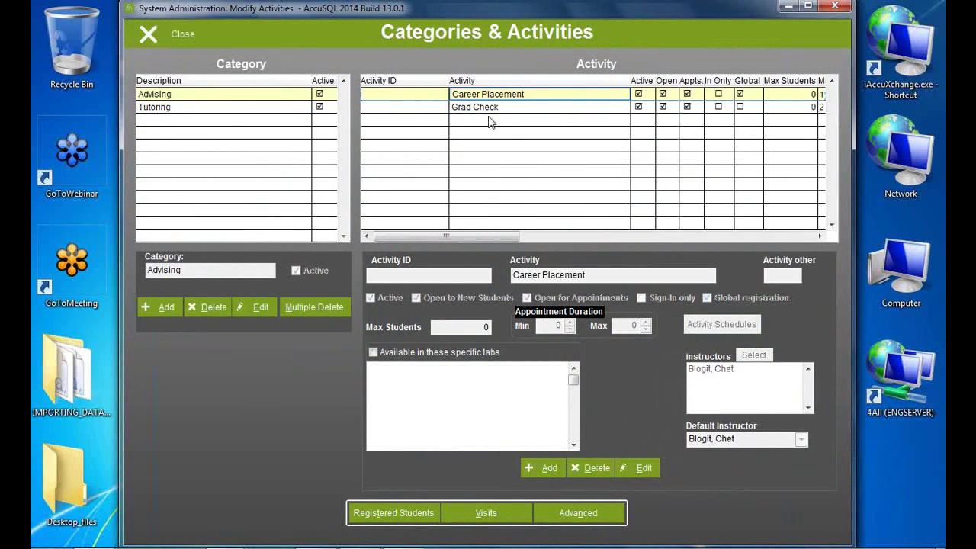
# - Turn on Global registration for Grad Check, save, and close Categories & Activities
pyautogui.click(490, 106)
pyautogui.click(642, 466)
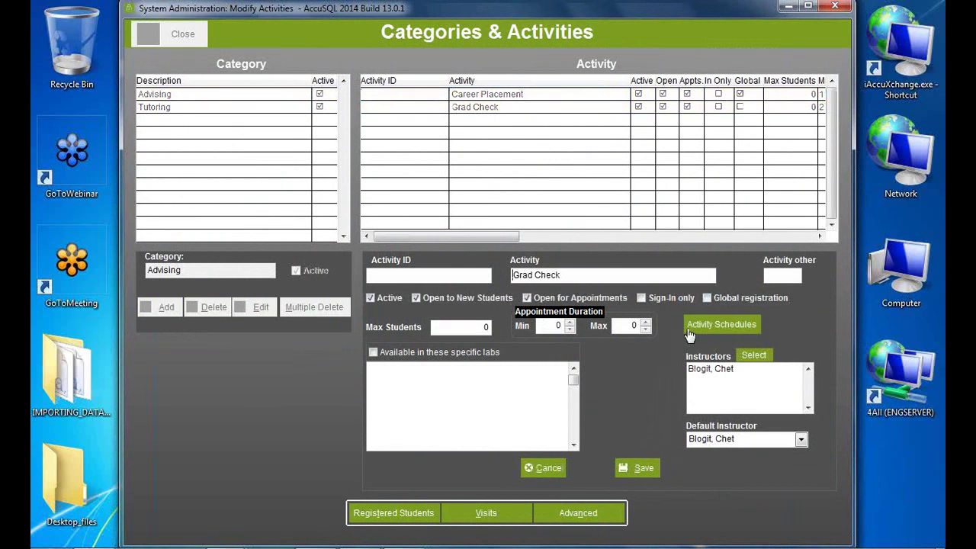
pyautogui.click(720, 296)
pyautogui.click(637, 467)
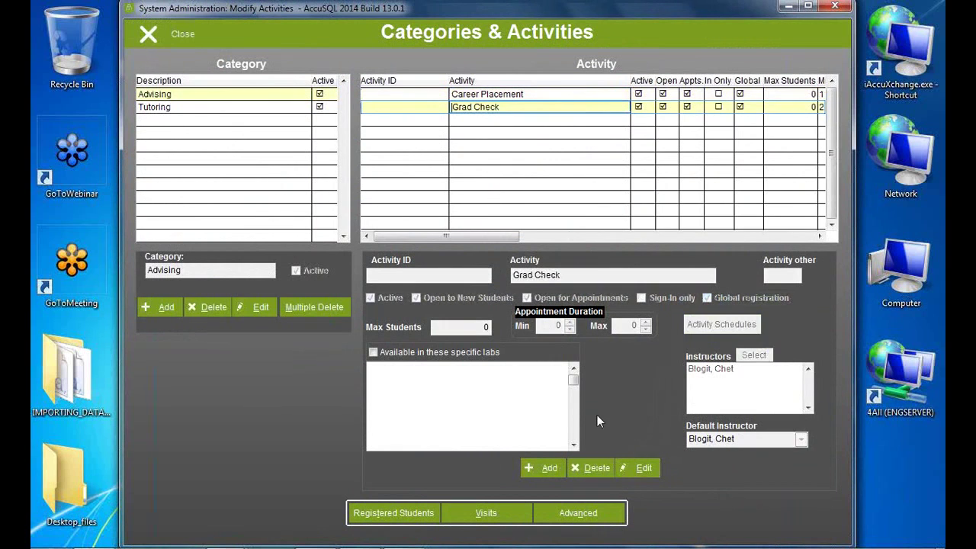
pyautogui.click(171, 34)
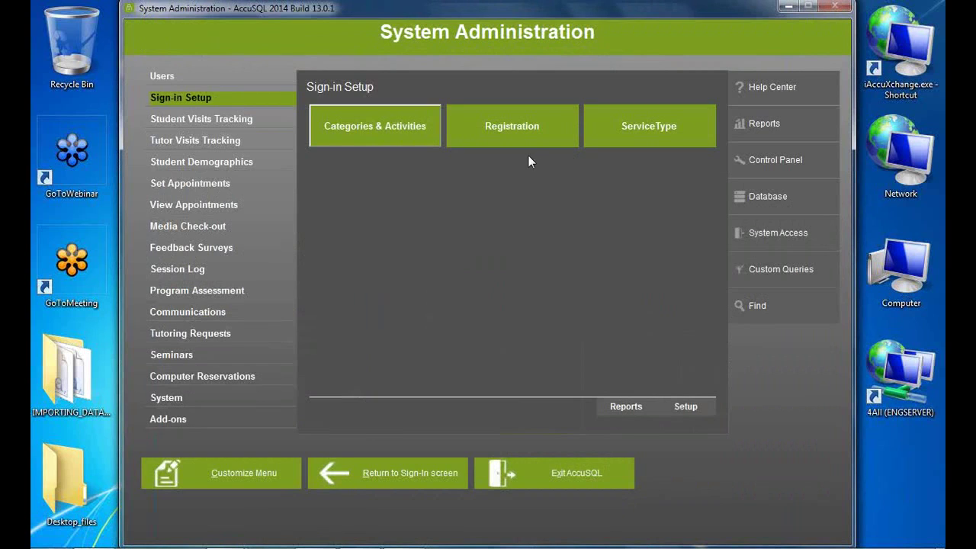
# - Start a text import targeting Grades Table with Grades.csv as the source file
pyautogui.click(754, 197)
pyautogui.click(374, 126)
pyautogui.click(456, 205)
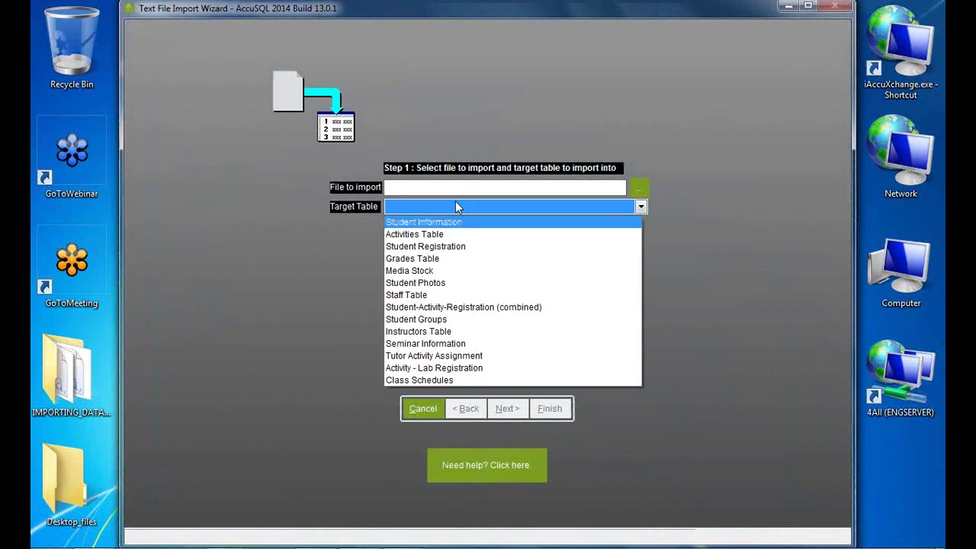
pyautogui.click(447, 259)
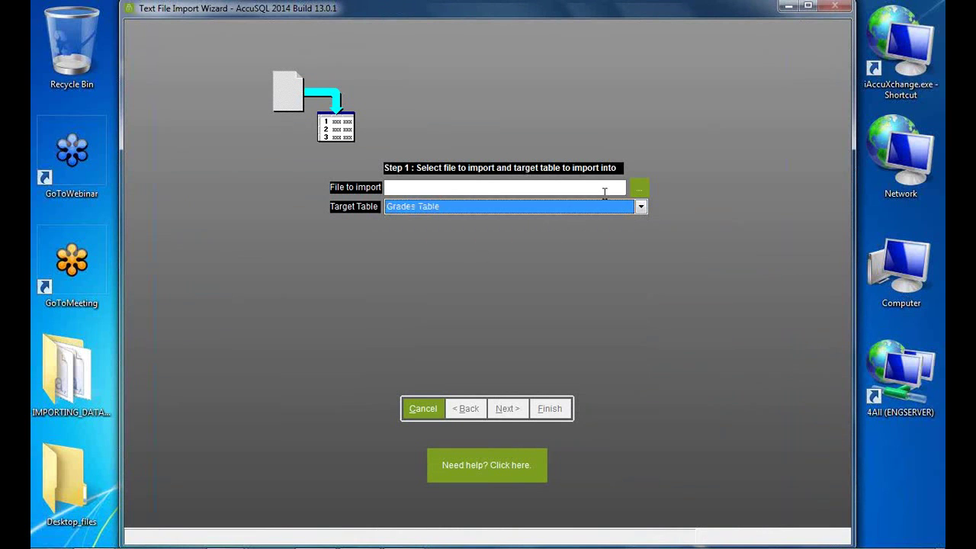
pyautogui.click(639, 189)
pyautogui.click(467, 389)
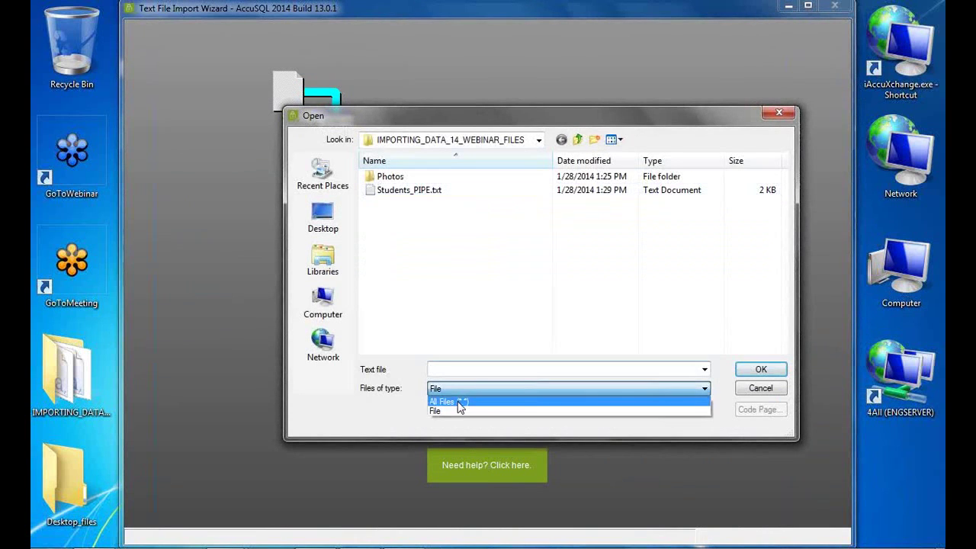
pyautogui.click(458, 401)
pyautogui.click(411, 259)
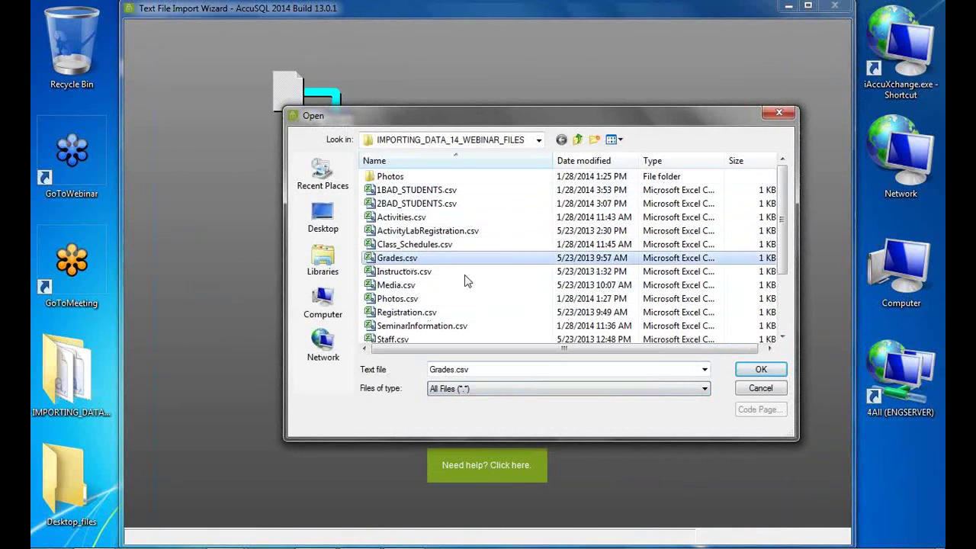
pyautogui.click(755, 369)
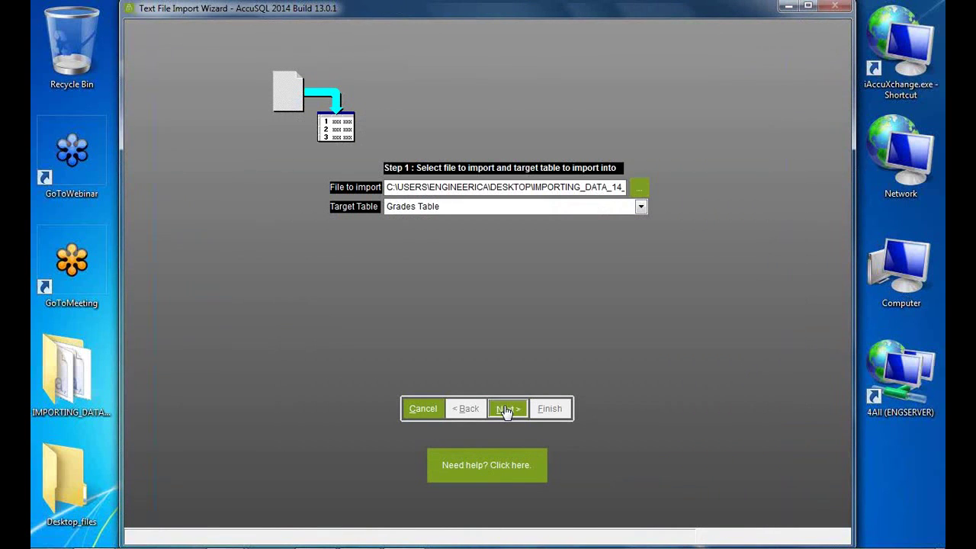
# - Map COLUMN001–COLUMN004 to Identification, Category, Activity and User Id
pyautogui.click(506, 408)
pyautogui.click(505, 410)
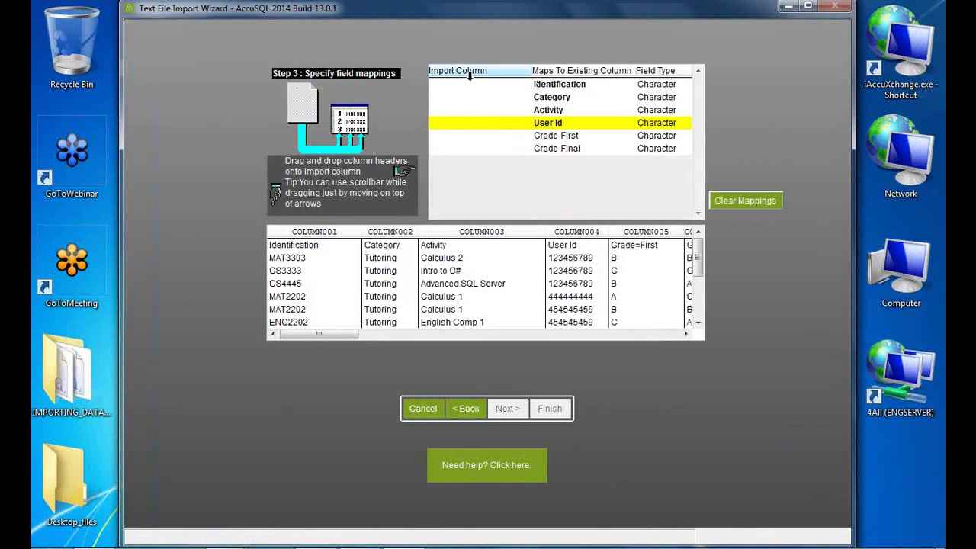
pyautogui.moveTo(321, 229); pyautogui.dragTo(438, 88)
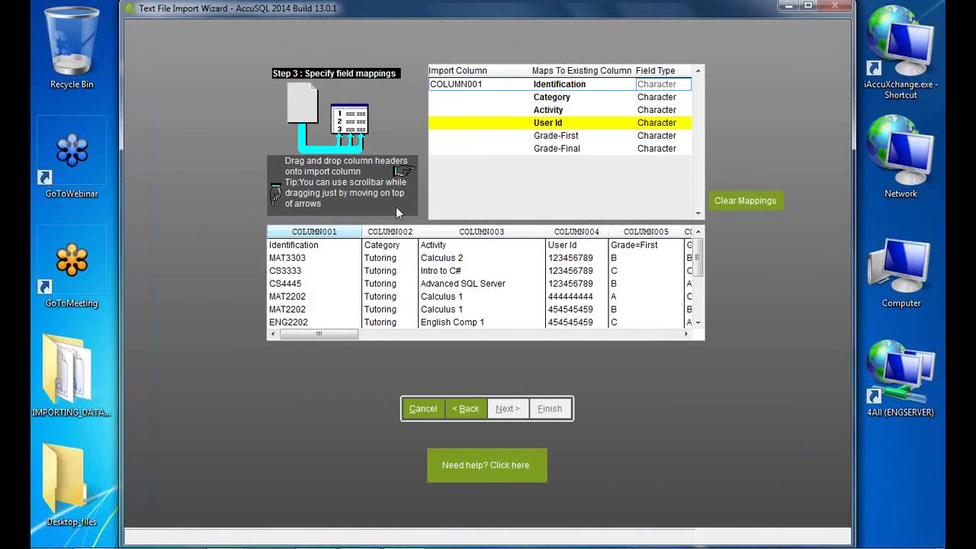
pyautogui.moveTo(389, 231); pyautogui.dragTo(460, 103)
pyautogui.moveTo(461, 231); pyautogui.dragTo(456, 114)
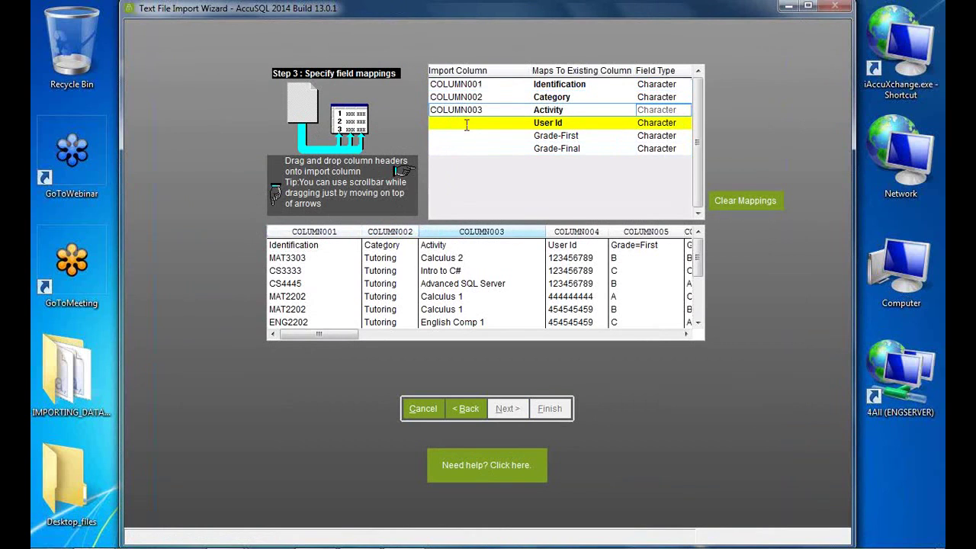
pyautogui.moveTo(576, 231); pyautogui.dragTo(450, 125)
pyautogui.click(606, 333)
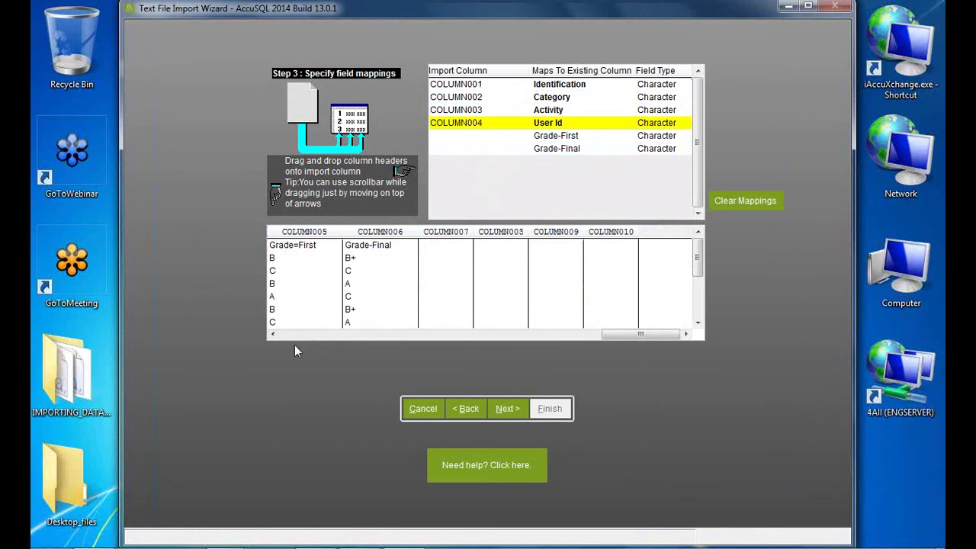
pyautogui.click(273, 334)
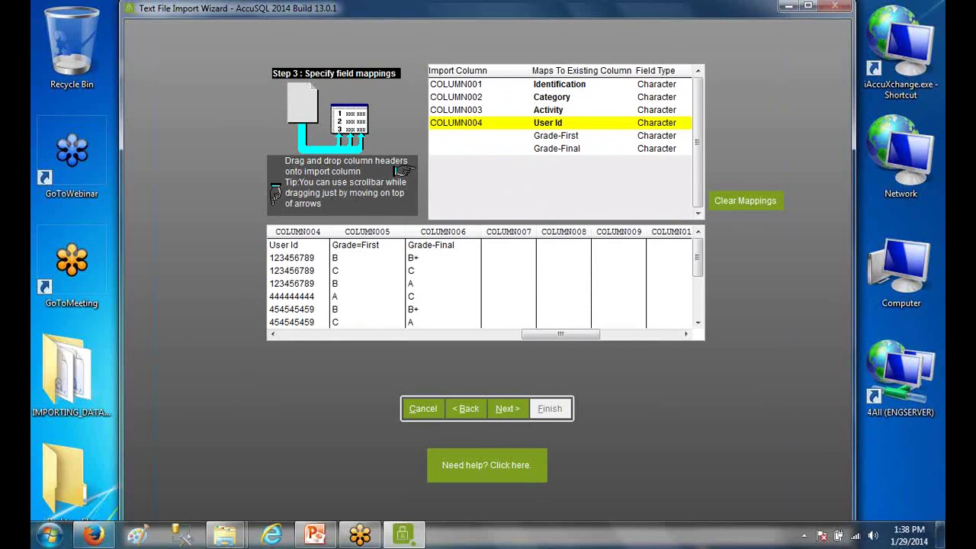
# - Map COLUMN005 to Grade-First and COLUMN006 to Grade-Final, then import all records
pyautogui.moveTo(355, 232); pyautogui.dragTo(454, 143)
pyautogui.moveTo(454, 230); pyautogui.dragTo(454, 157)
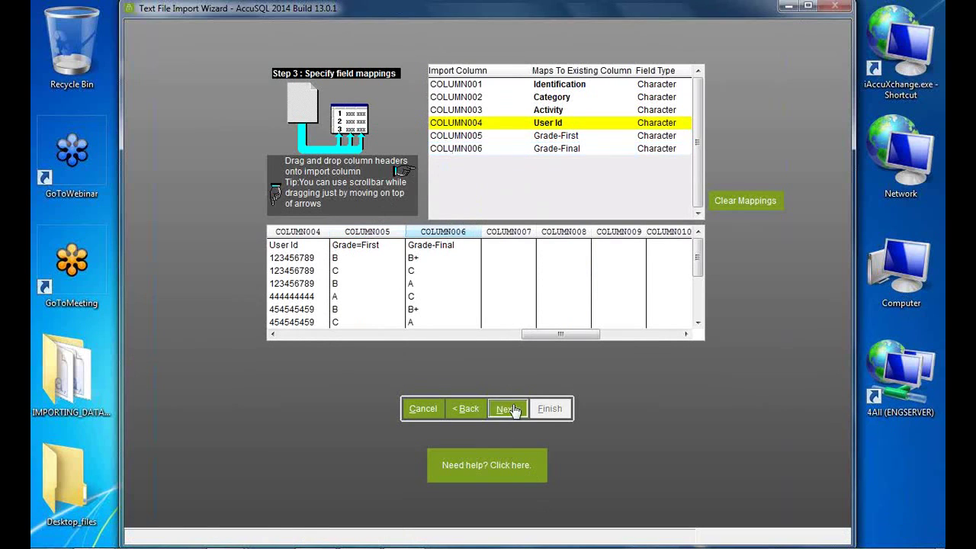
pyautogui.click(508, 409)
pyautogui.click(562, 417)
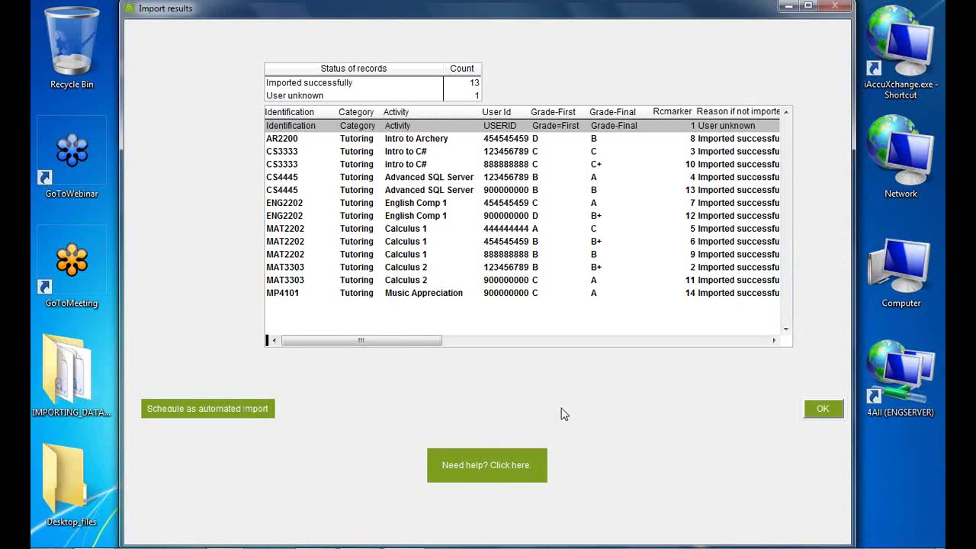
# - Dismiss the import results and open the Program Assessment GPA Definitions list
pyautogui.click(824, 412)
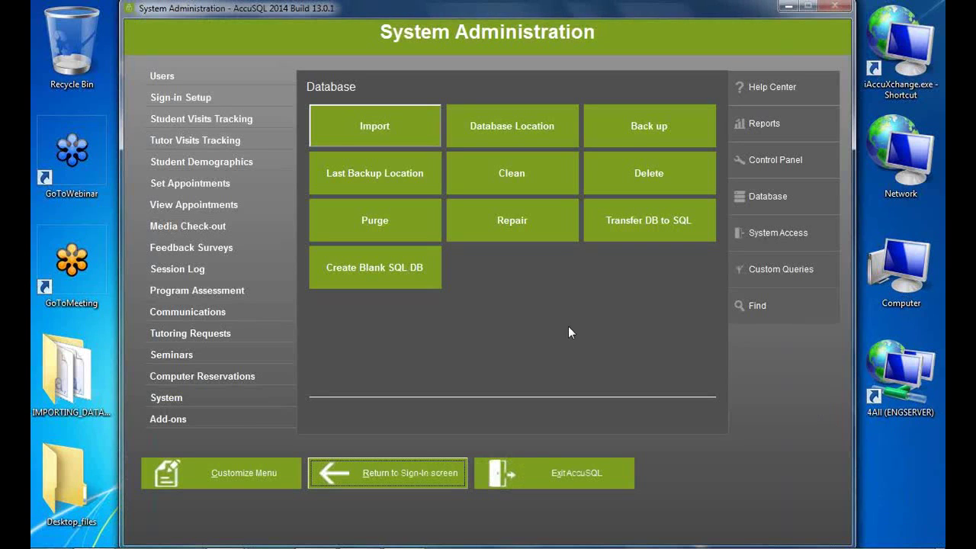
pyautogui.click(205, 291)
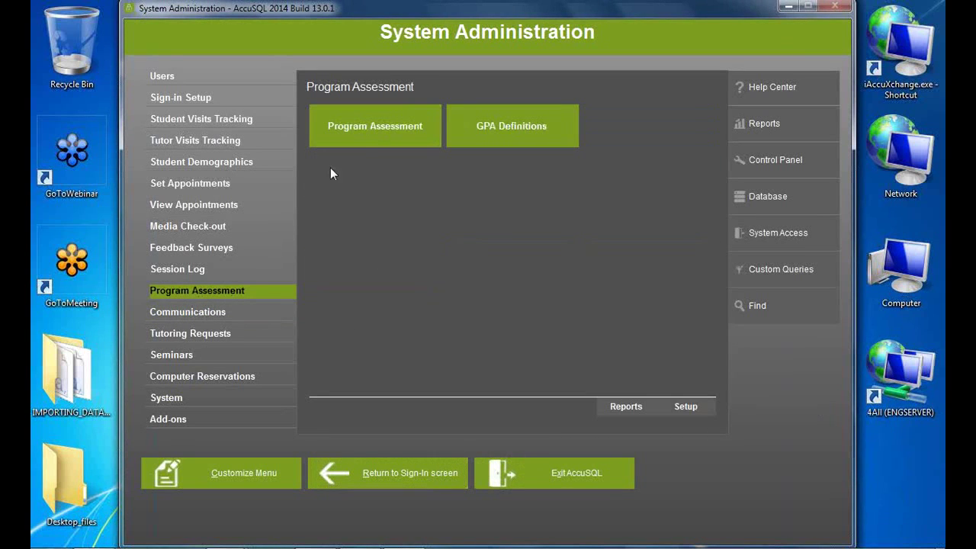
pyautogui.click(488, 126)
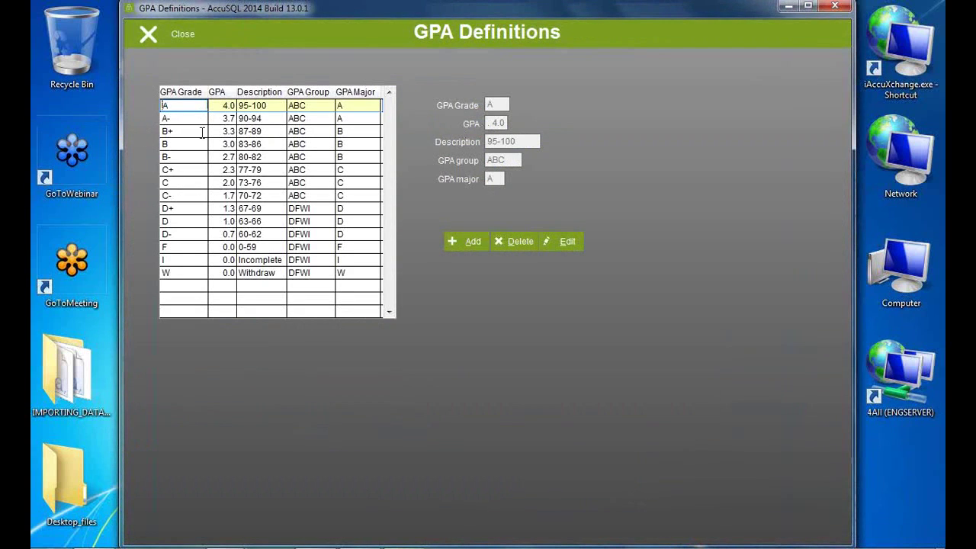
# - Review the A-, B+, B and D grade definitions, then open the grade entry form
pyautogui.click(183, 144)
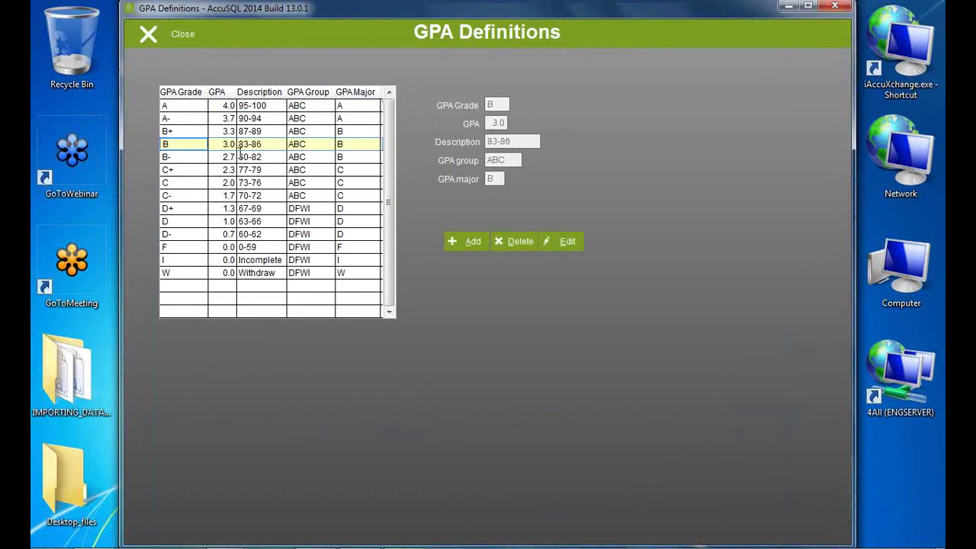
pyautogui.click(186, 131)
pyautogui.click(259, 136)
pyautogui.click(259, 141)
pyautogui.click(262, 131)
pyautogui.click(262, 119)
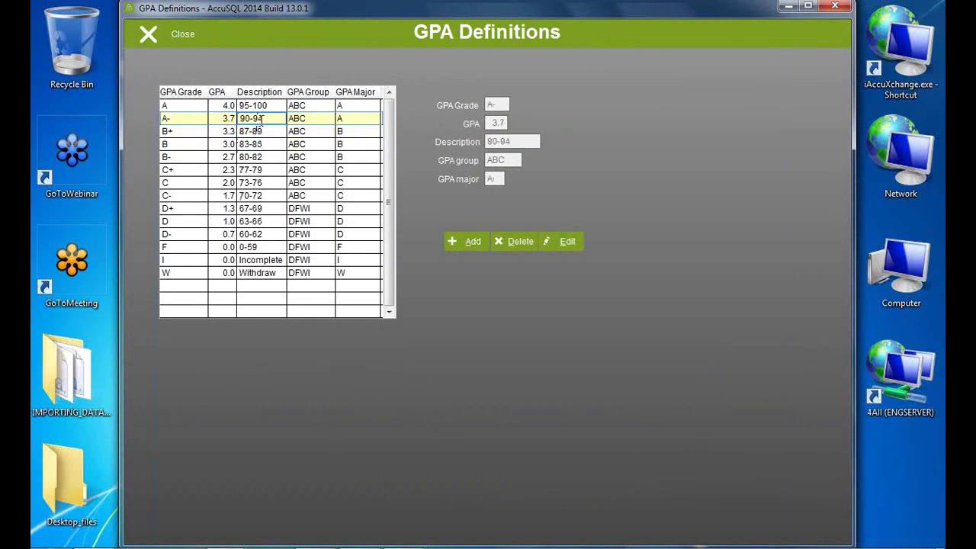
pyautogui.click(257, 221)
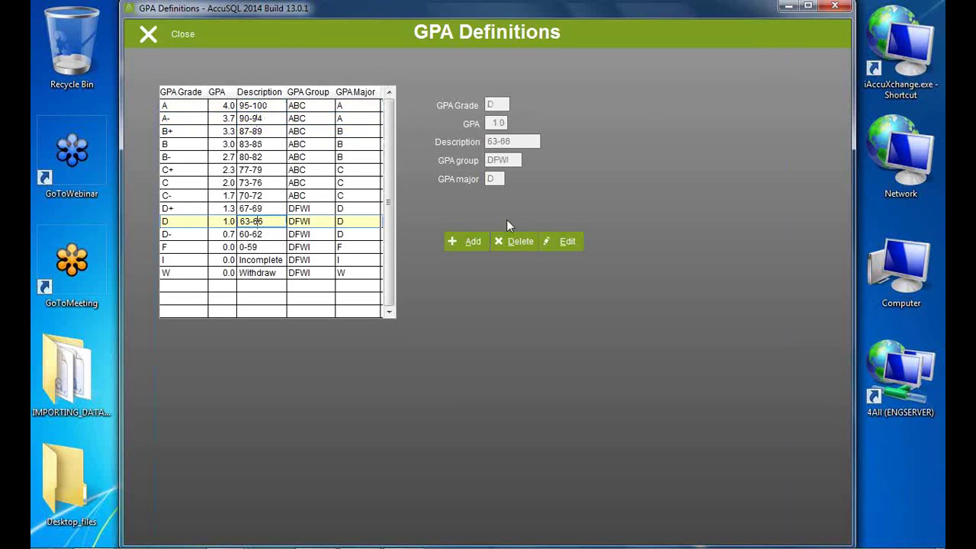
pyautogui.click(149, 34)
pyautogui.click(390, 137)
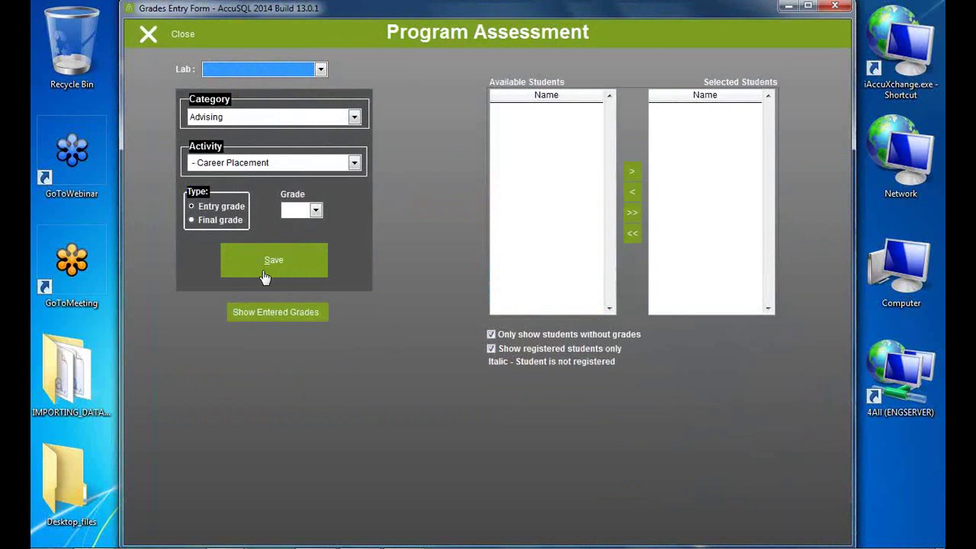
# - Review the entered first and final grades for Tutoring course CS3333 - Intro to C#
pyautogui.click(226, 120)
pyautogui.click(221, 145)
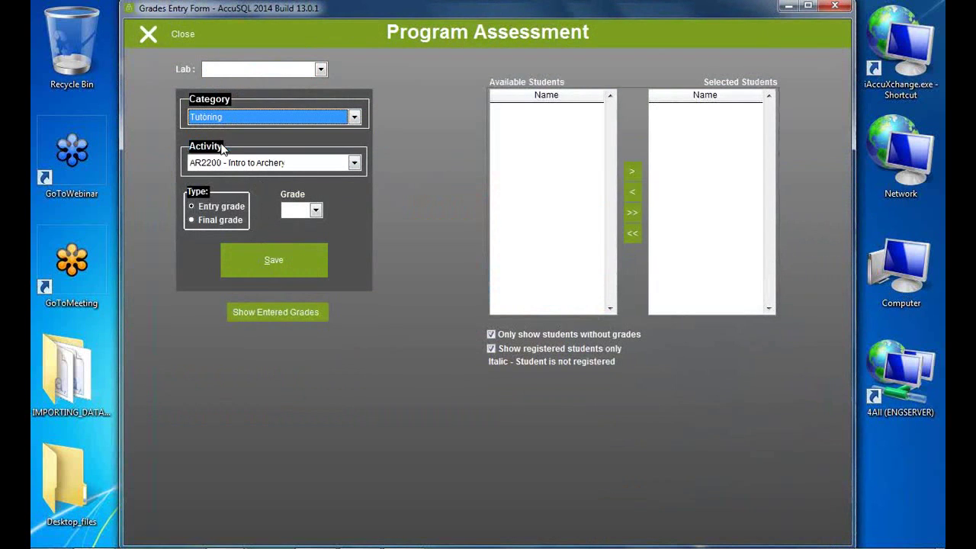
pyautogui.click(251, 164)
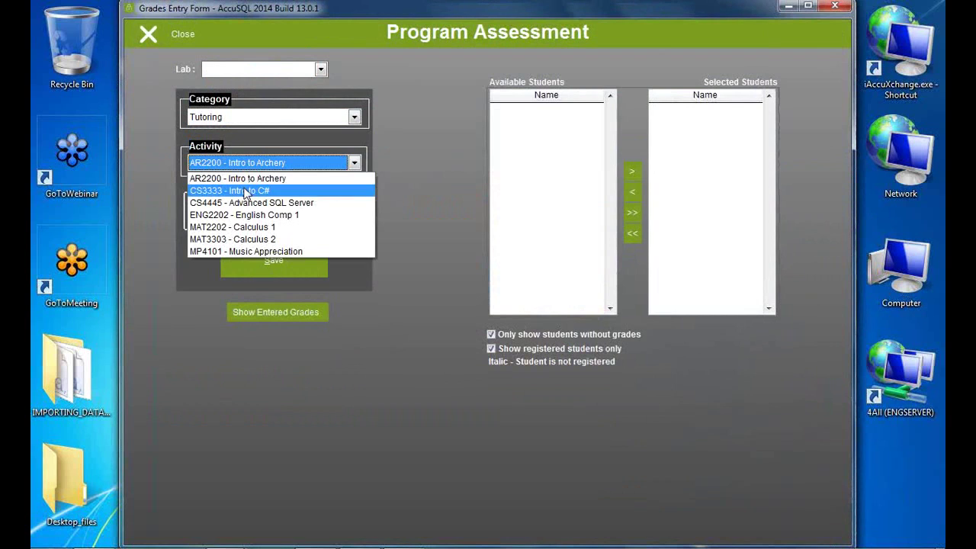
pyautogui.click(244, 192)
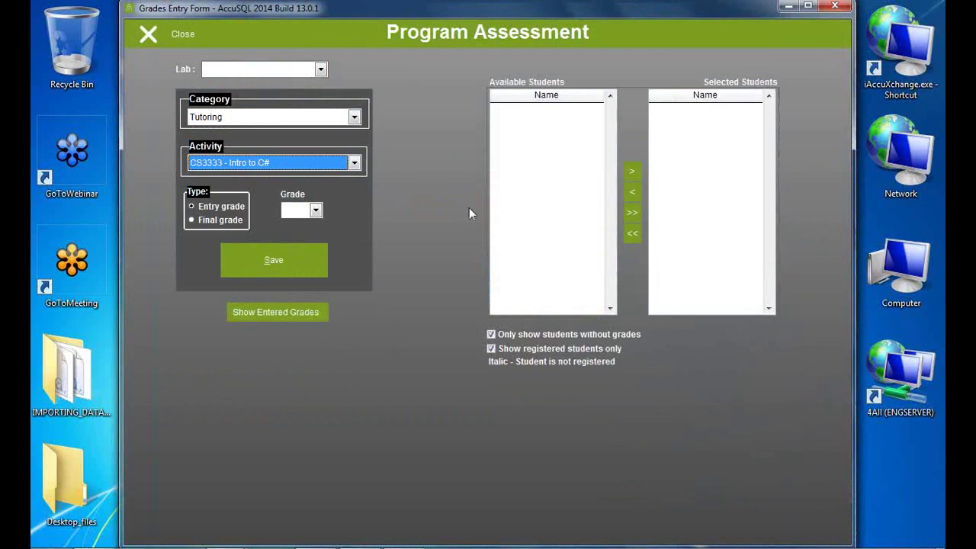
pyautogui.click(492, 348)
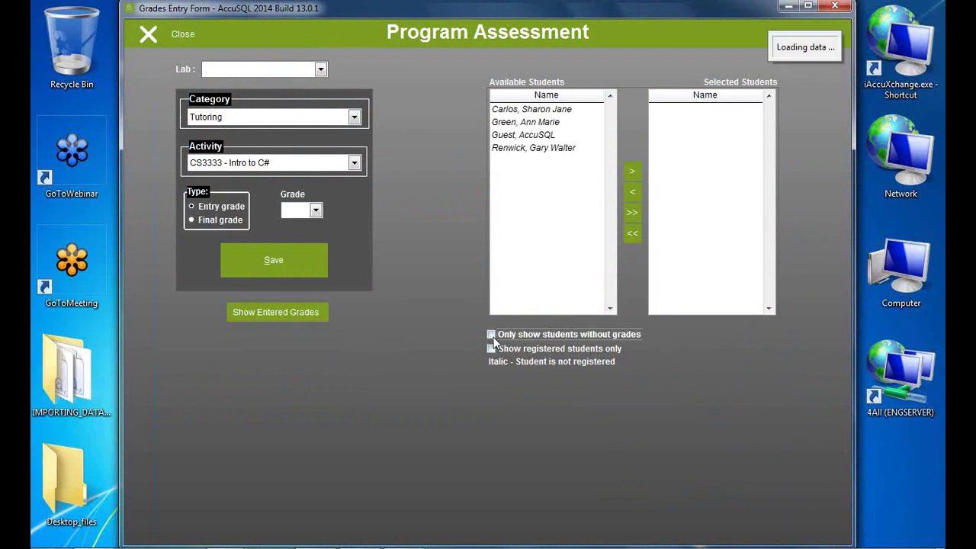
pyautogui.click(297, 318)
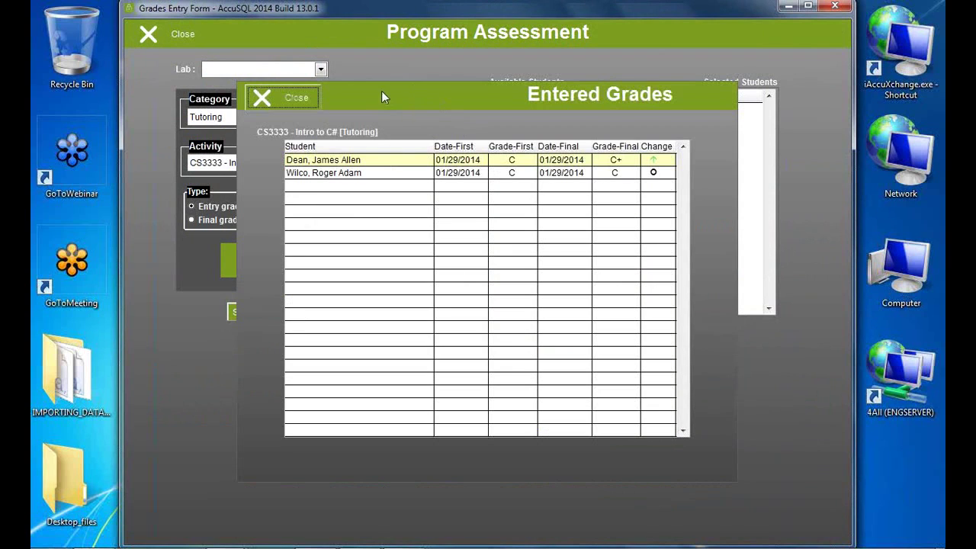
pyautogui.click(516, 160)
pyautogui.click(617, 160)
pyautogui.click(657, 159)
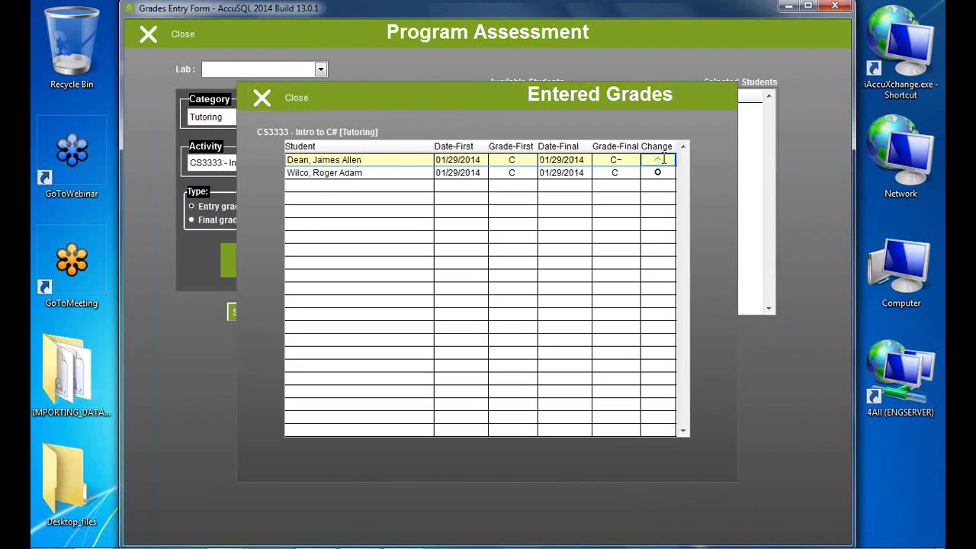
pyautogui.click(517, 172)
pyautogui.click(617, 172)
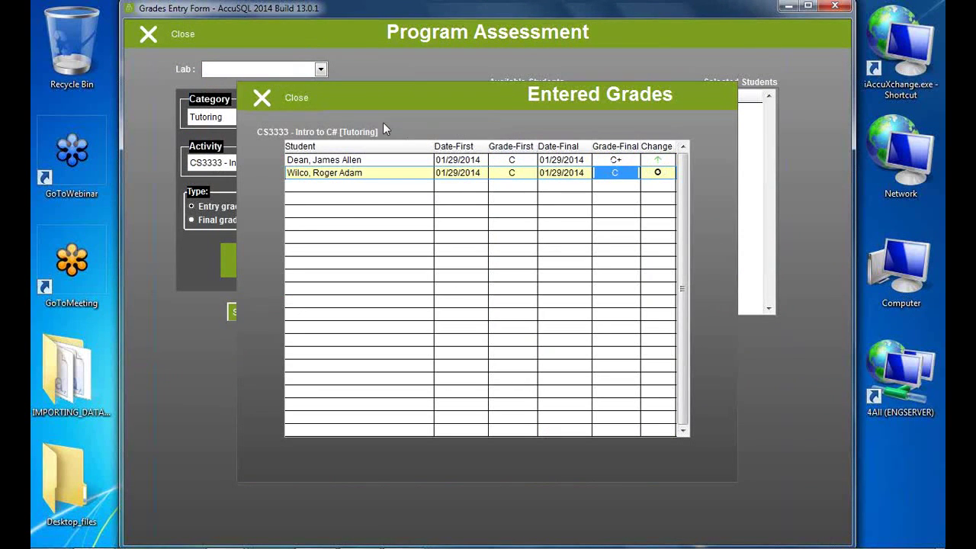
pyautogui.click(285, 96)
# - Review entered grades for CS4445 - Advanced SQL Server and ENG2202 - English Comp 1, then close
pyautogui.click(284, 163)
pyautogui.click(267, 200)
pyautogui.click(280, 314)
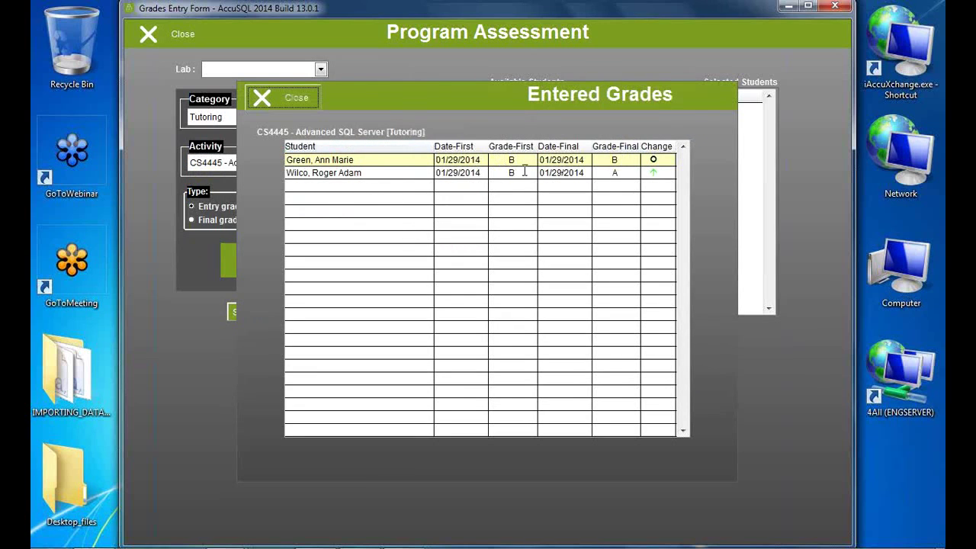
pyautogui.click(284, 98)
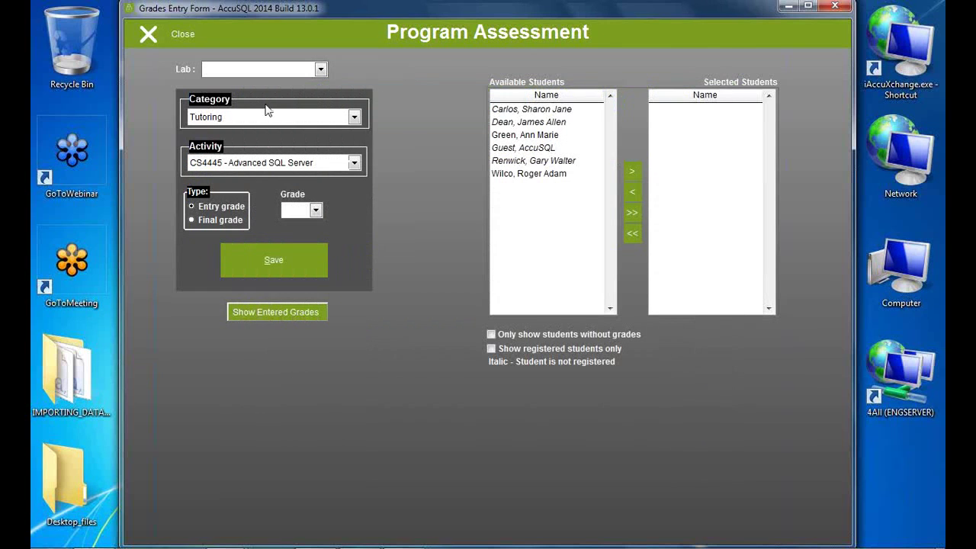
pyautogui.click(259, 163)
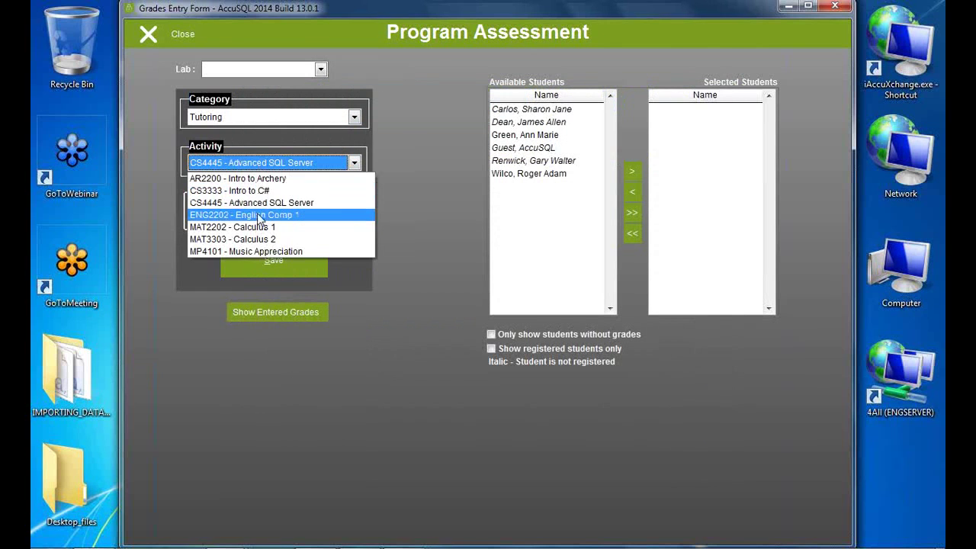
pyautogui.click(259, 213)
pyautogui.click(327, 311)
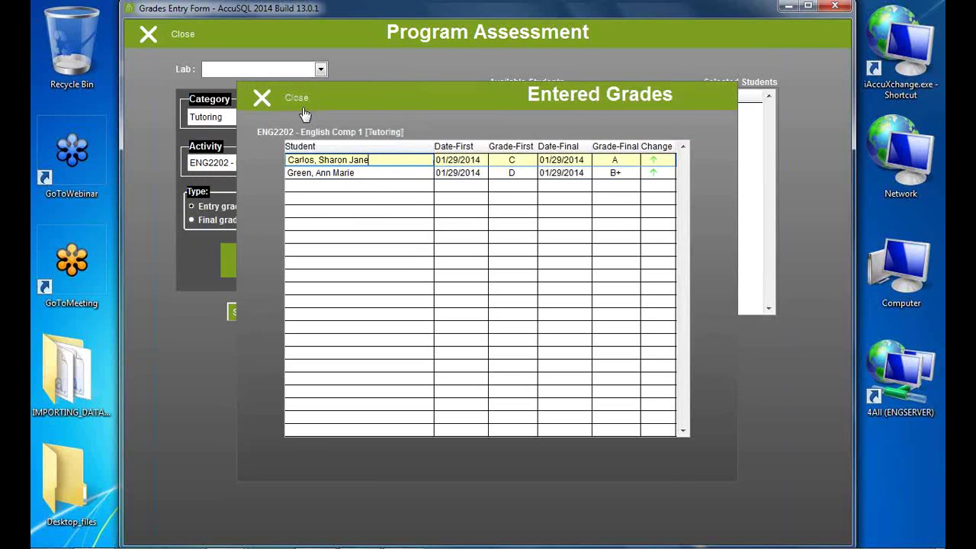
pyautogui.click(284, 97)
pyautogui.click(179, 34)
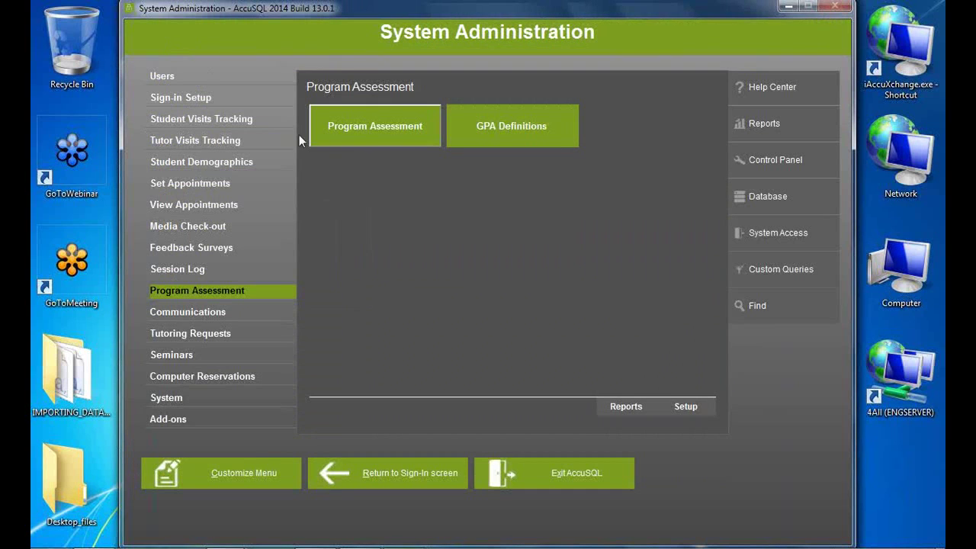
pyautogui.click(632, 399)
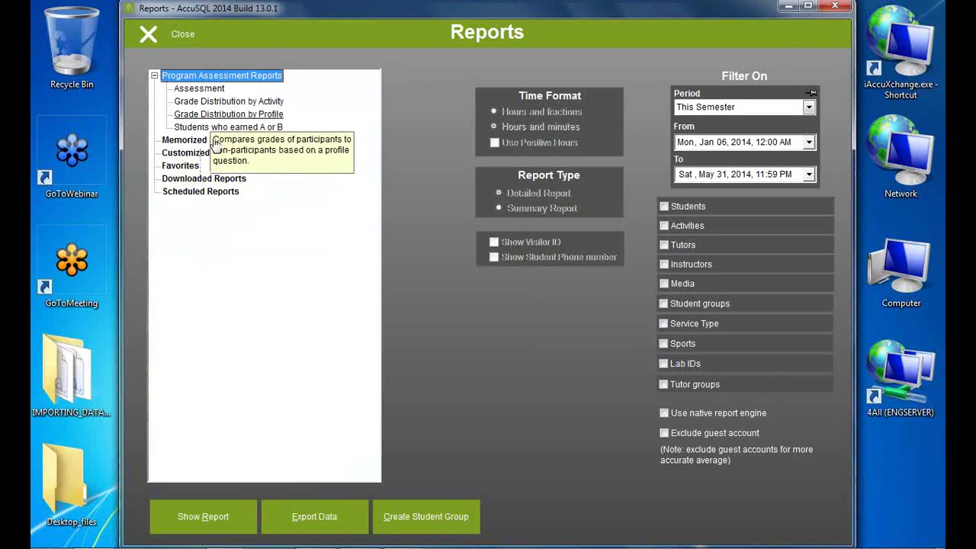
pyautogui.click(229, 102)
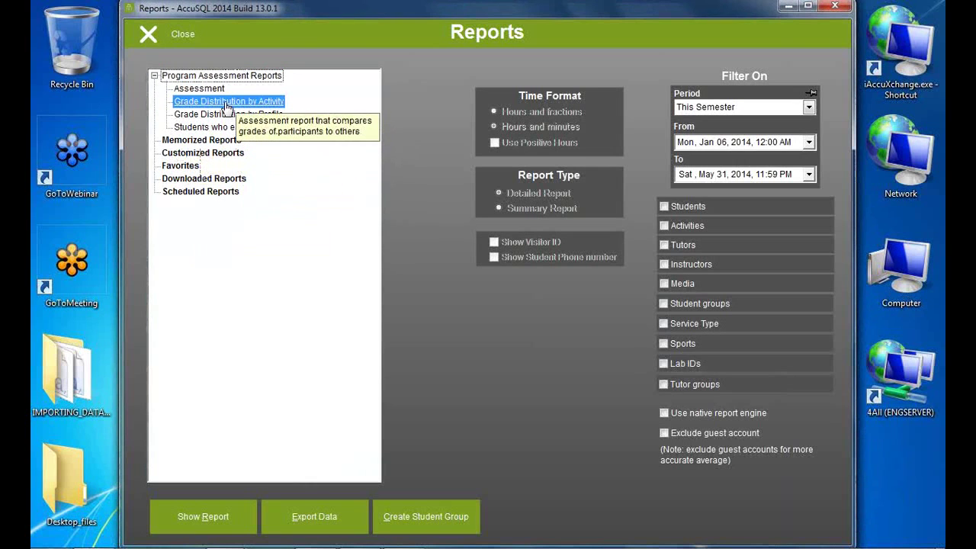
pyautogui.click(204, 516)
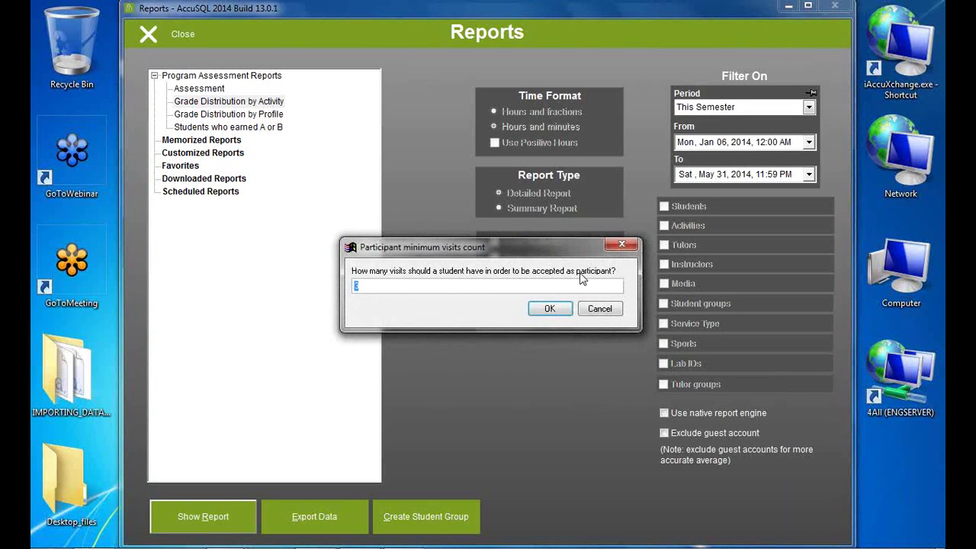
pyautogui.click(404, 287)
pyautogui.doubleClick(356, 286)
pyautogui.click(597, 312)
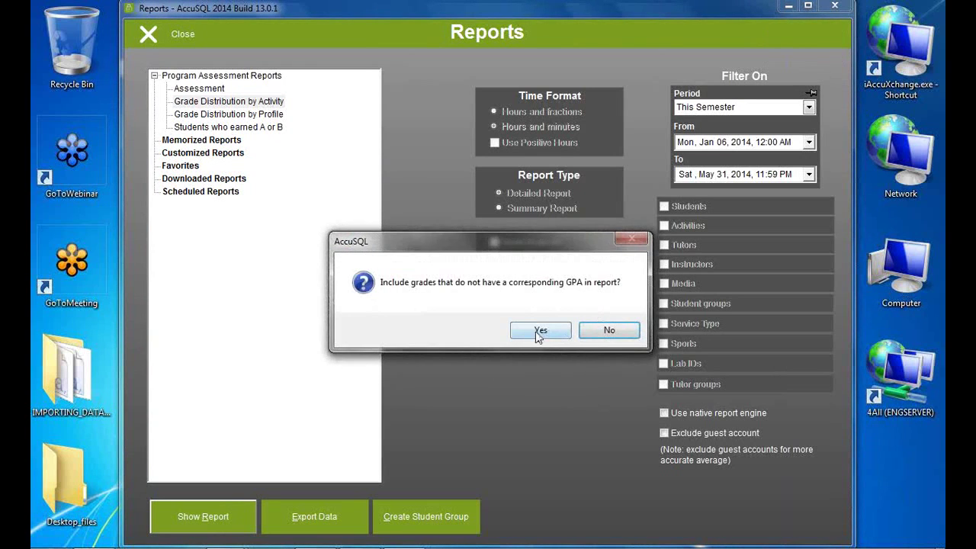
pyautogui.click(541, 331)
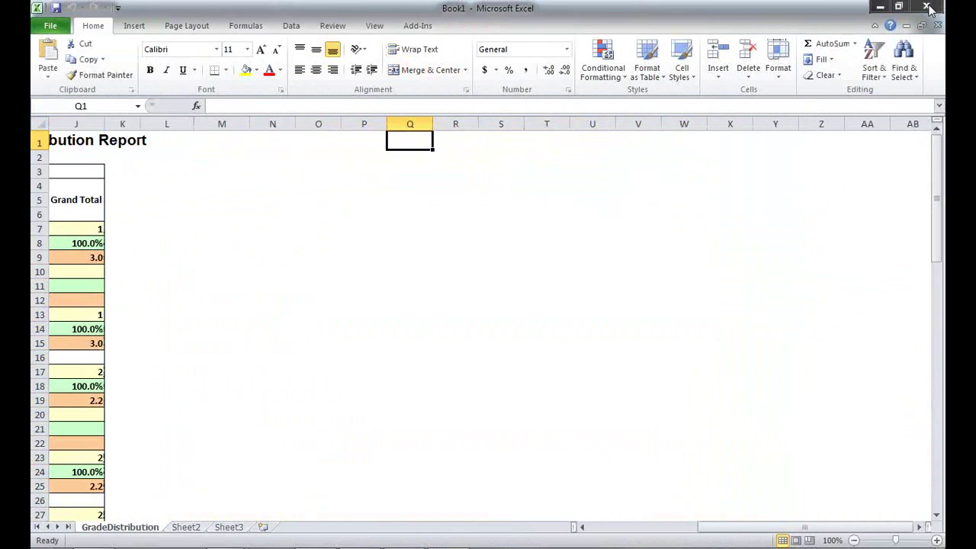
pyautogui.click(927, 7)
pyautogui.click(485, 298)
pyautogui.click(183, 35)
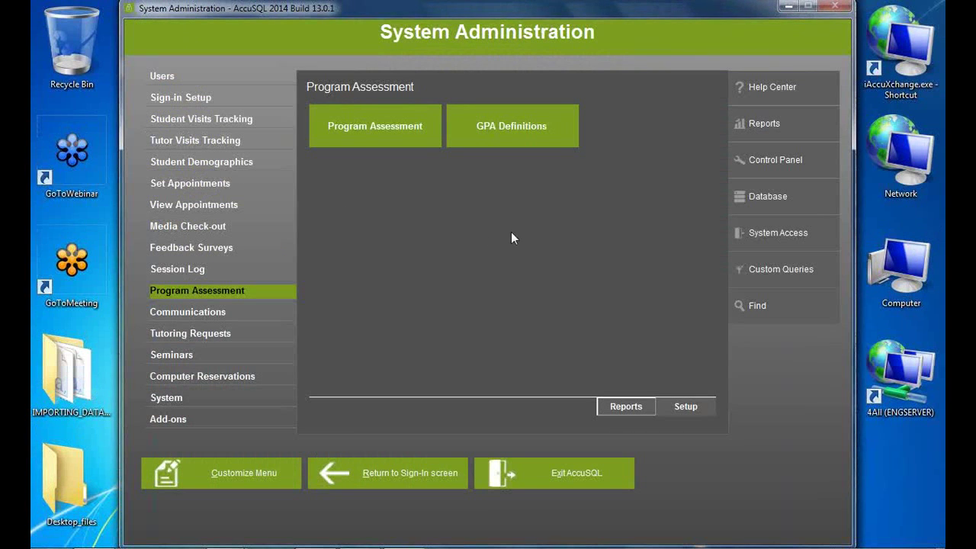
pyautogui.click(767, 196)
# - Start a text import targeting Media Stock and bring the IMPORTING_DATA_14_WEBINAR_FILES folder forward
pyautogui.click(368, 127)
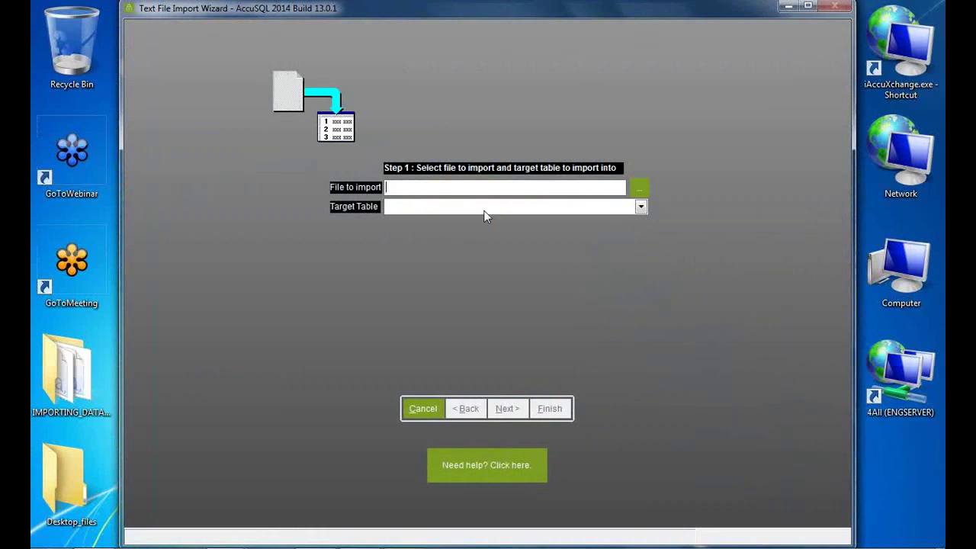
pyautogui.click(470, 206)
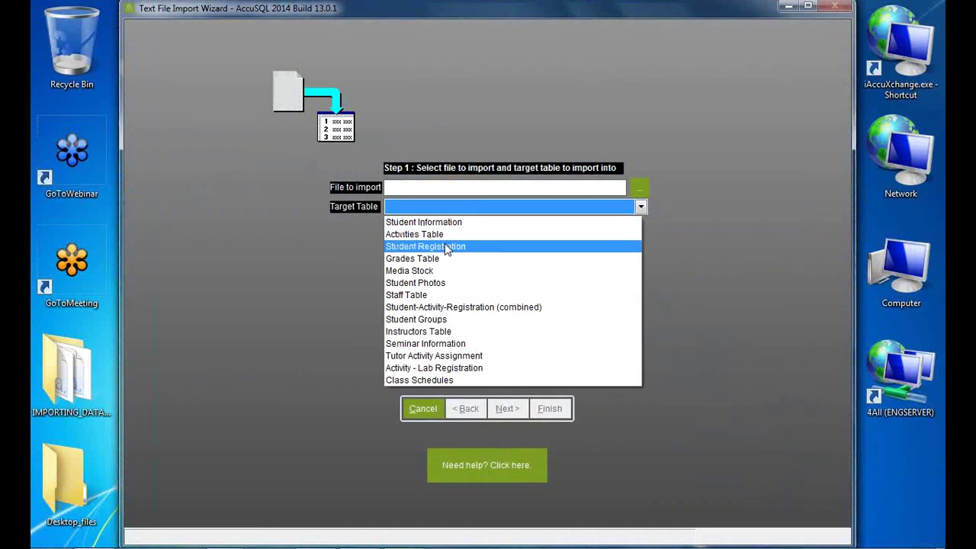
pyautogui.click(443, 271)
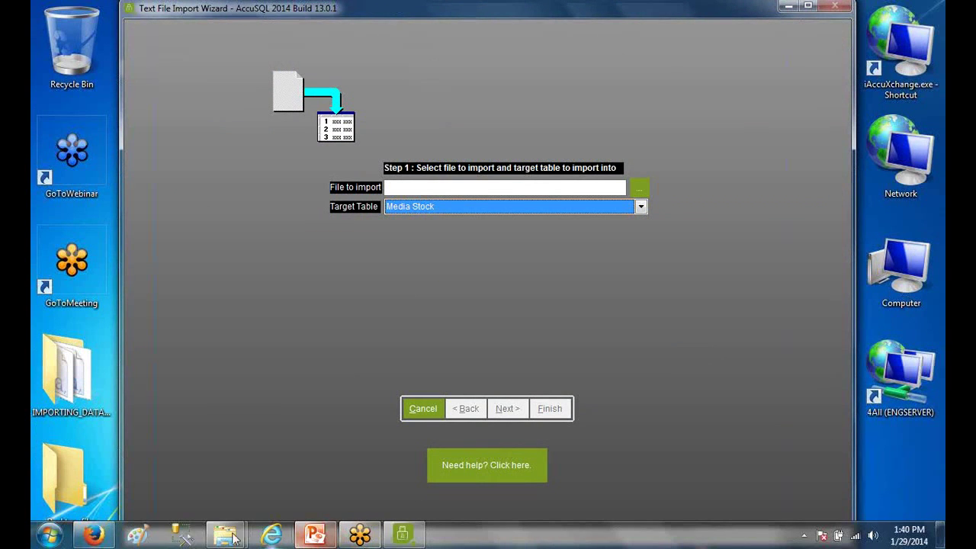
pyautogui.moveTo(225, 534)
pyautogui.click(305, 457)
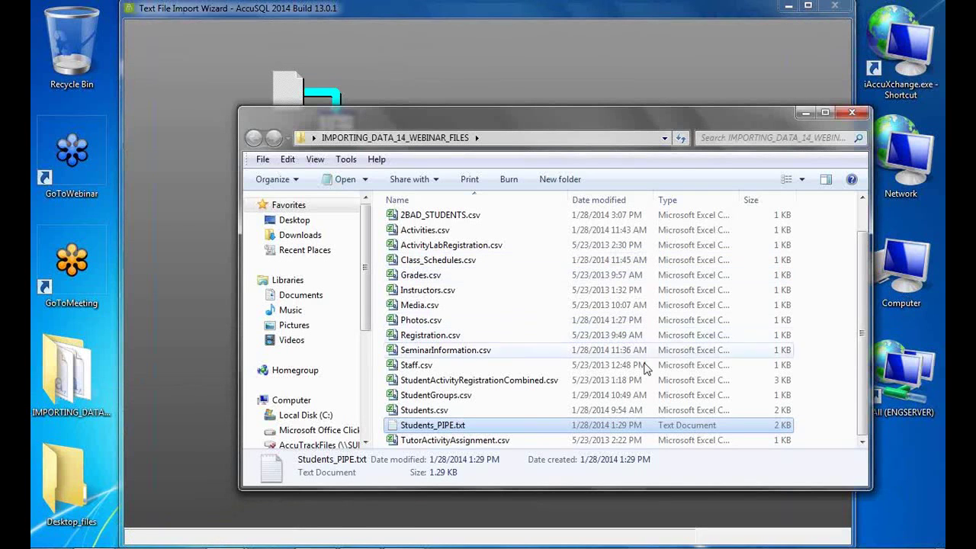
# - Check Media.csv's eight media records in Excel, close it, and cancel the import wizard
pyautogui.click(452, 306)
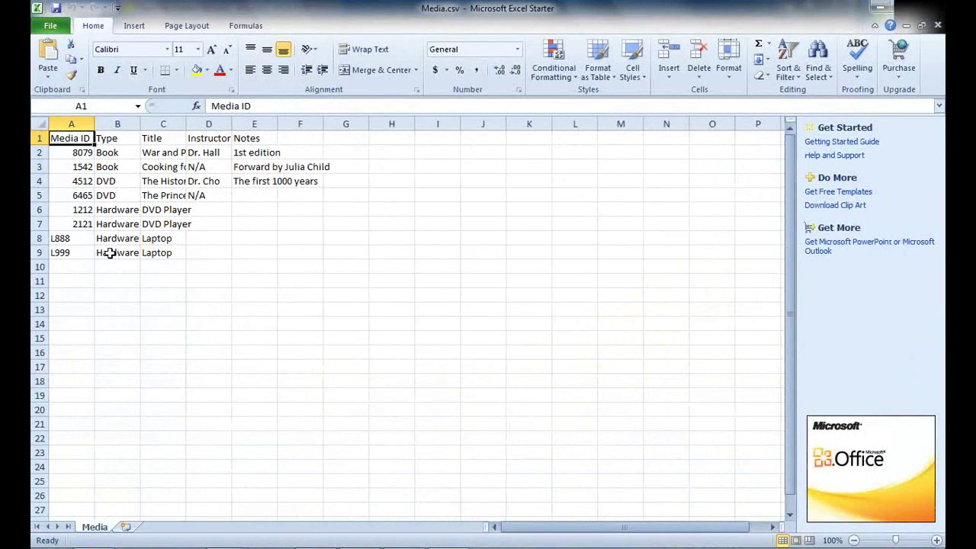
pyautogui.click(932, 7)
pyautogui.click(454, 34)
pyautogui.click(419, 406)
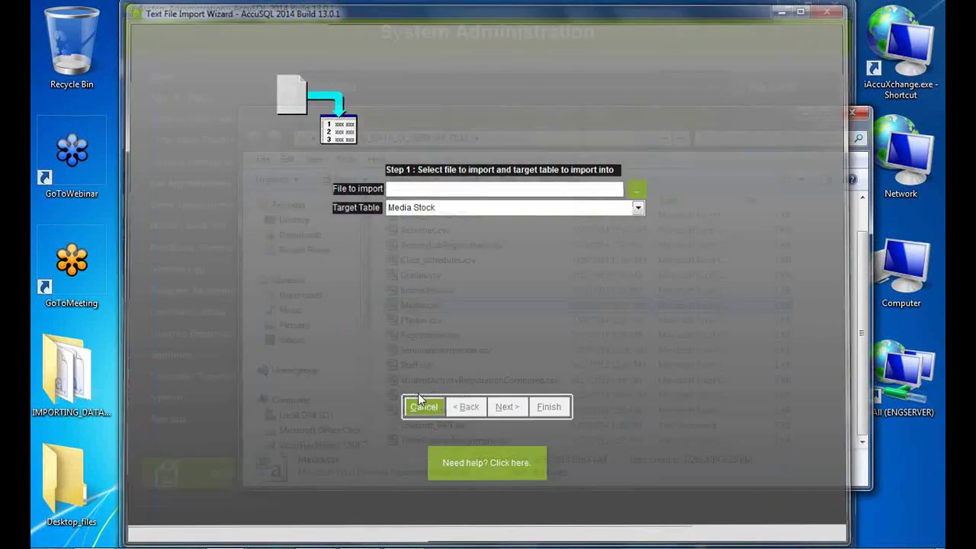
# - Open Media Stock and review the Book, DVD and Hardware media types' checkout periods
pyautogui.click(364, 18)
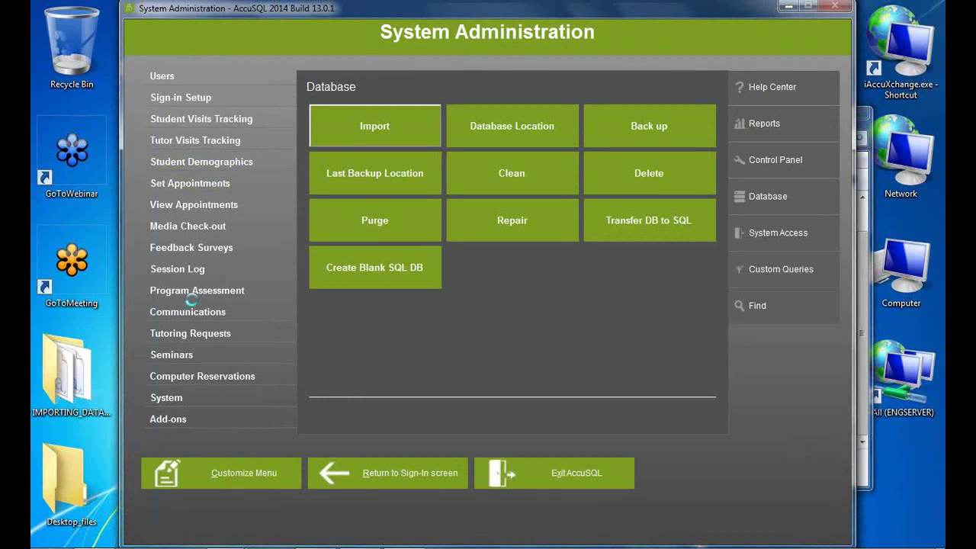
pyautogui.click(153, 227)
pyautogui.click(366, 130)
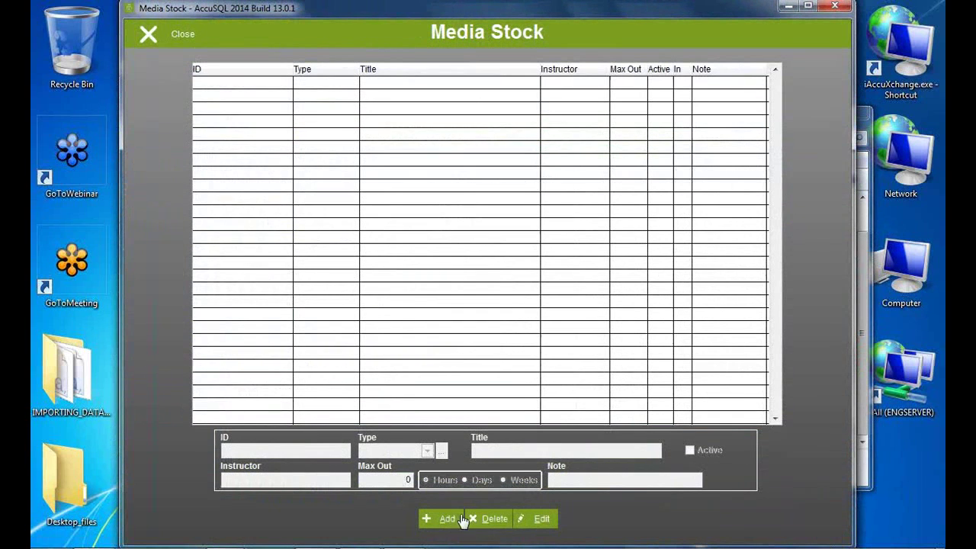
pyautogui.click(534, 520)
pyautogui.click(441, 451)
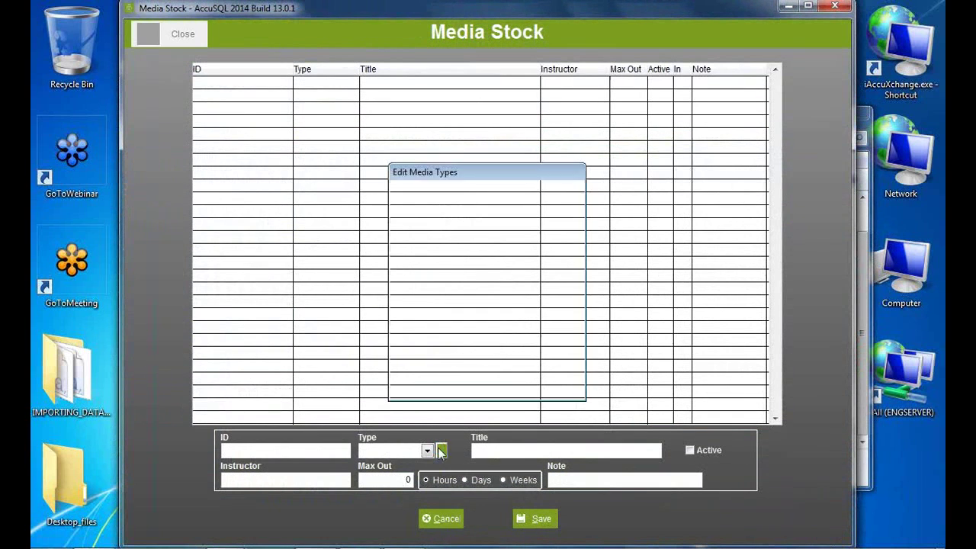
pyautogui.click(445, 241)
pyautogui.click(444, 243)
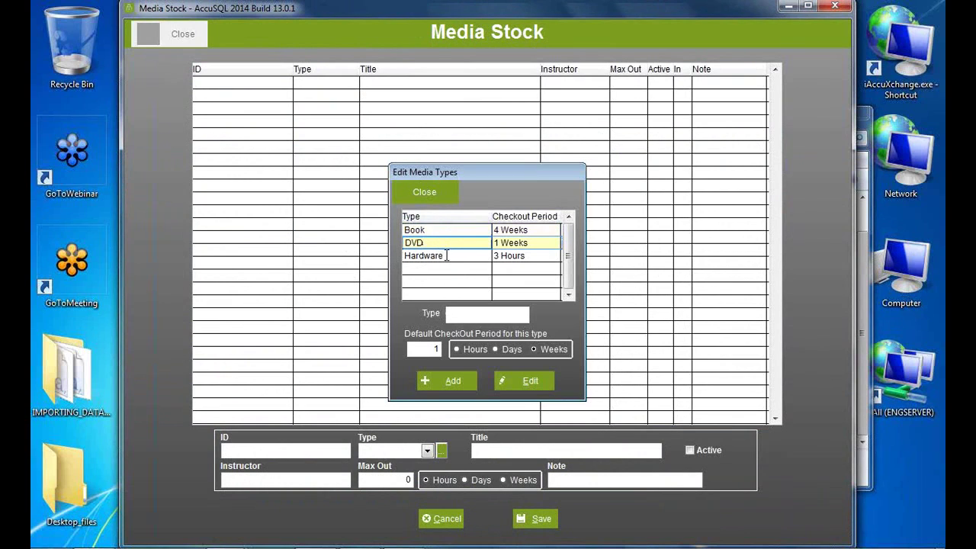
pyautogui.click(438, 230)
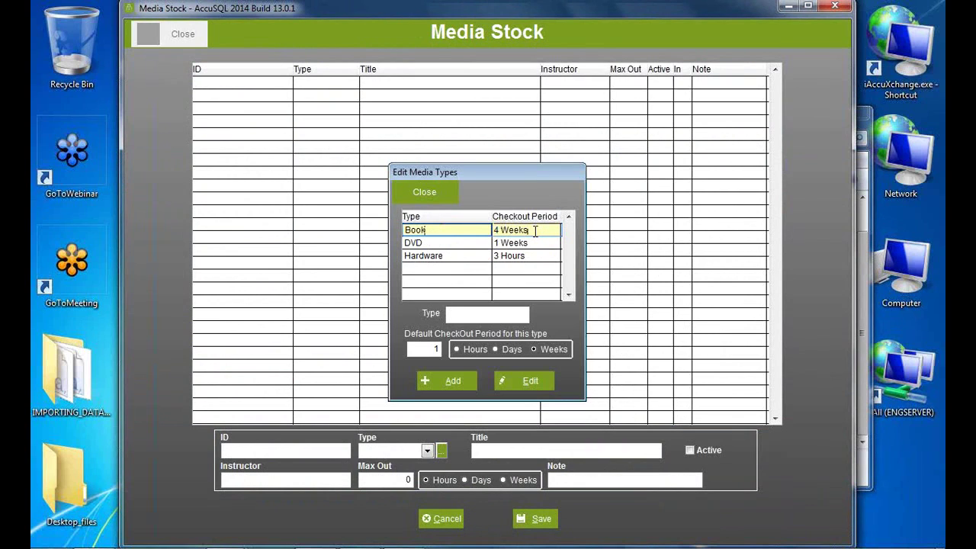
pyautogui.click(472, 241)
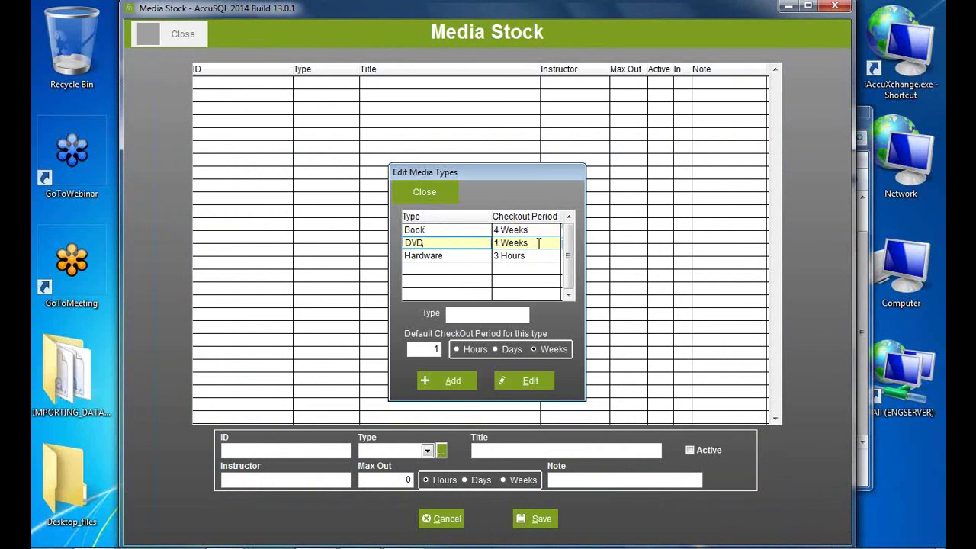
pyautogui.click(468, 257)
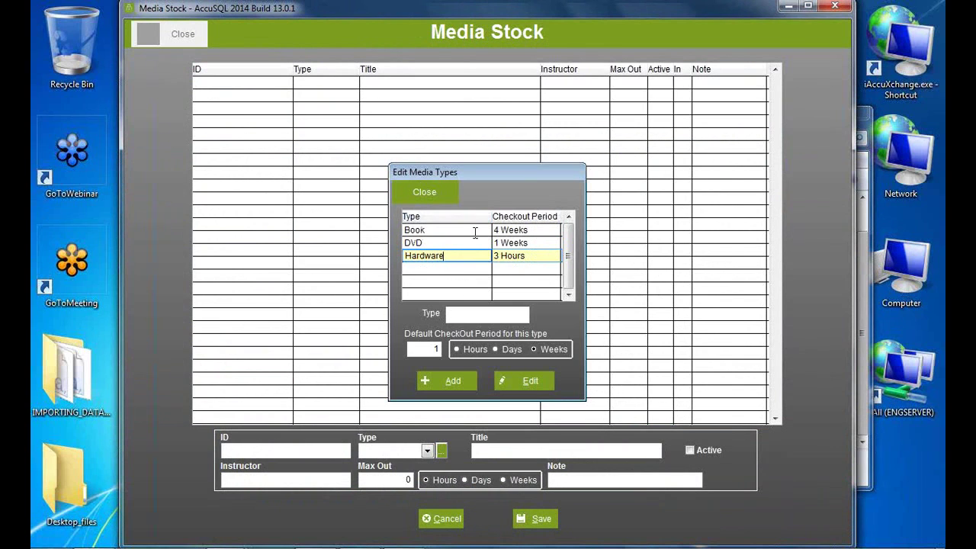
# - Close the media types editor and Media Stock without saving, then start a text file import
pyautogui.click(419, 192)
pyautogui.click(435, 521)
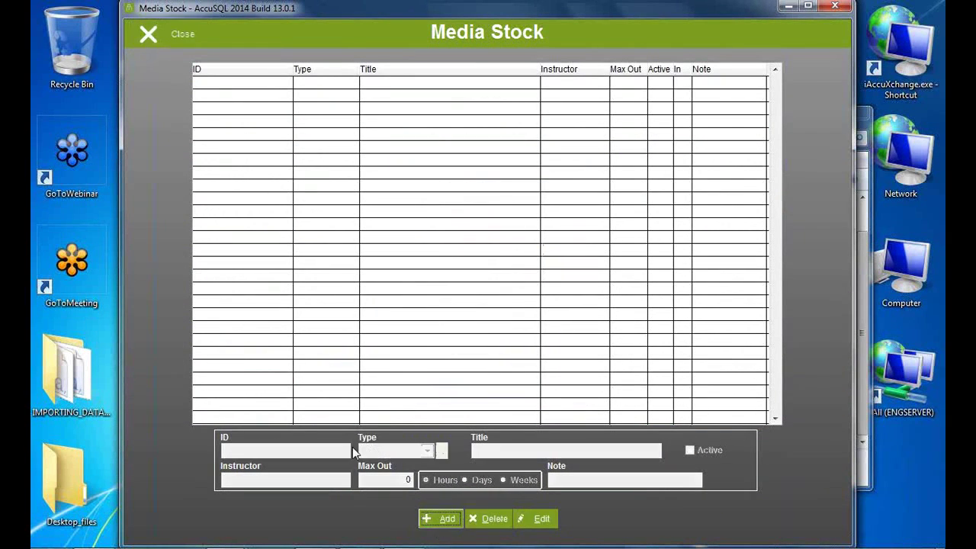
pyautogui.click(157, 40)
pyautogui.click(785, 195)
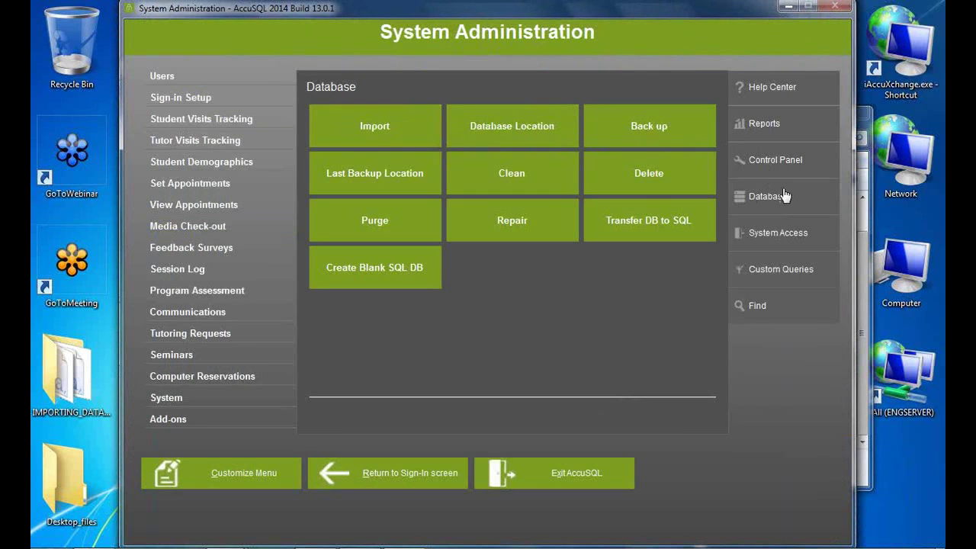
pyautogui.click(363, 128)
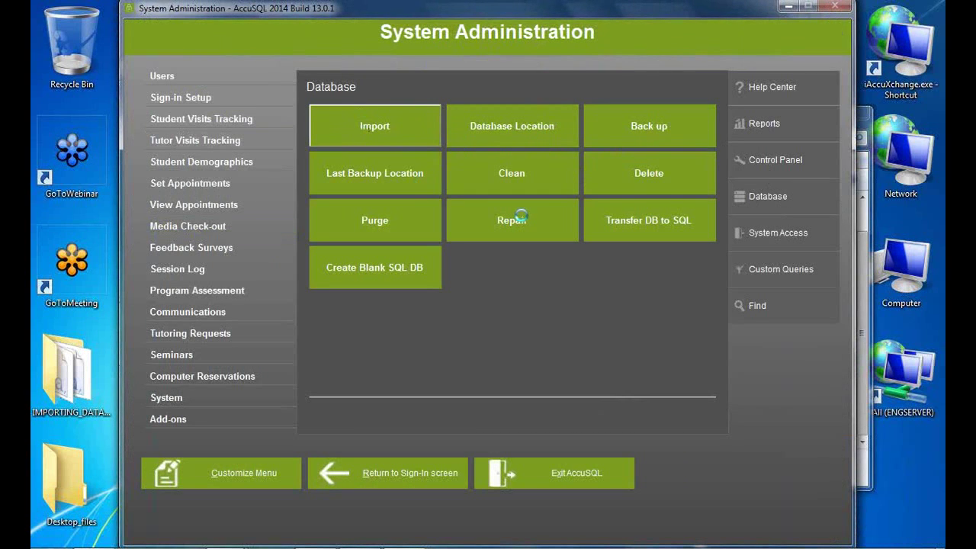
# - Target the Media Stock table with Media.csv as the import file and reach field mapping
pyautogui.click(633, 205)
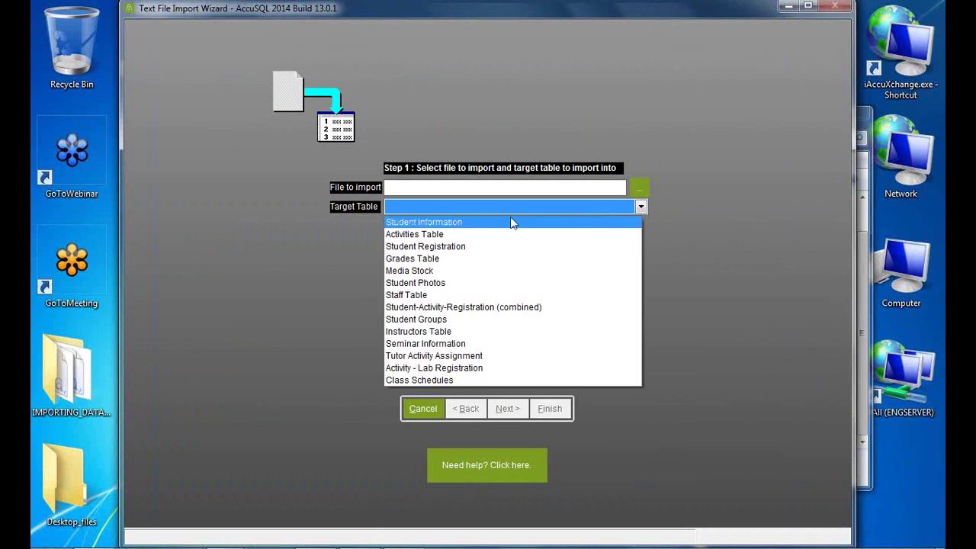
pyautogui.click(468, 272)
pyautogui.click(637, 190)
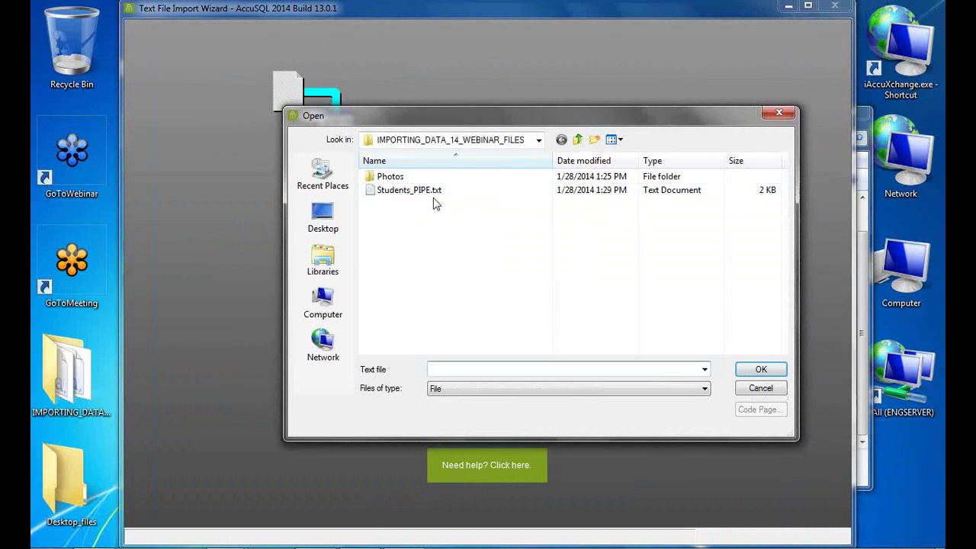
pyautogui.click(460, 389)
pyautogui.click(450, 401)
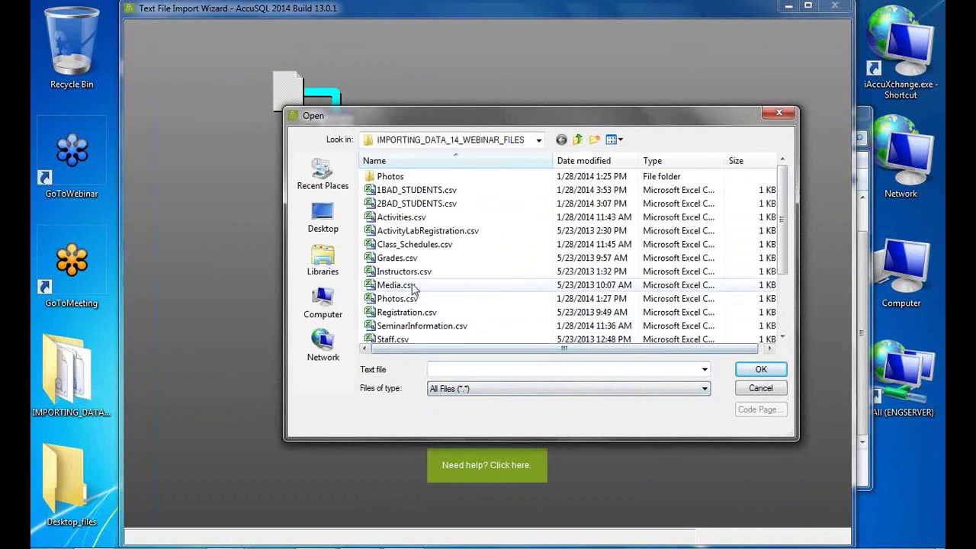
pyautogui.click(399, 287)
pyautogui.click(759, 372)
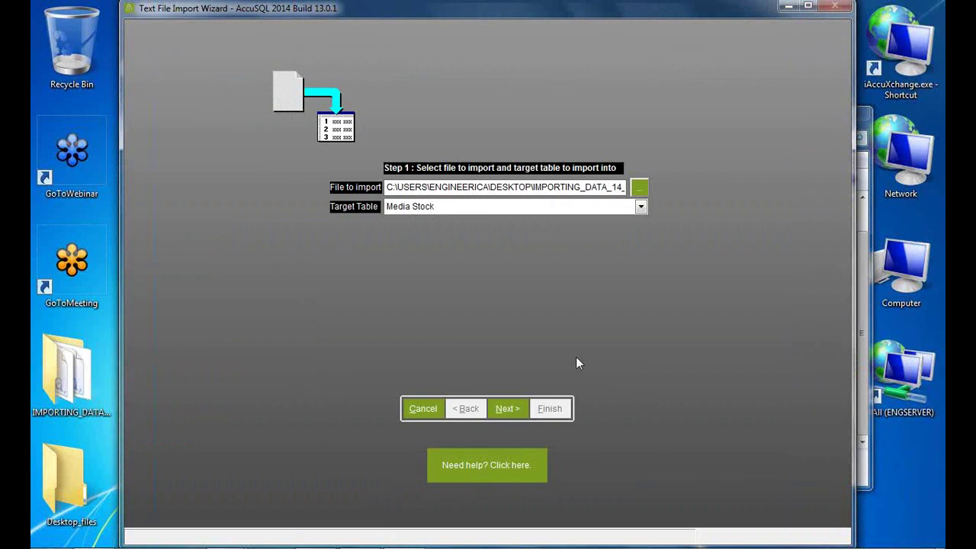
pyautogui.click(506, 407)
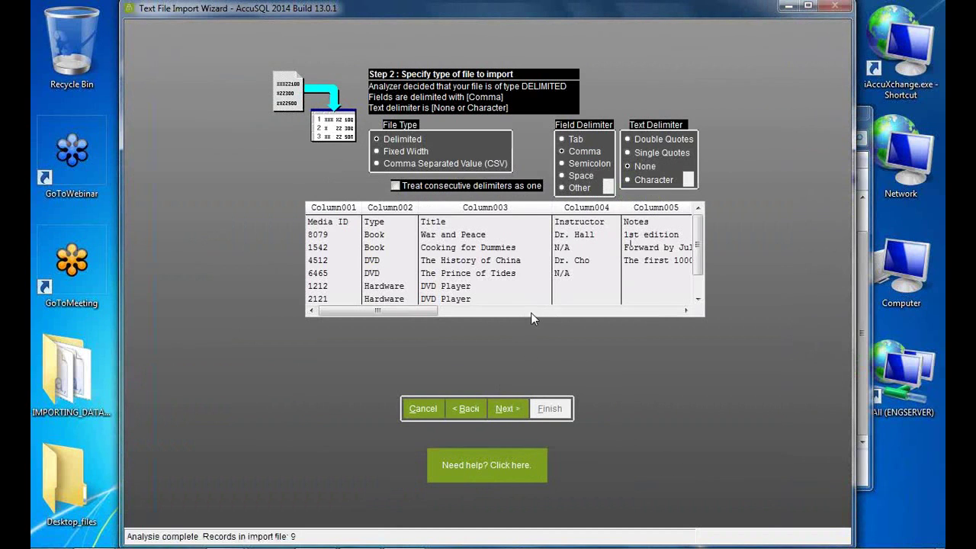
pyautogui.click(531, 312)
pyautogui.click(514, 410)
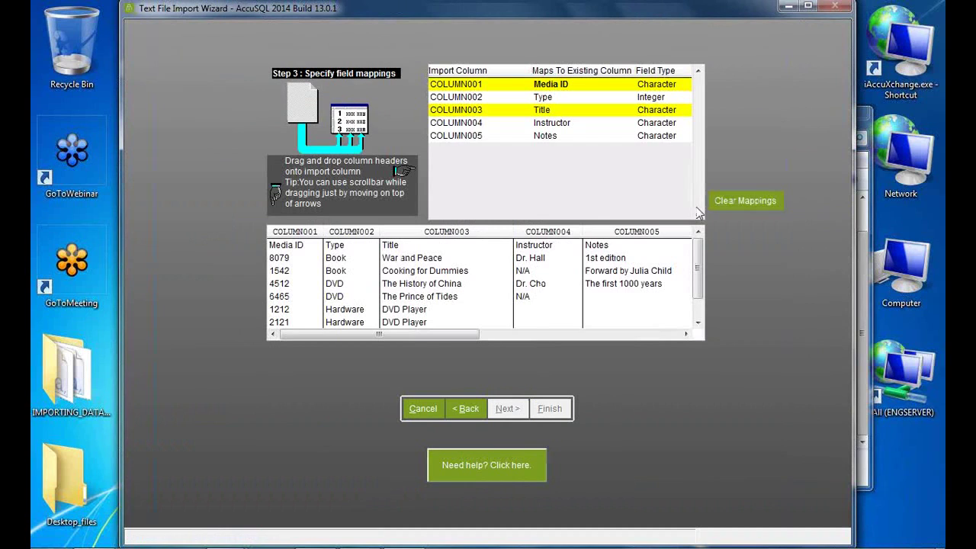
# - Map COLUMN001–005 to Media ID, Type, Title, Instructor and Notes, then import all records
pyautogui.click(732, 201)
pyautogui.moveTo(297, 232); pyautogui.dragTo(433, 93)
pyautogui.moveTo(350, 241); pyautogui.dragTo(465, 97)
pyautogui.moveTo(438, 237); pyautogui.dragTo(459, 113)
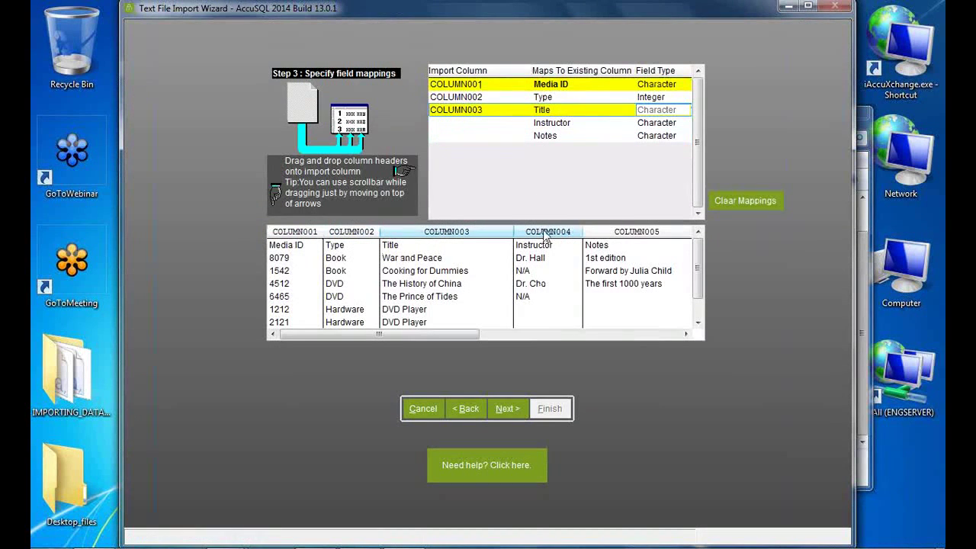
pyautogui.moveTo(554, 239); pyautogui.dragTo(459, 125)
pyautogui.moveTo(605, 230); pyautogui.dragTo(460, 136)
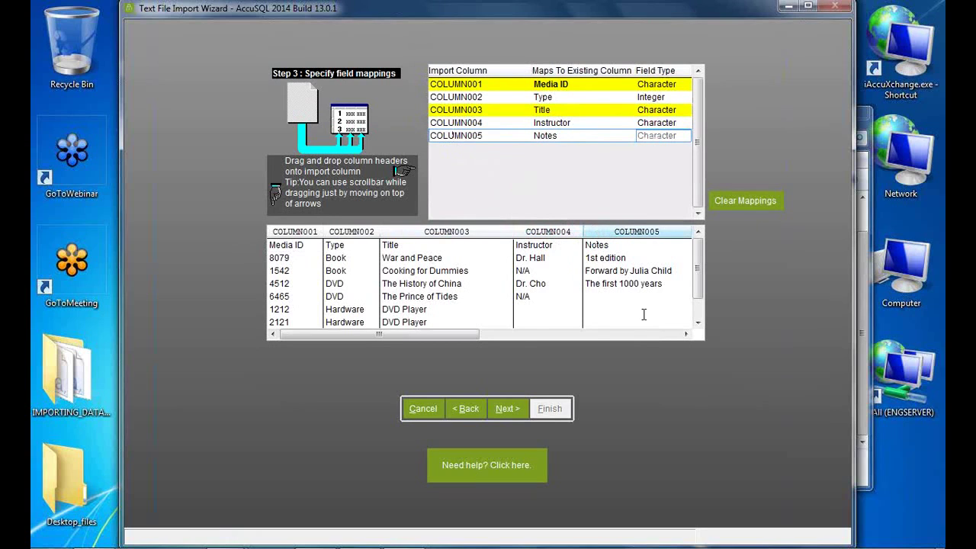
pyautogui.click(505, 413)
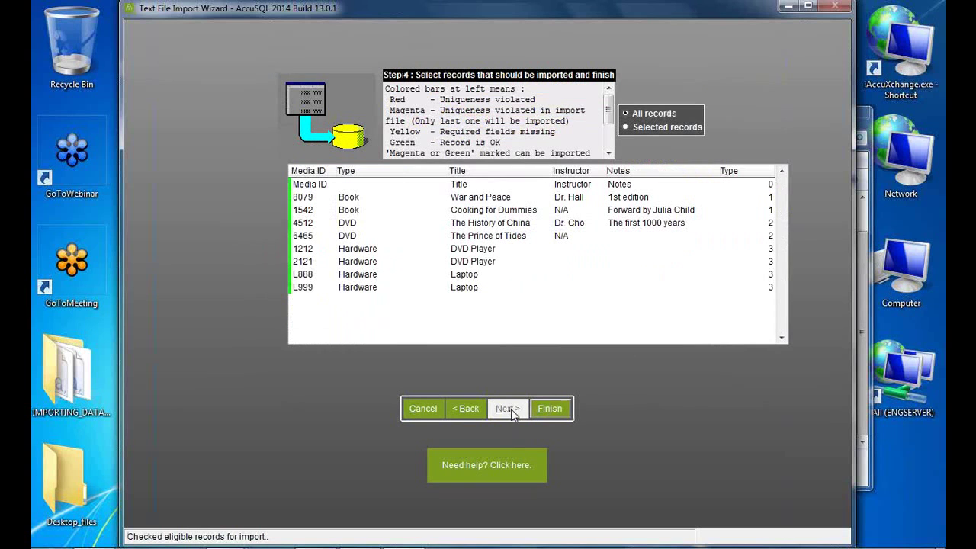
pyautogui.click(550, 412)
pyautogui.click(816, 412)
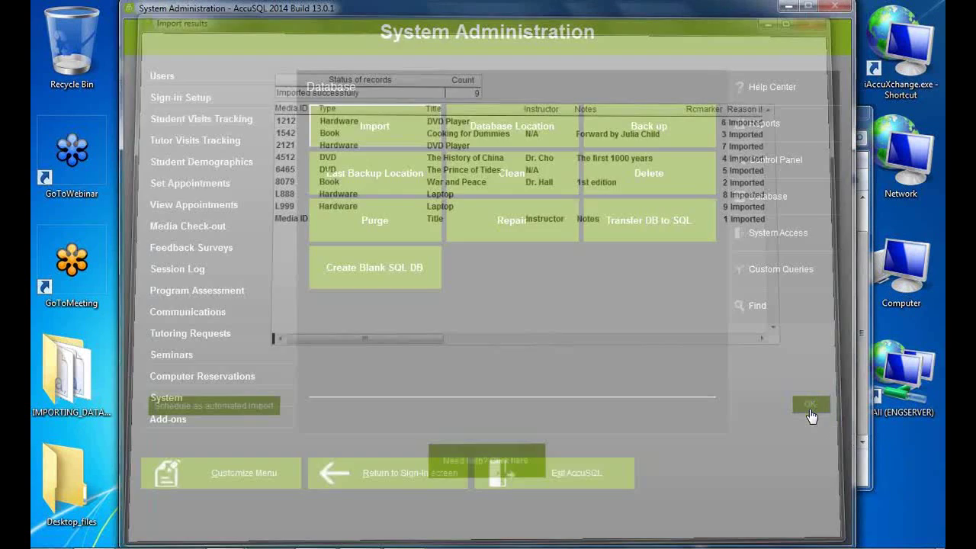
# - Delete the stray 'Media ID' header record from Media Stock and close the table
pyautogui.click(210, 226)
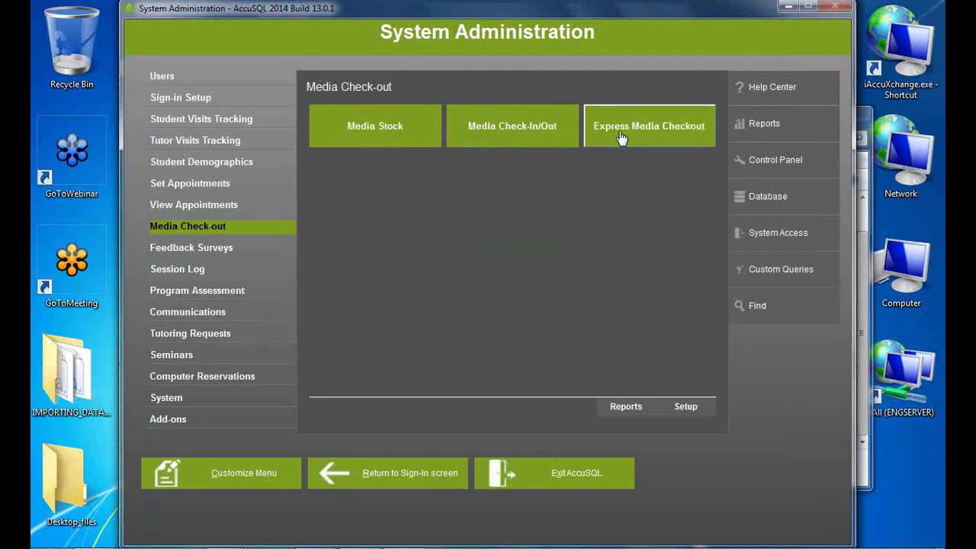
pyautogui.click(361, 127)
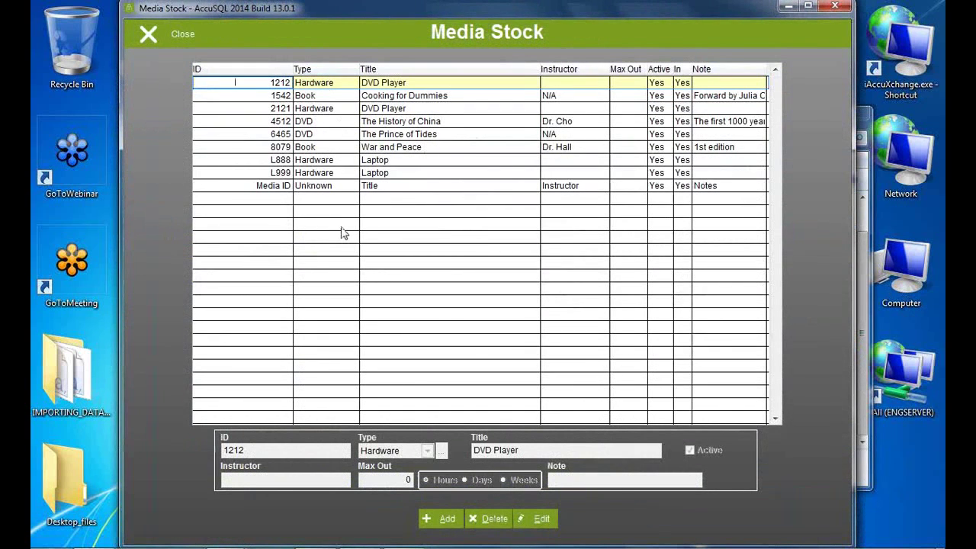
pyautogui.click(284, 187)
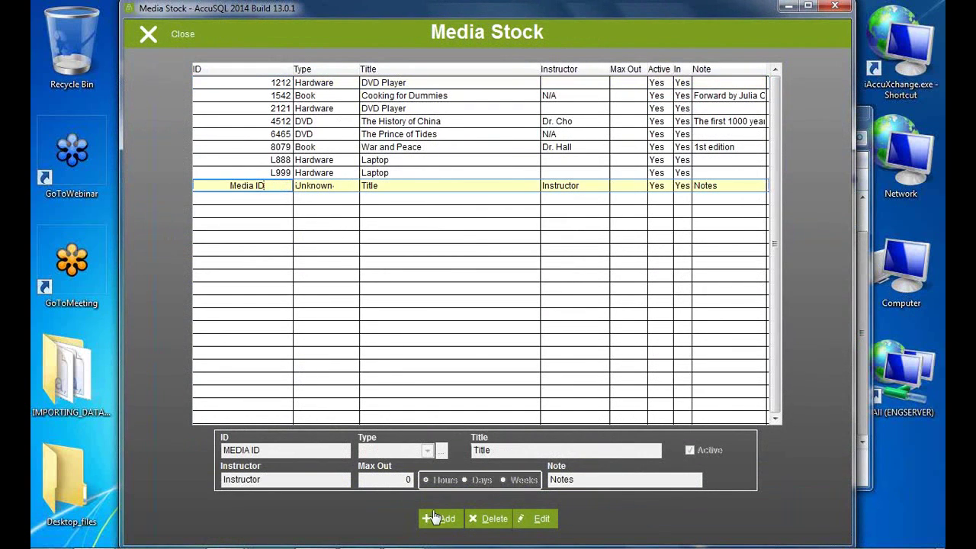
pyautogui.click(491, 521)
pyautogui.click(496, 329)
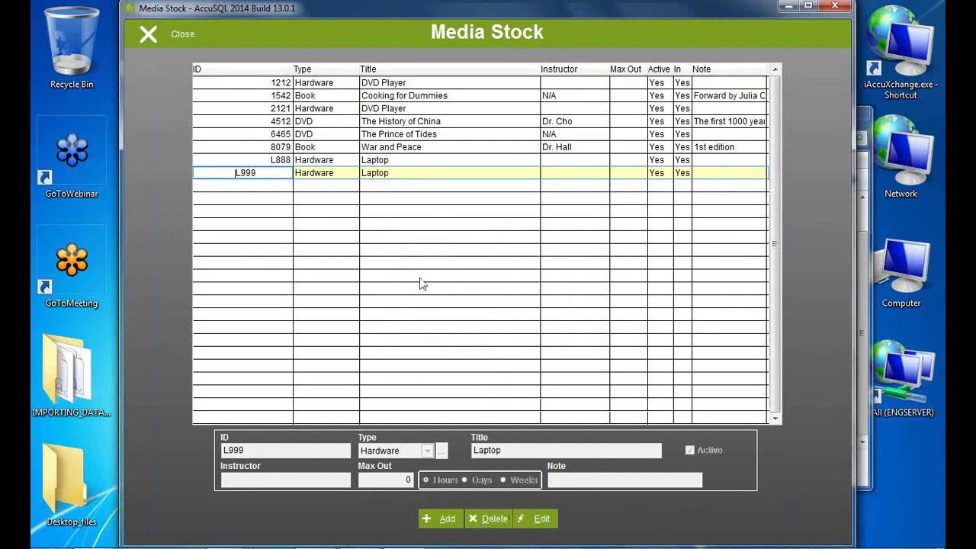
pyautogui.click(177, 35)
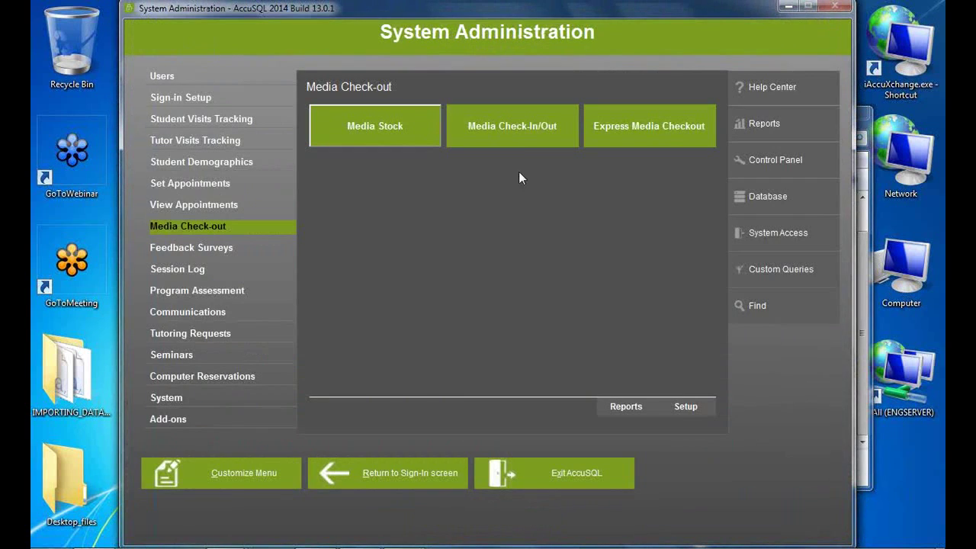
# - Select the available DVD Player 1212 in the Media Check-In/Out form
pyautogui.click(546, 142)
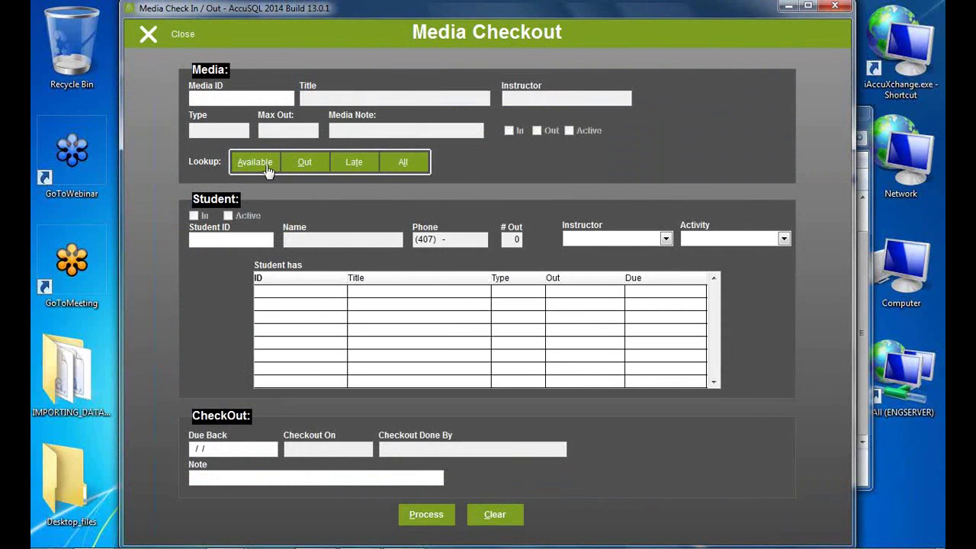
pyautogui.click(255, 163)
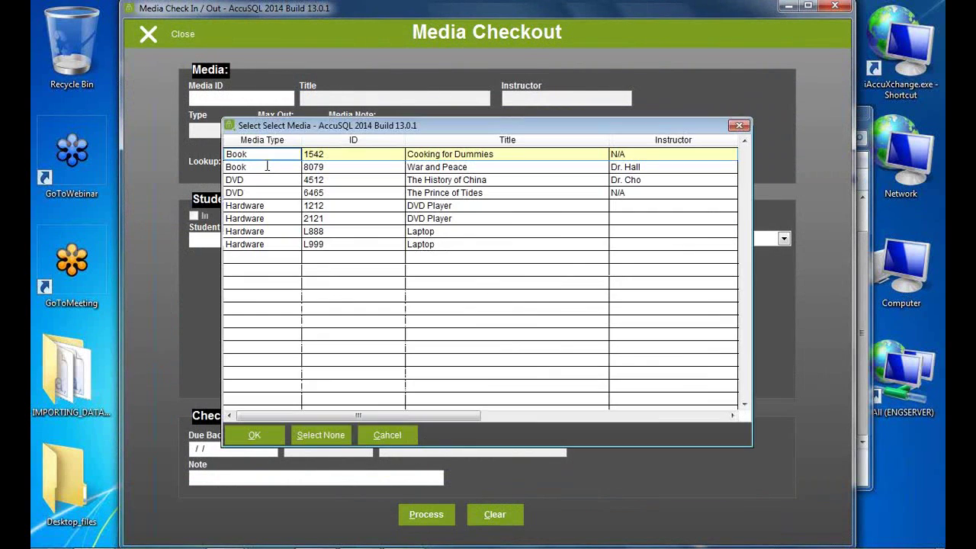
pyautogui.click(264, 206)
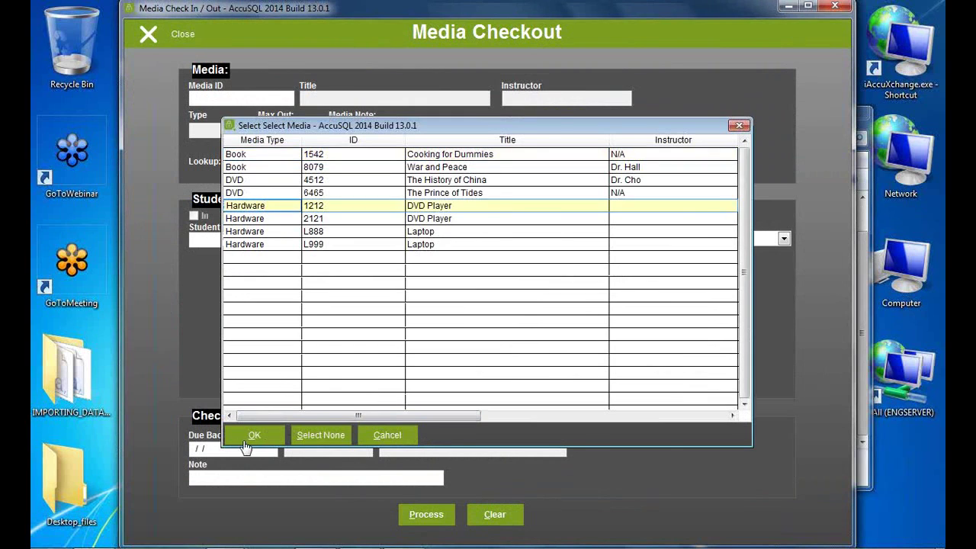
pyautogui.click(254, 435)
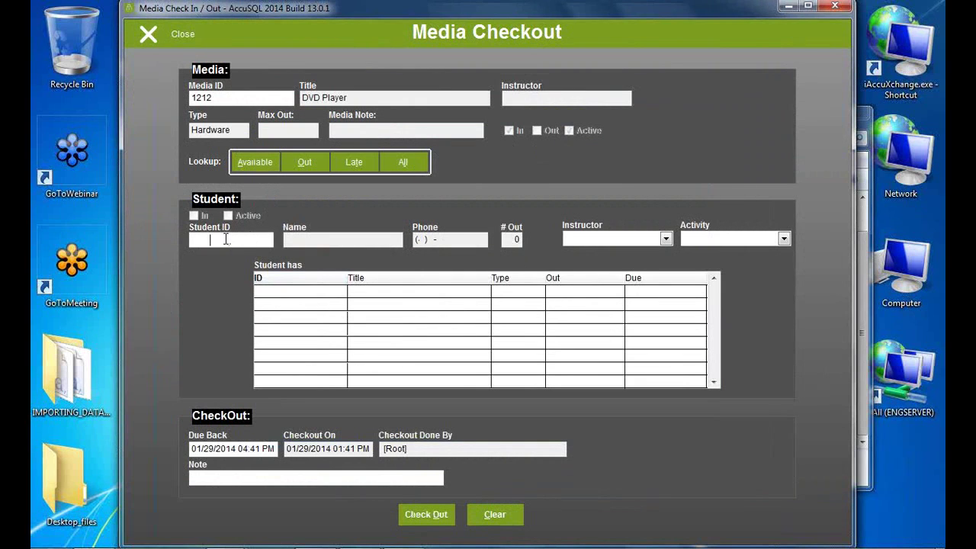
# - Check it out to the student by ID for Calculus 1, skipping the printed slip
pyautogui.click(254, 239)
pyautogui.write('444444444')
pyautogui.press('Tab')
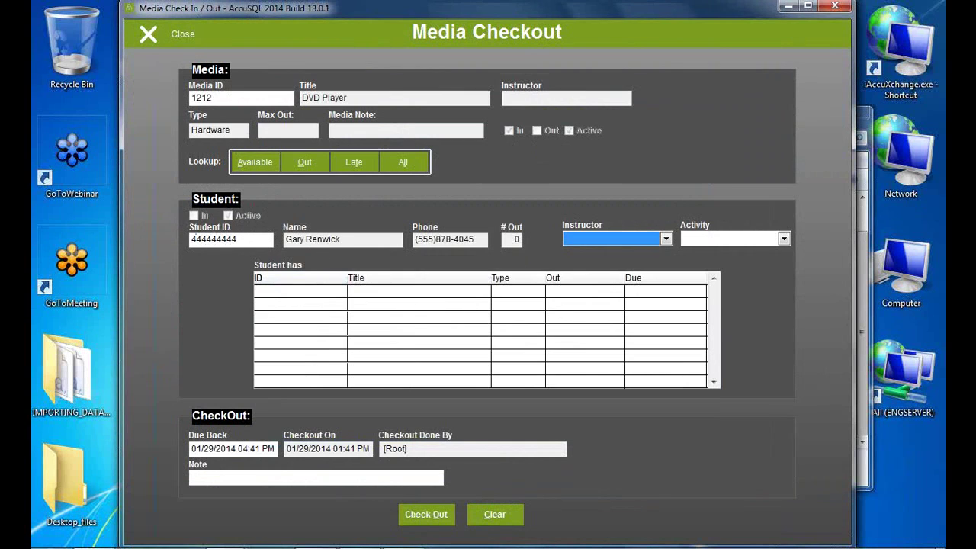
pyautogui.click(640, 239)
pyautogui.click(602, 265)
pyautogui.click(717, 237)
pyautogui.click(717, 267)
pyautogui.click(442, 515)
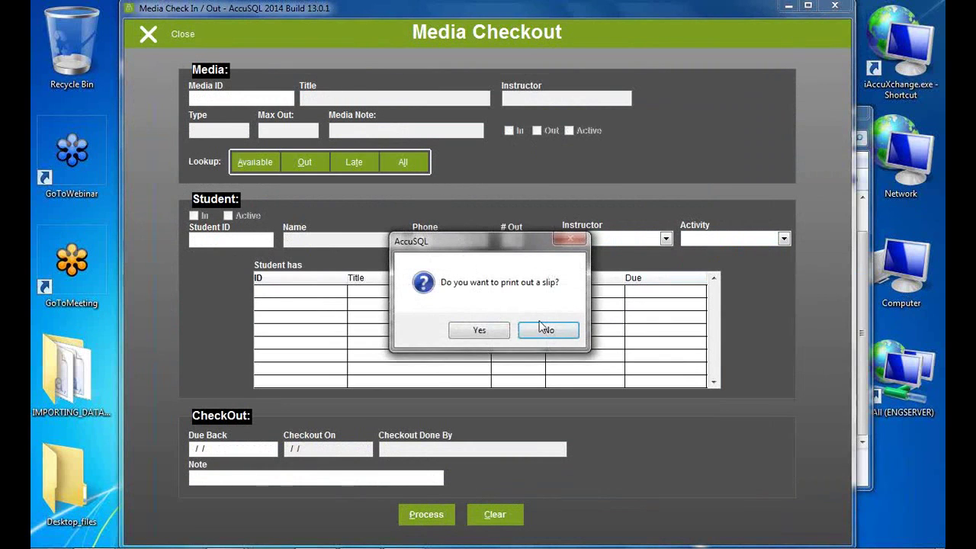
pyautogui.click(545, 329)
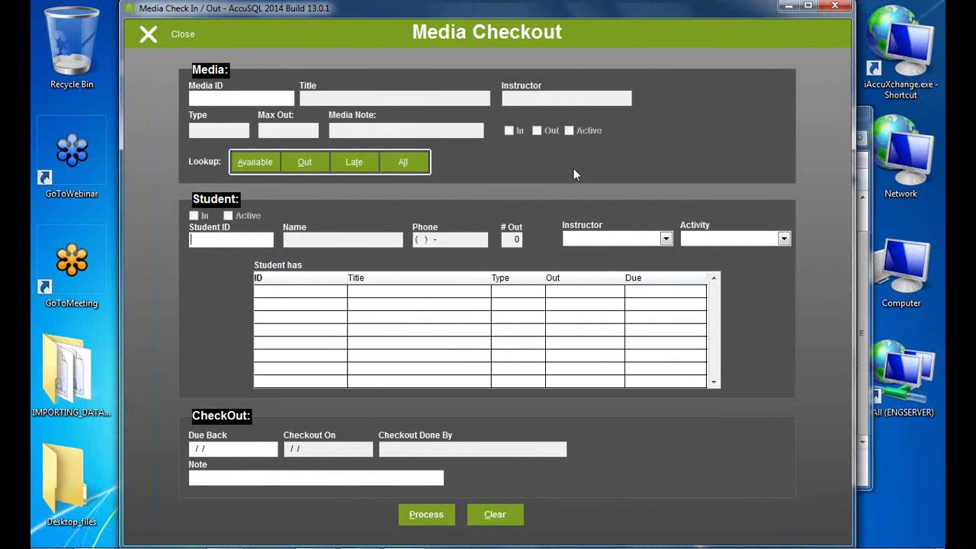
pyautogui.click(159, 35)
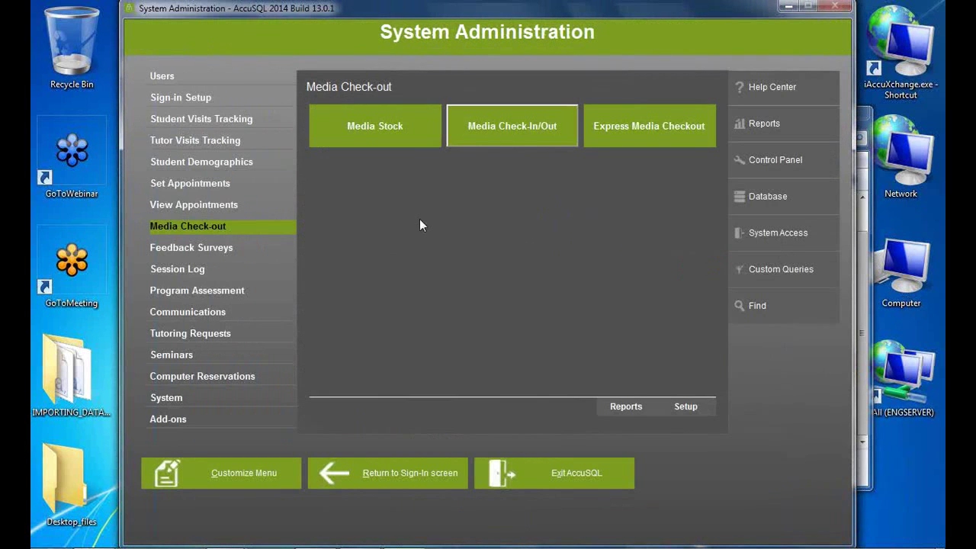
# - Start a new text file import with Student Photos as the target table
pyautogui.click(743, 196)
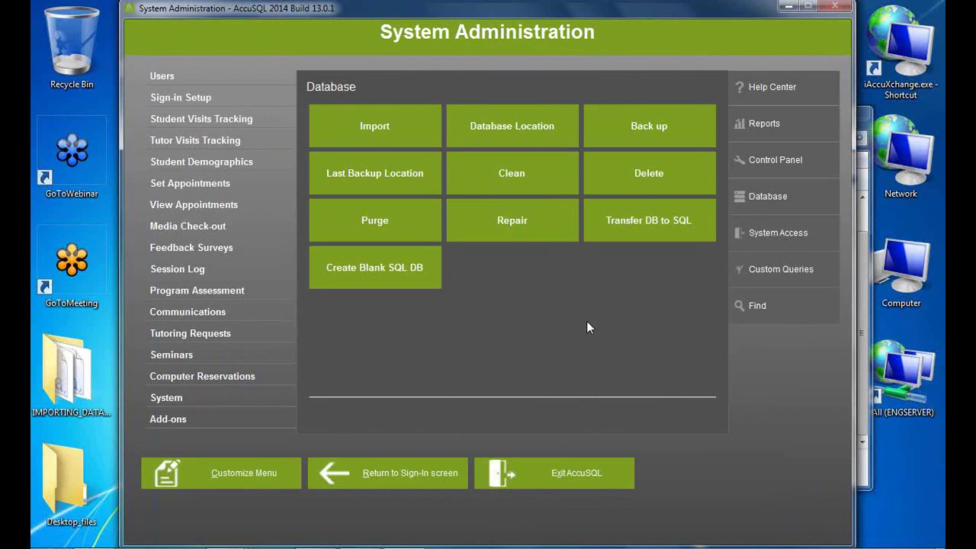
pyautogui.click(359, 131)
pyautogui.click(436, 209)
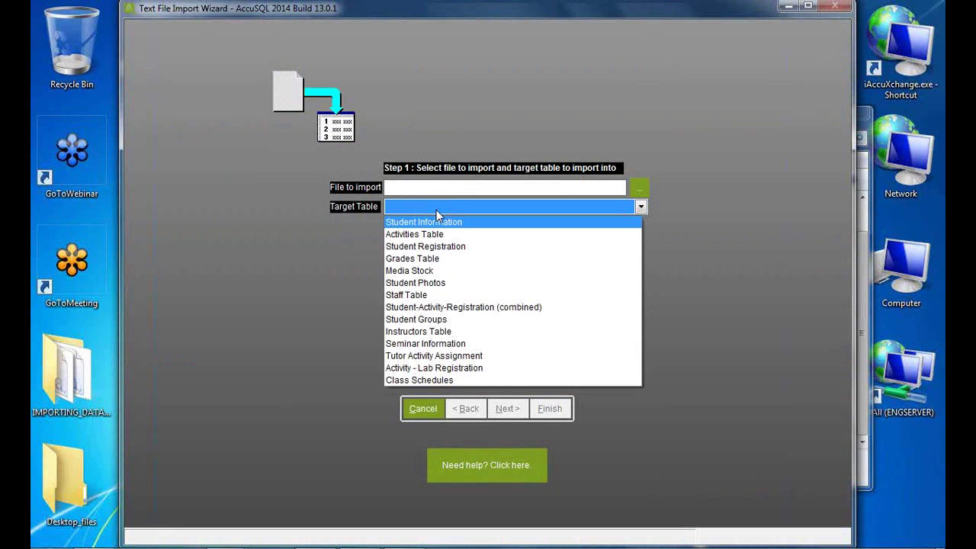
pyautogui.click(450, 285)
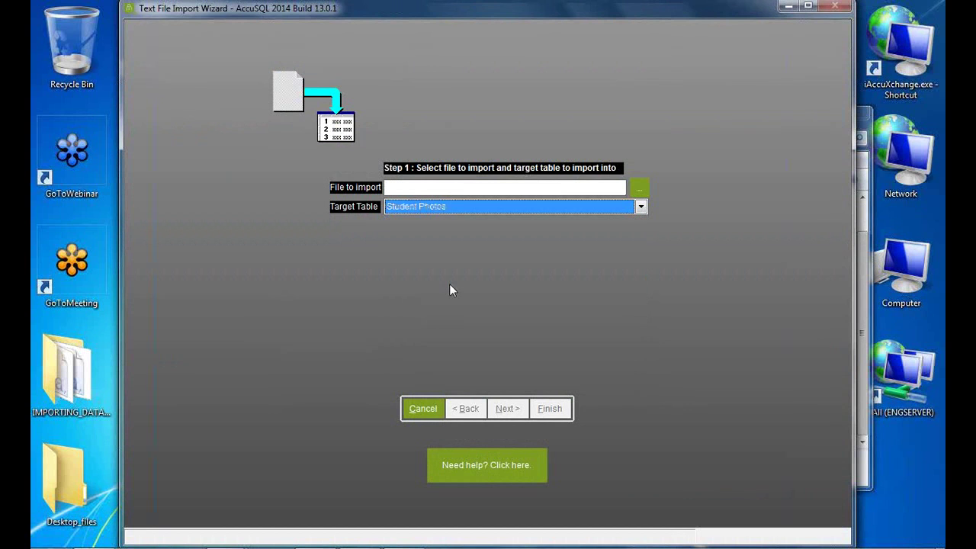
# - Browse to Students_PIPE.txt, then cancel the wizard and open the Students records
pyautogui.click(639, 188)
pyautogui.click(481, 389)
pyautogui.click(474, 402)
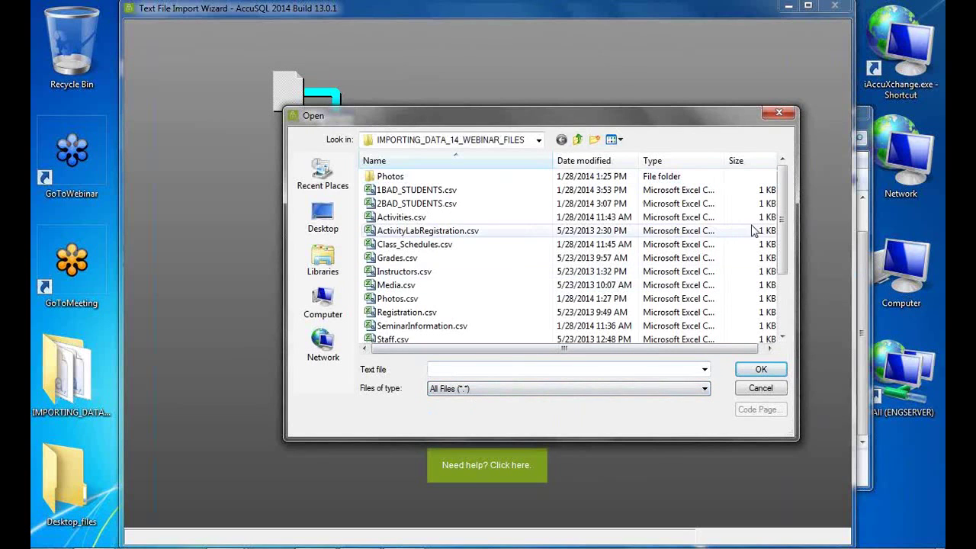
pyautogui.moveTo(775, 244); pyautogui.dragTo(776, 303)
pyautogui.click(412, 312)
pyautogui.click(761, 369)
pyautogui.click(411, 408)
pyautogui.click(345, 116)
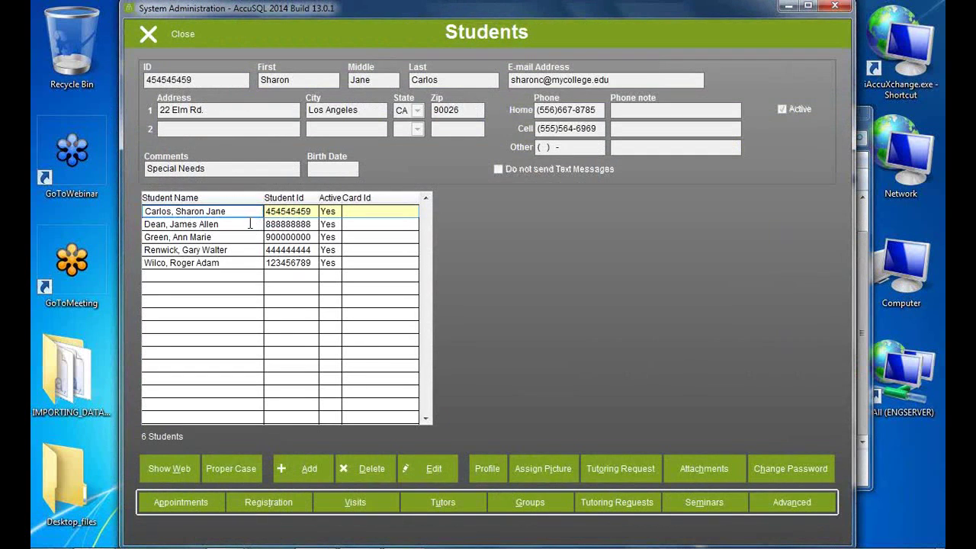
# - Step through the student records, close Students, and start a text file import from Database
pyautogui.press('Down')
pyautogui.press('Down')
pyautogui.press('Down')
pyautogui.press('Down')
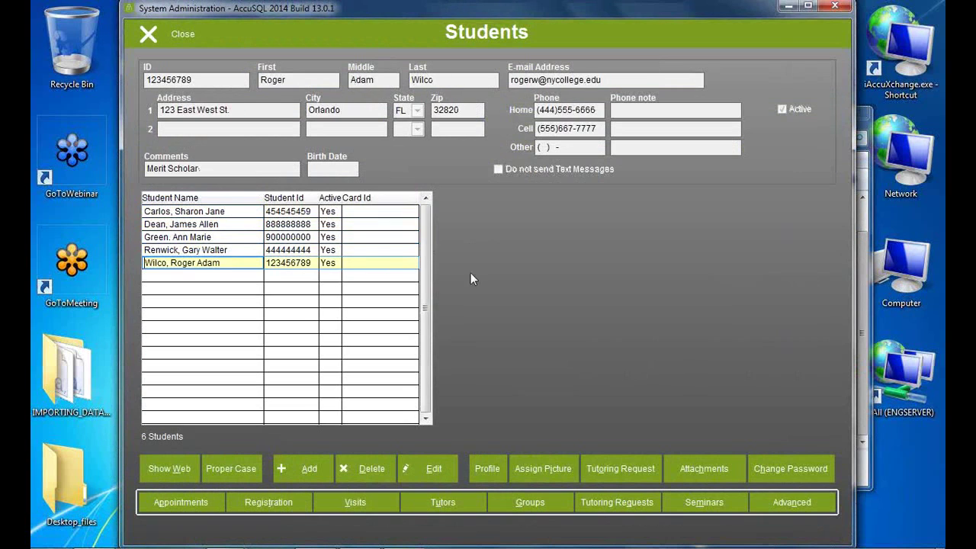
pyautogui.press('Up')
pyautogui.press('Up')
pyautogui.press('Up')
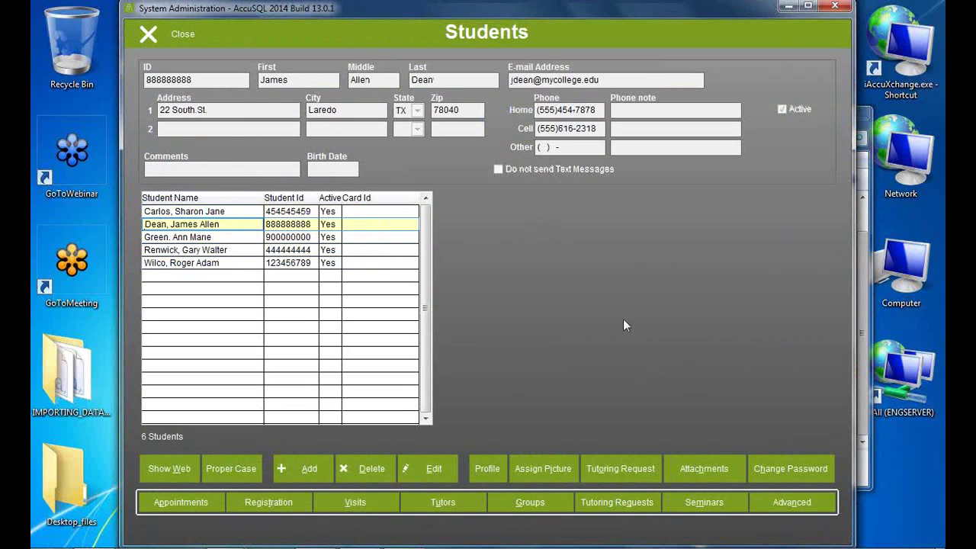
pyautogui.press('Down')
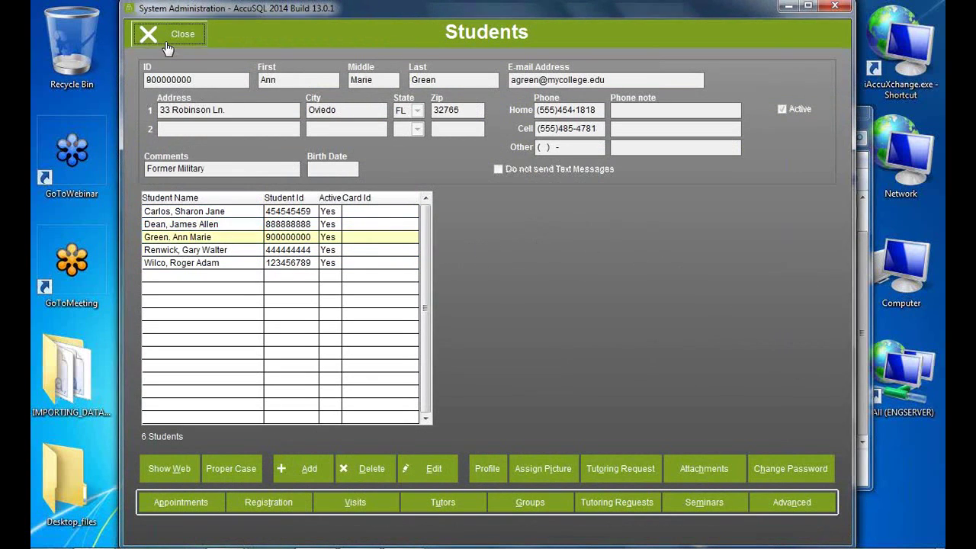
pyautogui.click(157, 33)
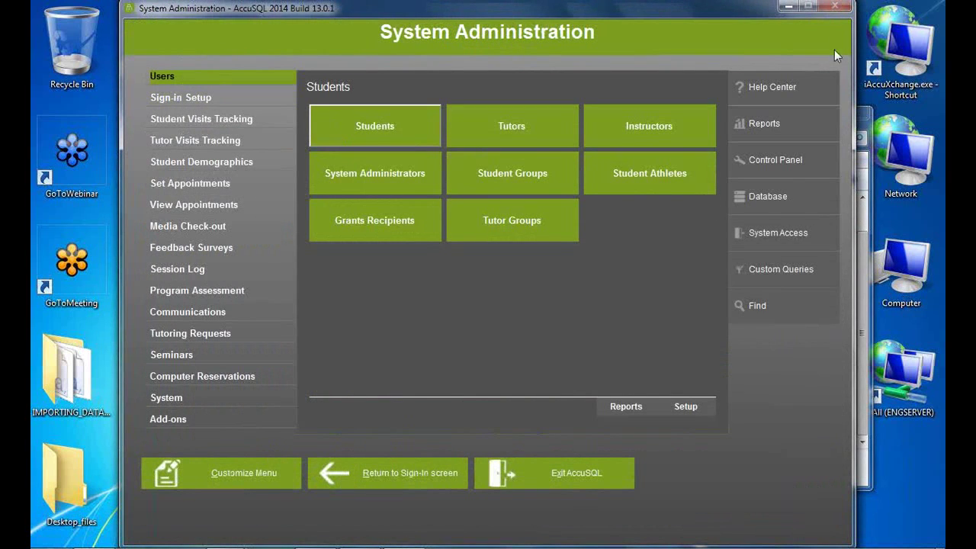
pyautogui.click(786, 196)
pyautogui.click(382, 122)
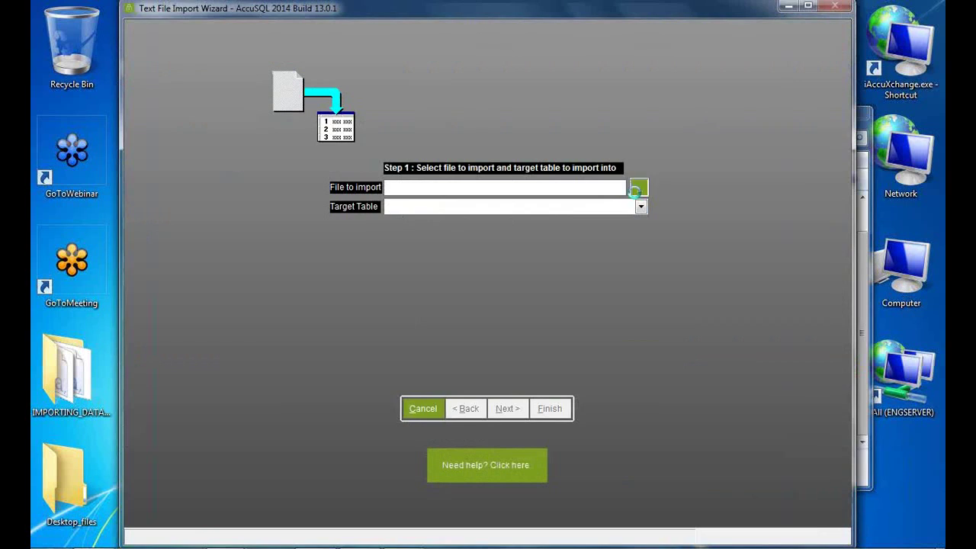
# - Choose Photos.csv as the import file and Student Photos as the target table
pyautogui.click(638, 189)
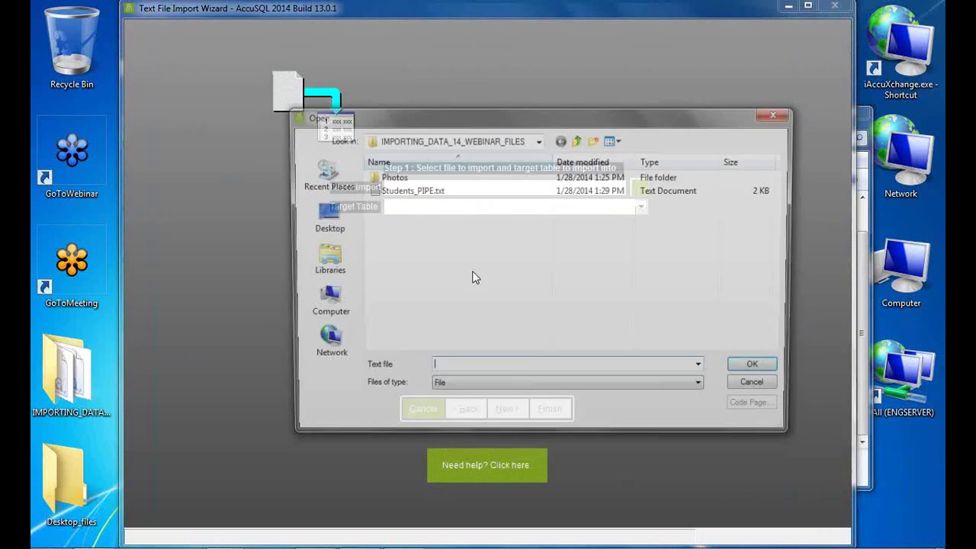
pyautogui.click(483, 390)
pyautogui.click(465, 401)
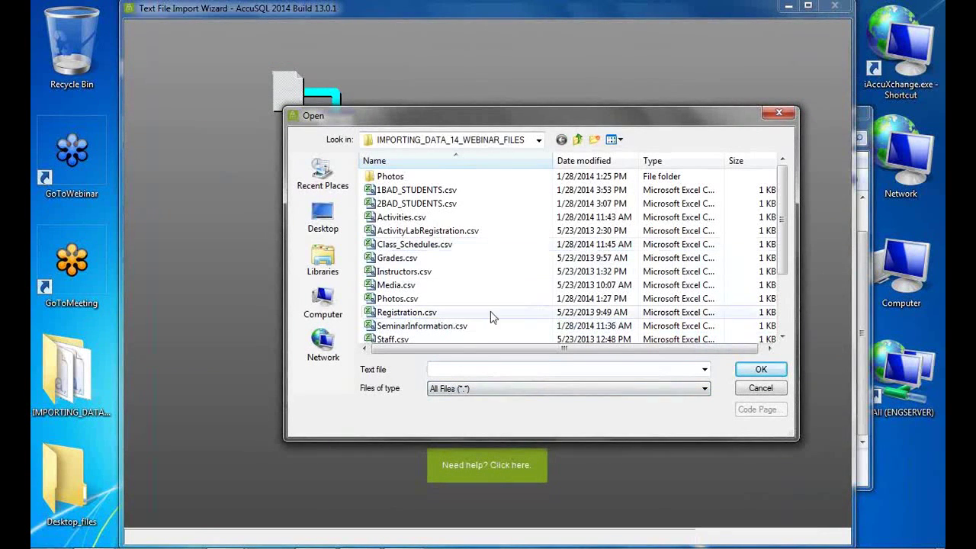
pyautogui.click(457, 298)
pyautogui.click(760, 369)
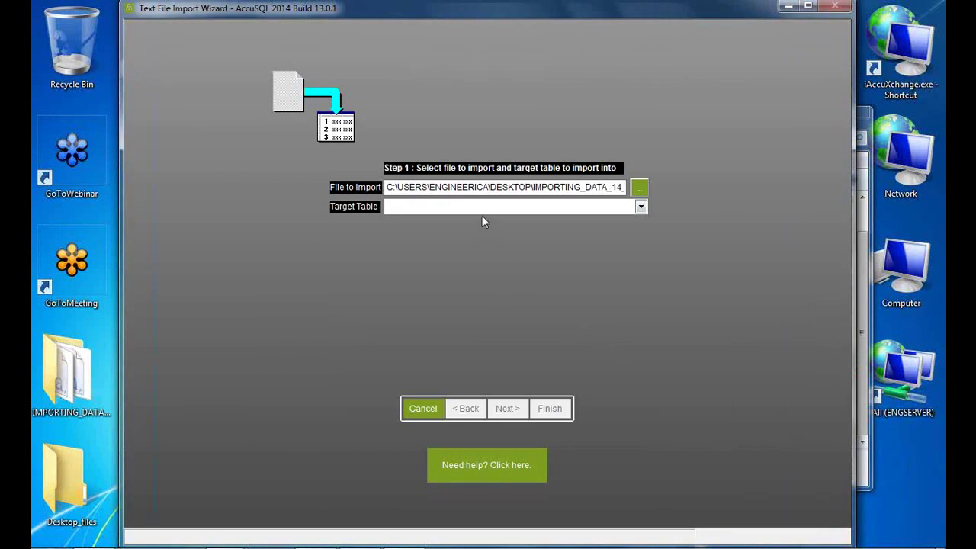
pyautogui.click(482, 214)
pyautogui.click(436, 282)
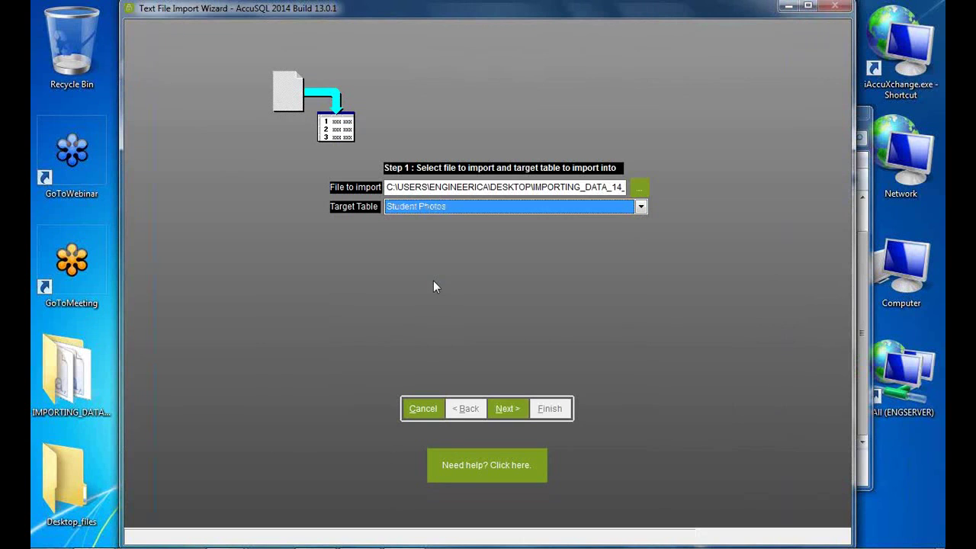
# - Clear the default mappings and map COLUMN001 to User Id, COLUMN002 to Picture file path
pyautogui.click(507, 408)
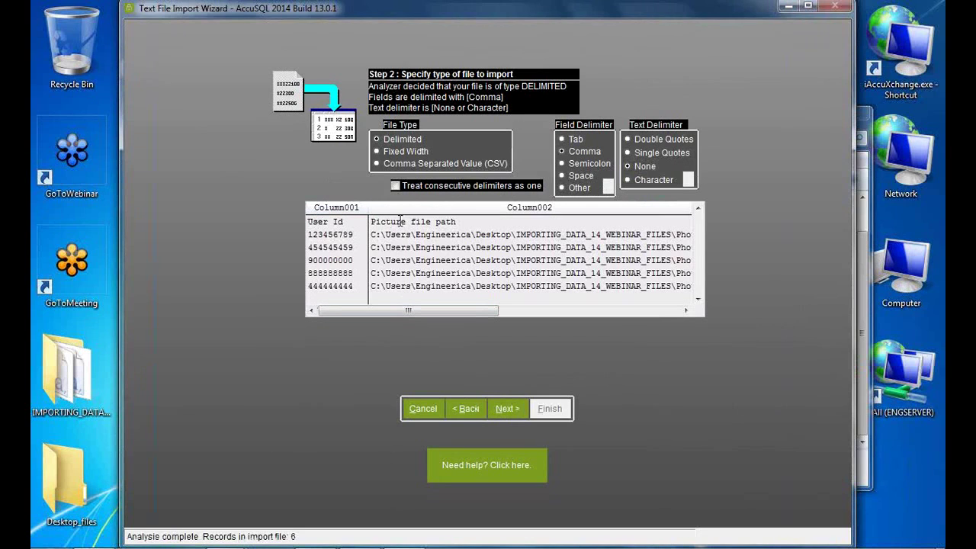
pyautogui.click(614, 311)
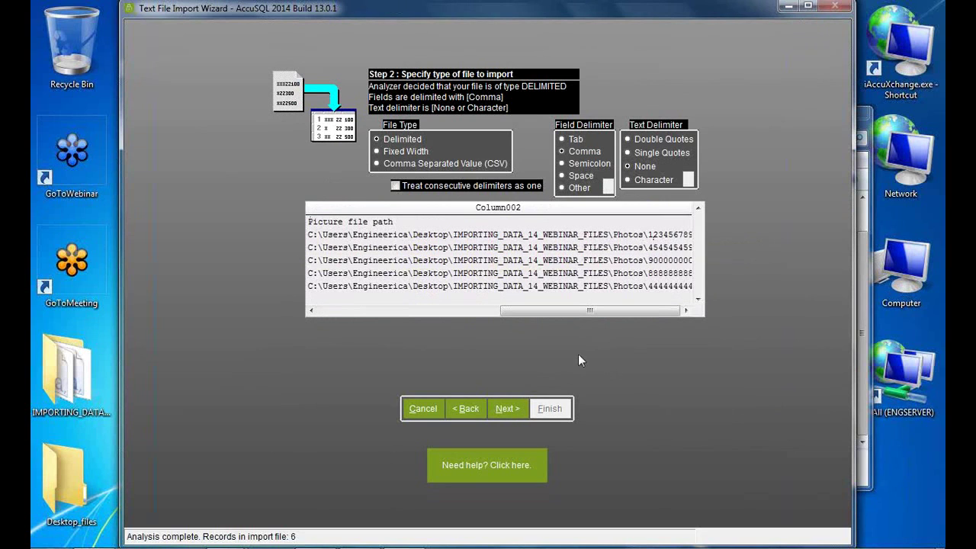
pyautogui.click(506, 412)
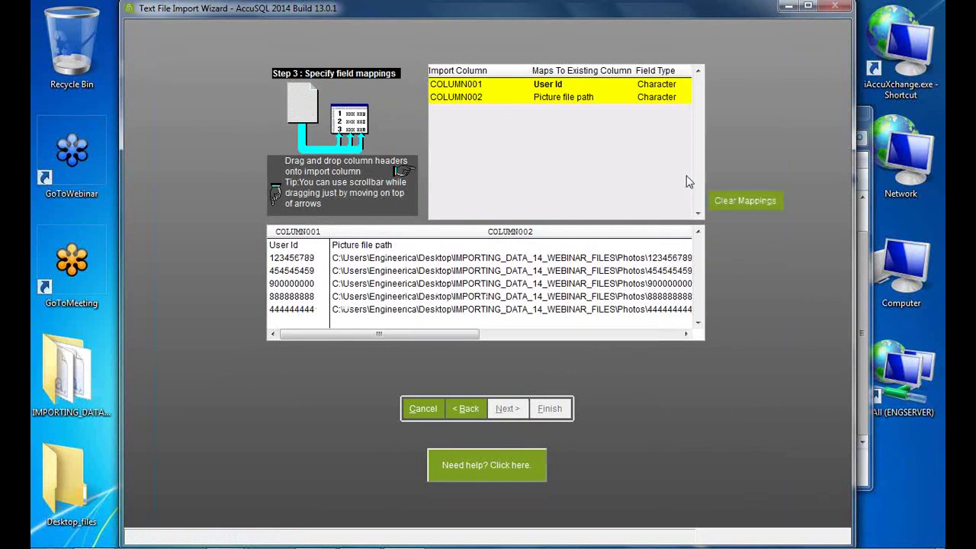
pyautogui.click(745, 202)
pyautogui.moveTo(293, 229); pyautogui.dragTo(450, 86)
pyautogui.moveTo(374, 232); pyautogui.dragTo(443, 96)
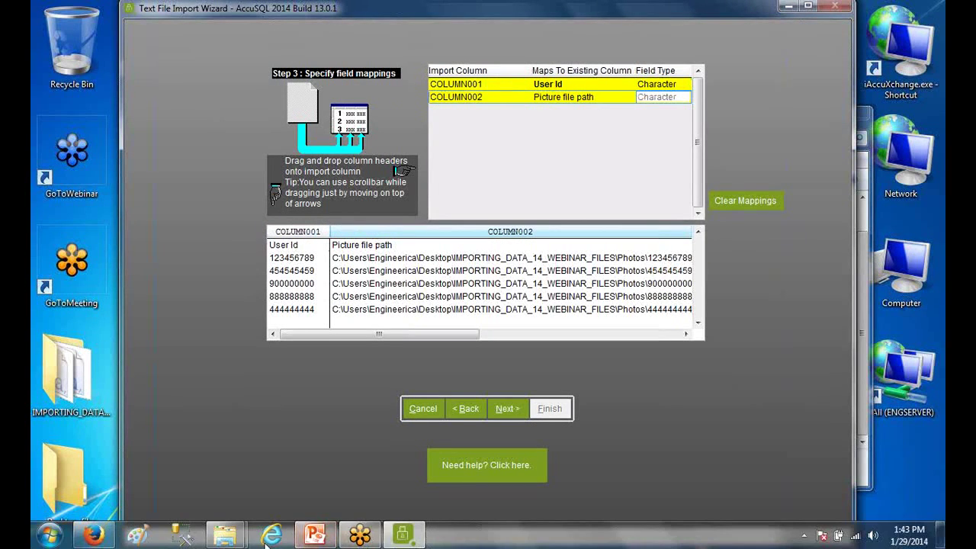
# - Open the IMPORTING_DATA Photos folder in Explorer and check its full path
pyautogui.click(50, 374)
pyautogui.doubleClick(50, 374)
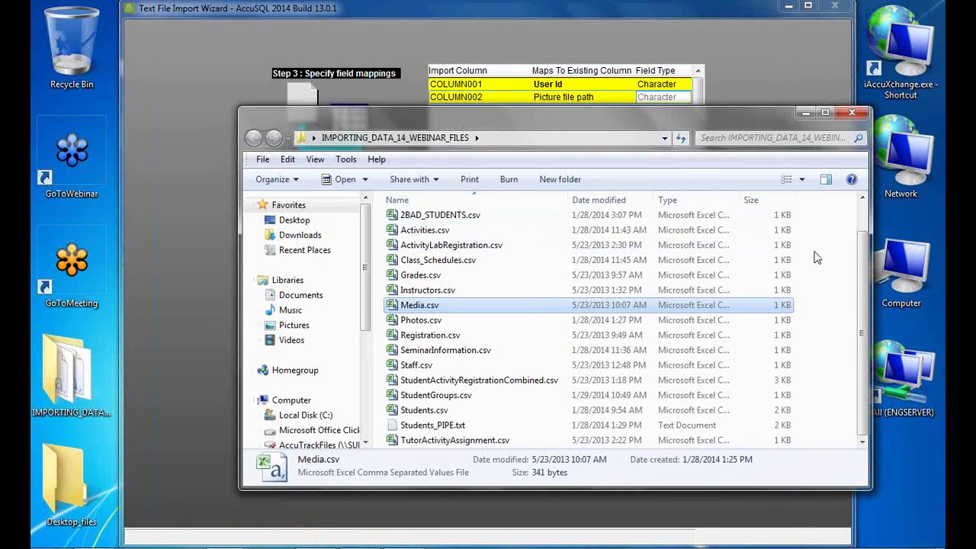
pyautogui.doubleClick(425, 221)
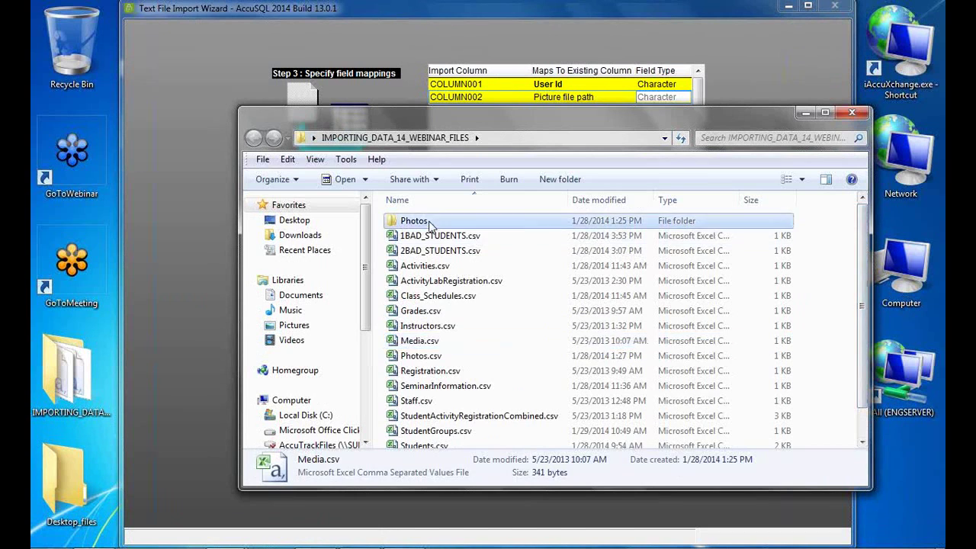
pyautogui.moveTo(560, 116); pyautogui.dragTo(669, 324)
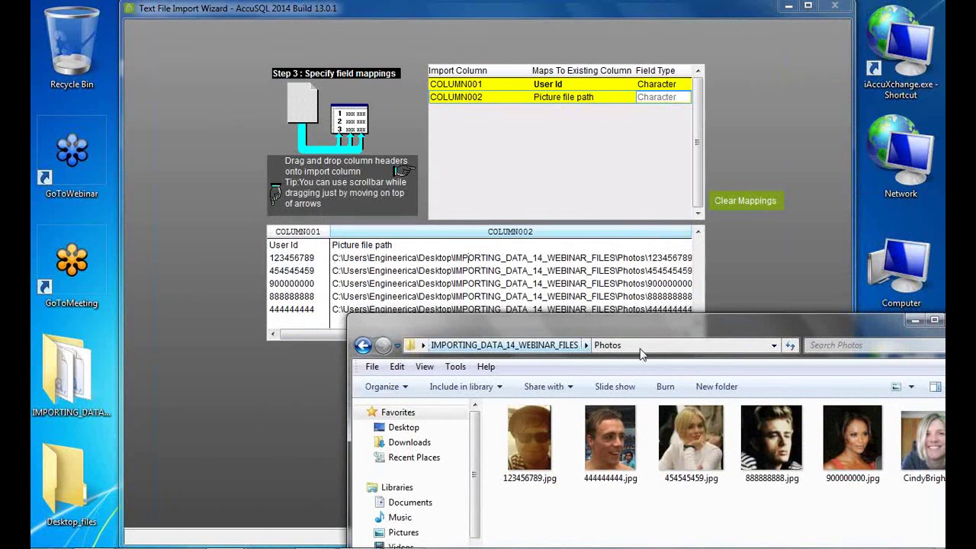
pyautogui.click(676, 347)
pyautogui.moveTo(746, 321); pyautogui.dragTo(701, 320)
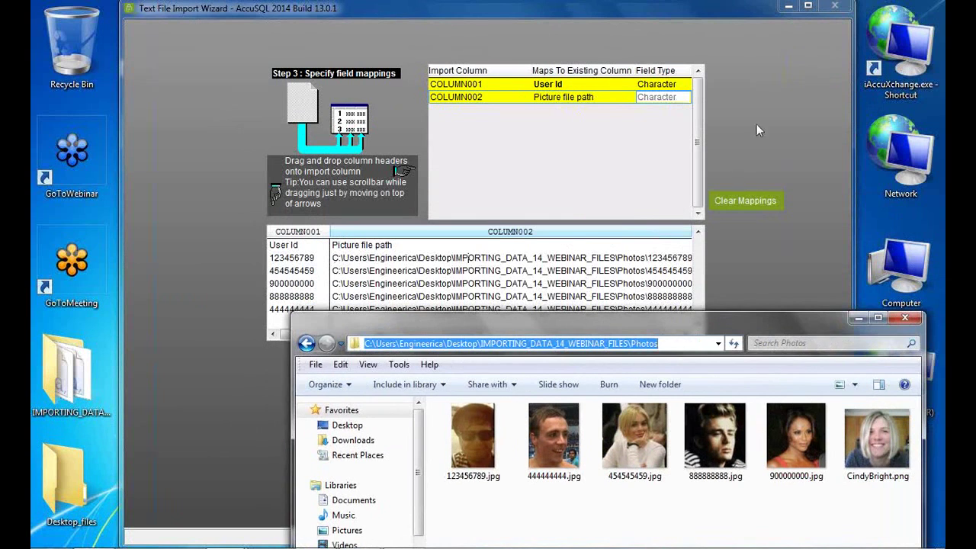
# - Advance the wizard to record selection and import all photo records
pyautogui.click(770, 110)
pyautogui.click(507, 409)
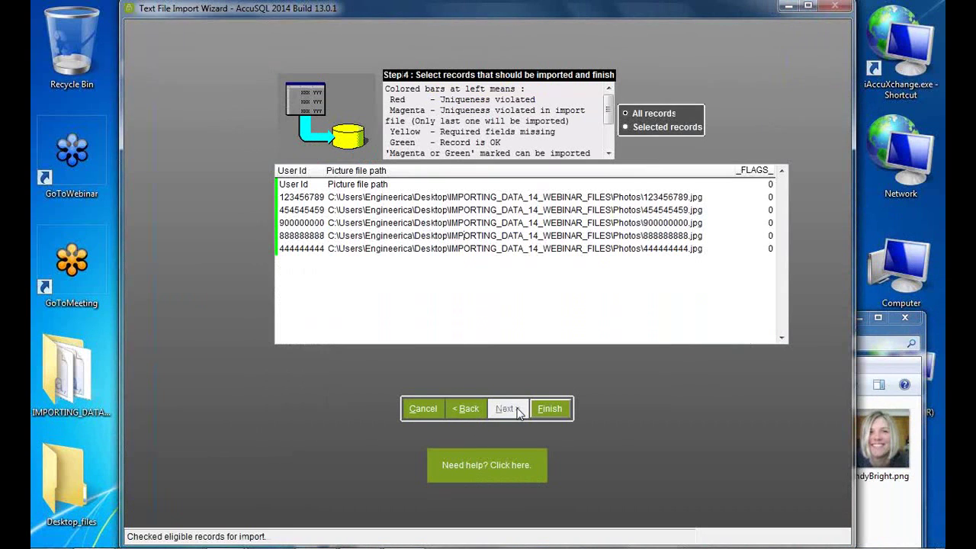
pyautogui.click(552, 409)
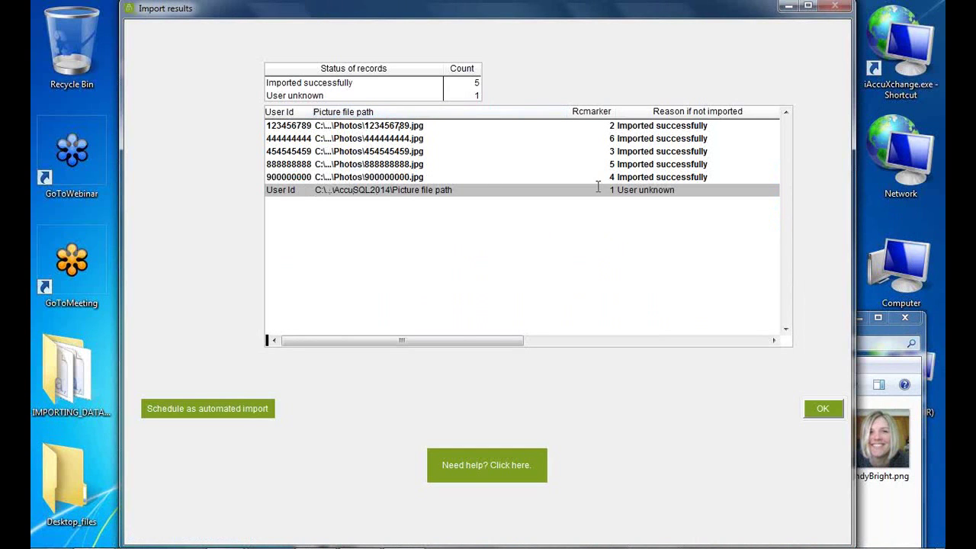
# - Dismiss the import results and verify the imported photos on each Students record
pyautogui.click(823, 409)
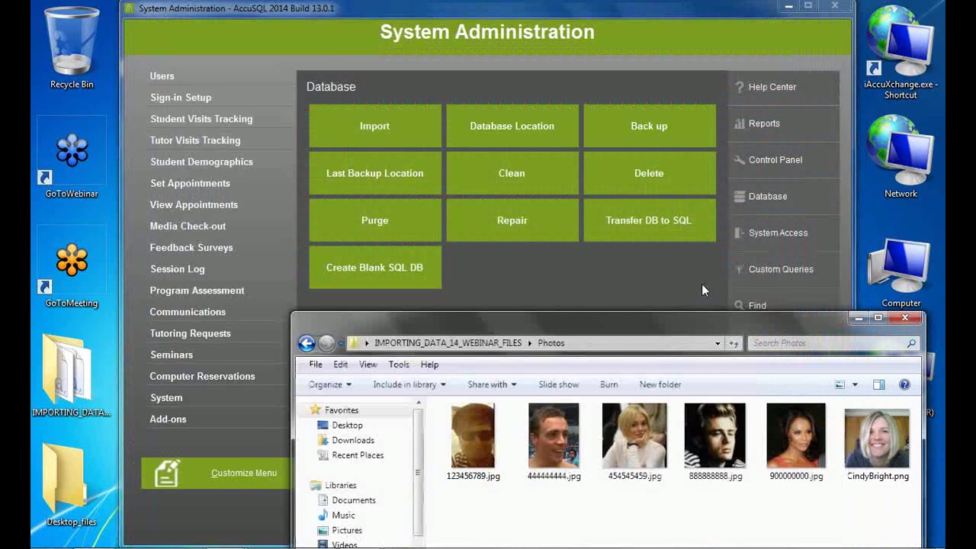
pyautogui.click(160, 78)
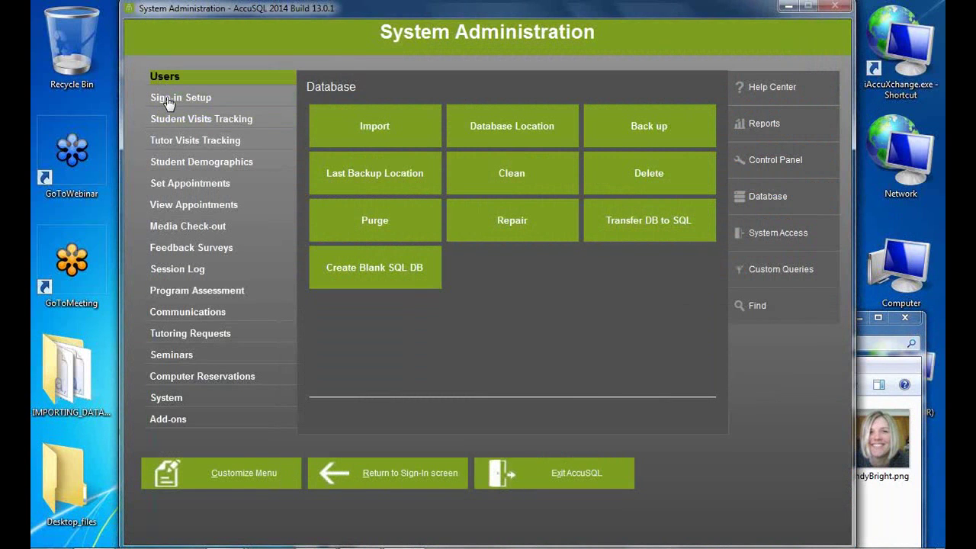
pyautogui.click(371, 124)
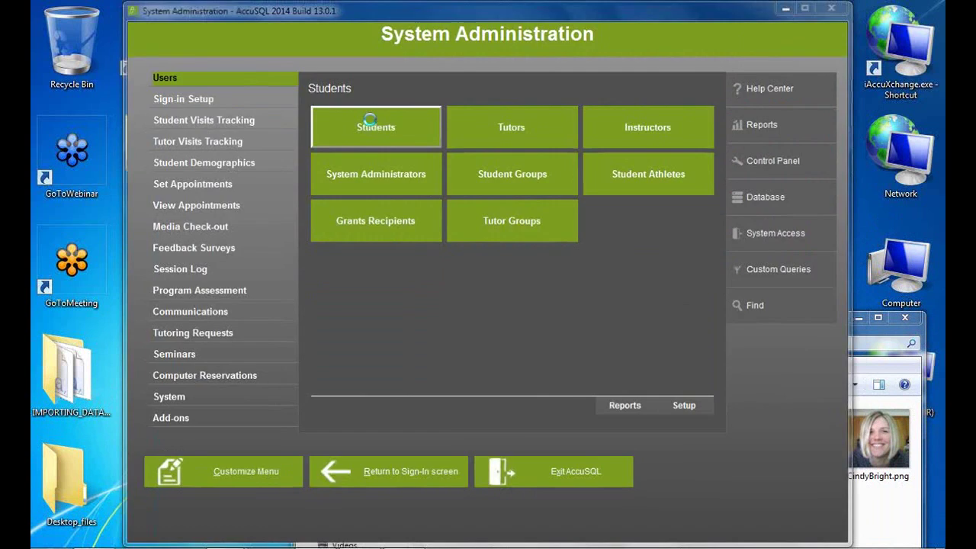
pyautogui.press('Down')
pyautogui.press('Down')
pyautogui.press('Down')
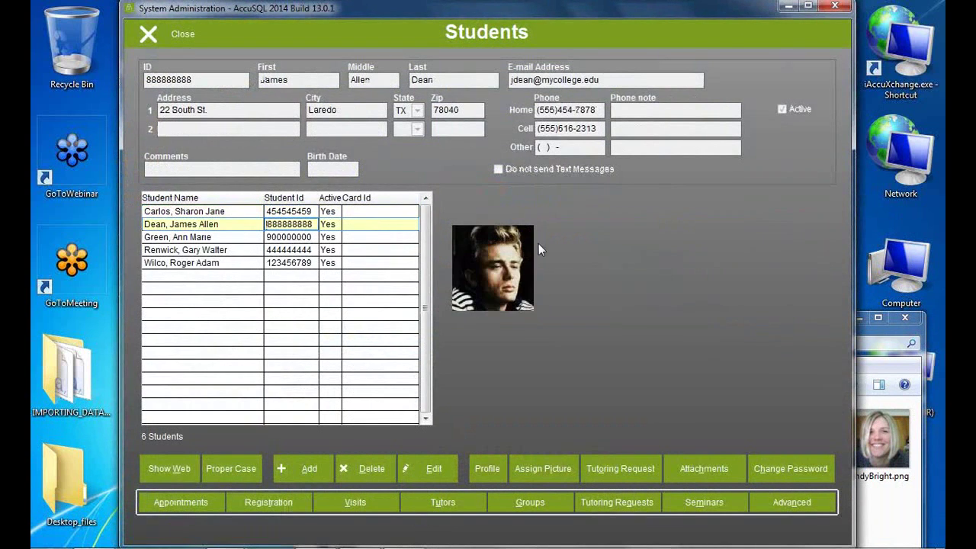
pyautogui.press('Down')
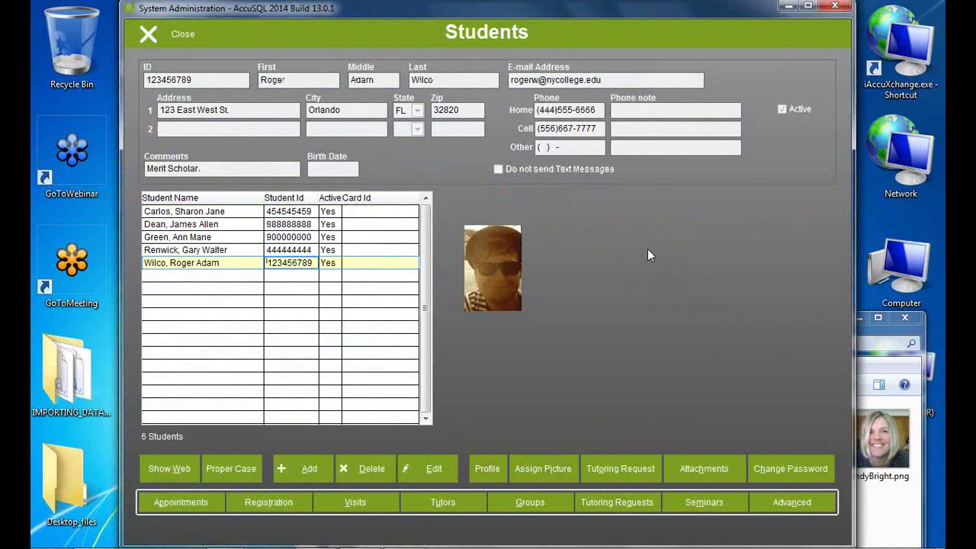
pyautogui.click(154, 33)
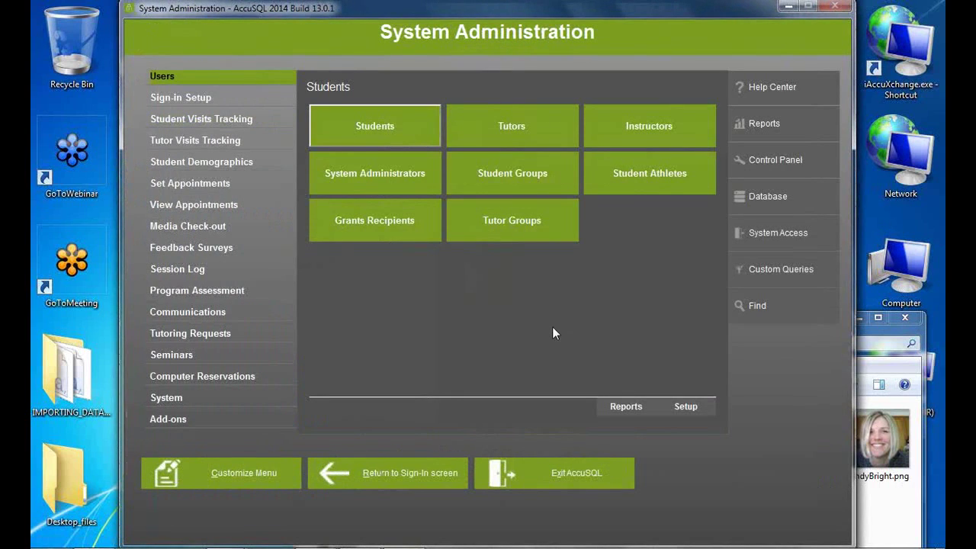
pyautogui.click(785, 203)
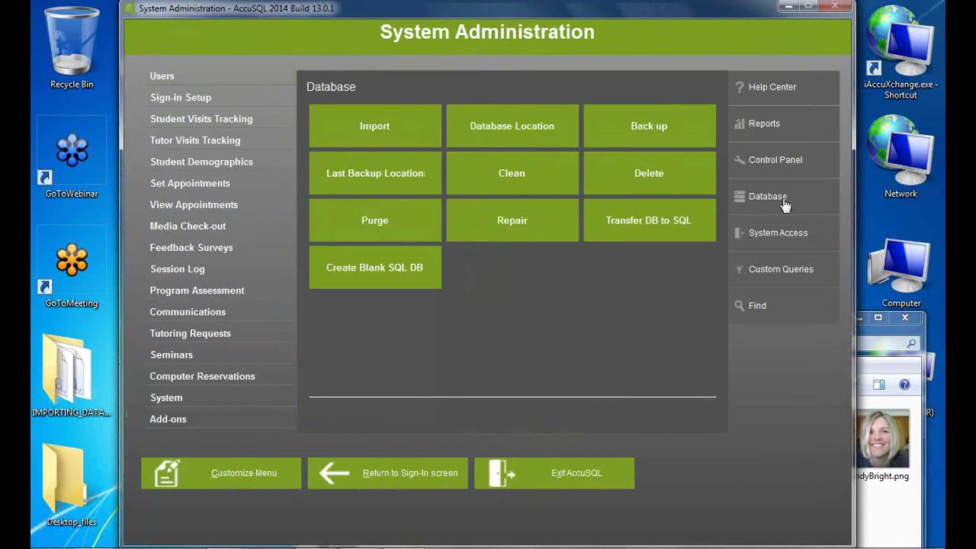
pyautogui.click(514, 131)
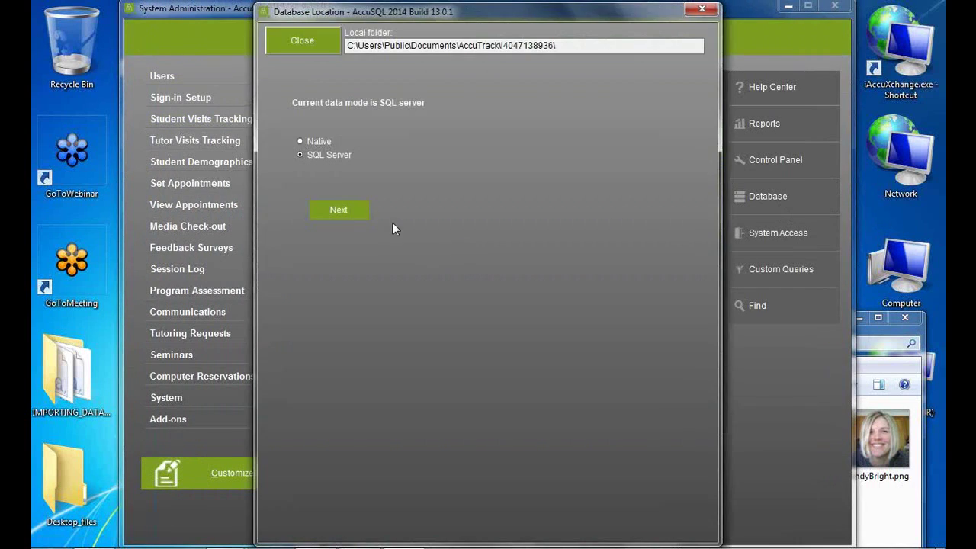
pyautogui.click(330, 211)
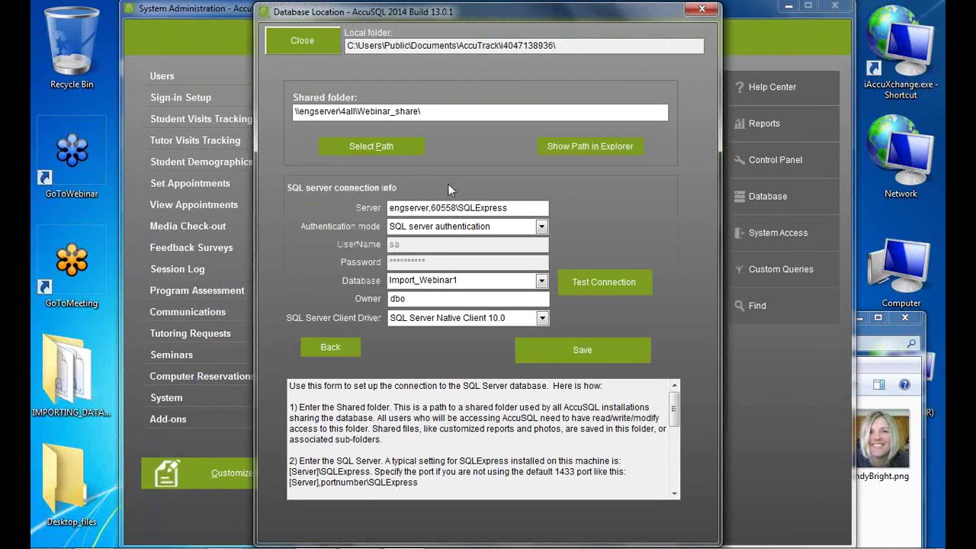
pyautogui.click(623, 146)
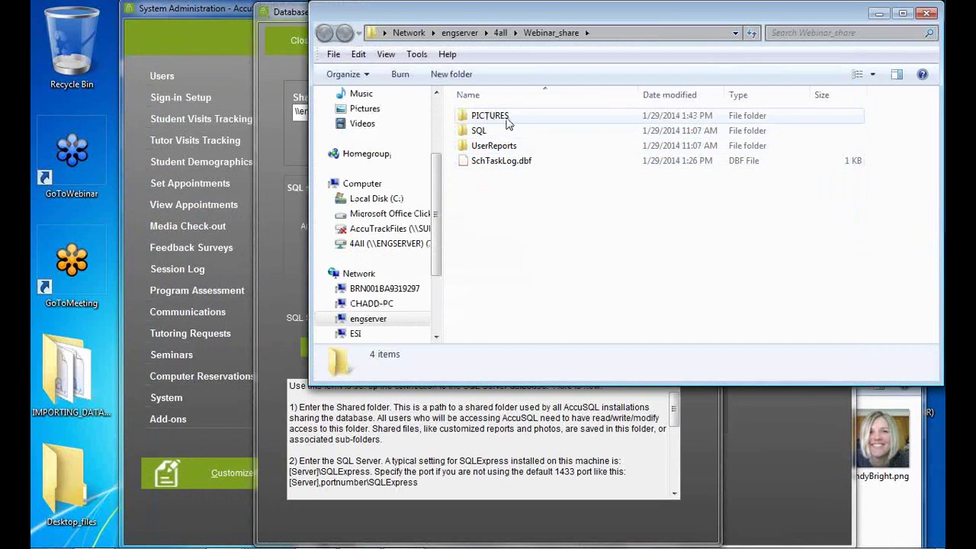
pyautogui.doubleClick(507, 123)
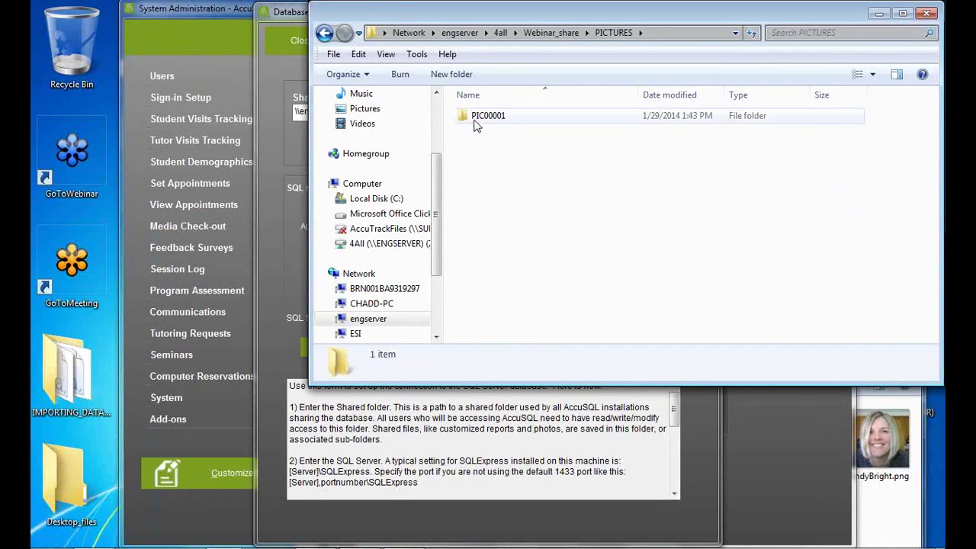
pyautogui.doubleClick(492, 119)
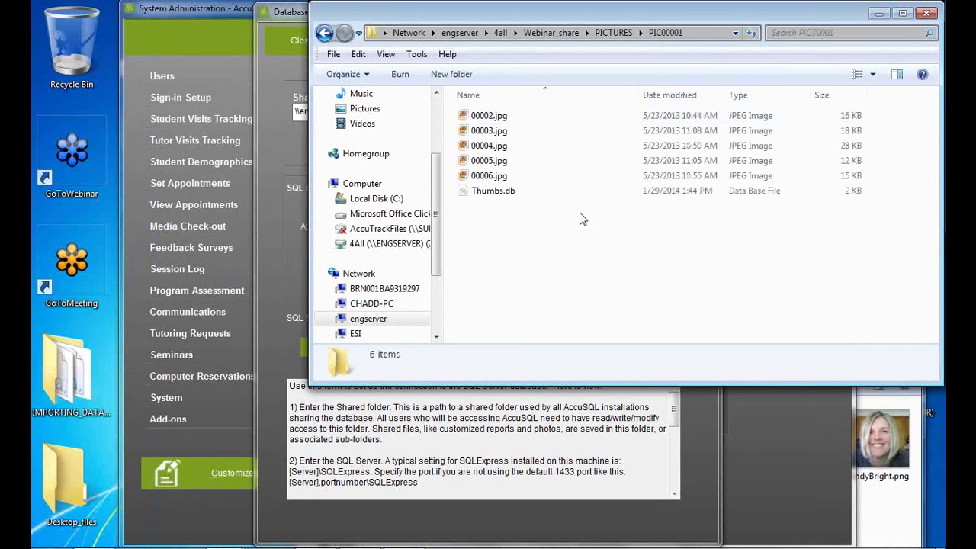
pyautogui.click(492, 119)
pyautogui.click(490, 131)
pyautogui.click(490, 146)
pyautogui.click(490, 161)
pyautogui.click(492, 176)
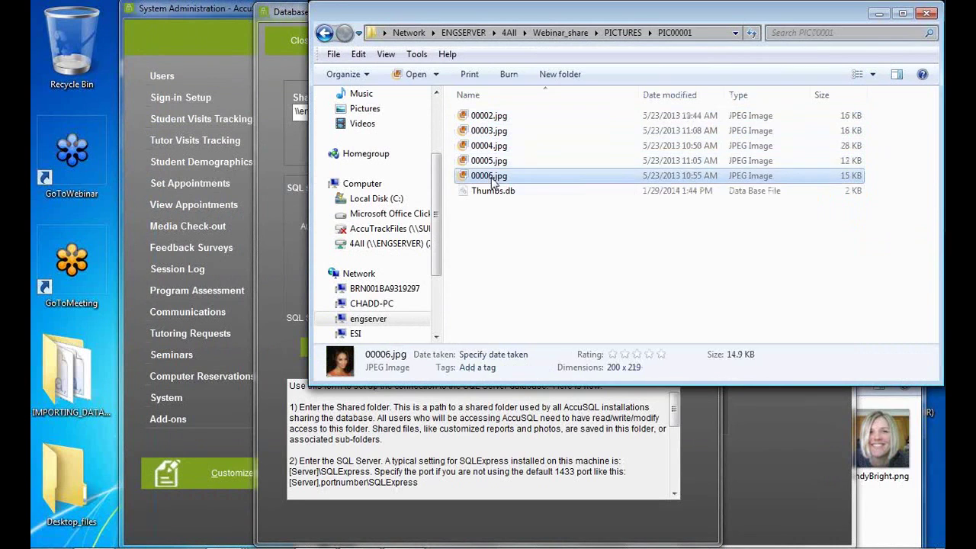
pyautogui.click(325, 33)
pyautogui.click(688, 34)
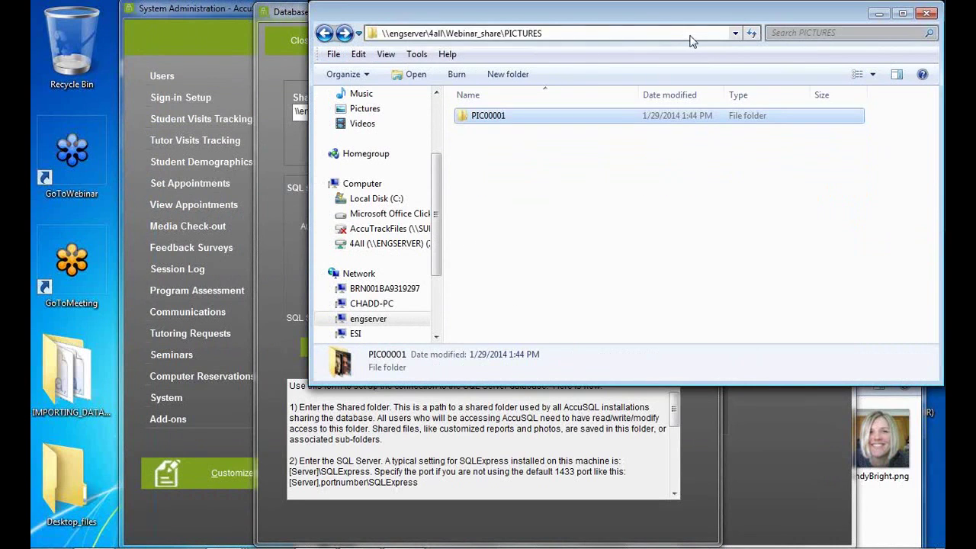
pyautogui.click(926, 13)
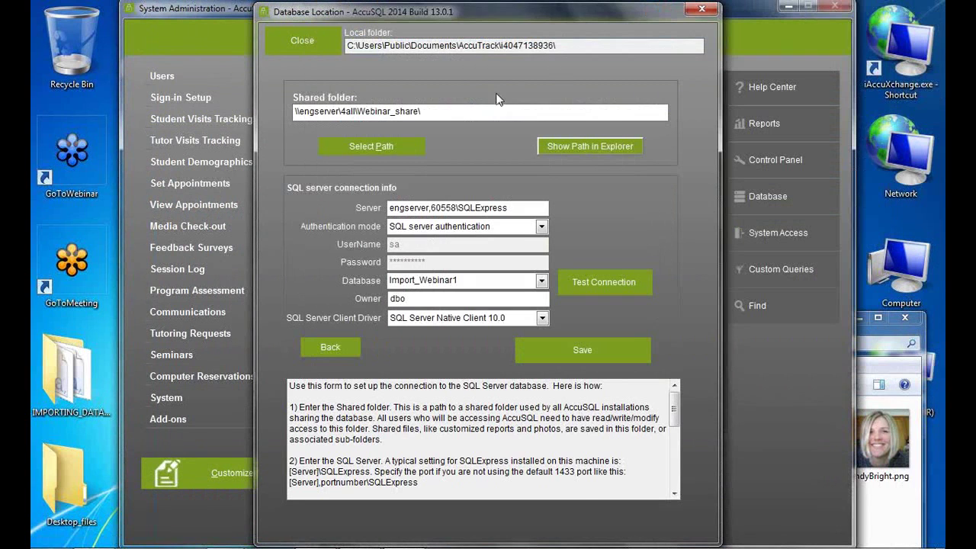
pyautogui.click(302, 43)
pyautogui.click(616, 220)
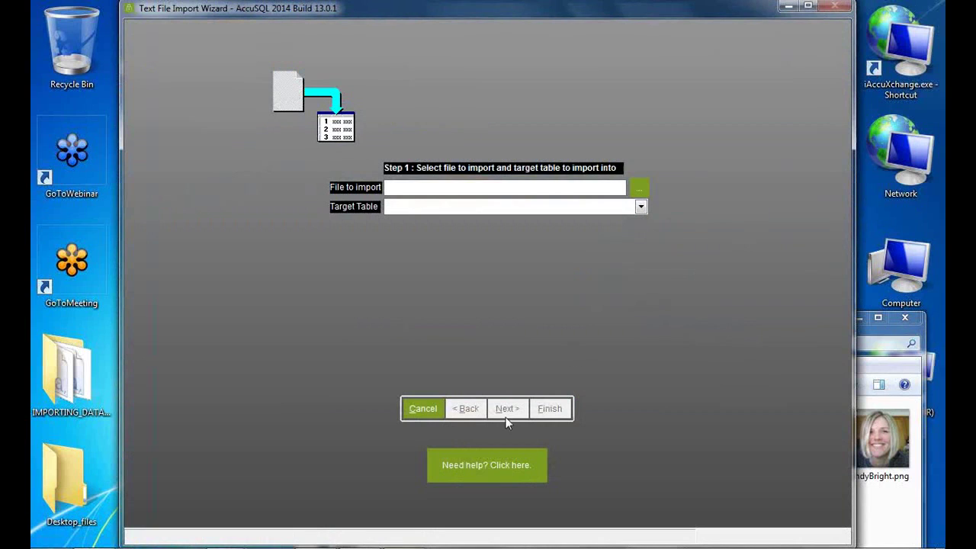
# - Target the Staff Table and load Staff.csv as a comma-delimited file, using the All Files filter
pyautogui.click(490, 209)
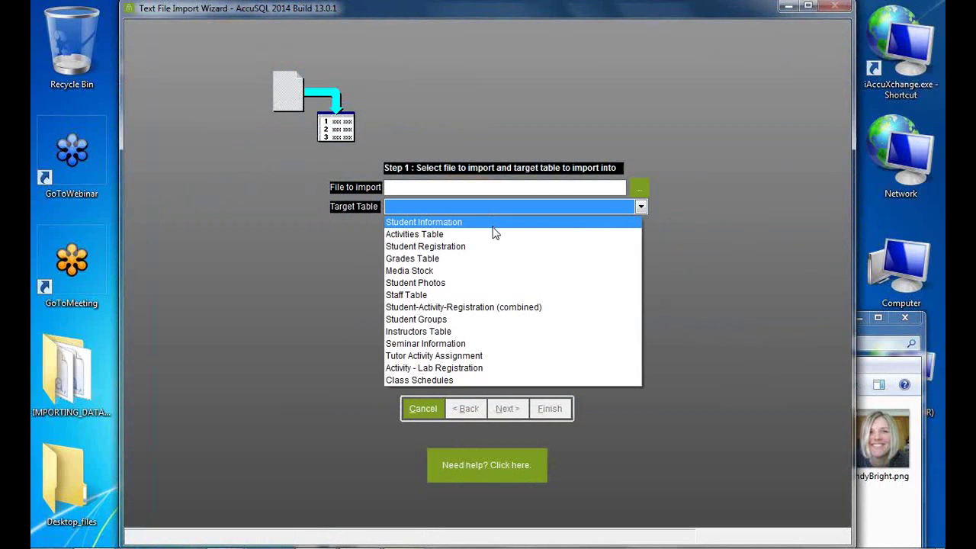
pyautogui.click(505, 297)
pyautogui.click(639, 190)
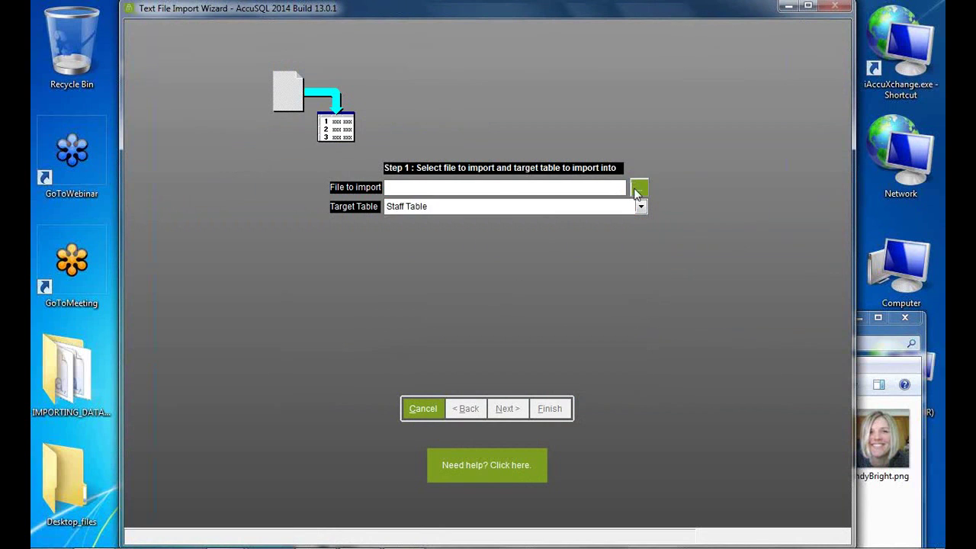
pyautogui.click(469, 390)
pyautogui.click(463, 402)
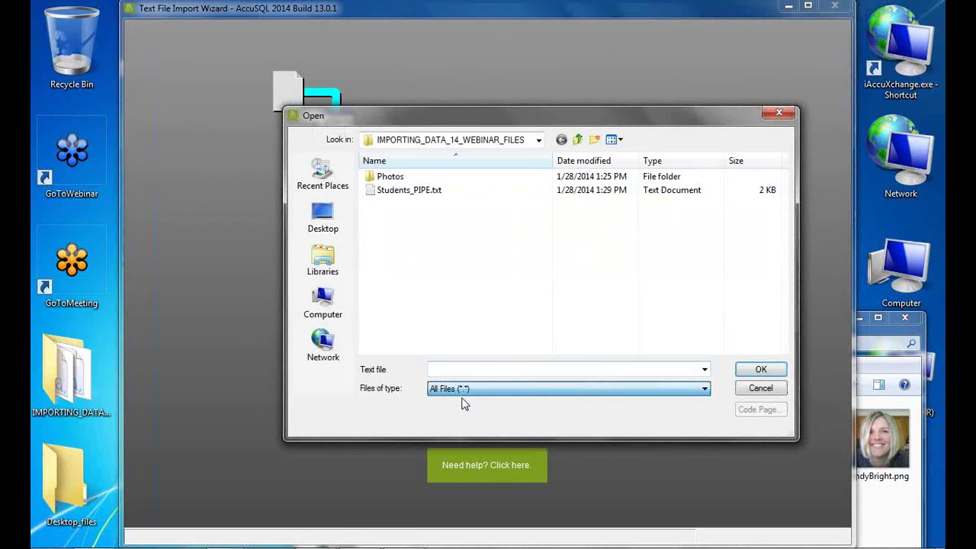
pyautogui.moveTo(780, 221); pyautogui.dragTo(778, 259)
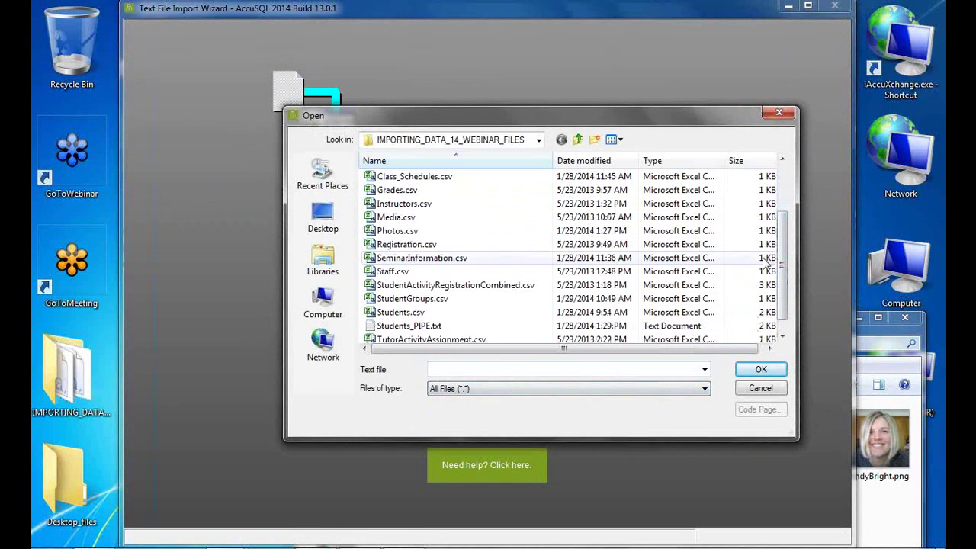
pyautogui.click(393, 271)
pyautogui.click(748, 372)
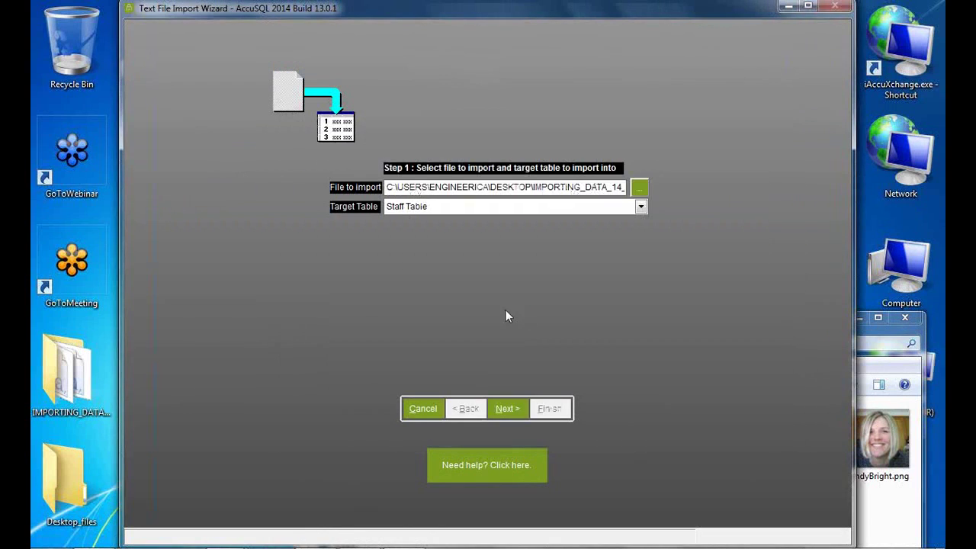
pyautogui.click(510, 406)
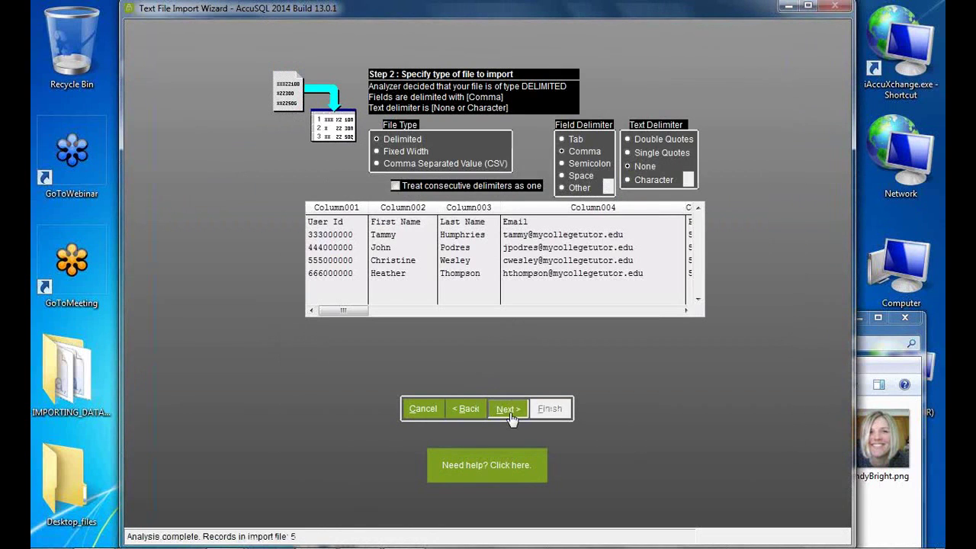
pyautogui.click(507, 408)
# - Map COLUMN001–005 to User Id, First Name, Last Name, Email and Phone, then run the import
pyautogui.click(743, 201)
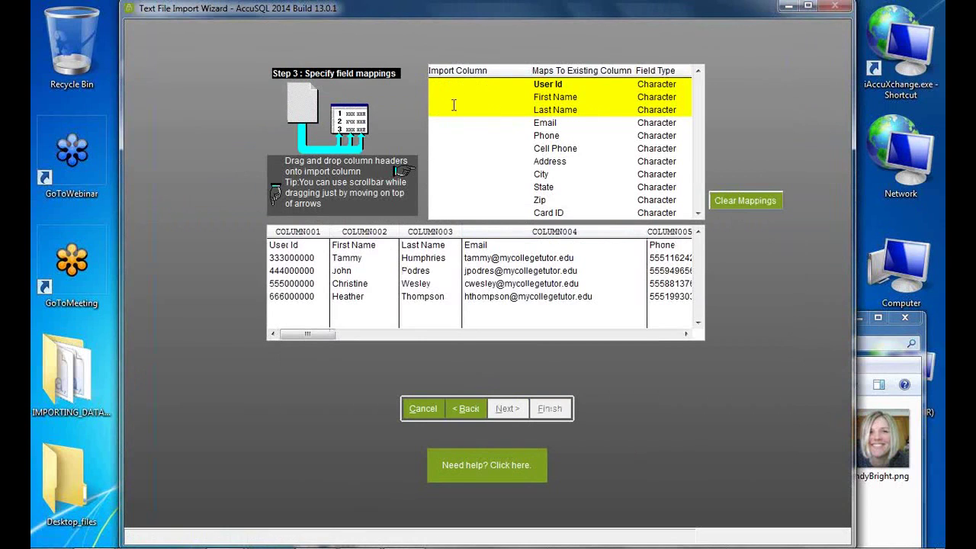
pyautogui.moveTo(303, 231); pyautogui.dragTo(451, 84)
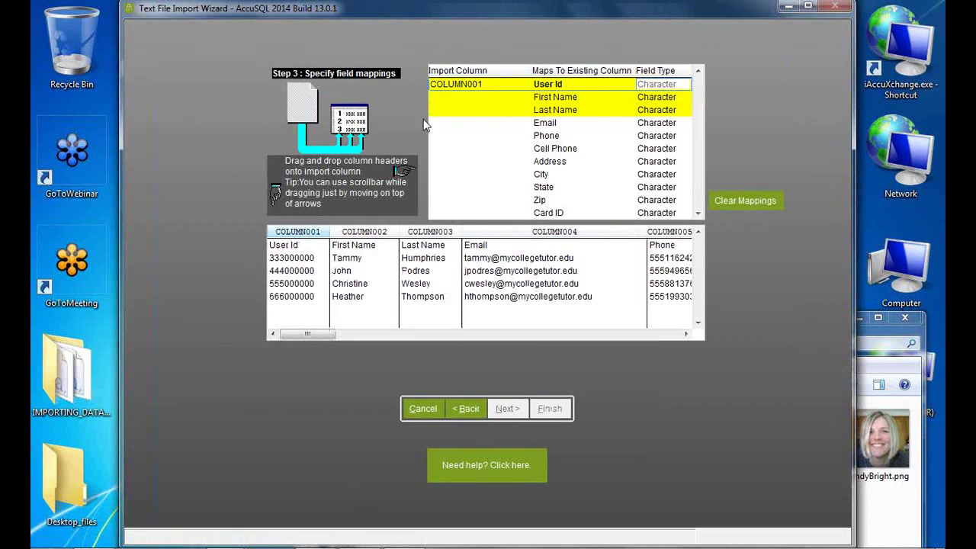
pyautogui.moveTo(358, 234); pyautogui.dragTo(453, 102)
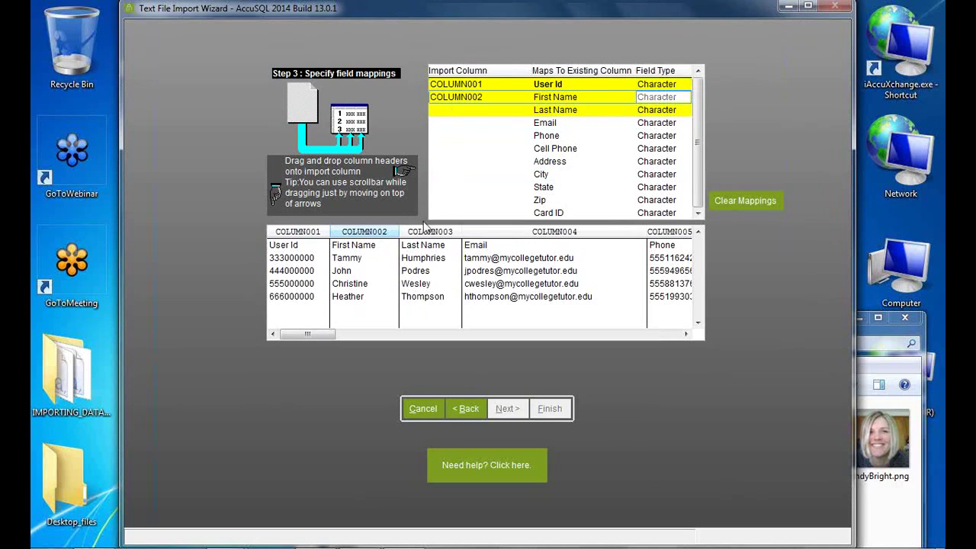
pyautogui.moveTo(478, 173); pyautogui.dragTo(457, 112)
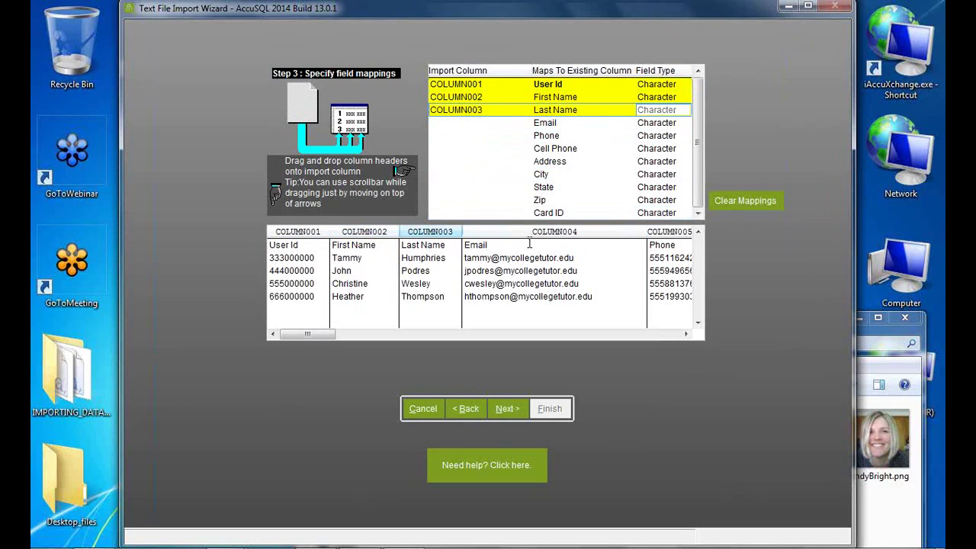
pyautogui.moveTo(526, 236); pyautogui.dragTo(469, 126)
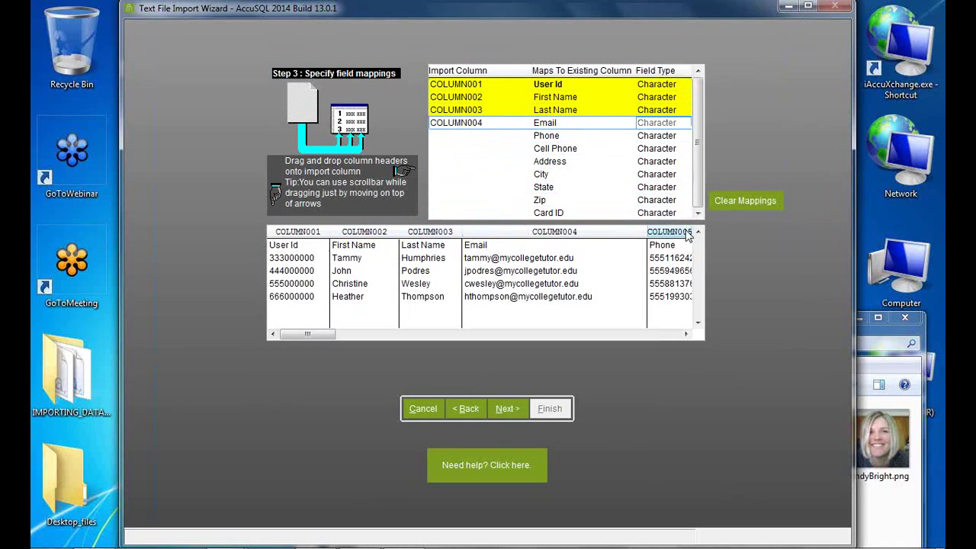
pyautogui.moveTo(437, 155); pyautogui.dragTo(440, 137)
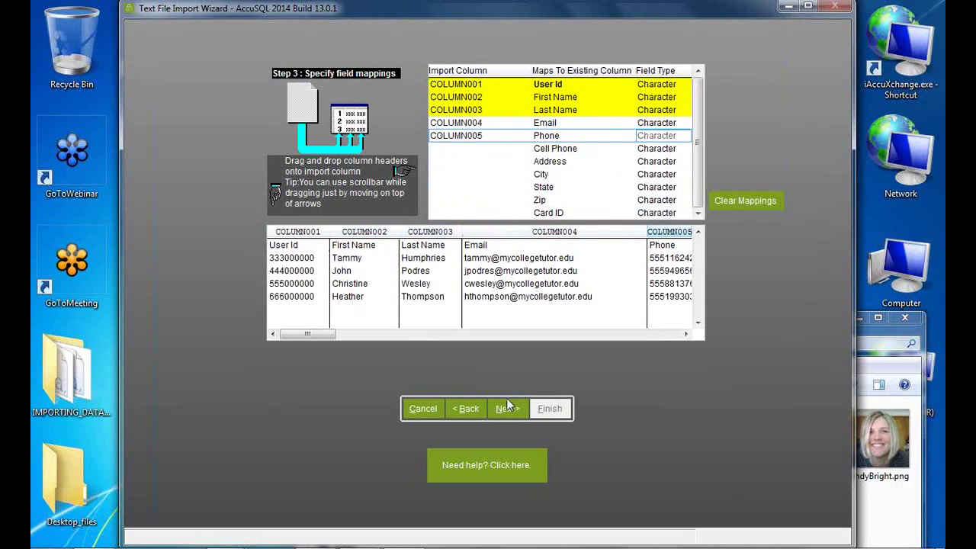
pyautogui.click(508, 406)
pyautogui.click(549, 409)
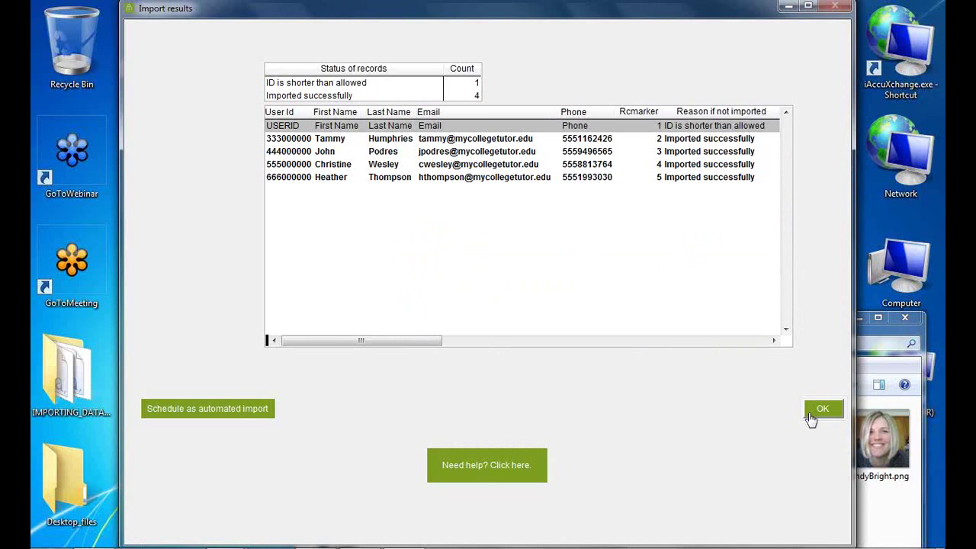
# - Review the four imported staff records in the Users > Tutors list
pyautogui.click(813, 409)
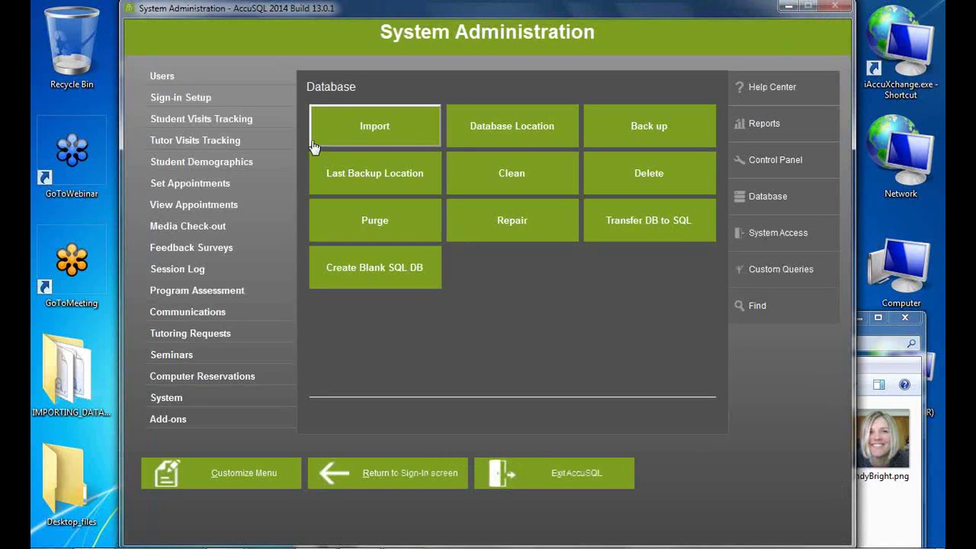
pyautogui.click(161, 84)
pyautogui.click(511, 124)
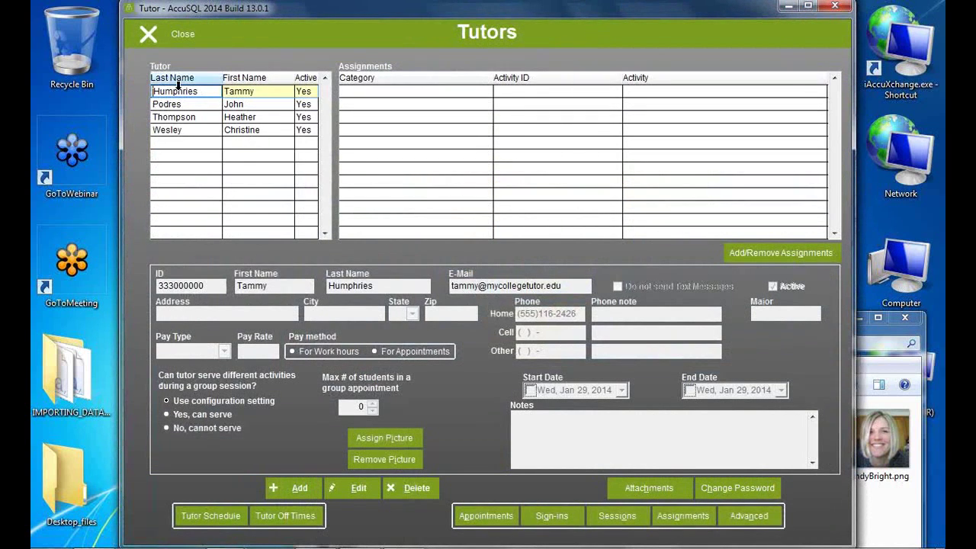
pyautogui.click(186, 105)
pyautogui.click(188, 116)
pyautogui.click(188, 130)
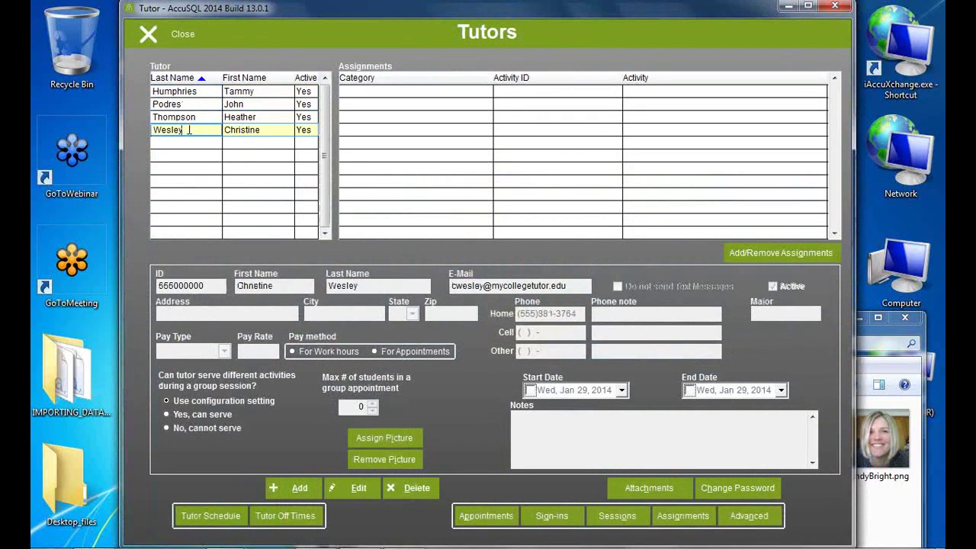
# - Close the Tutors list and start the text file import wizard again
pyautogui.click(179, 44)
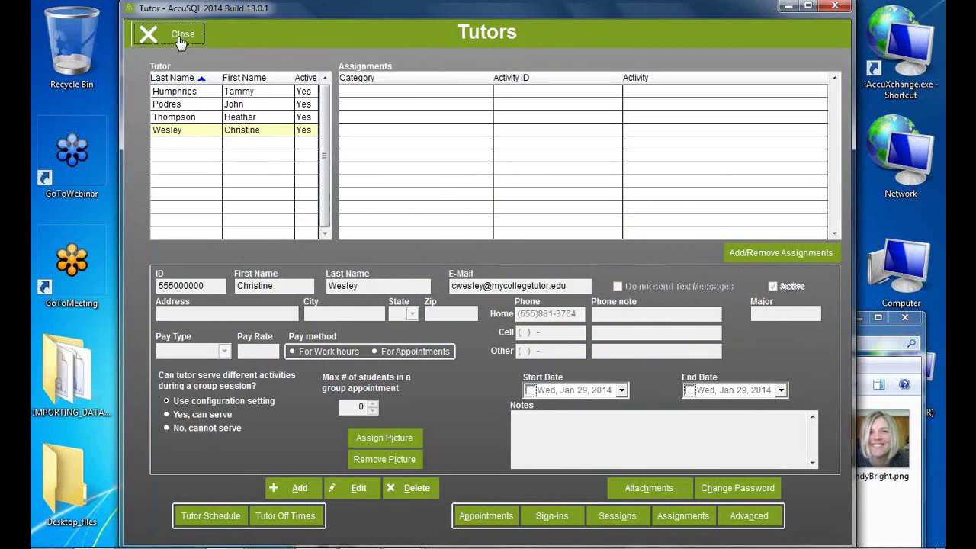
pyautogui.click(755, 197)
pyautogui.click(365, 123)
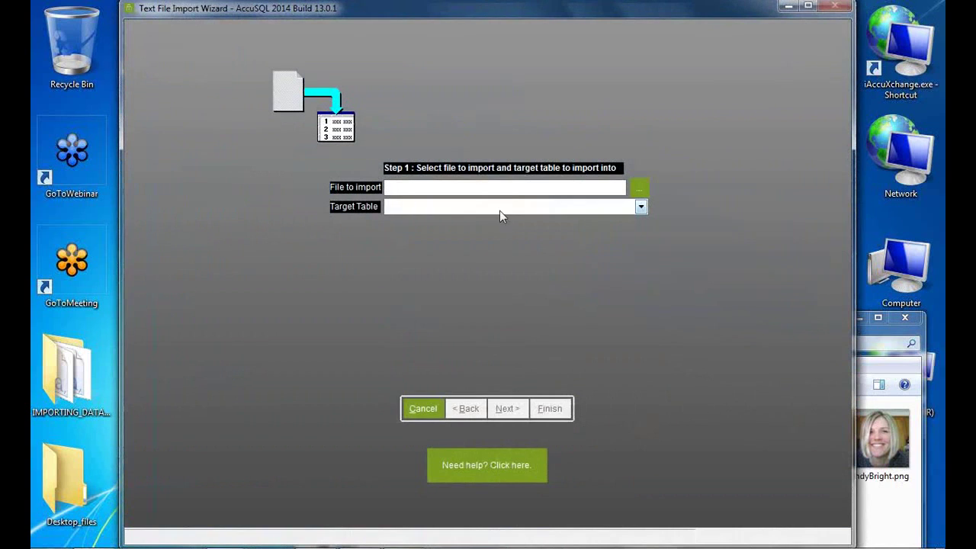
# - Try the Student Information and Student Registration targets, ending on Student-Activity-Registration (combined)
pyautogui.click(500, 210)
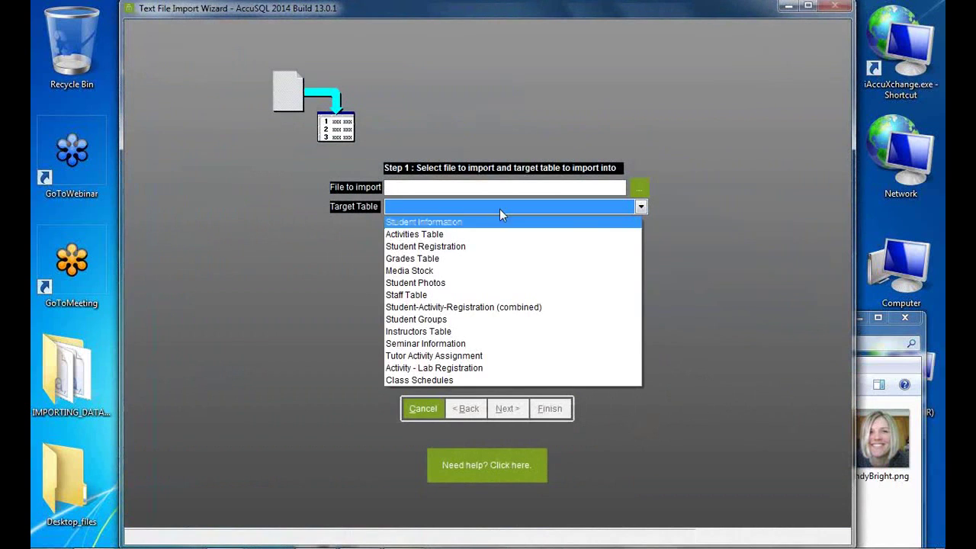
pyautogui.click(488, 307)
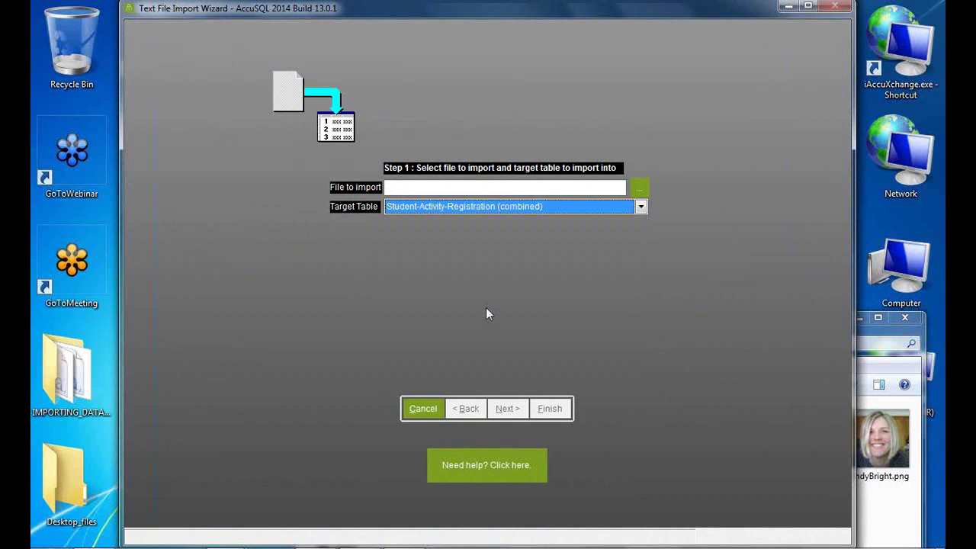
pyautogui.click(454, 206)
pyautogui.click(453, 220)
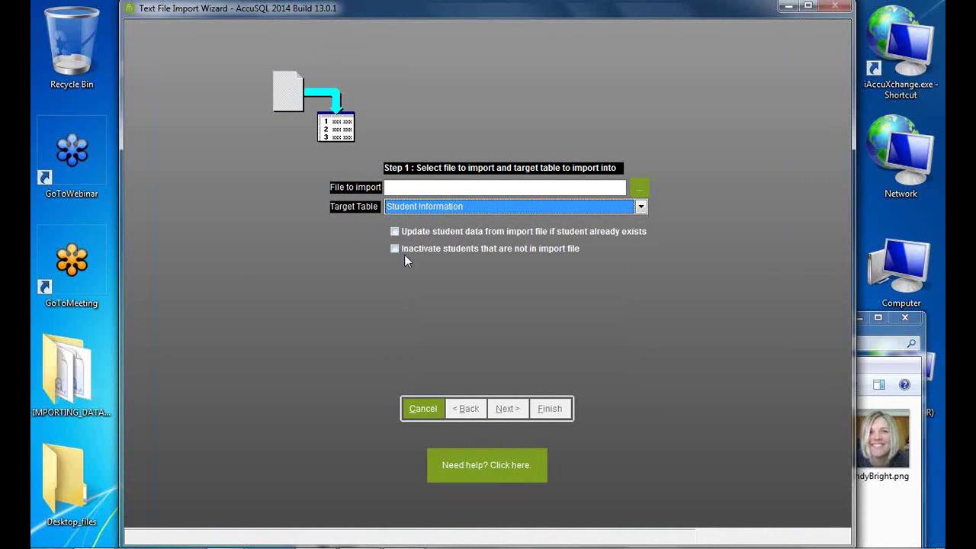
pyautogui.click(470, 206)
pyautogui.click(478, 307)
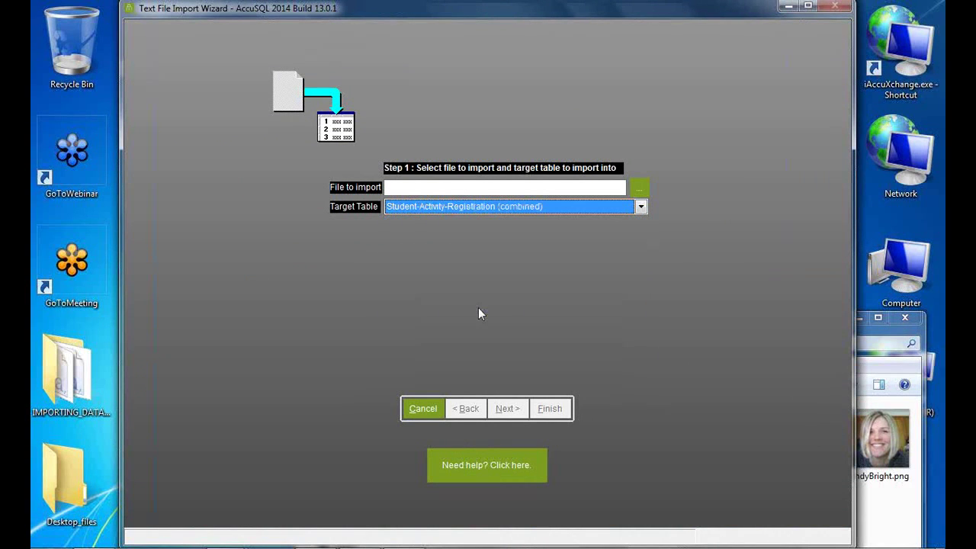
pyautogui.click(478, 207)
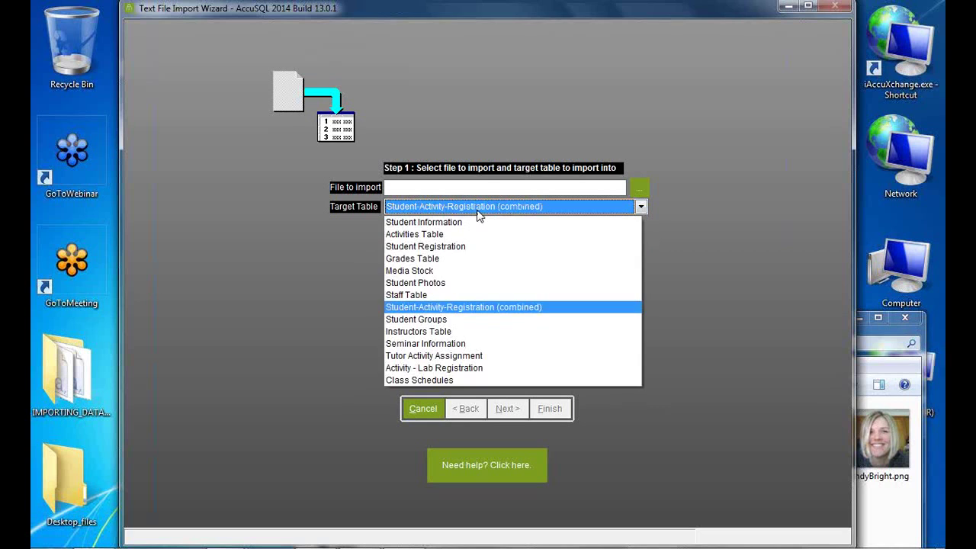
pyautogui.click(473, 246)
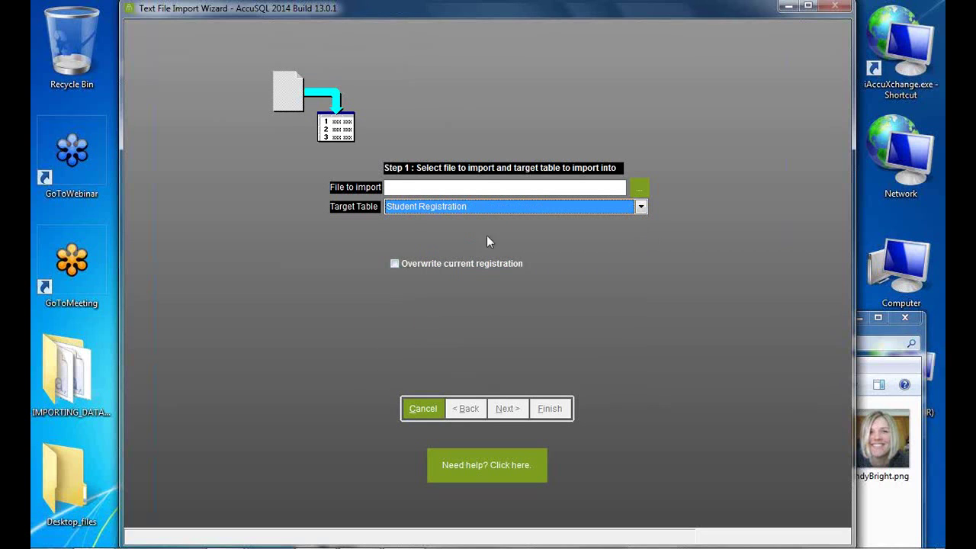
pyautogui.click(483, 207)
pyautogui.click(493, 307)
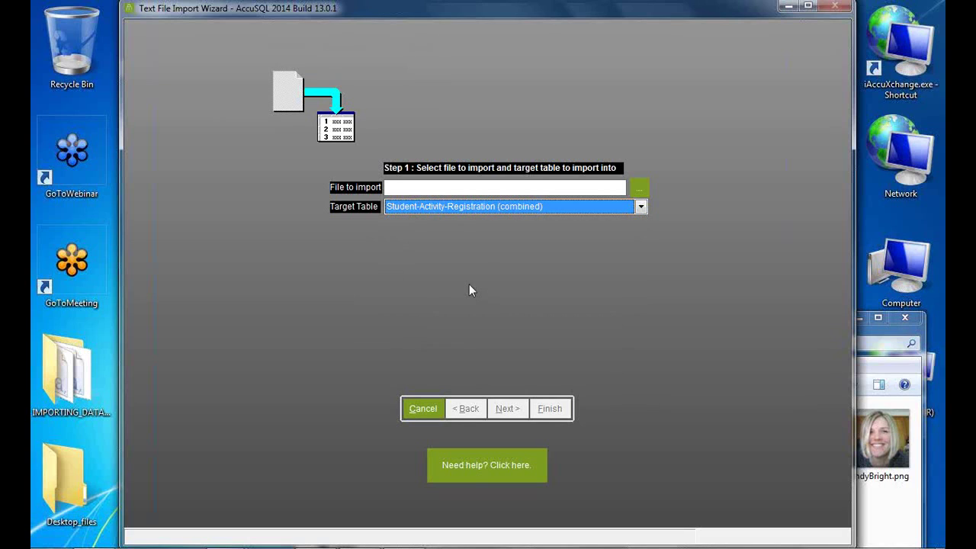
# - Cancel the file browser and the wizard, then start a fresh text file import
pyautogui.click(637, 189)
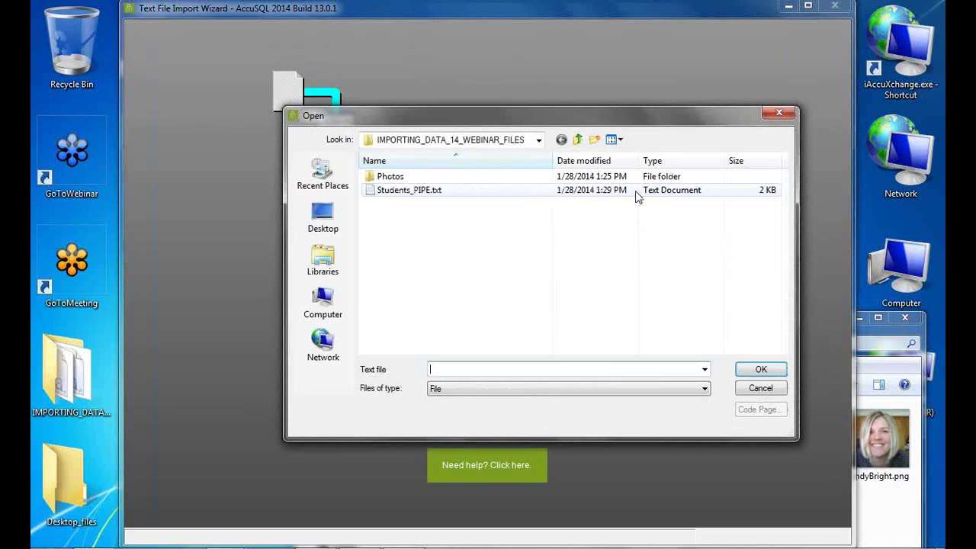
pyautogui.click(767, 387)
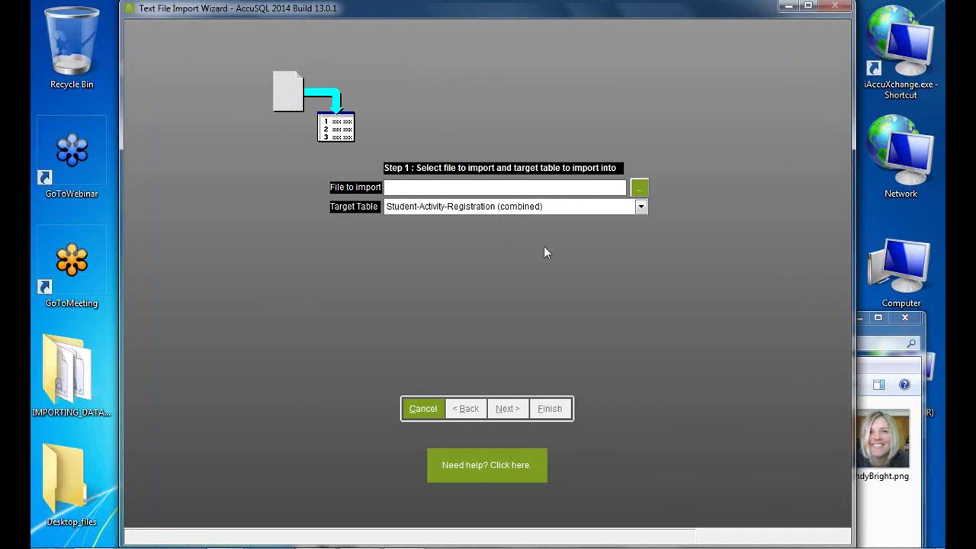
pyautogui.click(421, 409)
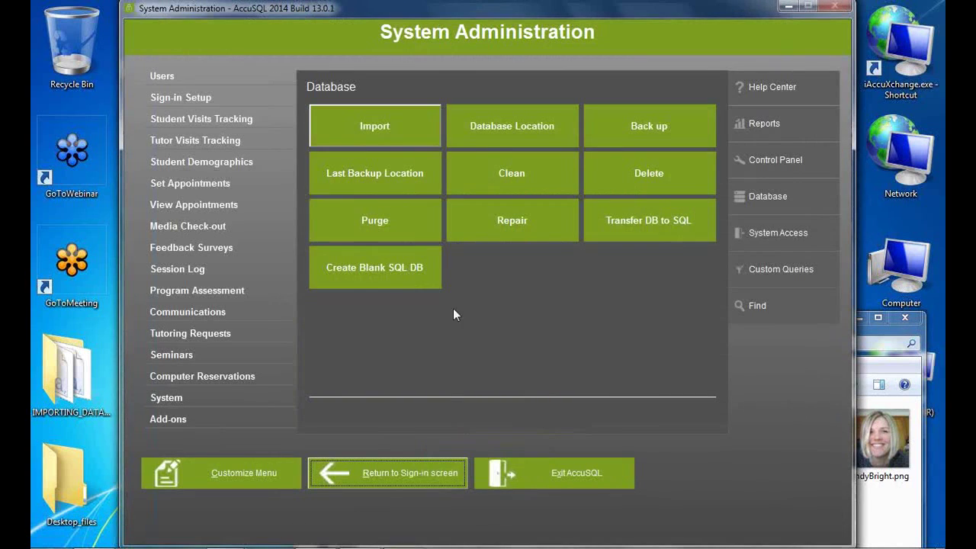
pyautogui.click(382, 134)
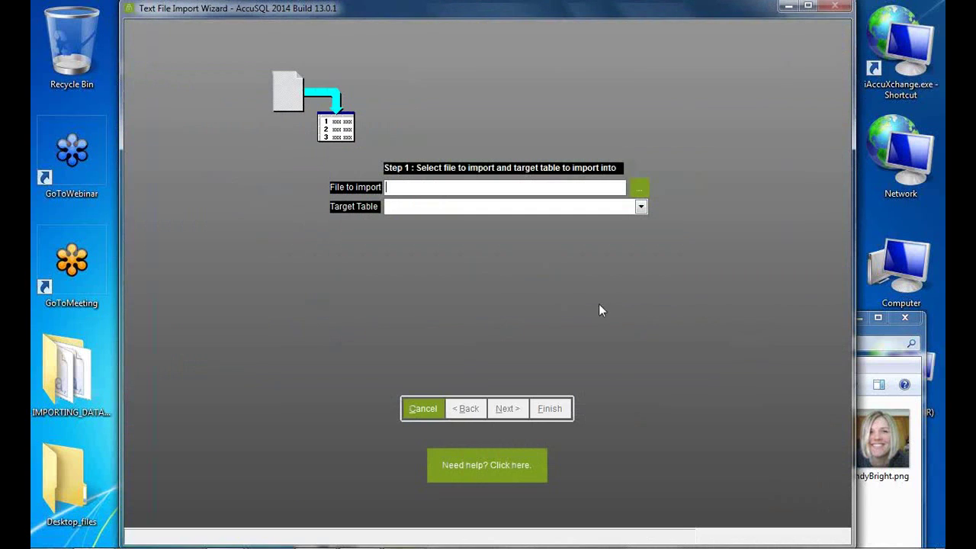
pyautogui.click(626, 205)
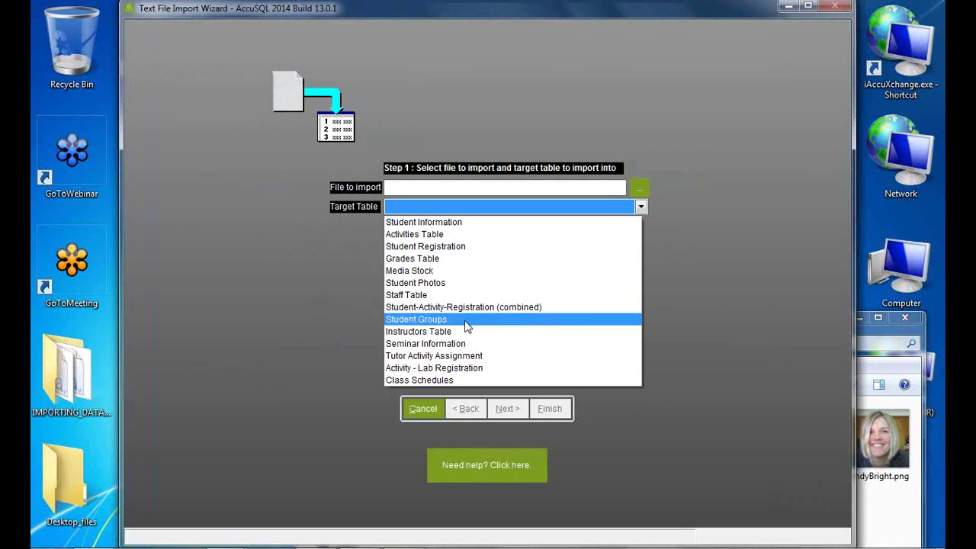
# - Target Student Groups and load StudentGroups.csv using the All Files filter
pyautogui.click(465, 320)
pyautogui.click(639, 187)
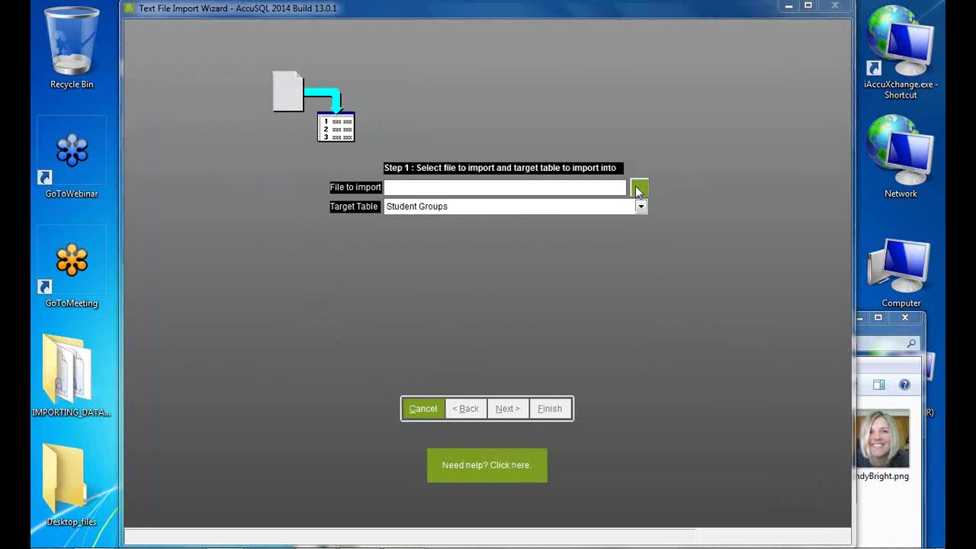
pyautogui.click(478, 390)
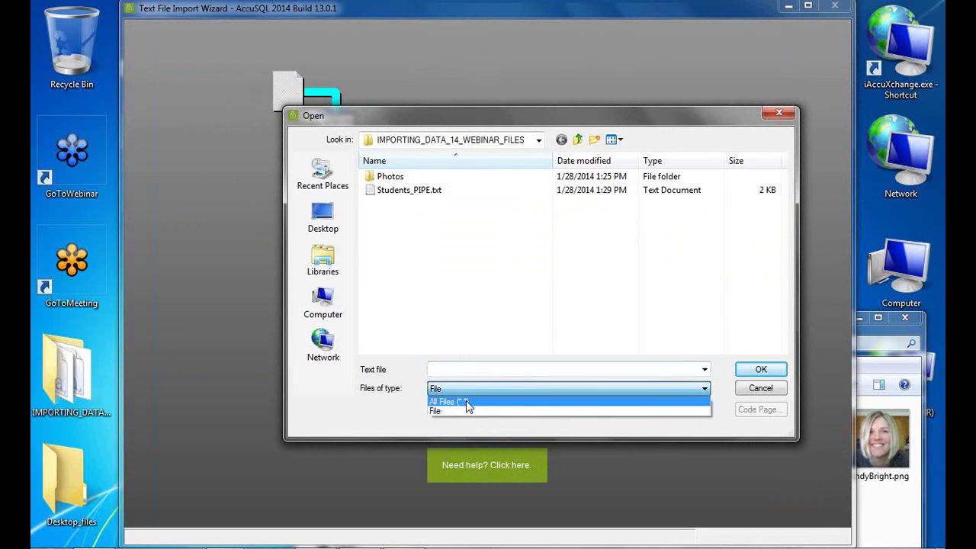
pyautogui.click(465, 400)
pyautogui.moveTo(782, 233); pyautogui.dragTo(785, 263)
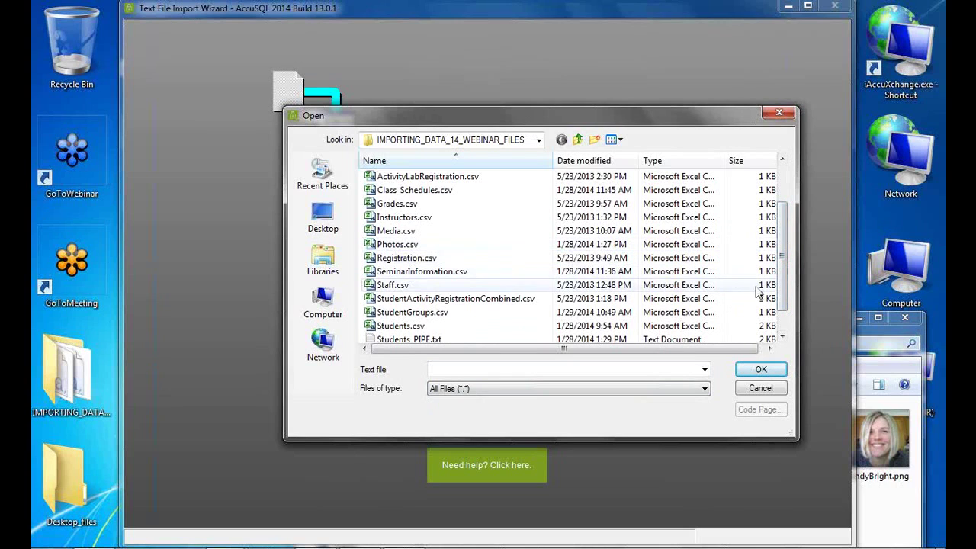
pyautogui.click(526, 311)
pyautogui.click(762, 369)
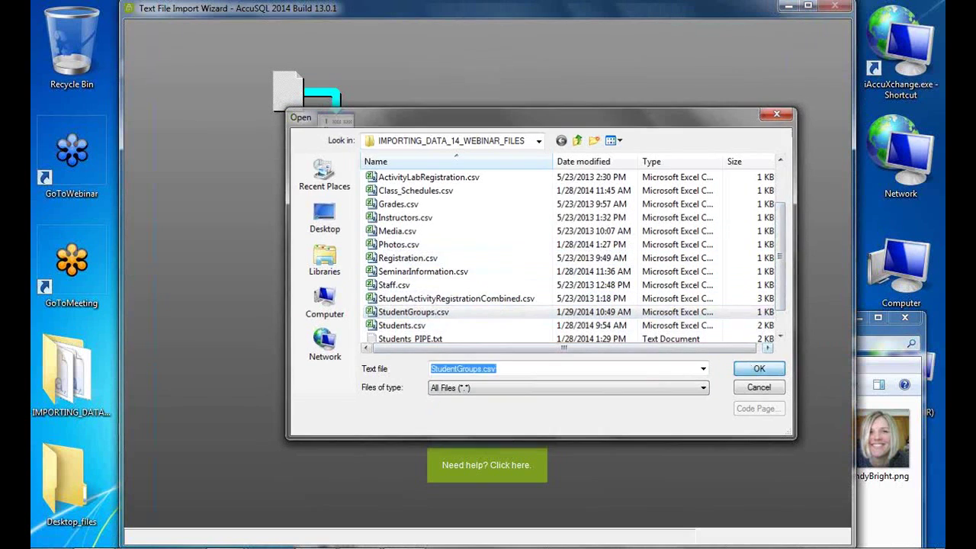
pyautogui.click(512, 409)
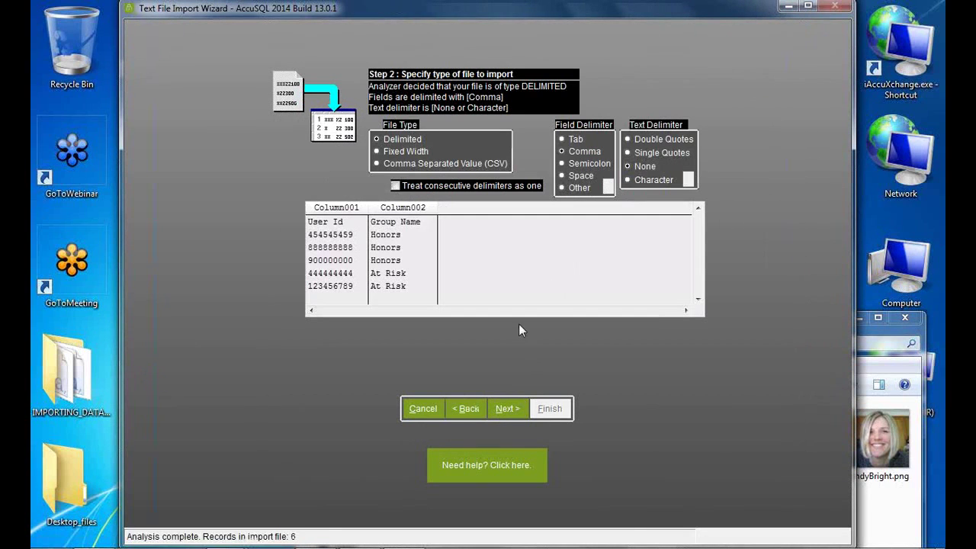
pyautogui.click(505, 410)
# - Map COLUMN001 to User Id and COLUMN002 to Group Name, then run the import
pyautogui.click(757, 202)
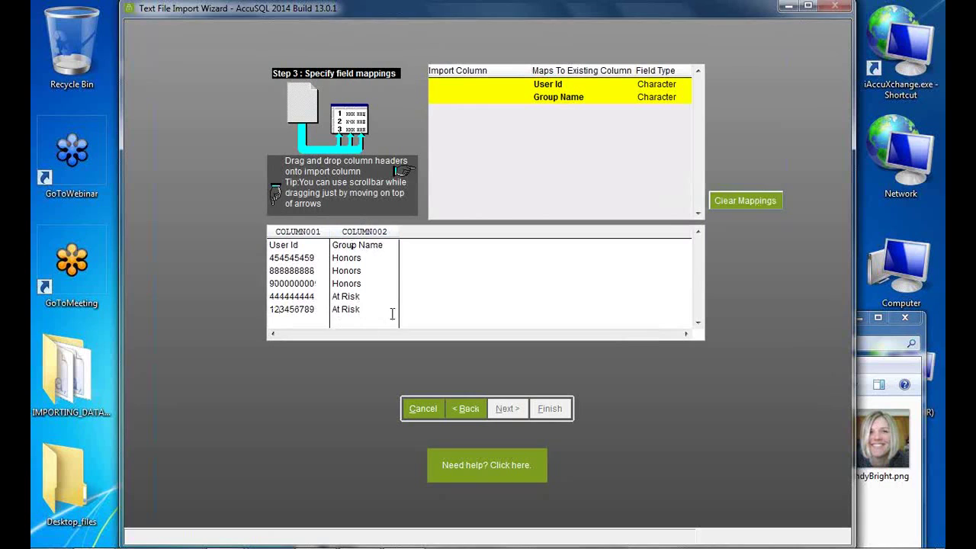
pyautogui.moveTo(297, 233); pyautogui.dragTo(456, 94)
pyautogui.moveTo(364, 231); pyautogui.dragTo(449, 98)
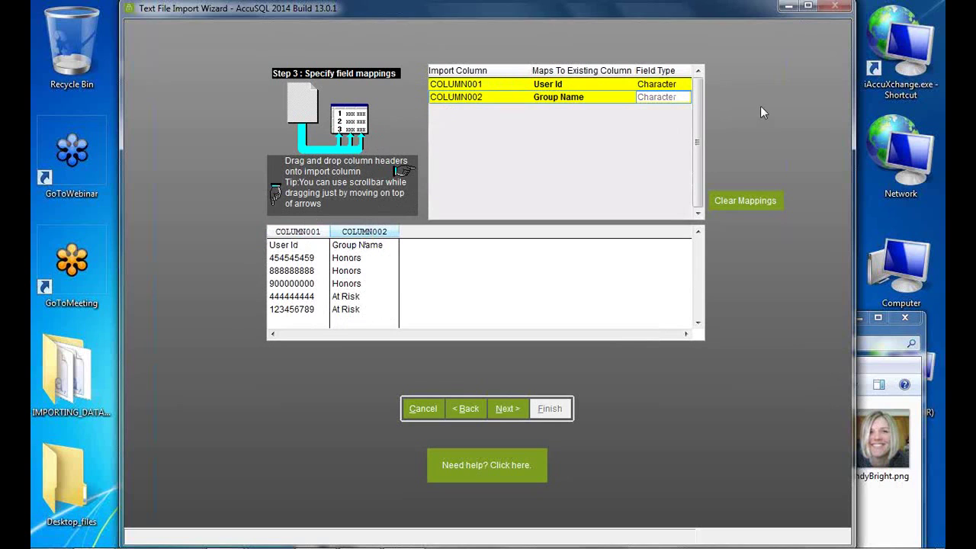
pyautogui.click(511, 410)
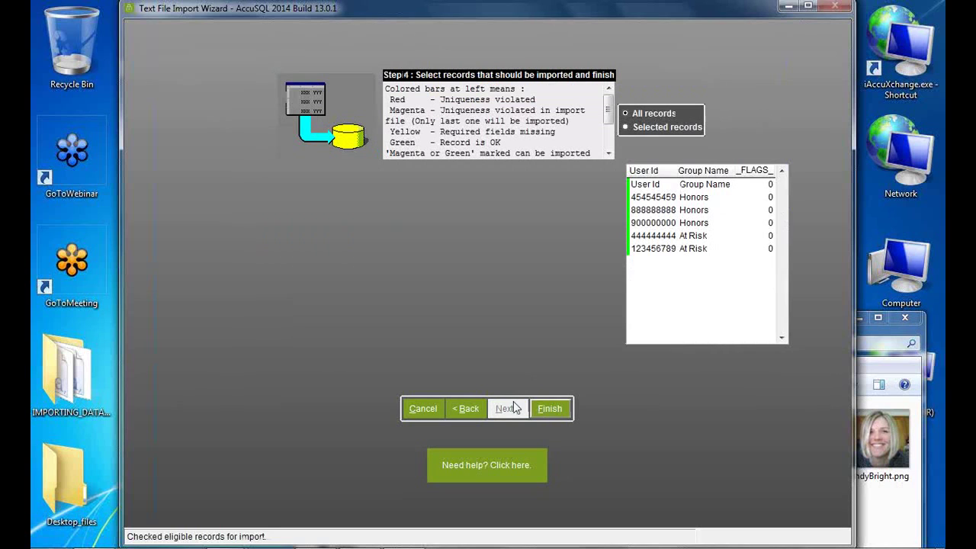
pyautogui.click(551, 409)
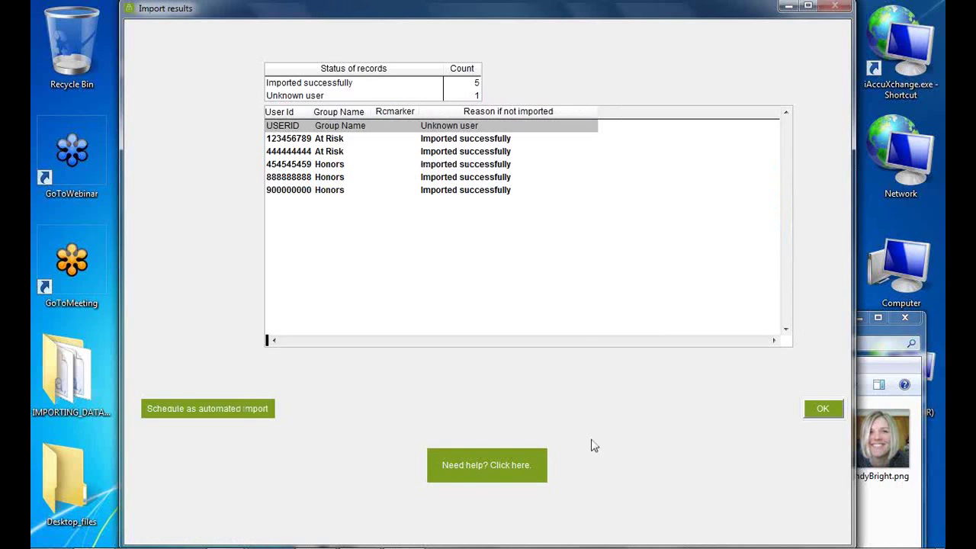
pyautogui.click(822, 410)
# - In Users > Student Groups, delete the 'Group Name' group and check the At Risk and Honors members
pyautogui.click(185, 81)
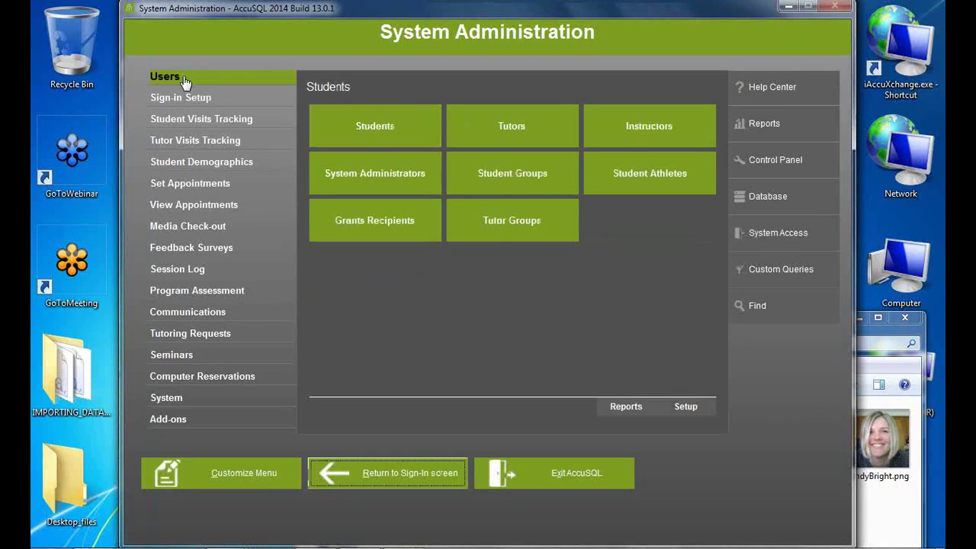
pyautogui.click(557, 183)
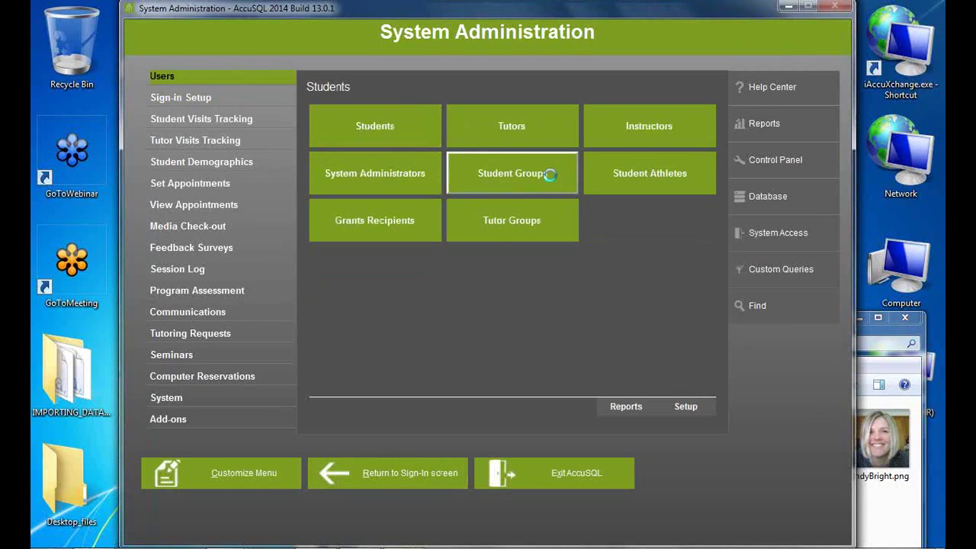
pyautogui.click(207, 122)
pyautogui.click(227, 341)
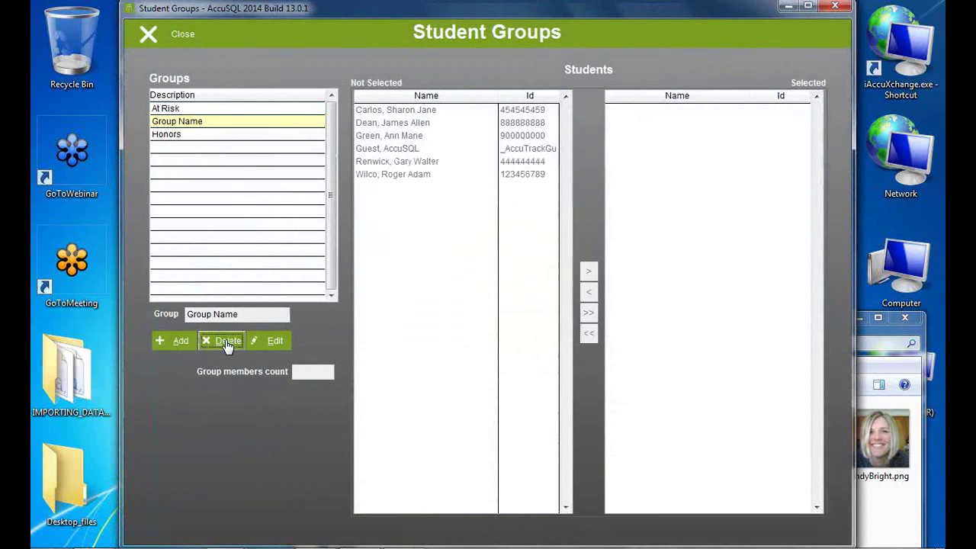
pyautogui.click(511, 334)
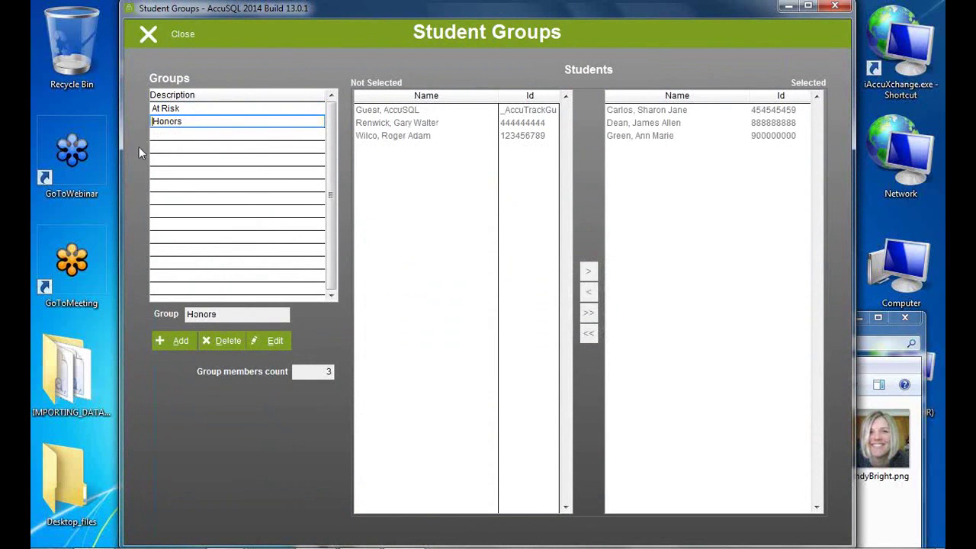
pyautogui.click(161, 109)
pyautogui.click(268, 124)
pyautogui.click(152, 40)
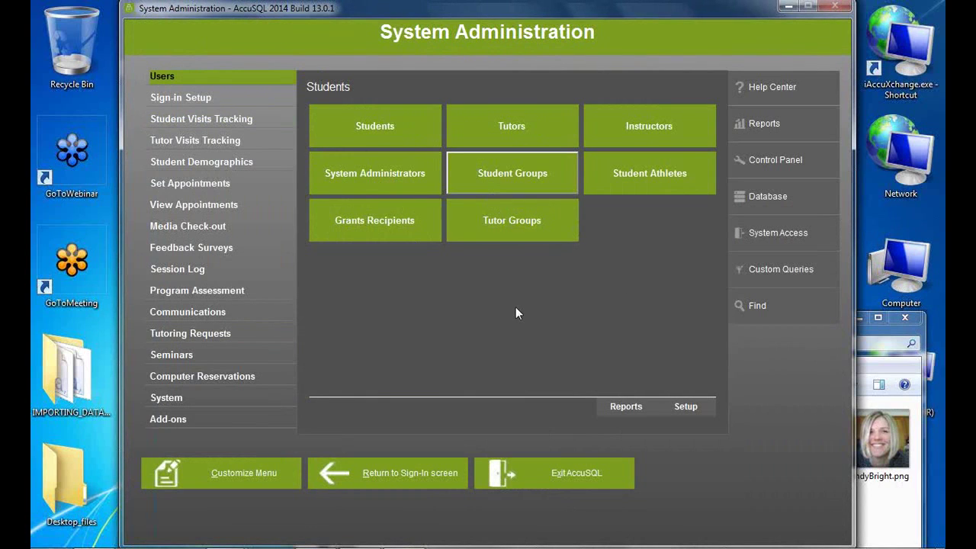
# - Start a new import of StudentGroups.csv with Student Groups as the target table
pyautogui.click(754, 200)
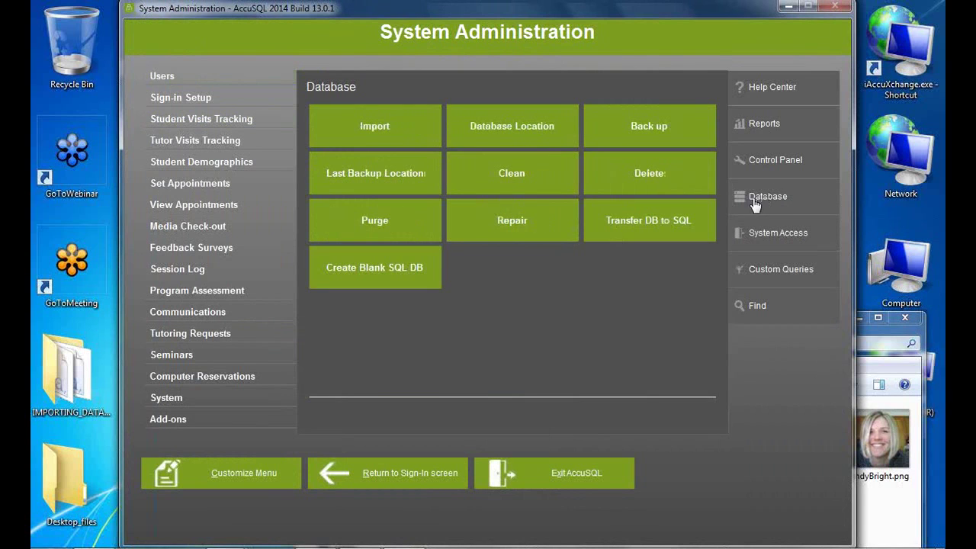
pyautogui.click(397, 134)
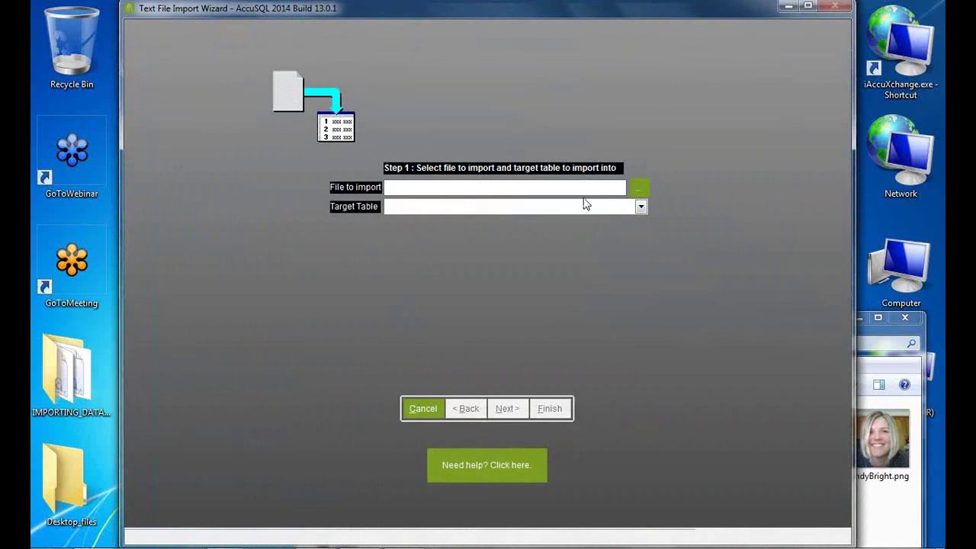
pyautogui.click(639, 187)
pyautogui.click(465, 389)
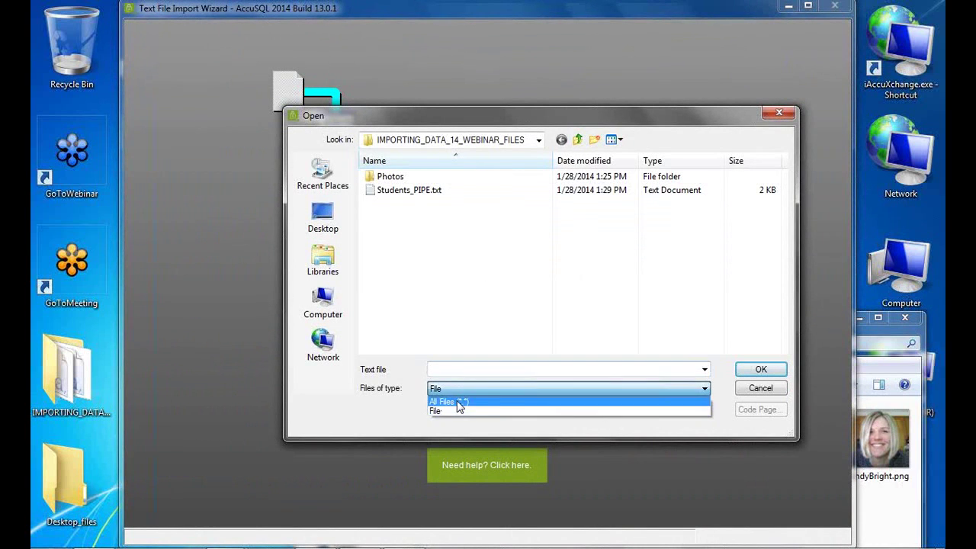
pyautogui.click(457, 404)
pyautogui.moveTo(774, 218); pyautogui.dragTo(774, 266)
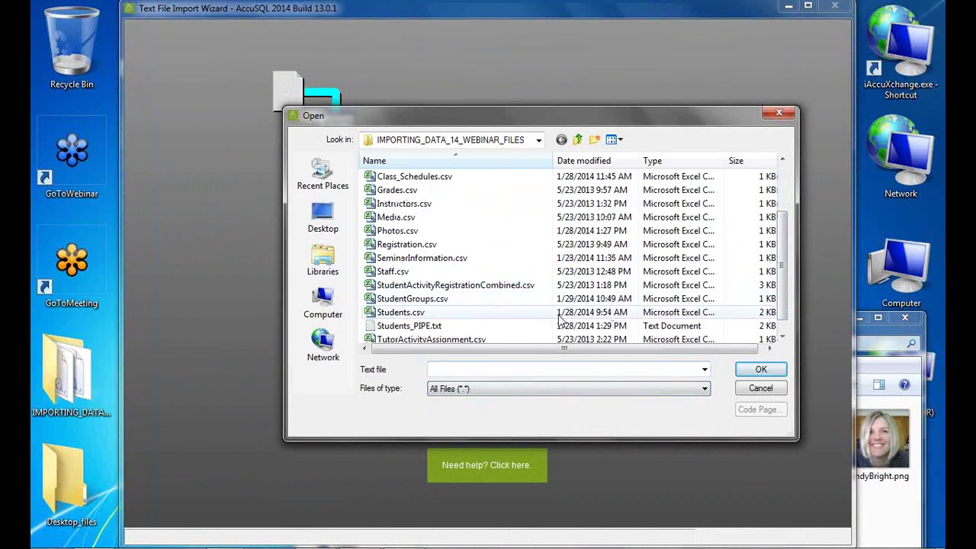
pyautogui.click(448, 298)
pyautogui.click(761, 371)
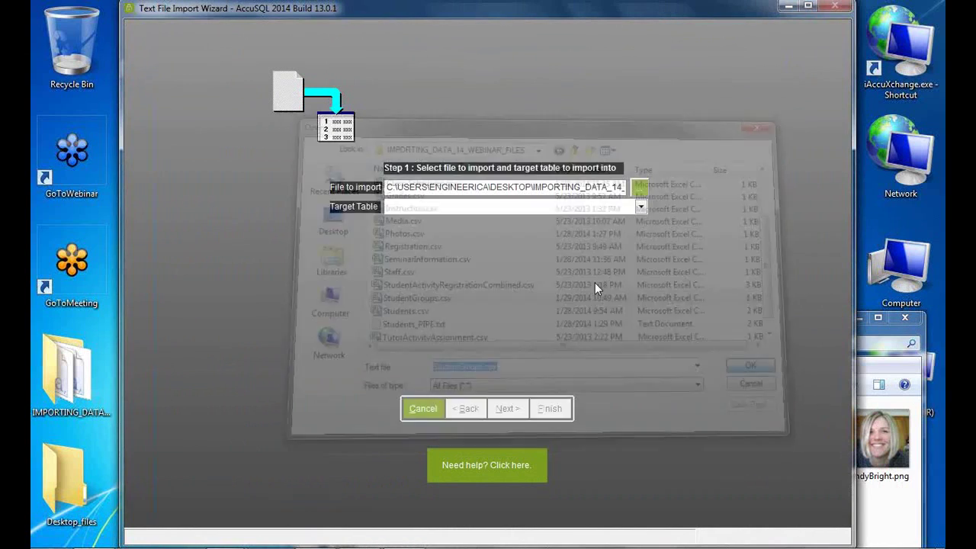
pyautogui.click(486, 207)
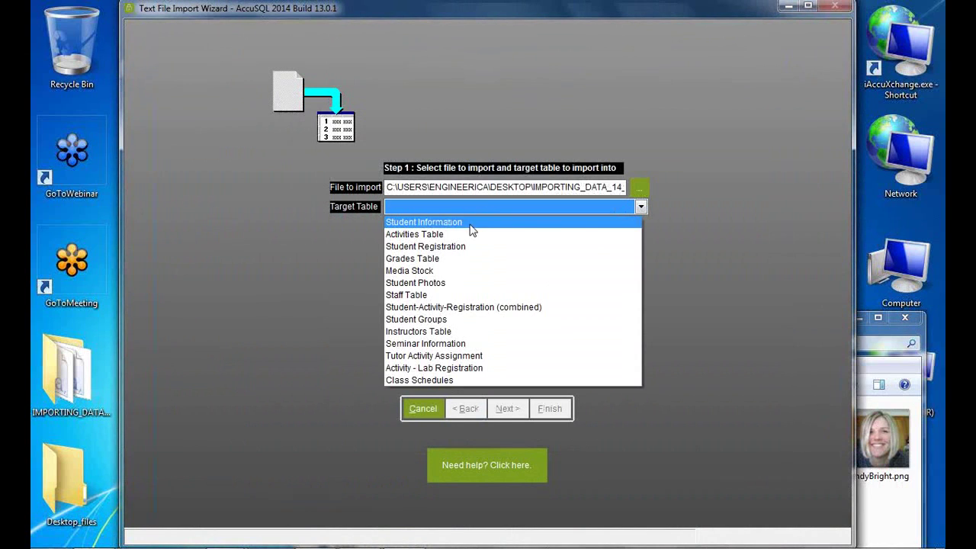
pyautogui.click(459, 318)
pyautogui.click(507, 408)
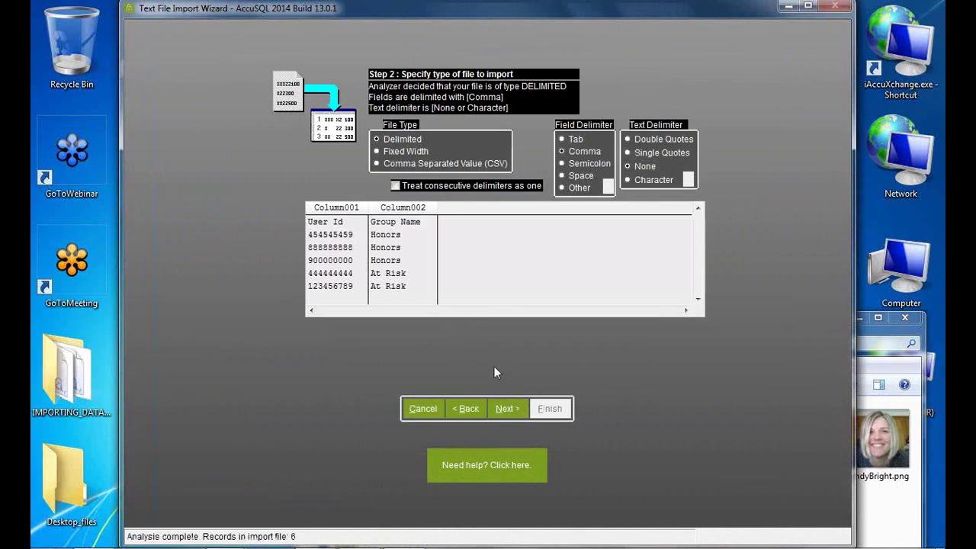
pyautogui.click(508, 409)
# - Map COLUMN001 to User Id, set Group Name to 'Baseball', and run the import
pyautogui.moveTo(299, 231); pyautogui.dragTo(436, 87)
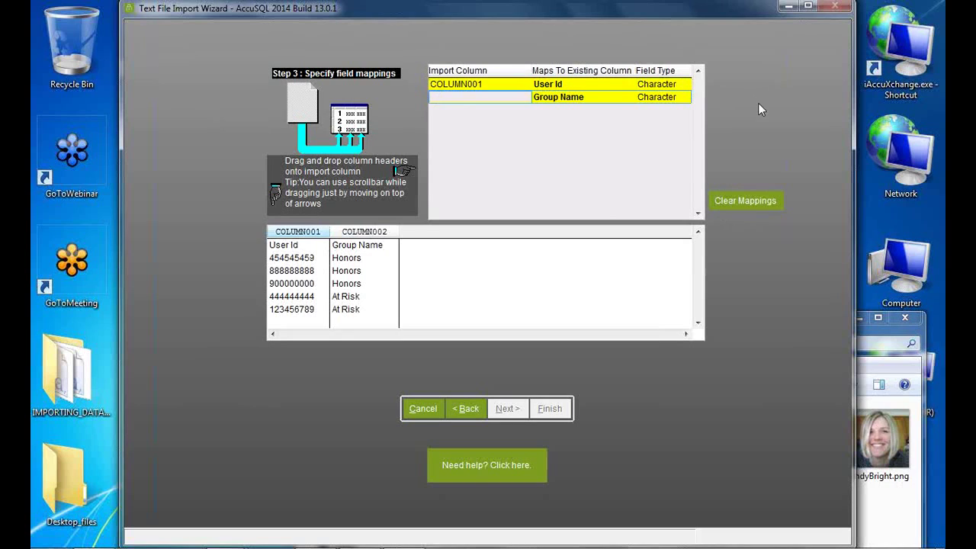
pyautogui.write('Baseball')
pyautogui.click(515, 86)
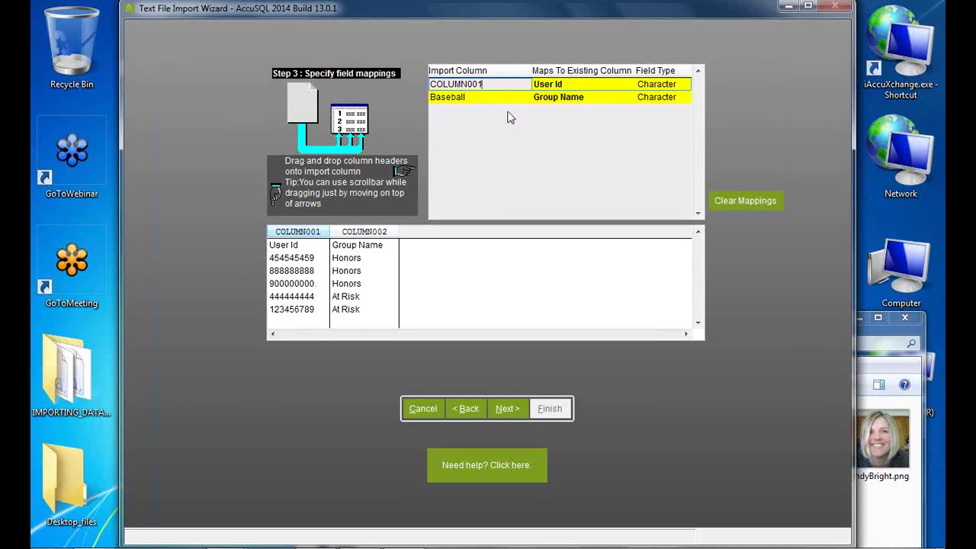
pyautogui.click(509, 408)
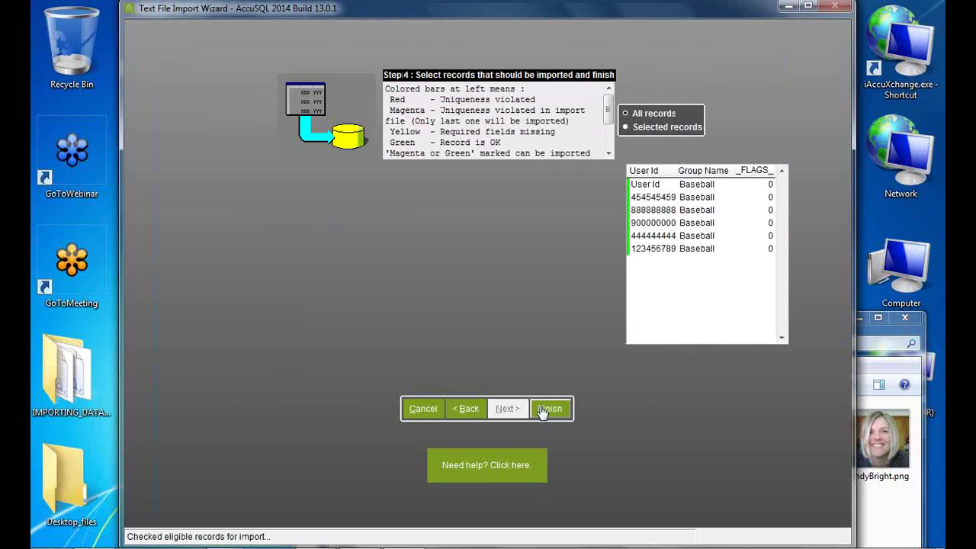
pyautogui.click(549, 409)
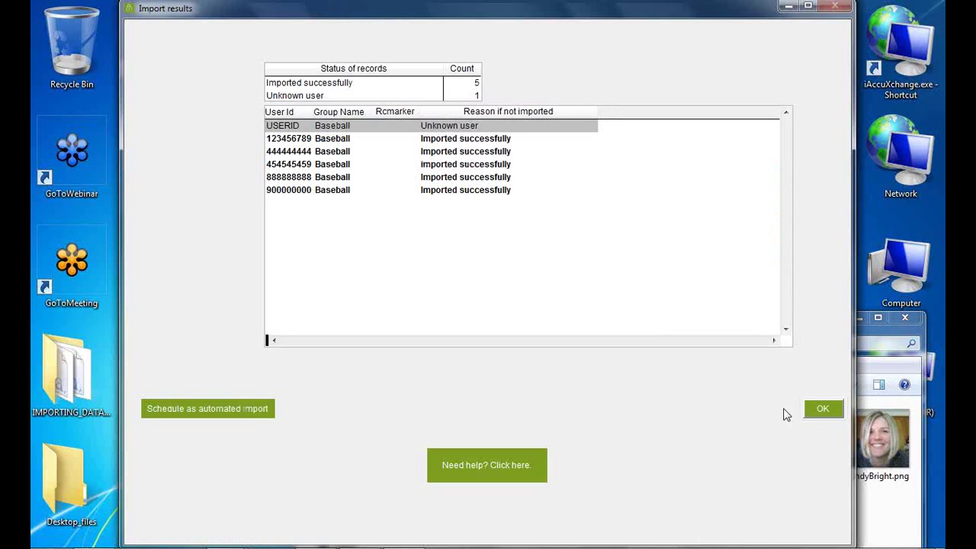
pyautogui.click(818, 414)
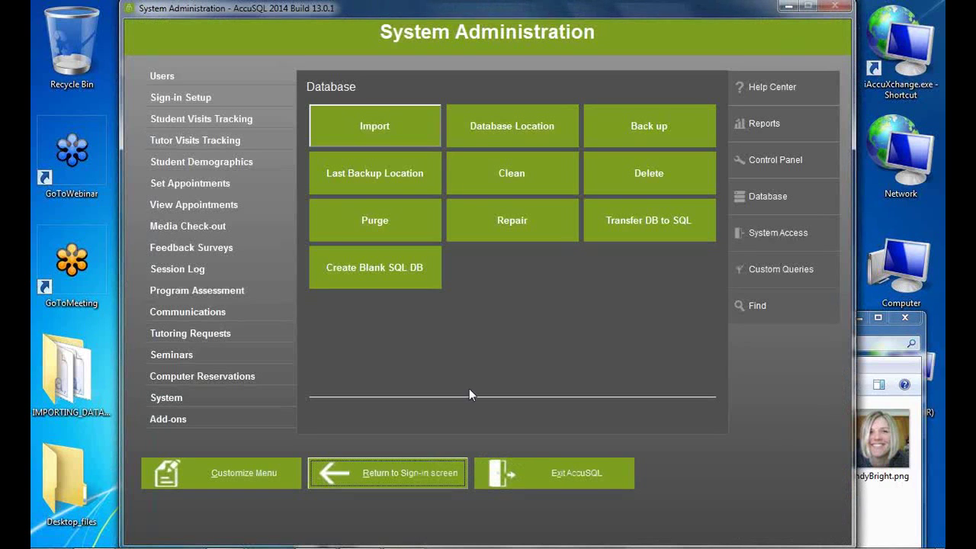
# - Check the five Baseball members in Users > Student Groups
pyautogui.click(175, 77)
pyautogui.click(497, 176)
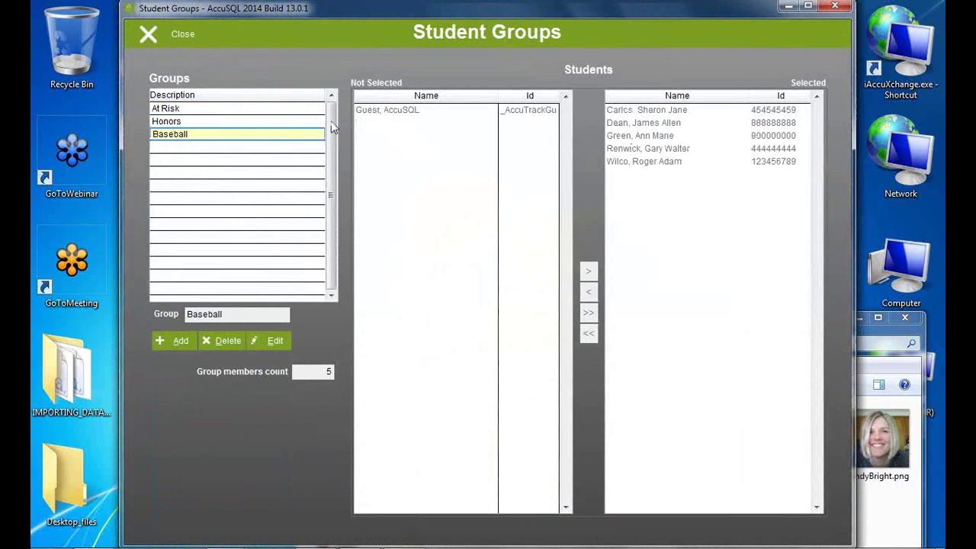
pyautogui.click(163, 38)
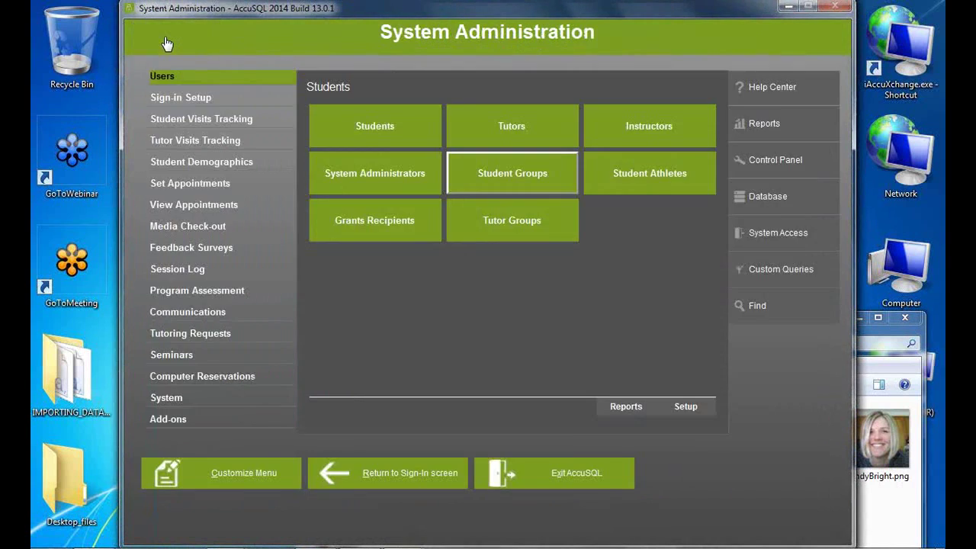
# - Start a new text file import and browse the target table list without choosing
pyautogui.click(765, 197)
pyautogui.click(375, 122)
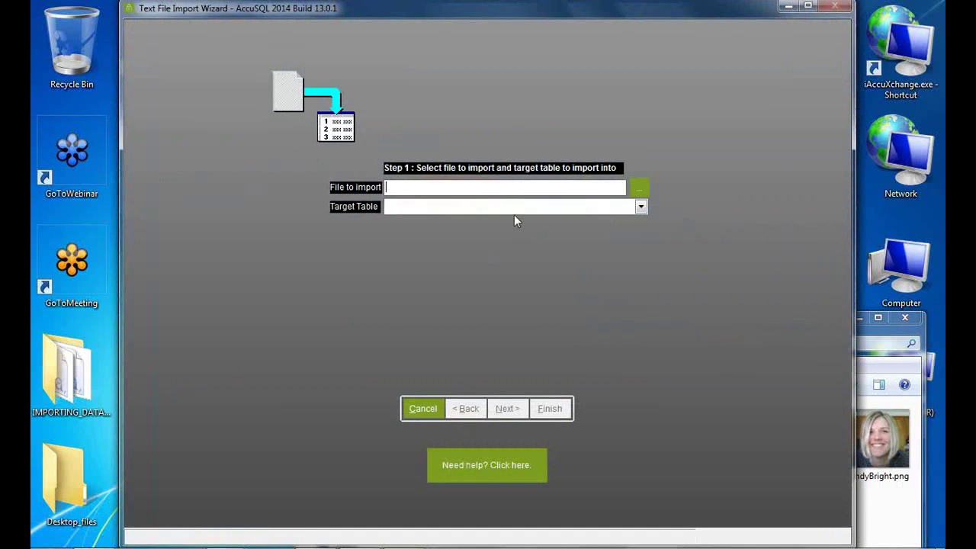
pyautogui.click(514, 211)
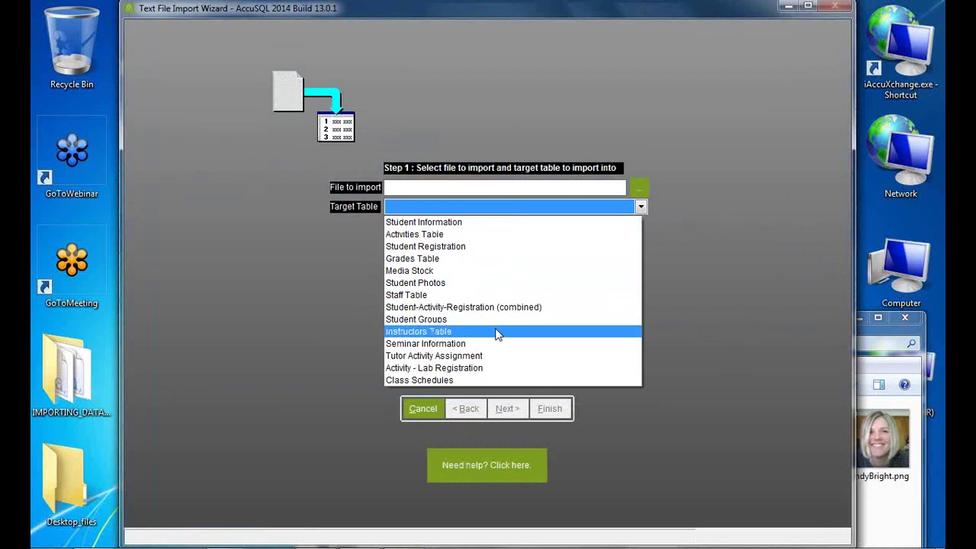
pyautogui.click(418, 408)
# - Cancel the import wizard and step through the Users > Instructors records, then close them
pyautogui.click(412, 408)
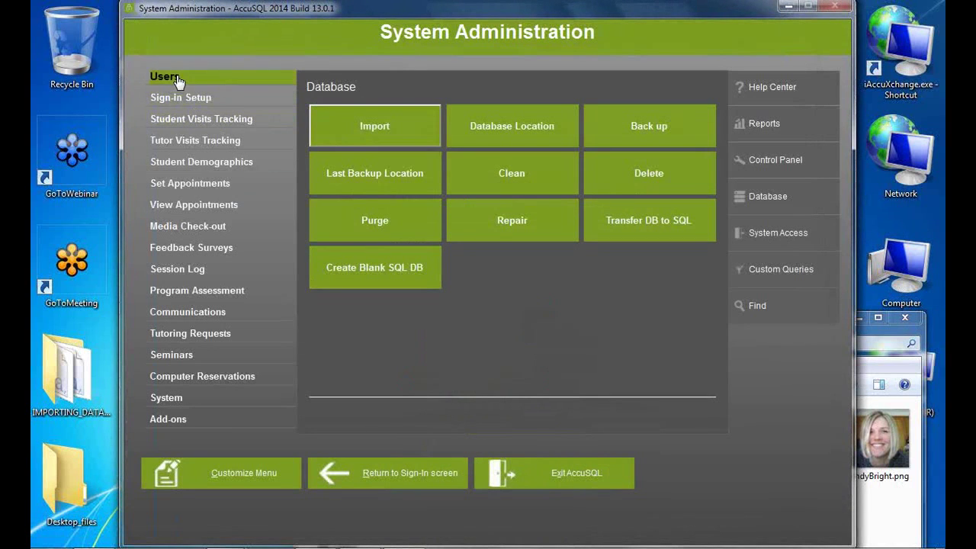
pyautogui.click(182, 78)
pyautogui.click(656, 125)
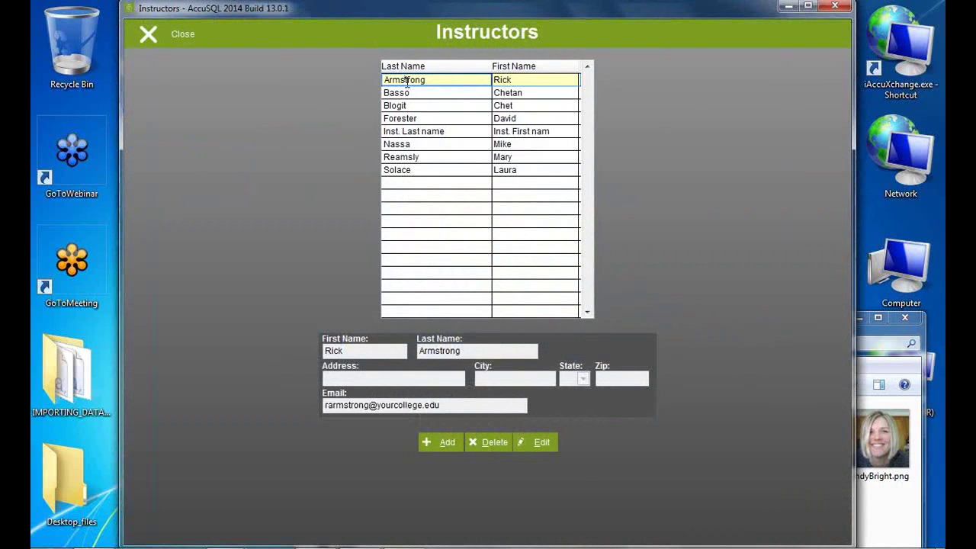
pyautogui.press('Down')
pyautogui.press('Down')
pyautogui.press('Down')
pyautogui.press('Down')
pyautogui.press('Down')
pyautogui.press('Down')
pyautogui.press('Down')
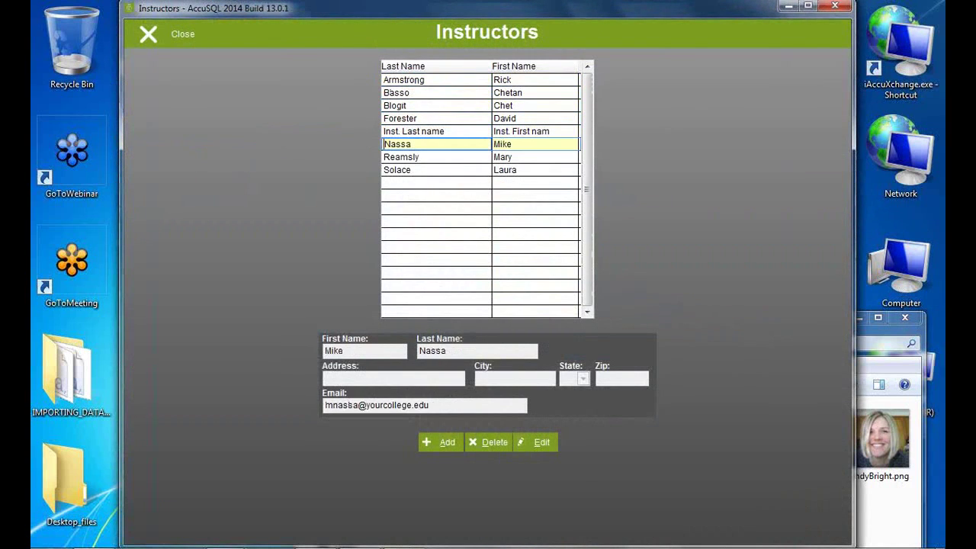
pyautogui.press('Up')
pyautogui.press('Up')
pyautogui.press('Up')
pyautogui.press('Up')
pyautogui.press('Up')
pyautogui.press('Up')
pyautogui.press('Up')
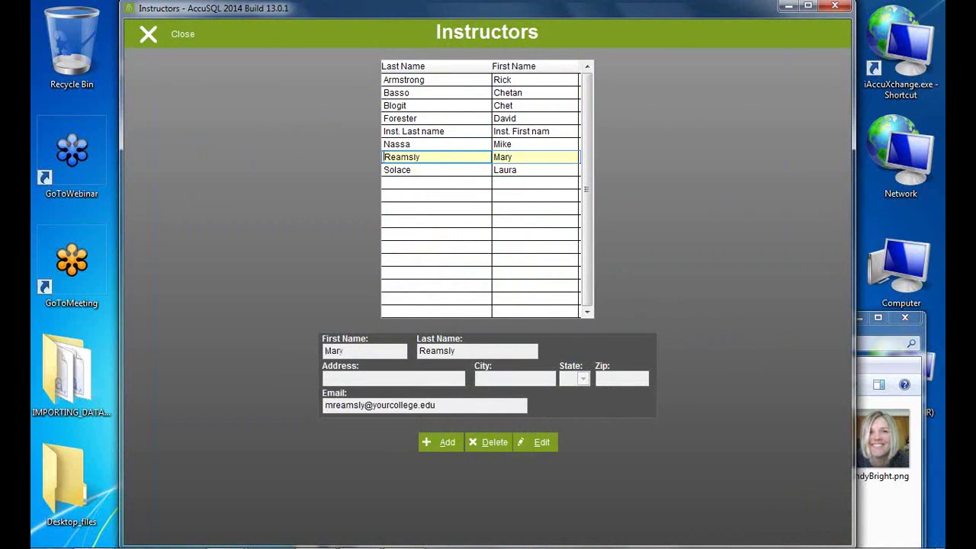
pyautogui.press('Down')
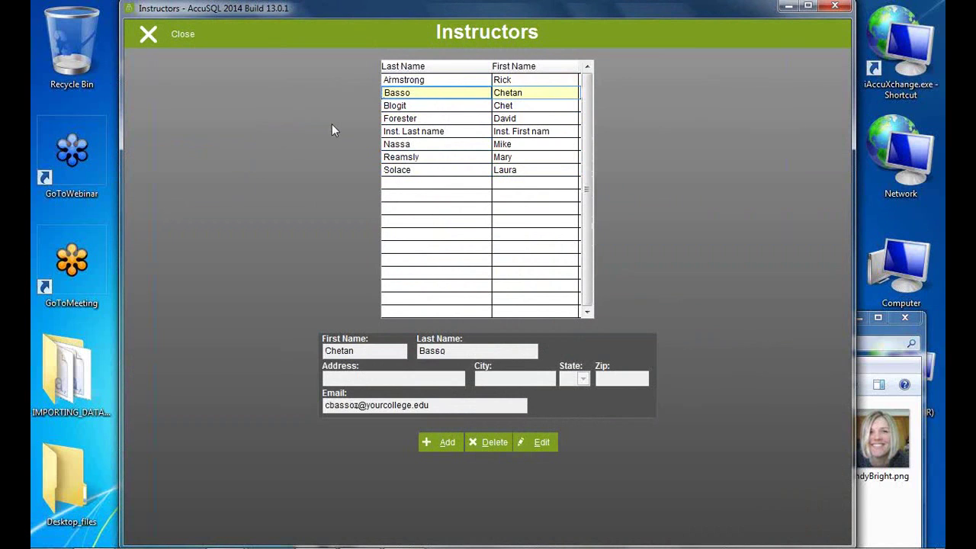
pyautogui.click(181, 39)
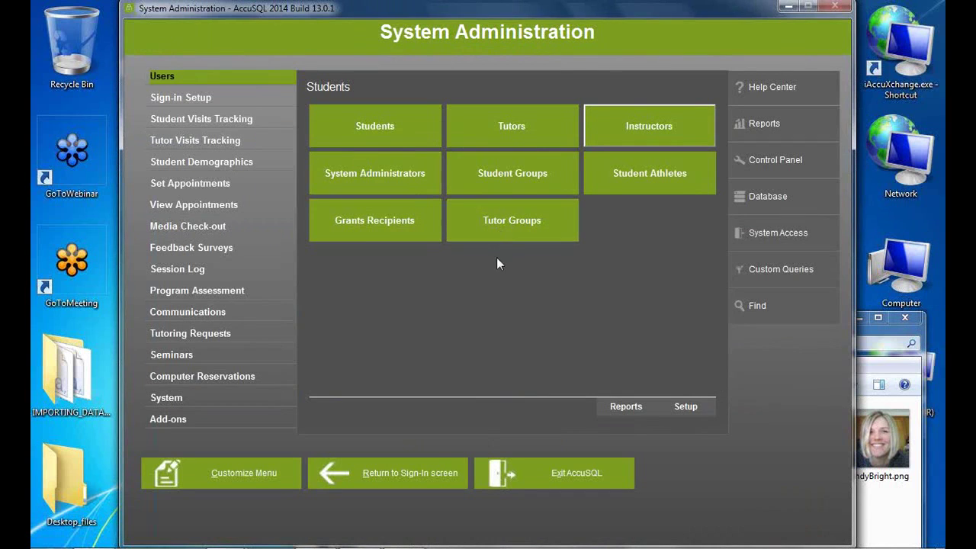
# - Start a new text file import with Seminar Information as the target table
pyautogui.click(762, 196)
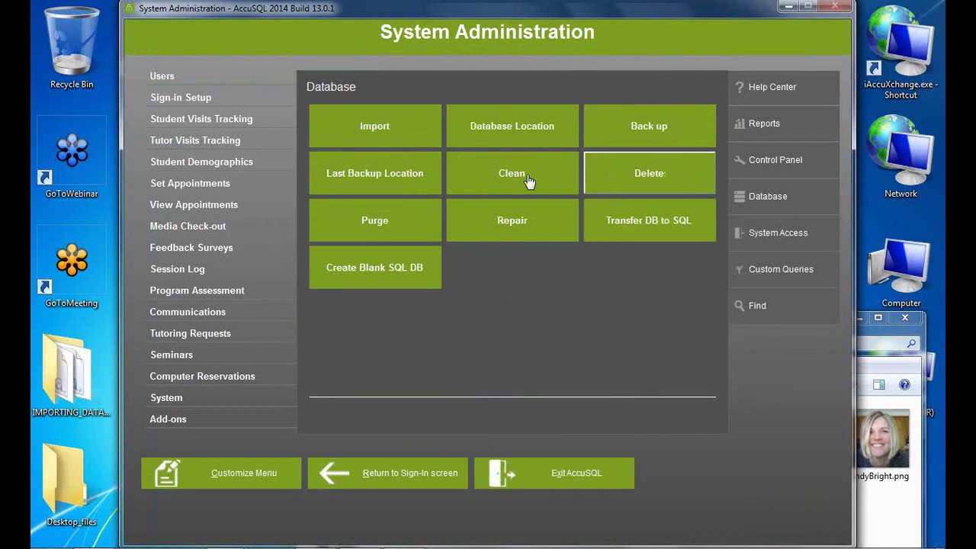
pyautogui.click(373, 123)
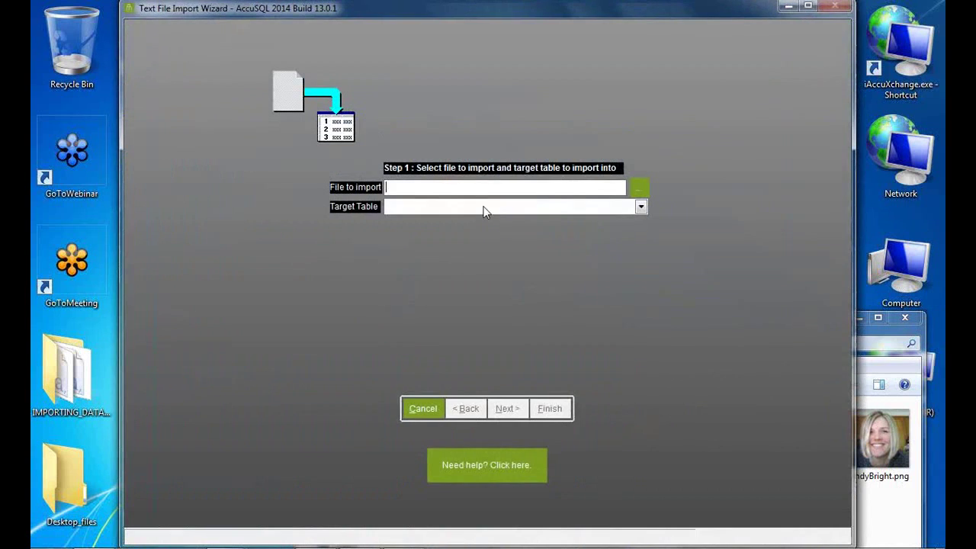
pyautogui.click(483, 206)
pyautogui.click(458, 343)
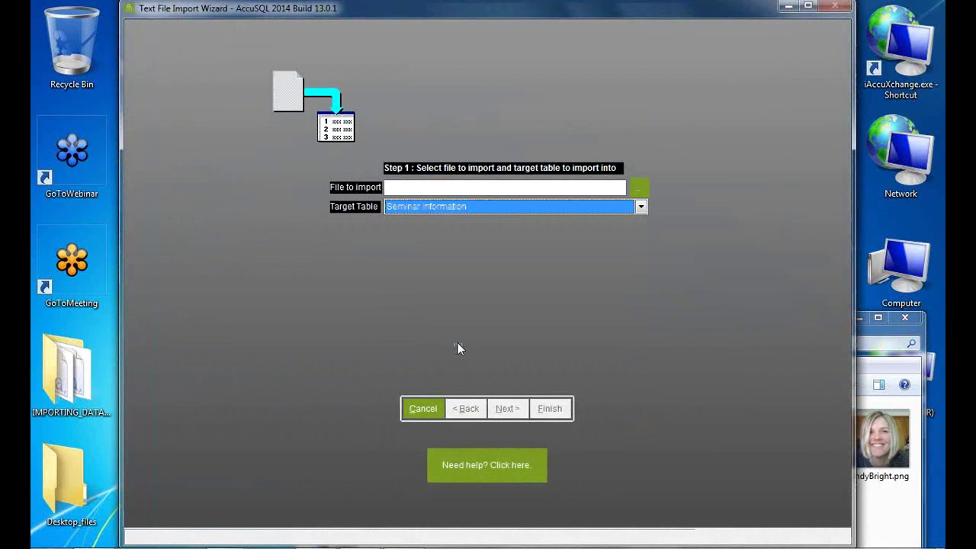
# - Load SeminarInformation.csv via the All Files filter and advance to the Step 2 preview
pyautogui.click(640, 186)
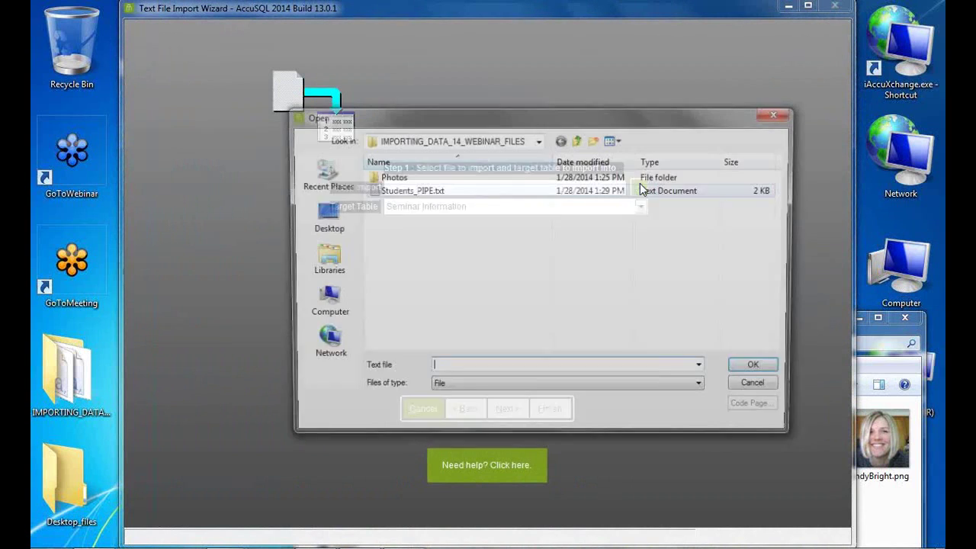
pyautogui.click(464, 389)
pyautogui.click(462, 398)
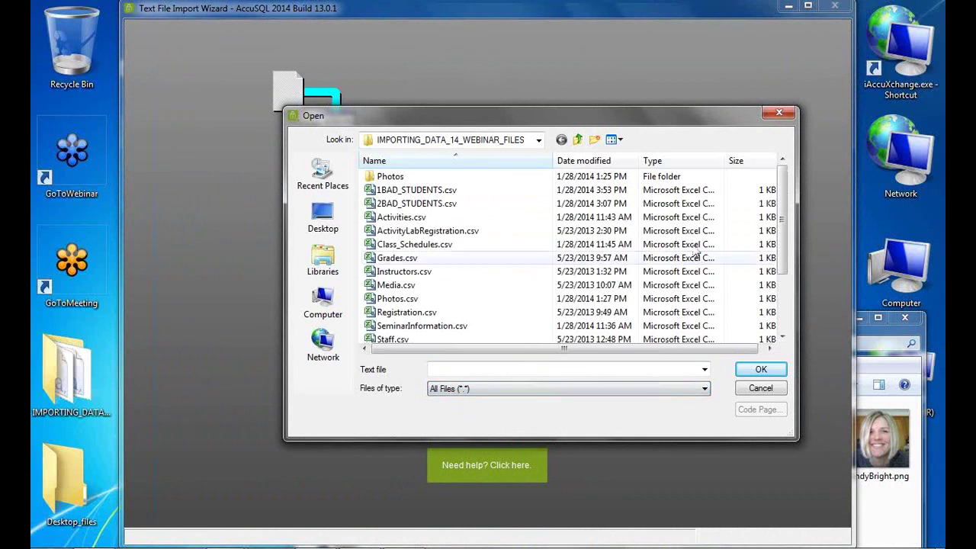
pyautogui.scroll(-3, 770, 296)
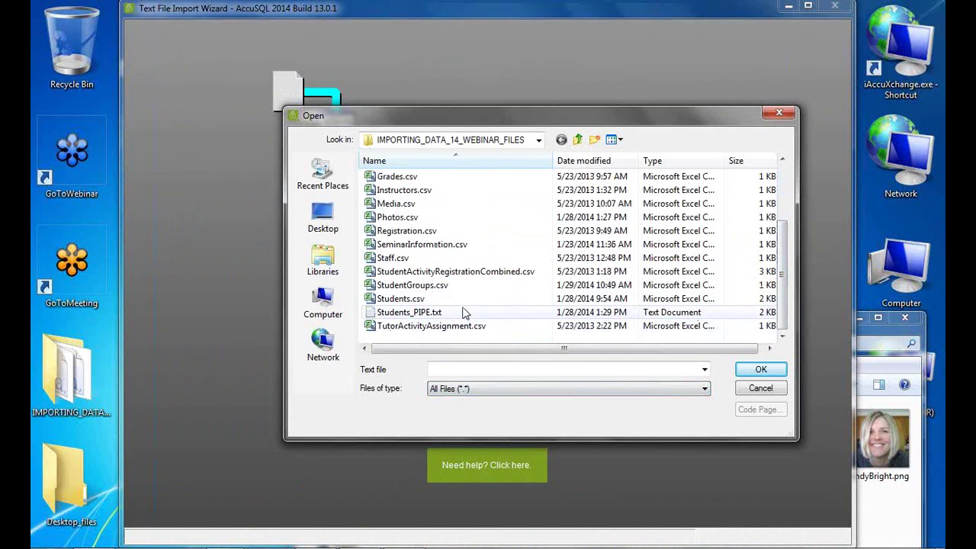
pyautogui.click(423, 247)
pyautogui.click(761, 368)
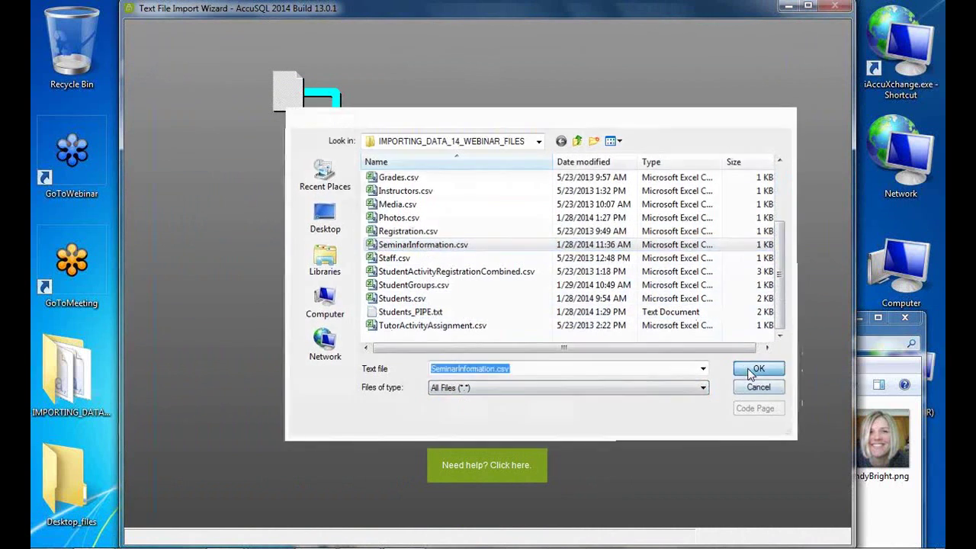
pyautogui.click(502, 412)
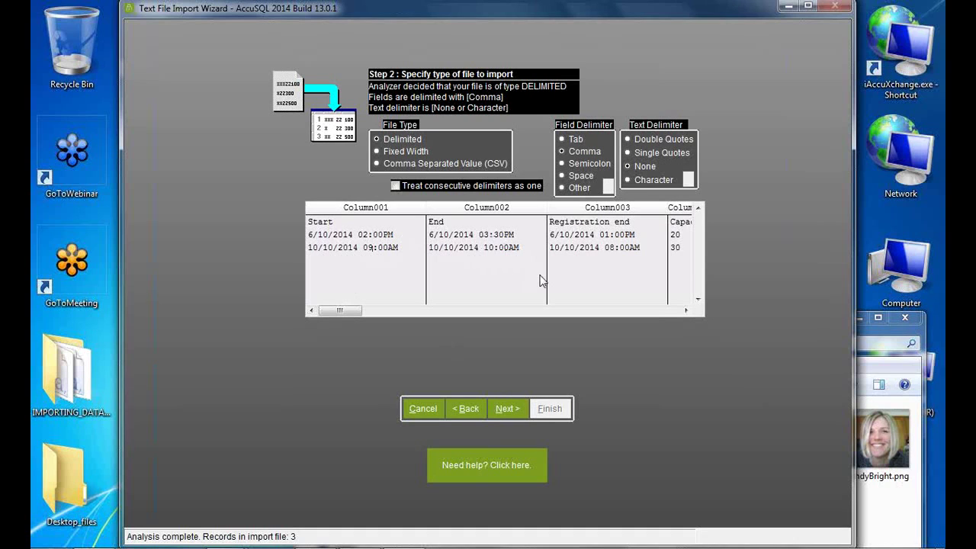
# - Clear the automatic mappings and map COLUMN001–004 to Start, End, Registration end and Capacity
pyautogui.click(507, 408)
pyautogui.click(744, 201)
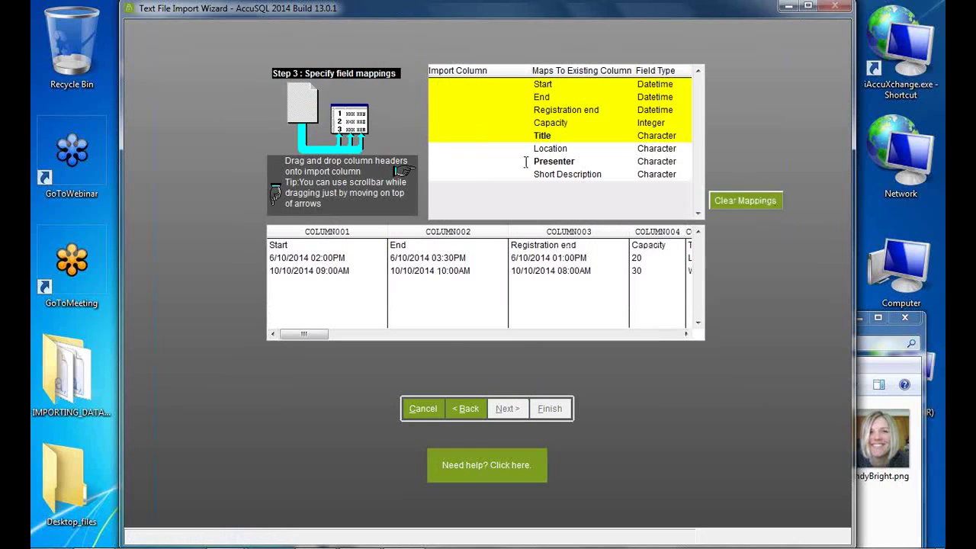
pyautogui.moveTo(327, 232); pyautogui.dragTo(442, 87)
pyautogui.moveTo(448, 232); pyautogui.dragTo(453, 103)
pyautogui.moveTo(551, 233); pyautogui.dragTo(456, 110)
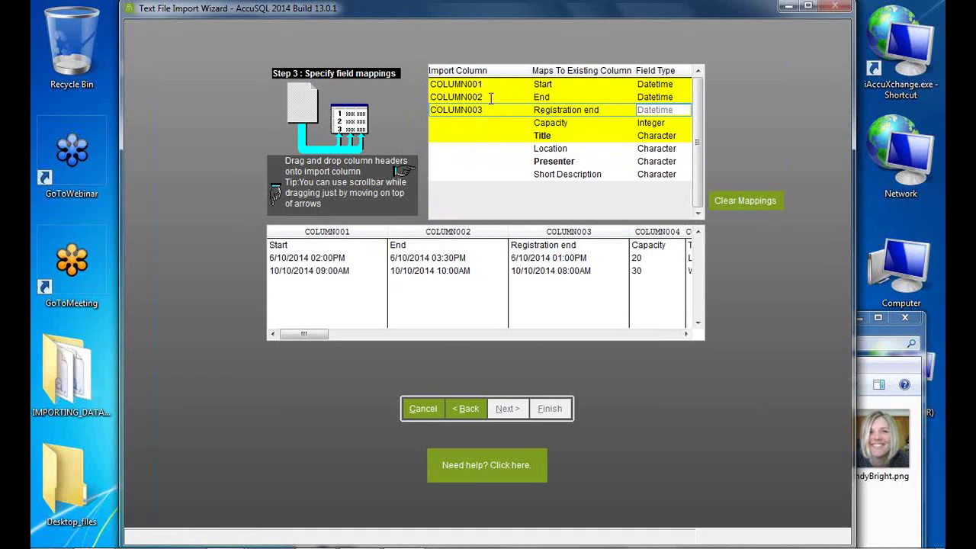
pyautogui.click(447, 122)
pyautogui.moveTo(670, 232); pyautogui.dragTo(473, 123)
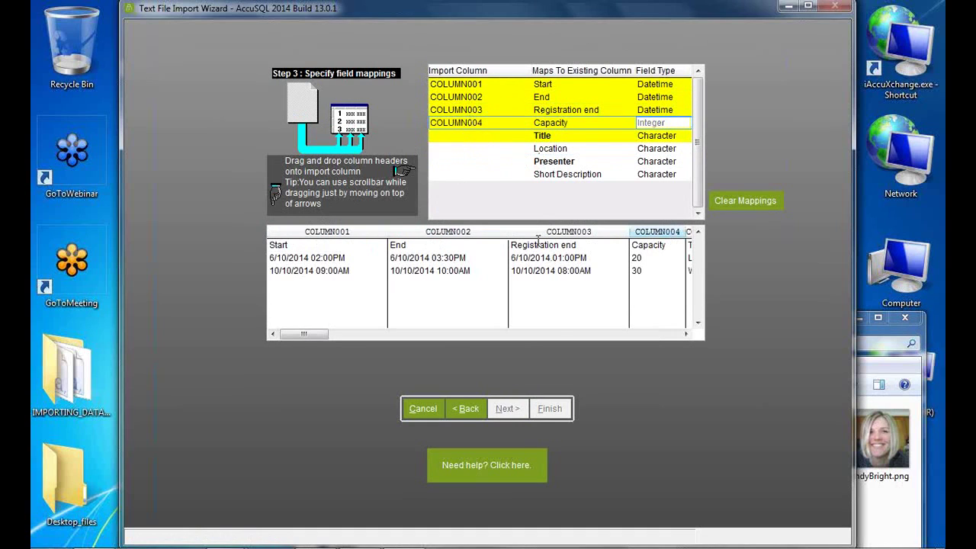
# - Map COLUMN005–008 to Title, Location, Presenter and Short Description, then run the seminar import
pyautogui.click(554, 334)
pyautogui.moveTo(379, 232); pyautogui.dragTo(446, 143)
pyautogui.moveTo(508, 232); pyautogui.dragTo(461, 149)
pyautogui.moveTo(555, 240); pyautogui.dragTo(449, 162)
pyautogui.moveTo(657, 234); pyautogui.dragTo(479, 194)
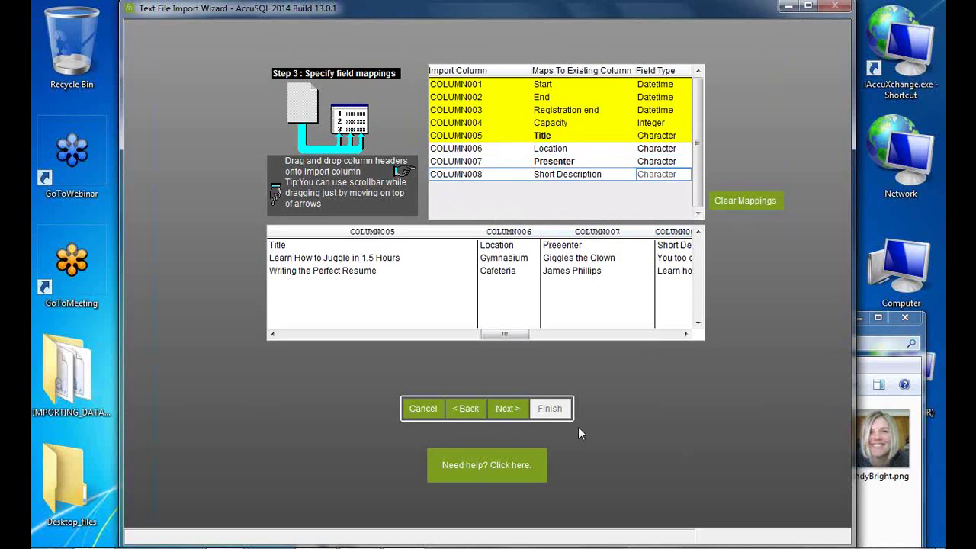
pyautogui.click(508, 410)
pyautogui.click(547, 410)
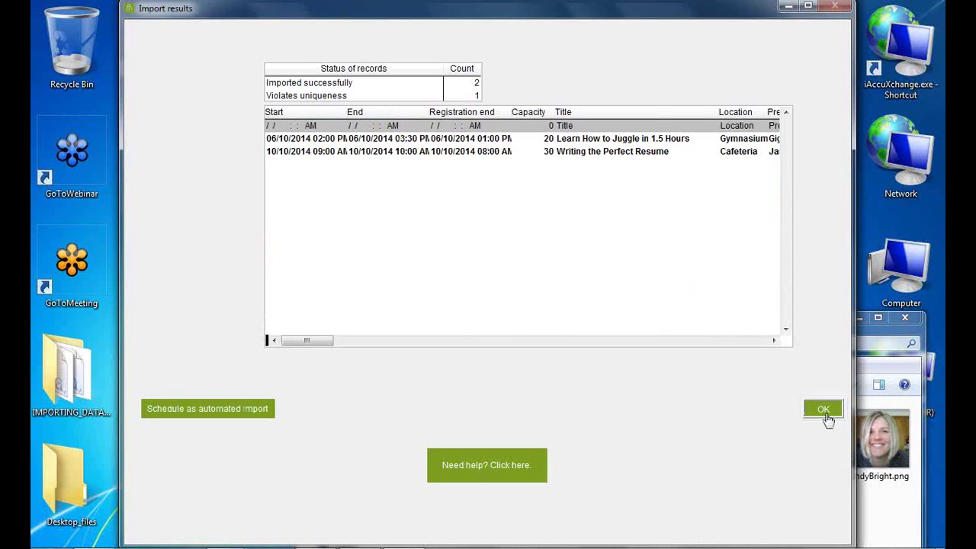
# - Check the imported 'Writing the Perfect Resume' and 'Learn How to Juggle in 1.5 Hours' seminars in the Seminars list
pyautogui.click(825, 412)
pyautogui.click(236, 360)
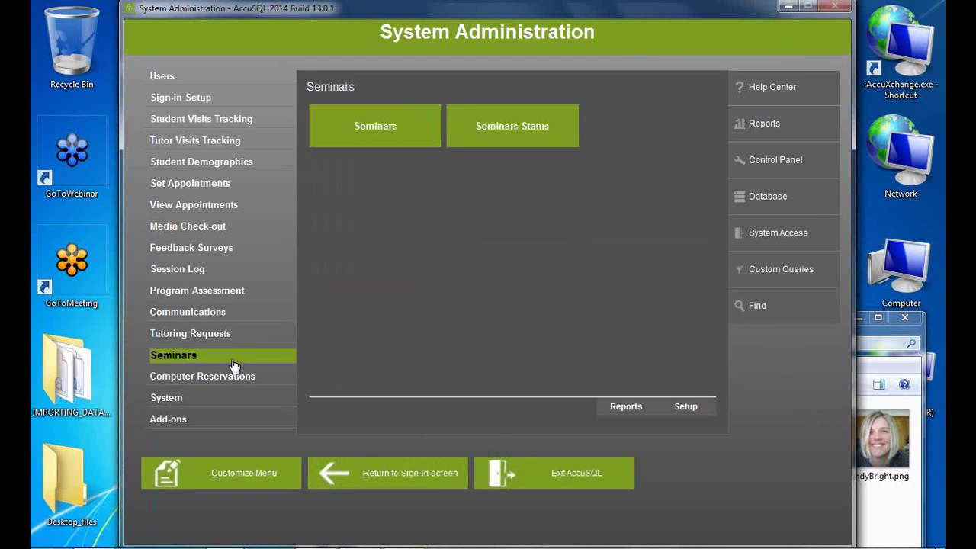
pyautogui.click(360, 142)
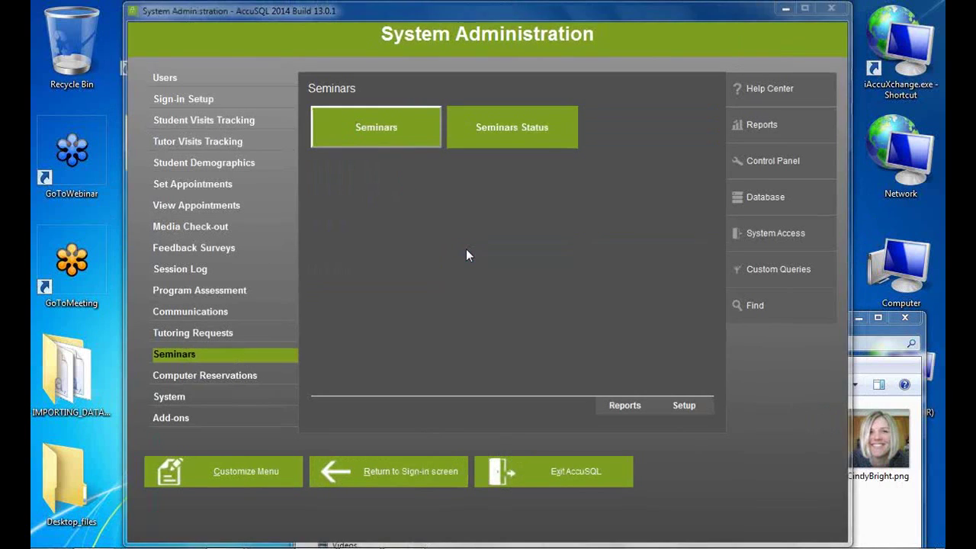
pyautogui.click(403, 124)
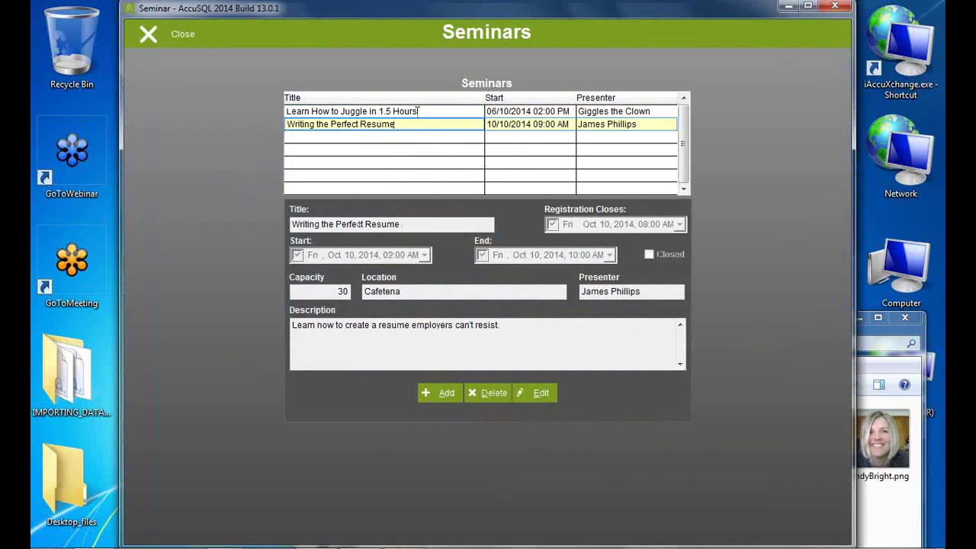
pyautogui.click(418, 112)
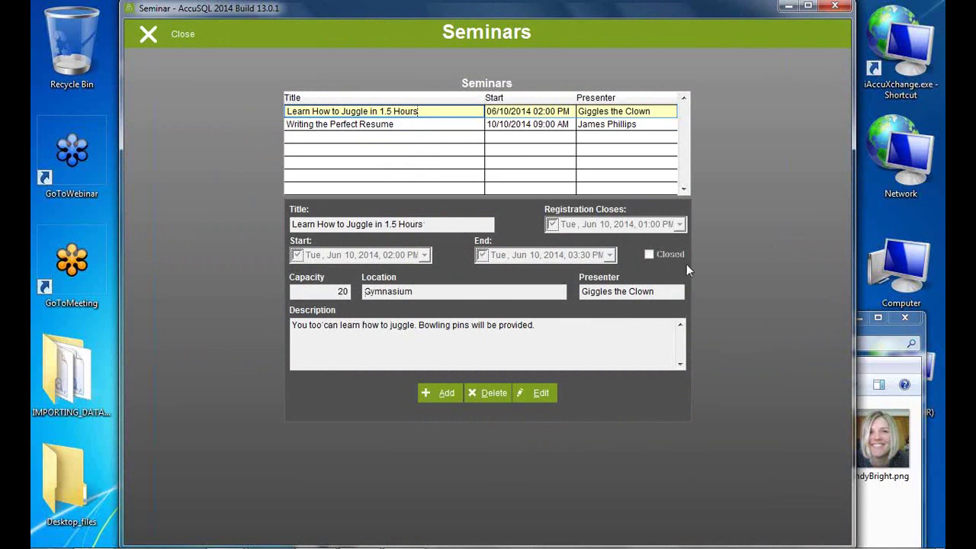
pyautogui.click(153, 38)
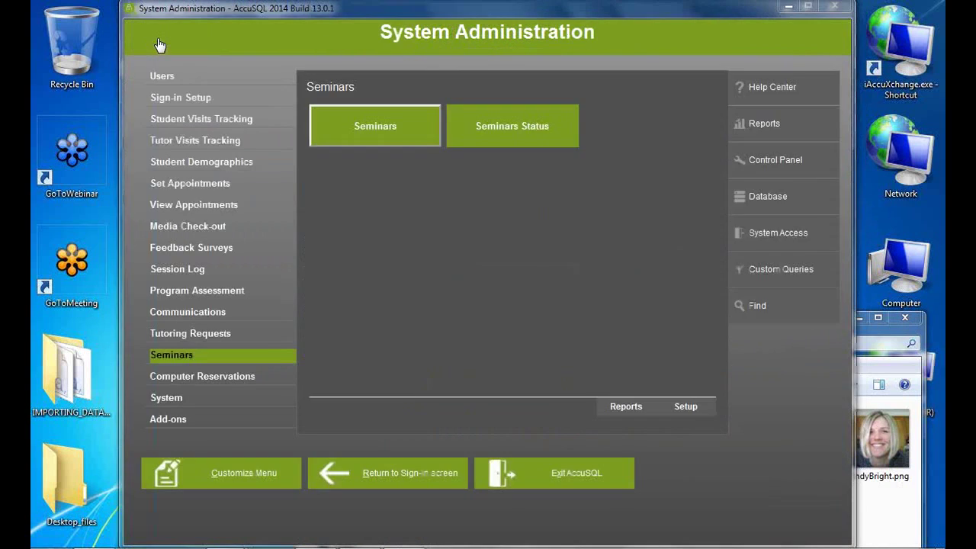
# - Start a text file import, look at the target table list, then cancel the wizard
pyautogui.click(772, 198)
pyautogui.click(404, 148)
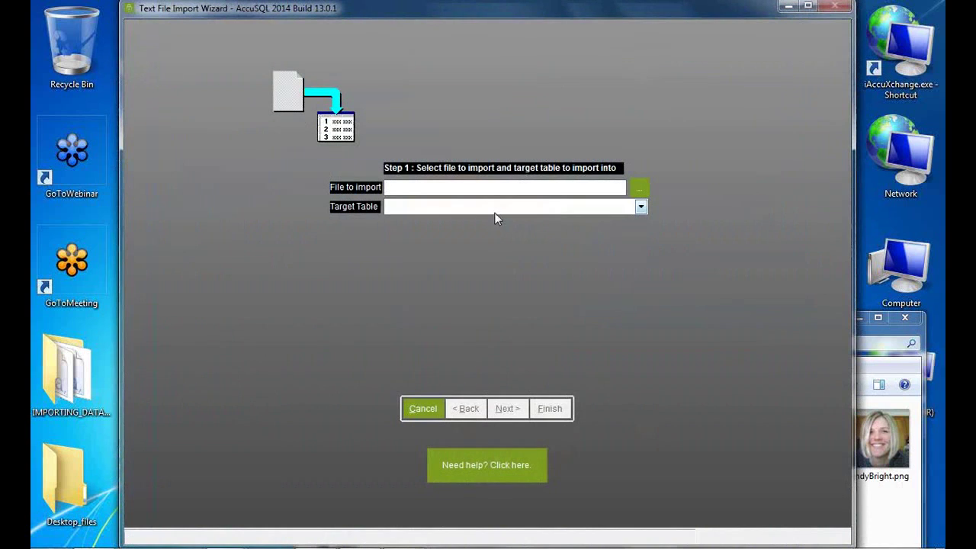
pyautogui.click(494, 209)
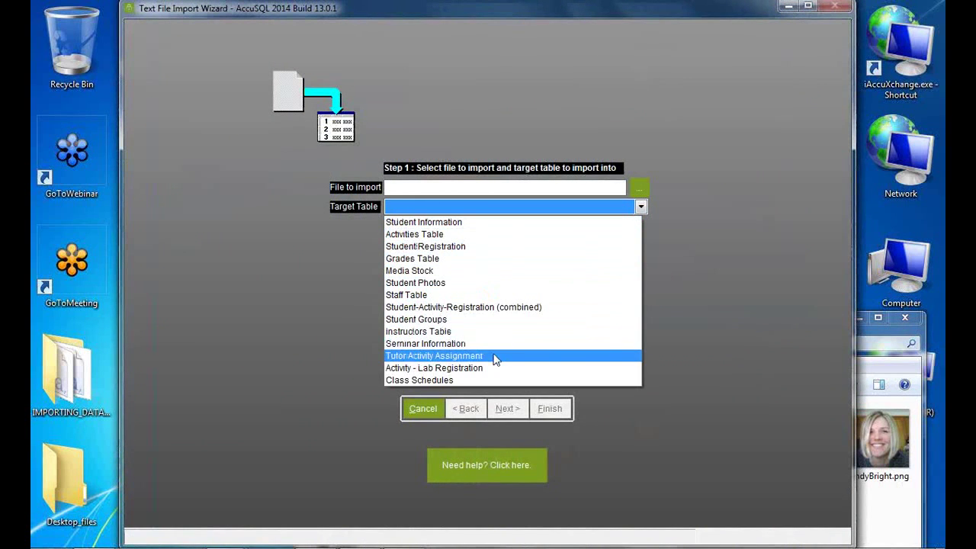
pyautogui.click(747, 349)
pyautogui.click(414, 410)
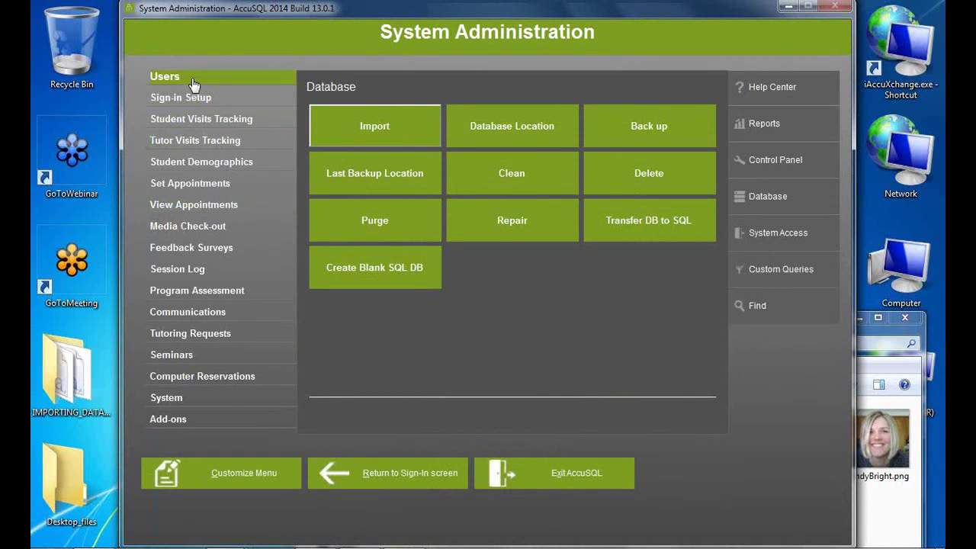
# - Open the Tutors list and view the fourth tutor's record details
pyautogui.click(193, 84)
pyautogui.click(544, 127)
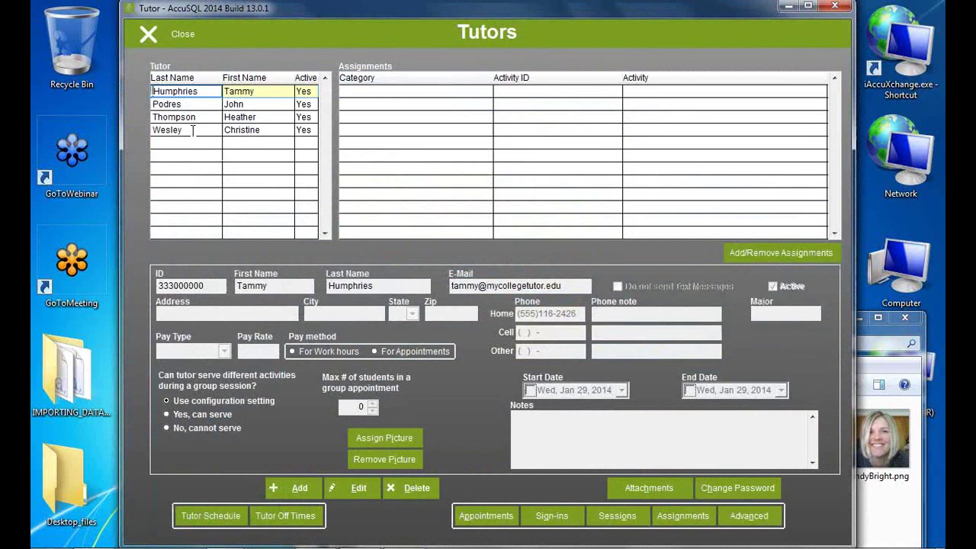
pyautogui.click(192, 131)
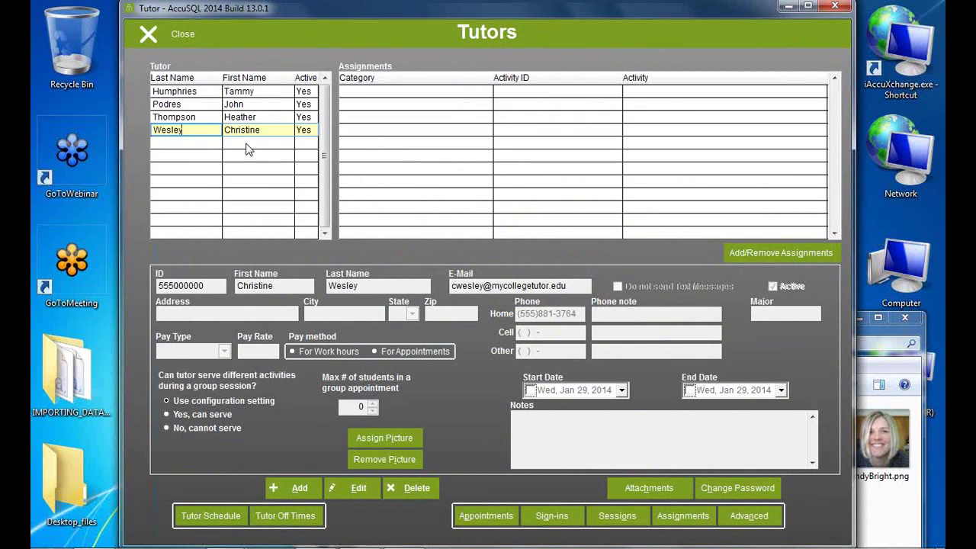
pyautogui.click(758, 258)
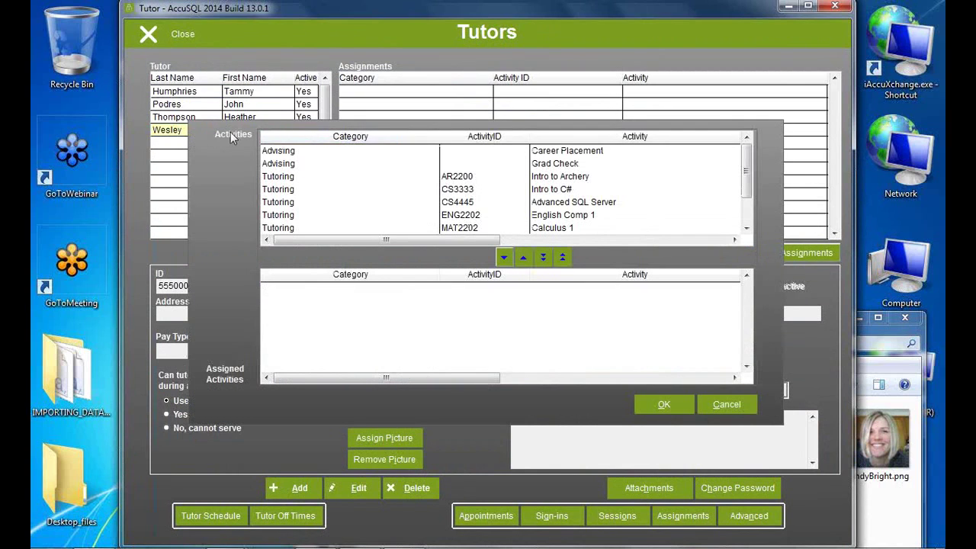
pyautogui.click(724, 404)
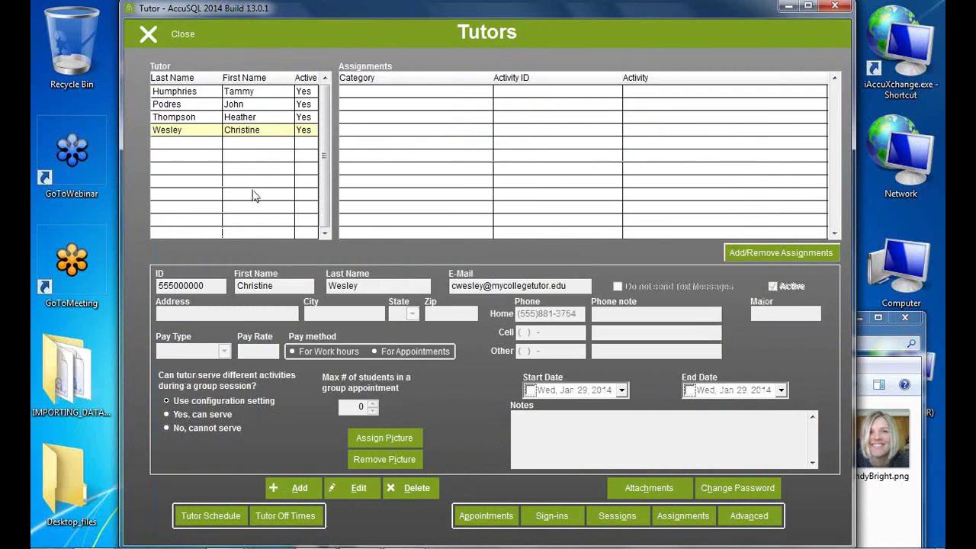
pyautogui.click(779, 252)
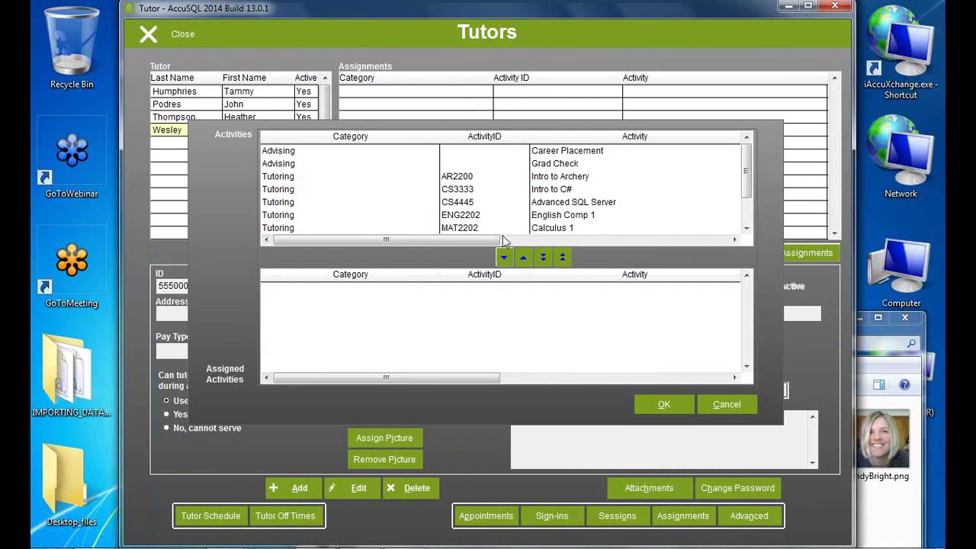
pyautogui.moveTo(748, 183); pyautogui.dragTo(728, 215)
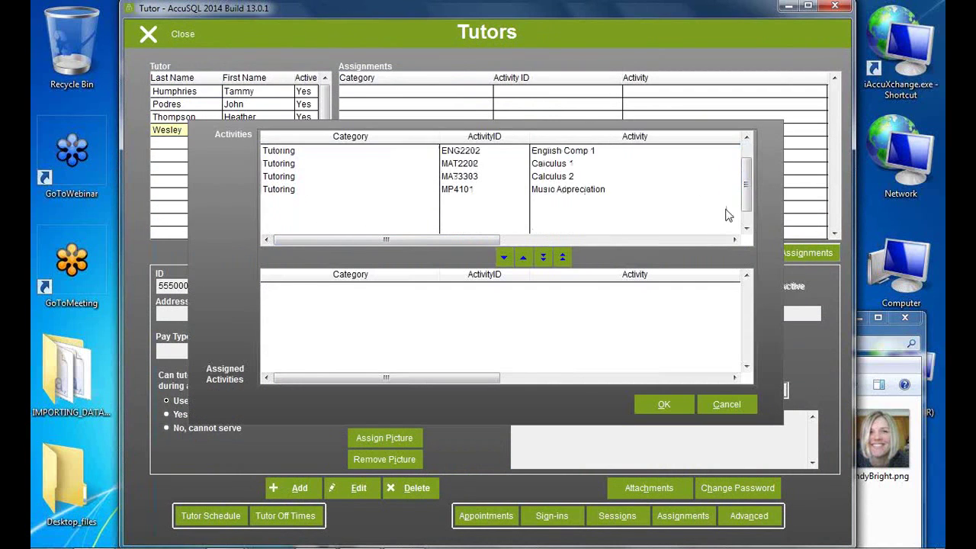
pyautogui.doubleClick(322, 166)
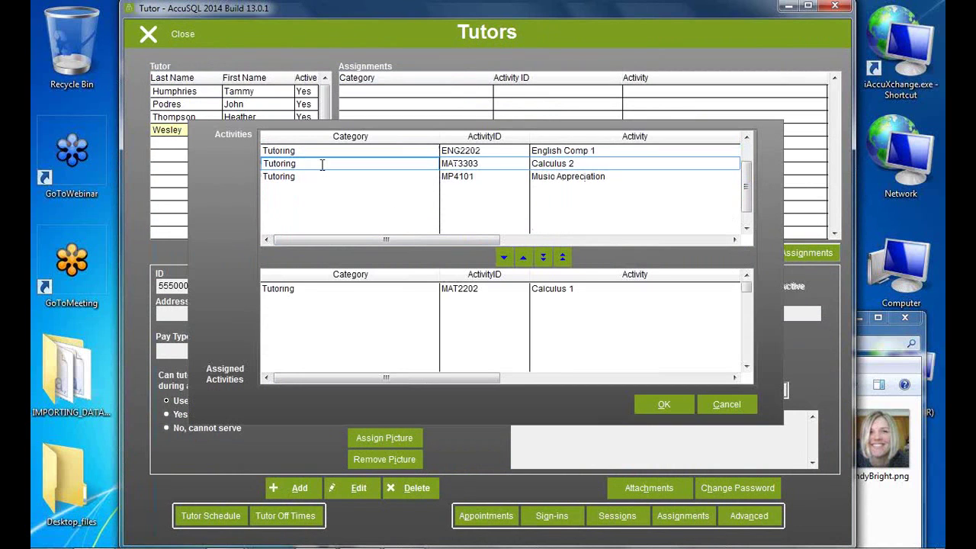
pyautogui.doubleClick(322, 164)
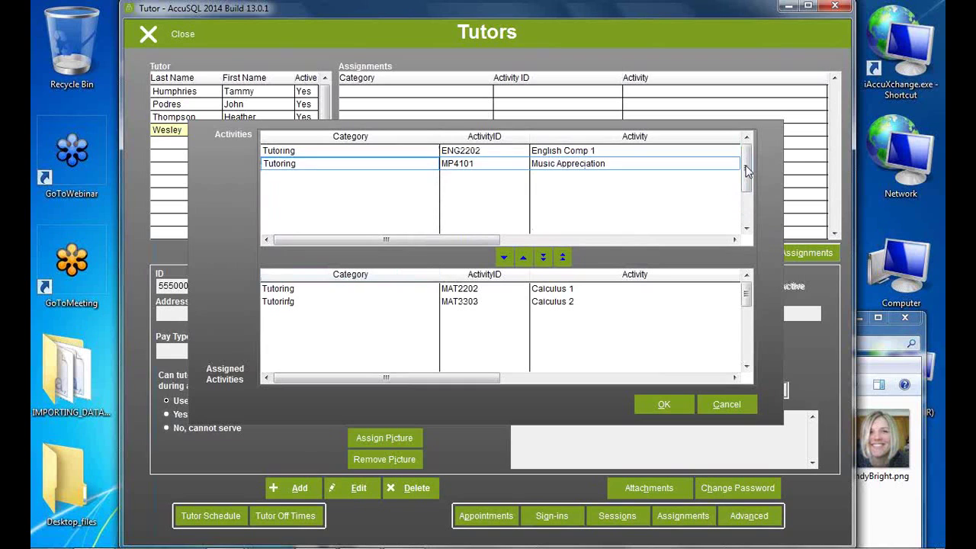
pyautogui.scroll(2, 745, 213)
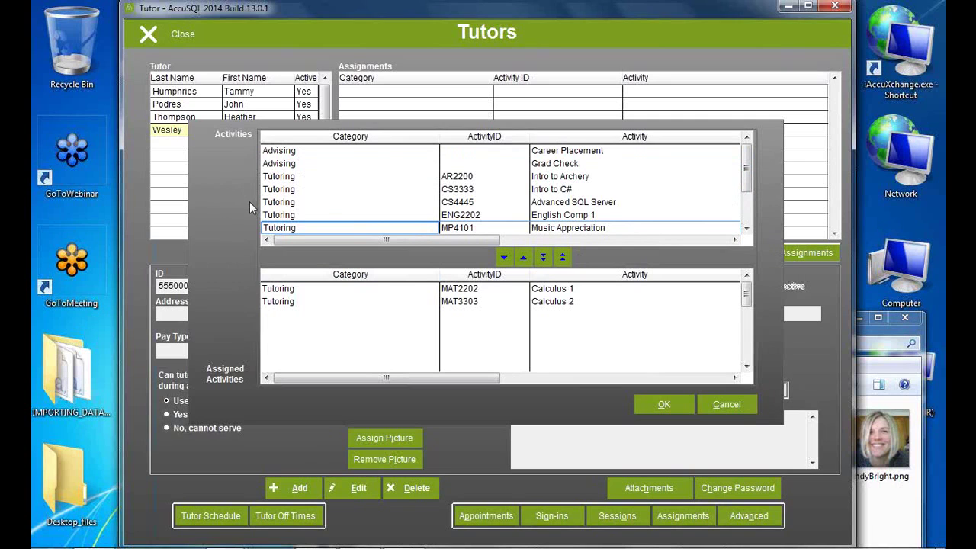
pyautogui.click(745, 406)
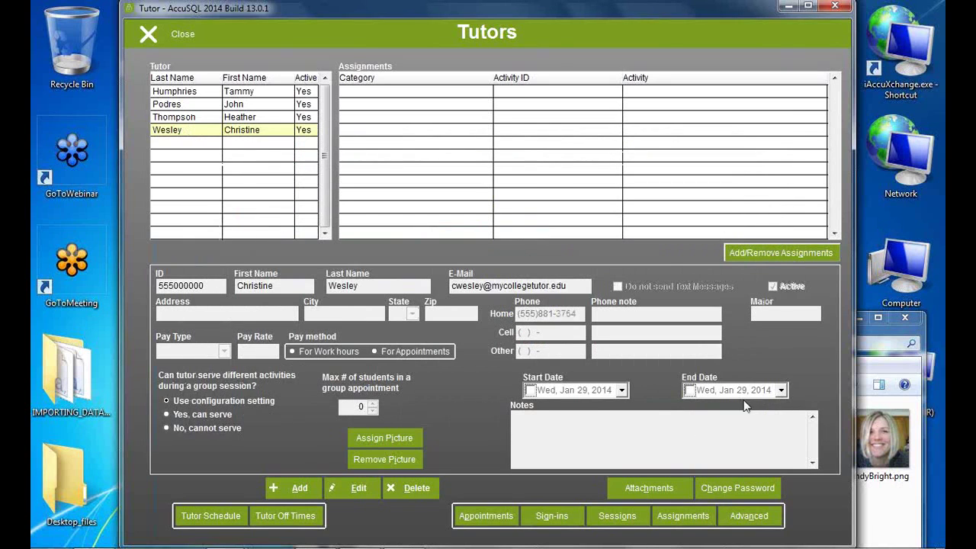
# - Start a text import of TutorActivityAssignment.csv into the Tutor Activity Assignment table
pyautogui.click(184, 36)
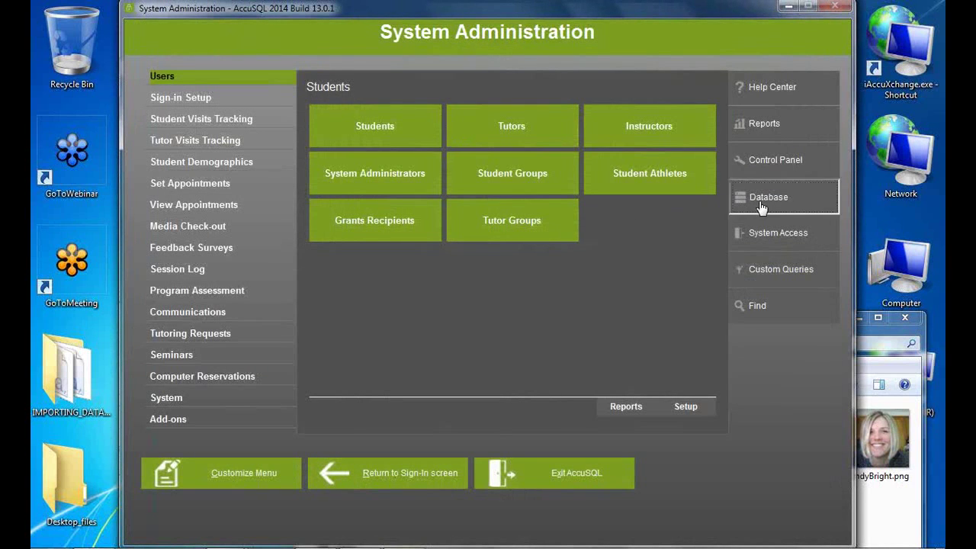
pyautogui.click(760, 205)
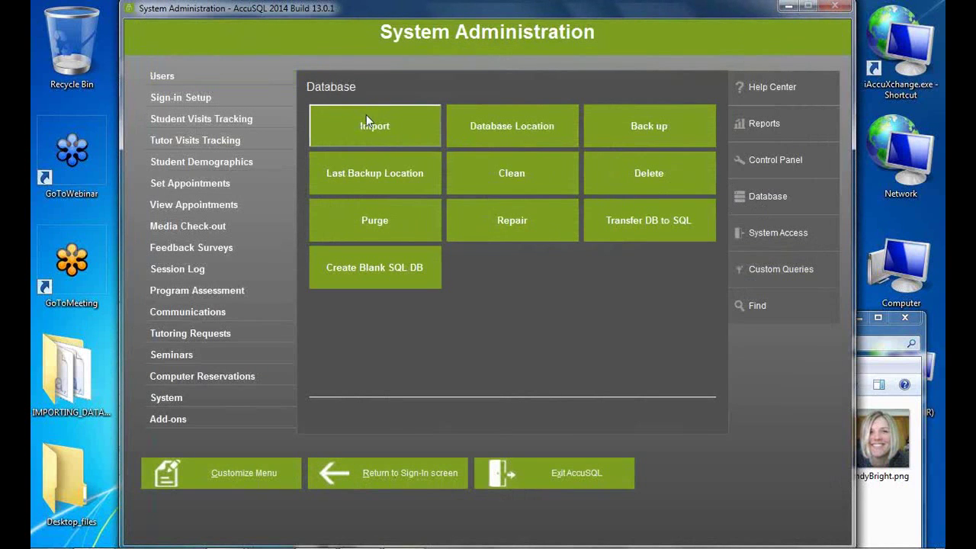
pyautogui.click(366, 122)
pyautogui.click(639, 191)
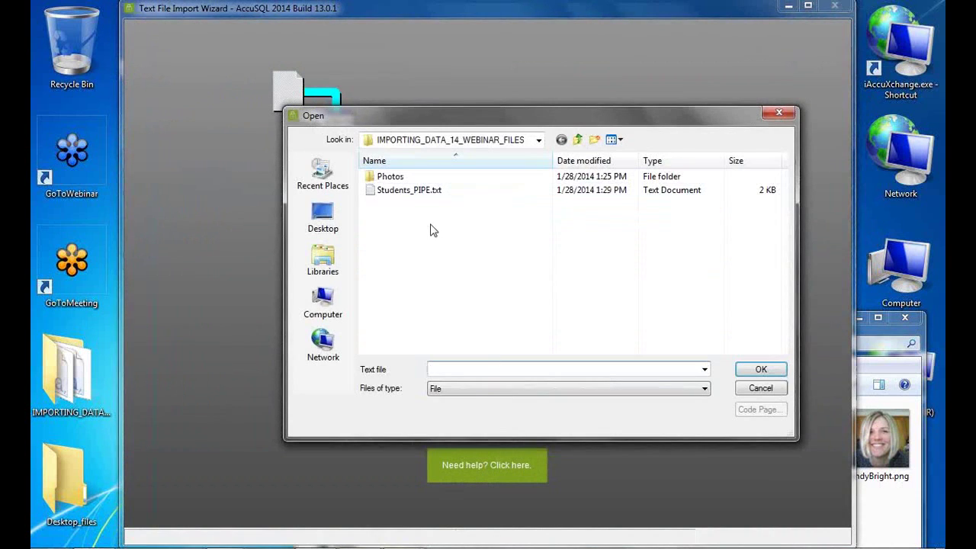
pyautogui.click(476, 387)
pyautogui.click(467, 401)
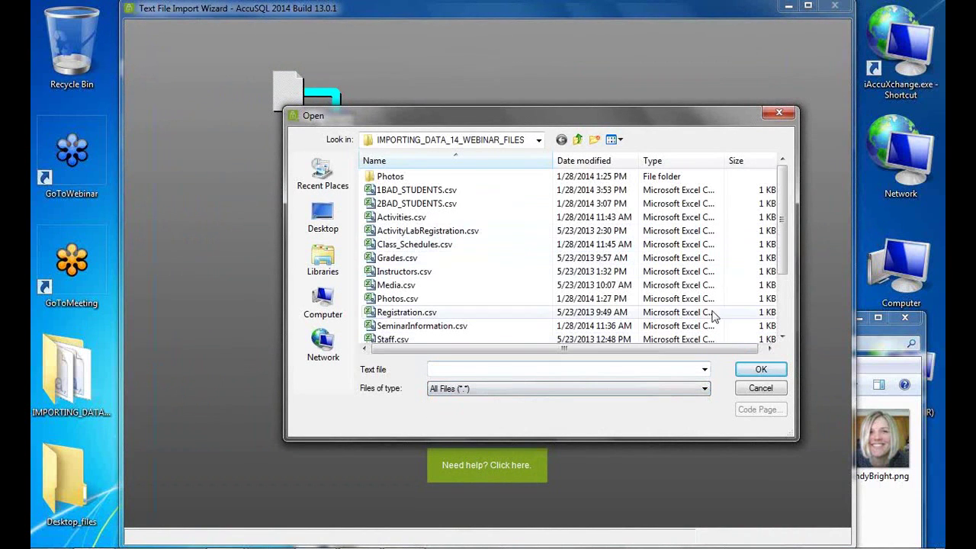
pyautogui.moveTo(781, 236); pyautogui.dragTo(781, 301)
pyautogui.click(442, 325)
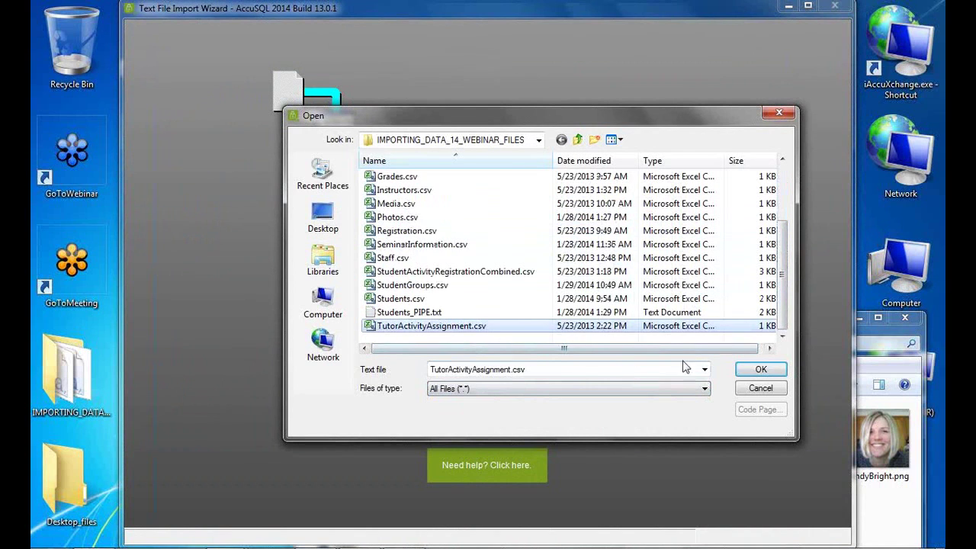
pyautogui.click(761, 369)
pyautogui.click(454, 209)
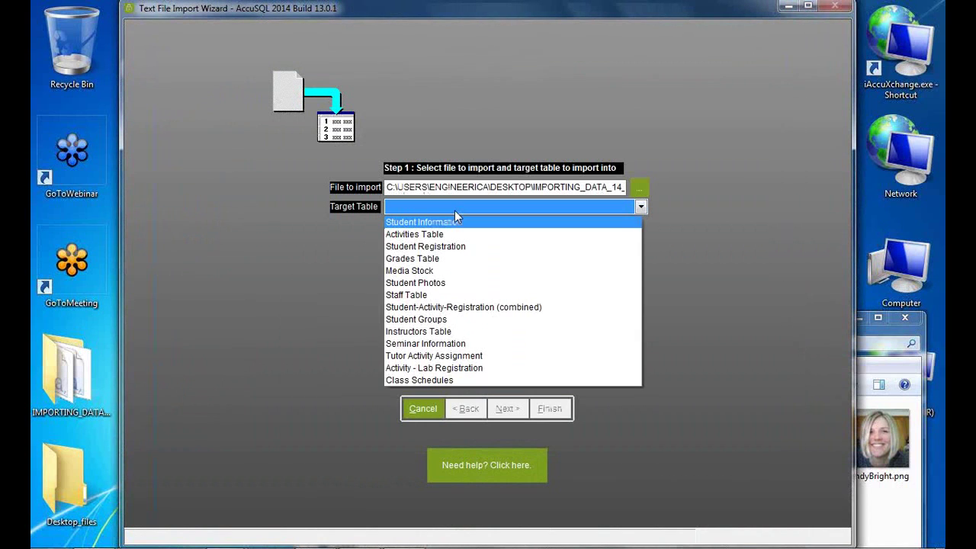
pyautogui.click(431, 355)
# - Map COLUMN001–004 to Identification, Category, Activity and Tutor Id, then run the import
pyautogui.click(506, 409)
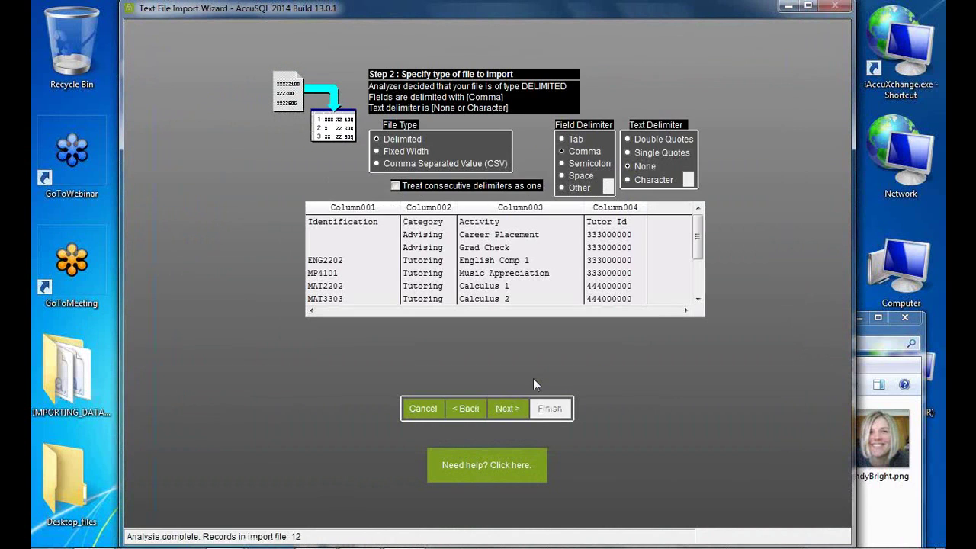
pyautogui.click(500, 409)
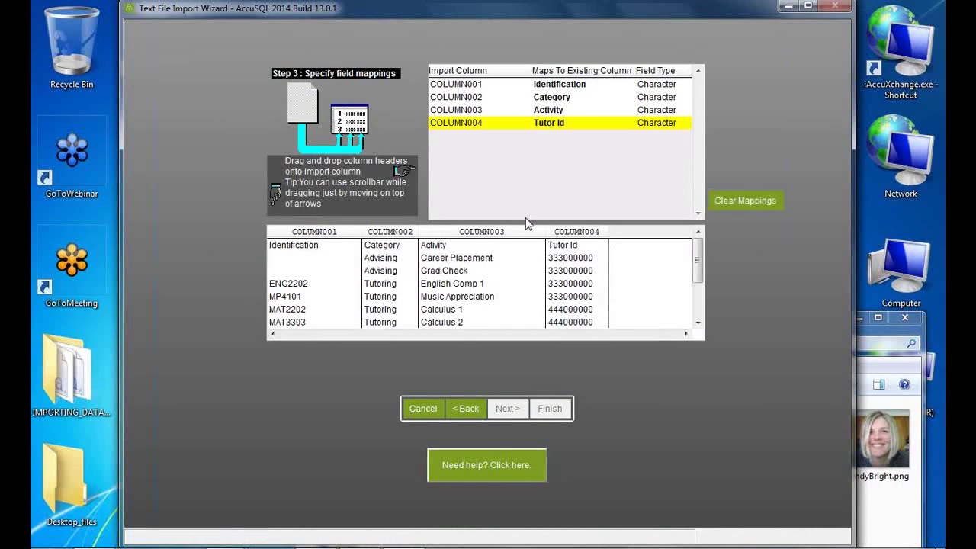
pyautogui.click(745, 203)
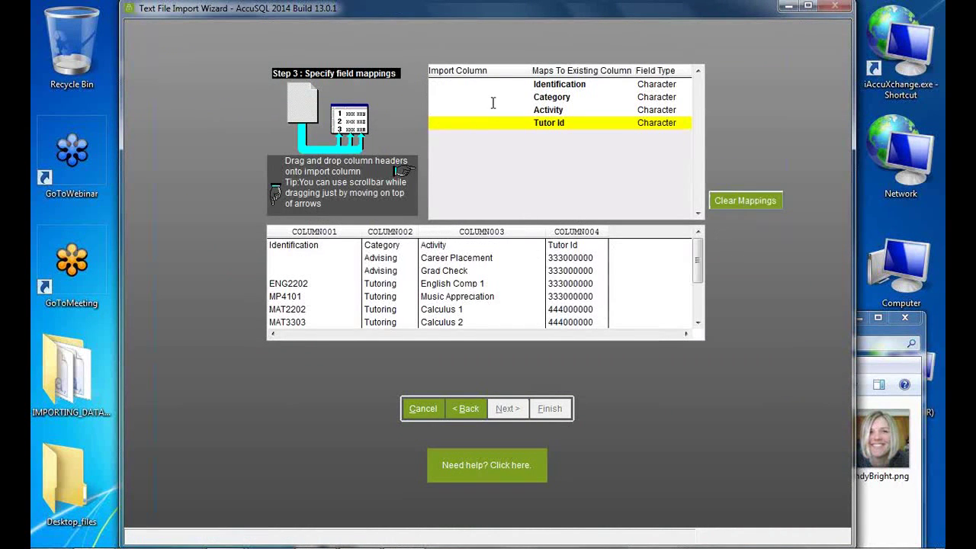
pyautogui.click(451, 122)
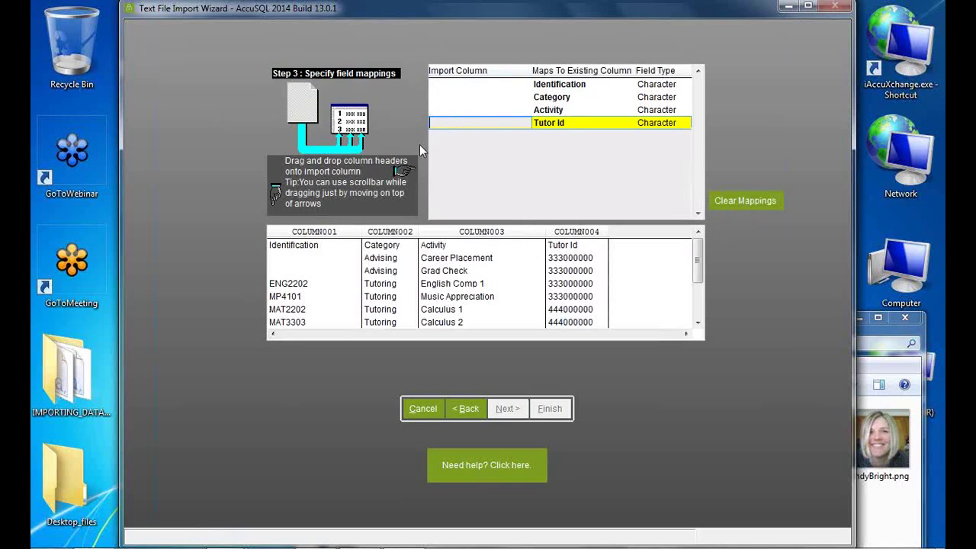
pyautogui.click(493, 82)
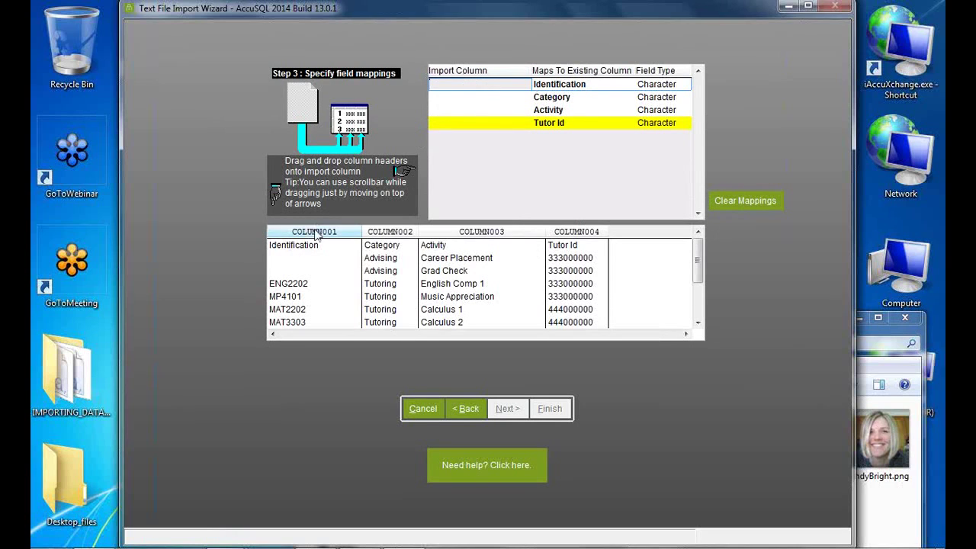
pyautogui.moveTo(314, 233); pyautogui.dragTo(458, 85)
pyautogui.moveTo(393, 230); pyautogui.dragTo(457, 96)
pyautogui.moveTo(479, 232); pyautogui.dragTo(458, 113)
pyautogui.moveTo(576, 232); pyautogui.dragTo(452, 128)
pyautogui.click(506, 409)
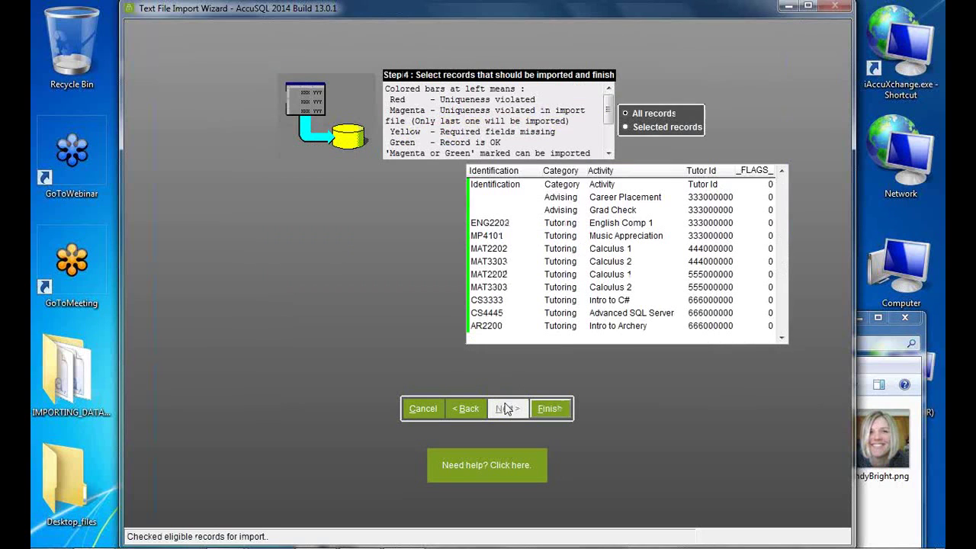
pyautogui.click(554, 409)
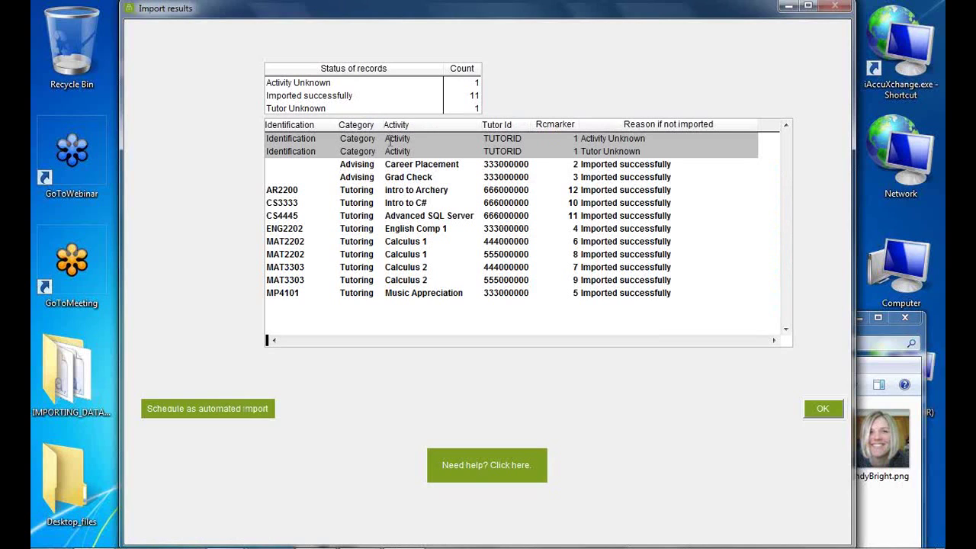
# - Review the imported Career Placement and Grad Check records and dismiss the import results
pyautogui.click(410, 164)
pyautogui.click(374, 166)
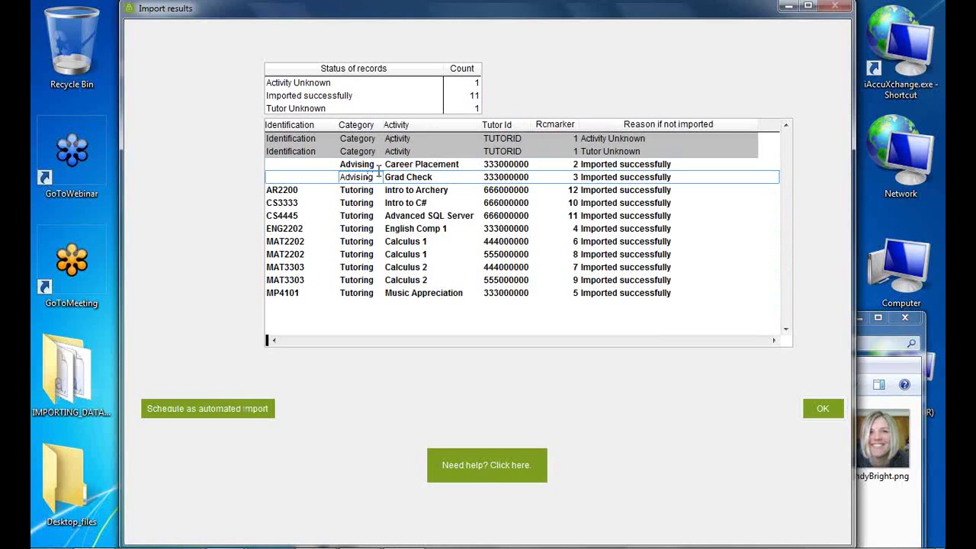
pyautogui.click(823, 407)
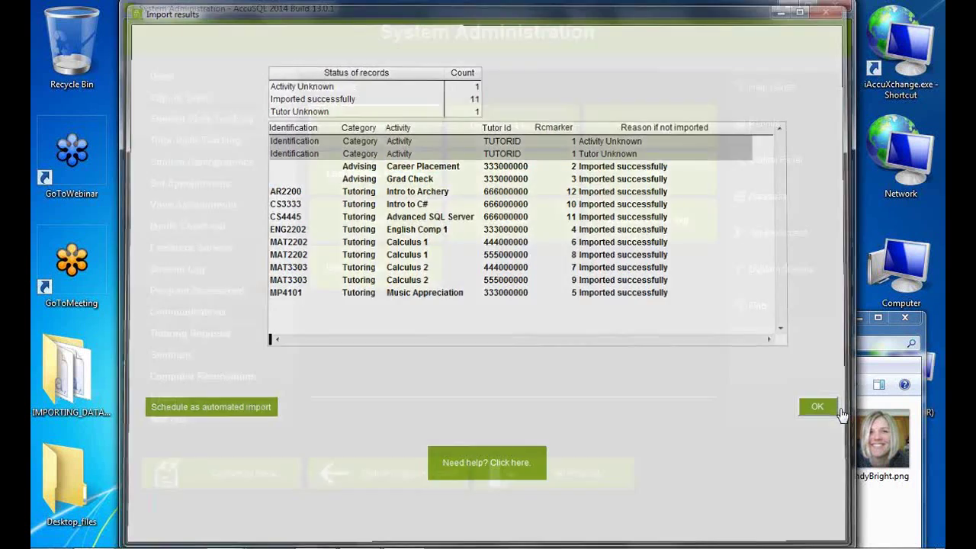
# - In the Tutors list, check the first tutor's Grad Check, English Comp 1 and Music Appreciation assignments
pyautogui.click(175, 82)
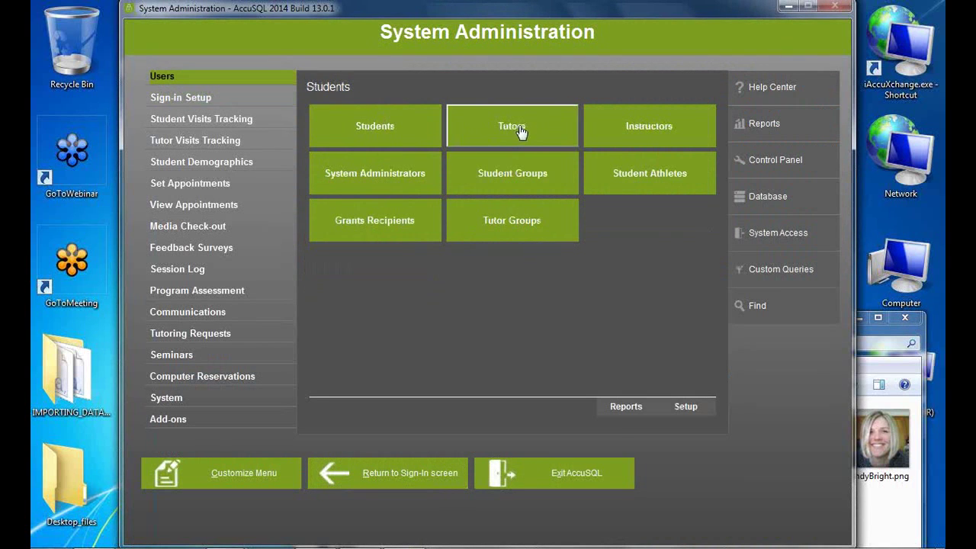
pyautogui.click(510, 126)
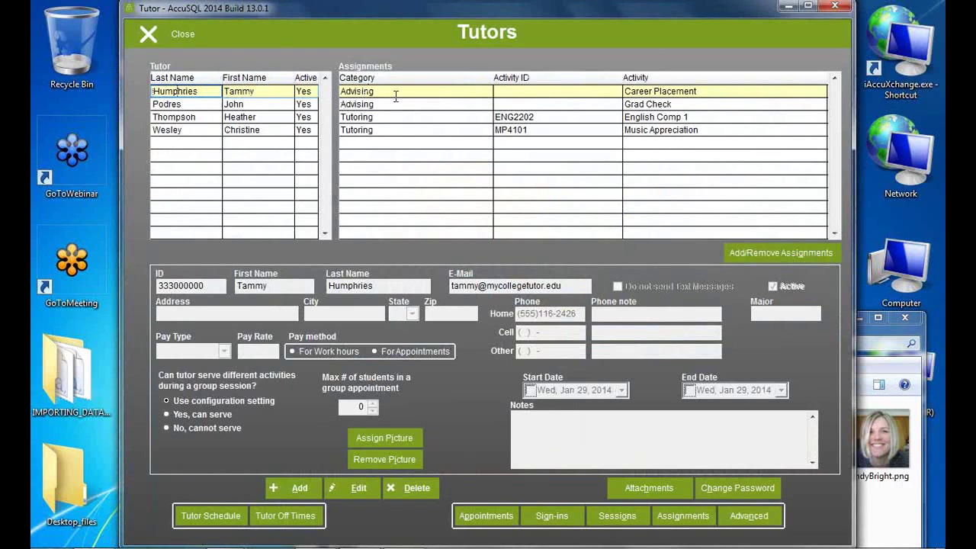
pyautogui.click(674, 105)
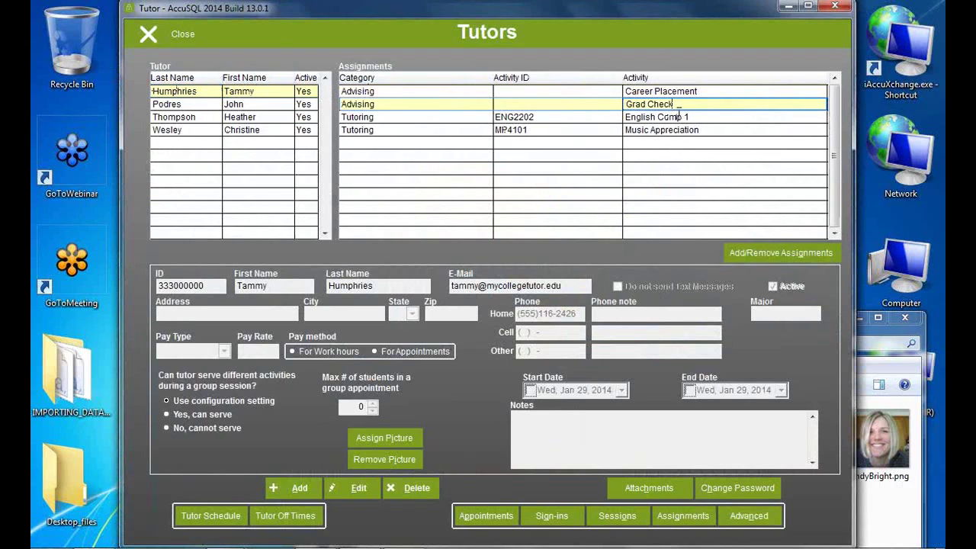
pyautogui.click(696, 118)
pyautogui.click(693, 130)
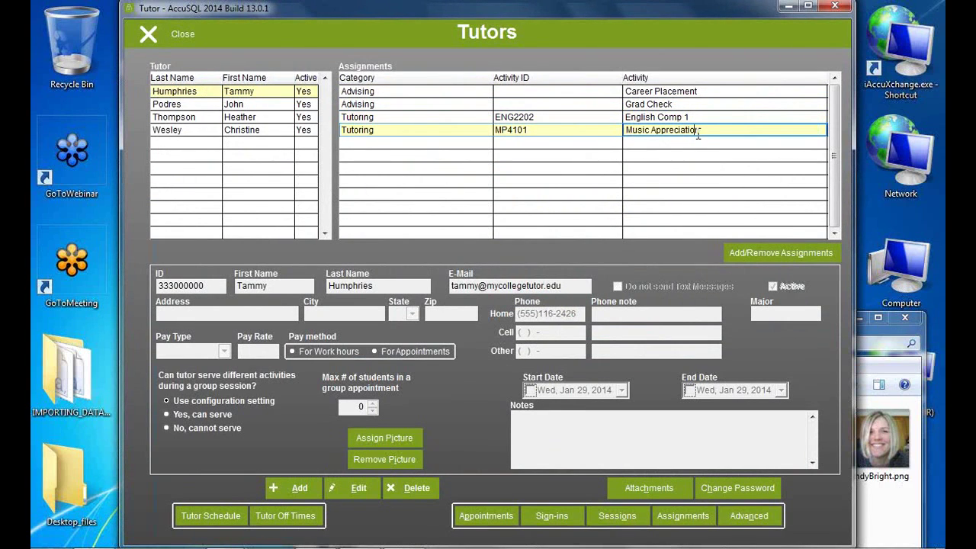
# - Check the other tutors' assignments (Calculus 2, Advanced SQL Server, Calculus 1) and preview the fourth tutor's schedule
pyautogui.click(212, 103)
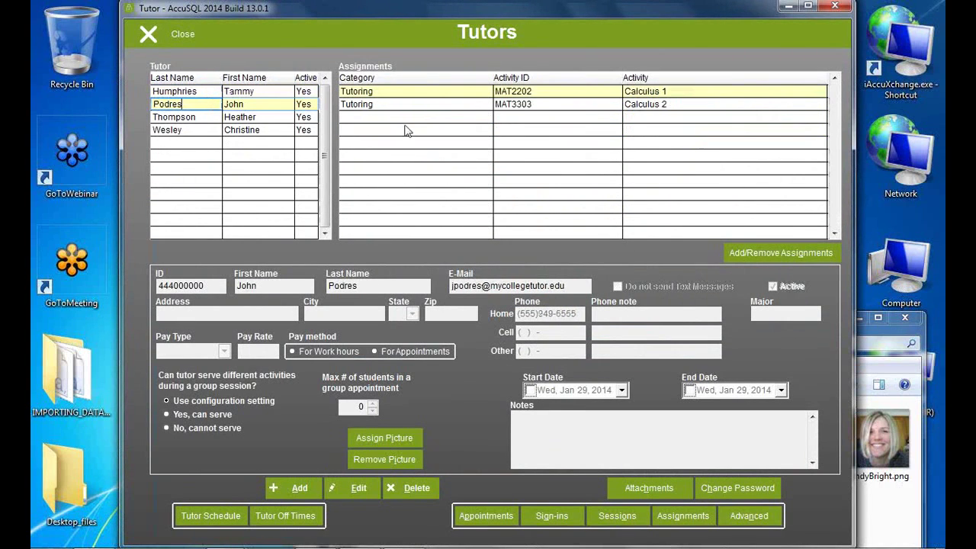
pyautogui.click(639, 105)
pyautogui.click(184, 119)
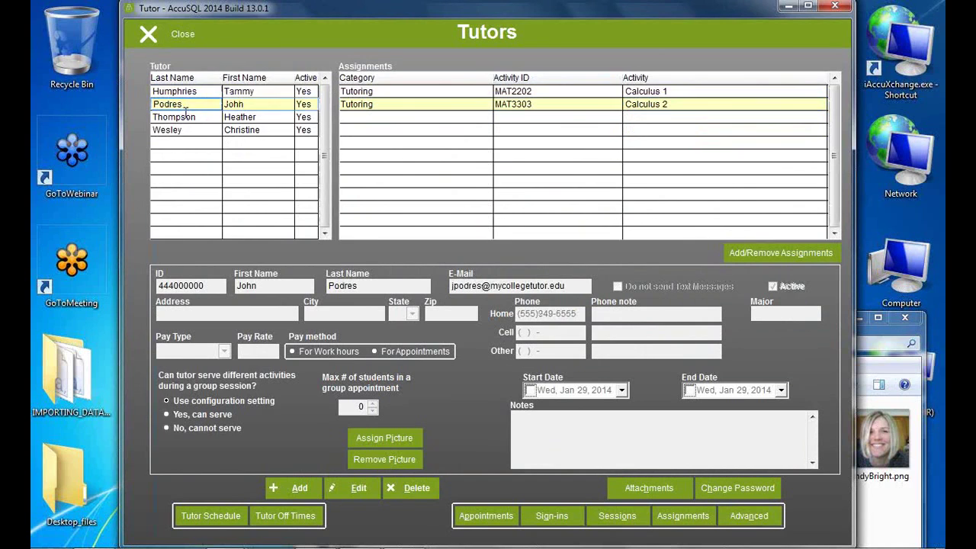
pyautogui.click(716, 116)
pyautogui.click(218, 131)
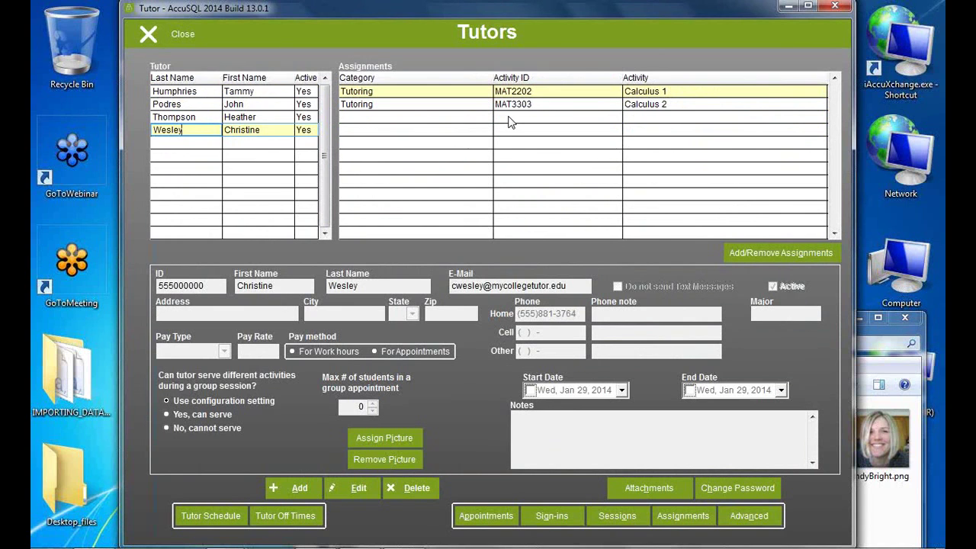
pyautogui.click(197, 509)
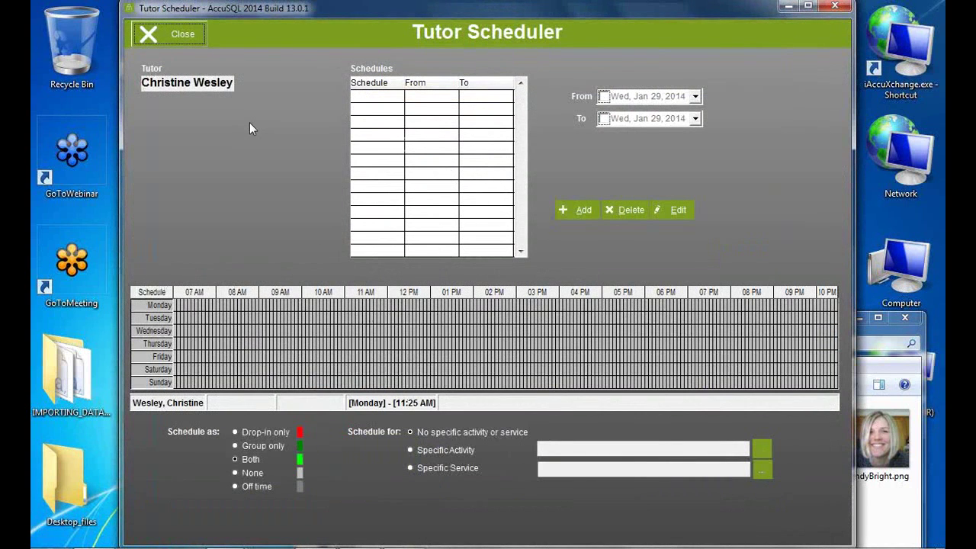
pyautogui.click(162, 36)
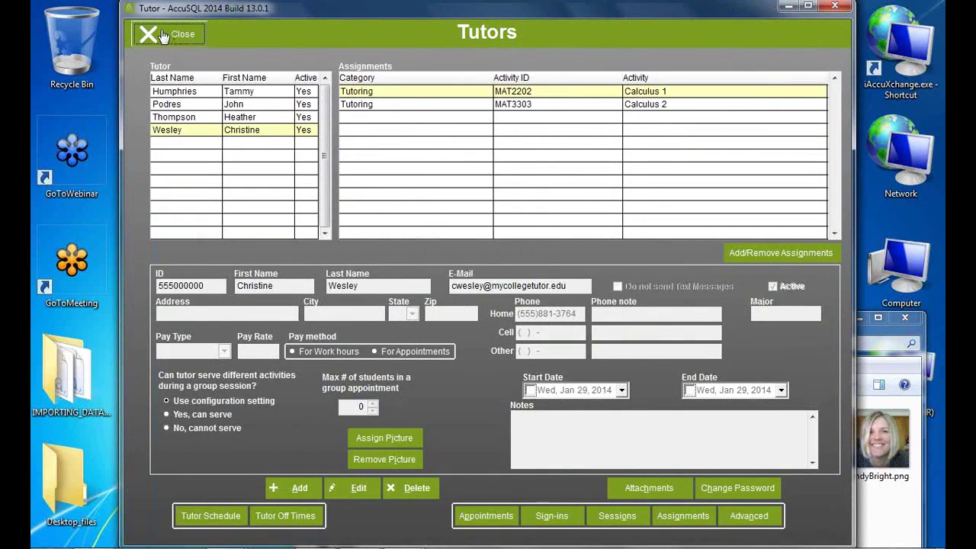
# - Close the Tutors window, then open and cancel a new text import without choosing a target table
pyautogui.click(161, 35)
pyautogui.click(766, 200)
pyautogui.click(407, 139)
pyautogui.click(549, 207)
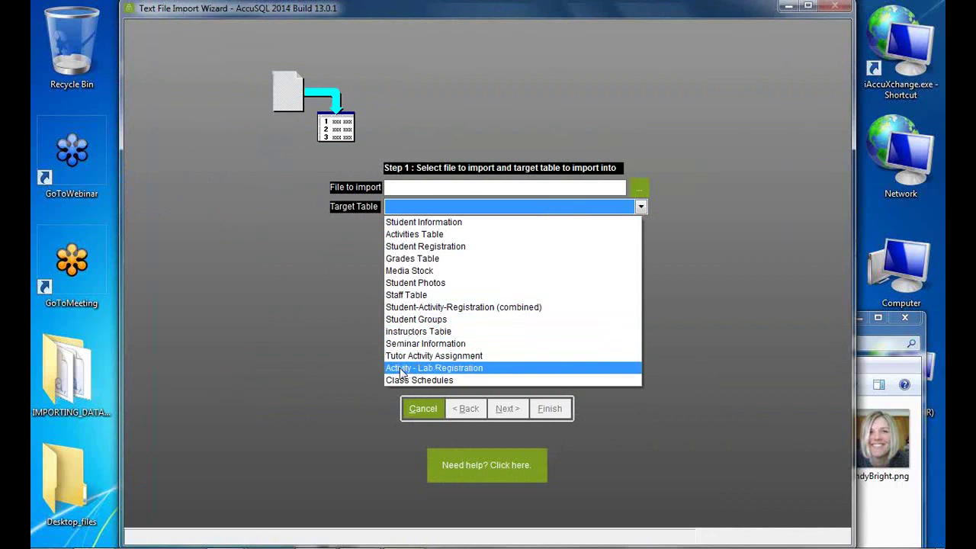
pyautogui.click(286, 355)
pyautogui.click(417, 409)
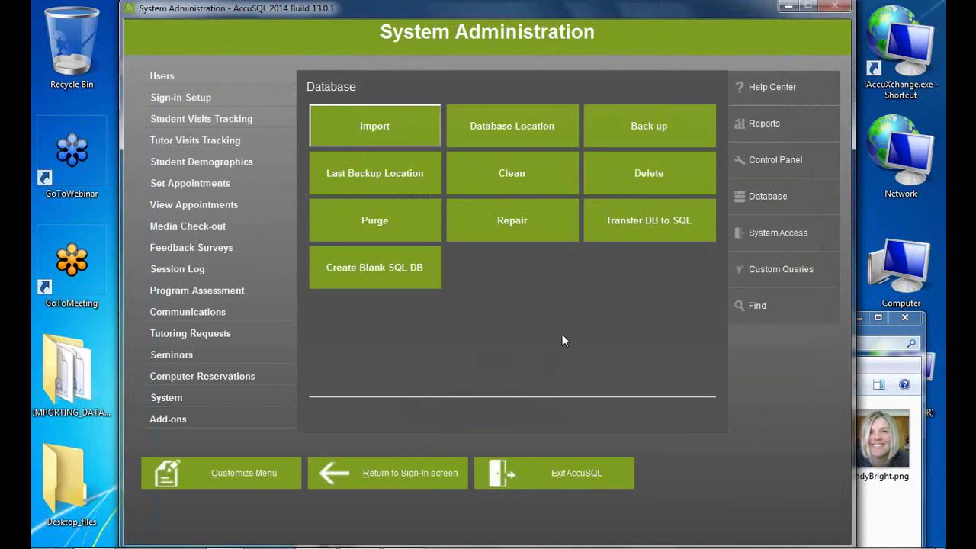
# - In Lab's IDs, add and save a lab with ID MATH and description 'Math Lab'
pyautogui.click(191, 400)
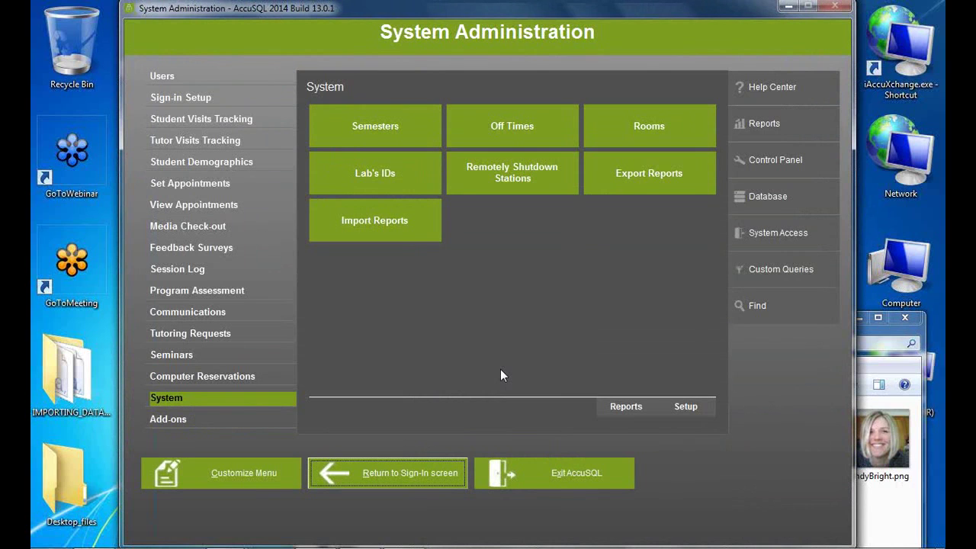
pyautogui.click(333, 163)
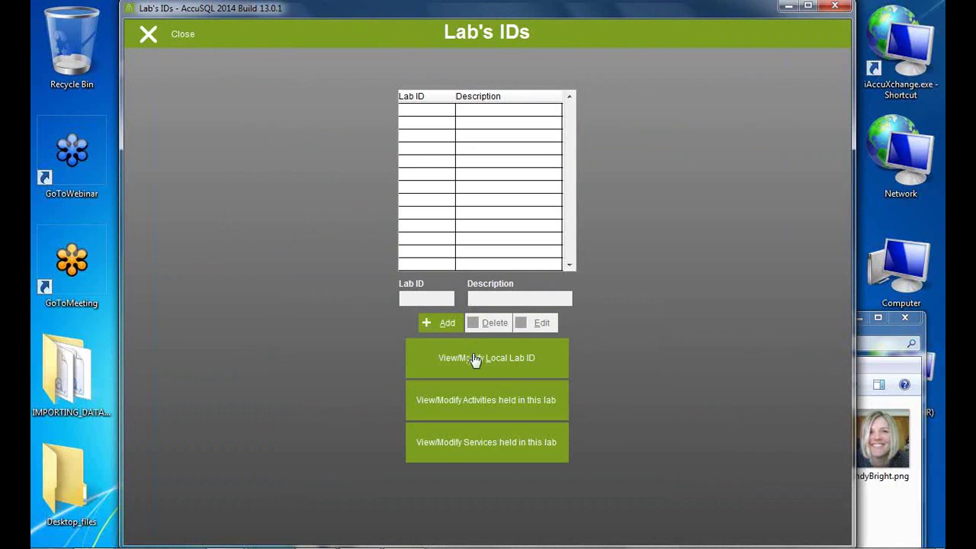
pyautogui.click(434, 324)
pyautogui.write('MATH')
pyautogui.click(516, 299)
pyautogui.write('Math Lab')
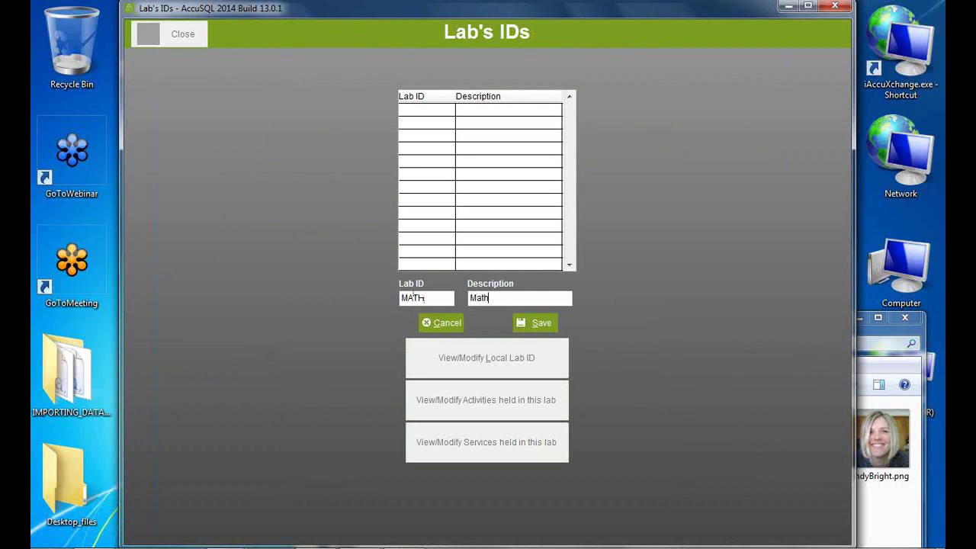
pyautogui.click(542, 326)
# - Add and save a second lab with ID READING and description 'Reading Lab'
pyautogui.click(445, 324)
pyautogui.click(430, 299)
pyautogui.write('READING')
pyautogui.press('Tab')
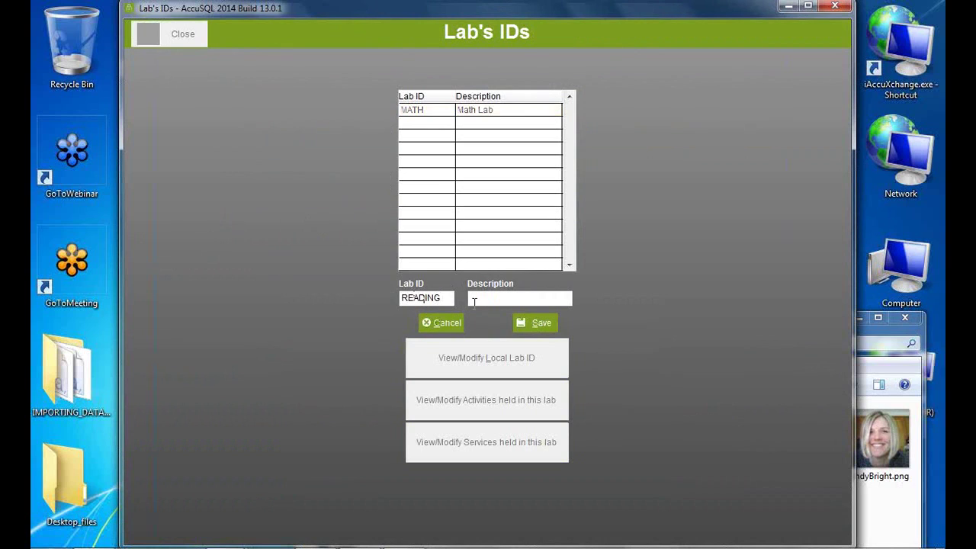
pyautogui.write('REading.Lab')
pyautogui.click(484, 299)
pyautogui.press('BackSpace')
pyautogui.write('e')
pyautogui.click(530, 327)
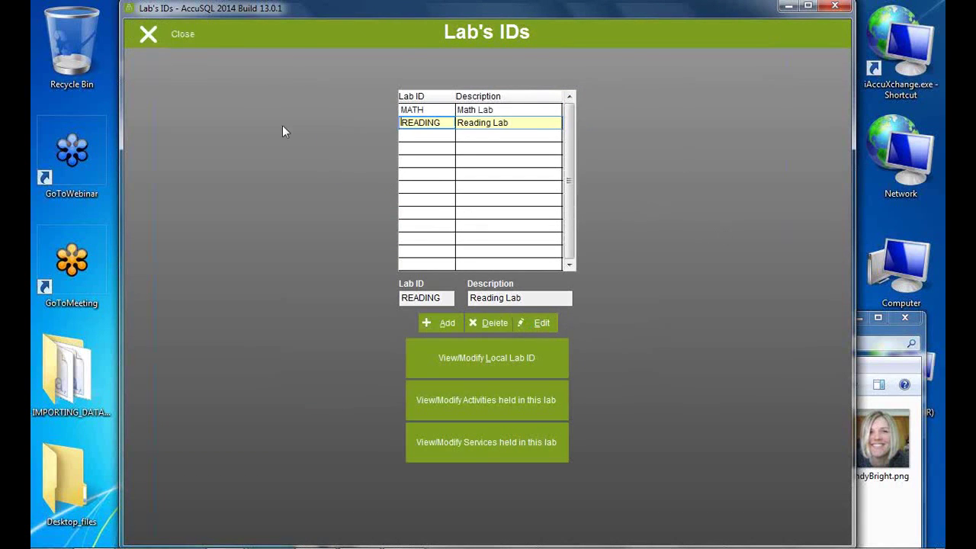
# - Start a text import of ActivityLabRegistration.csv into the Activity - Lab Registration table
pyautogui.click(174, 36)
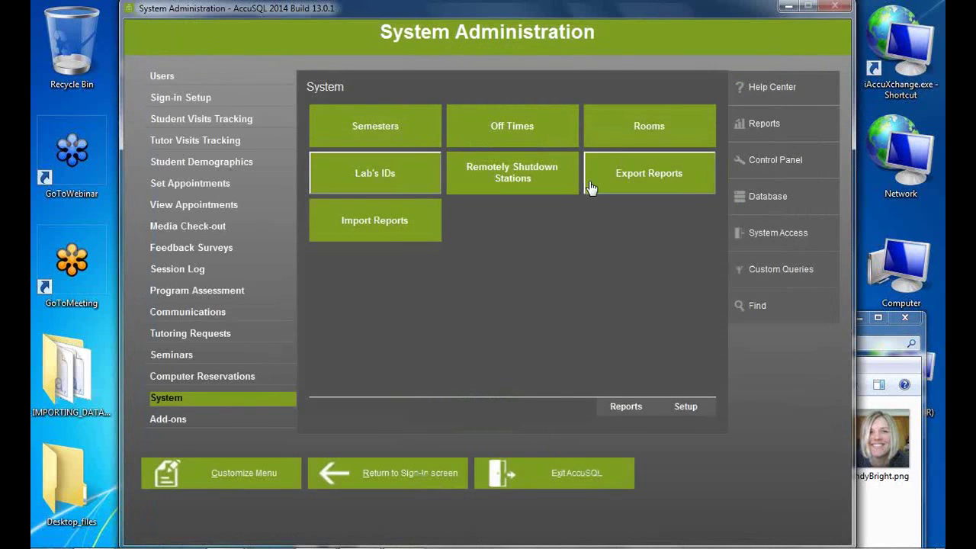
pyautogui.click(754, 197)
pyautogui.click(383, 145)
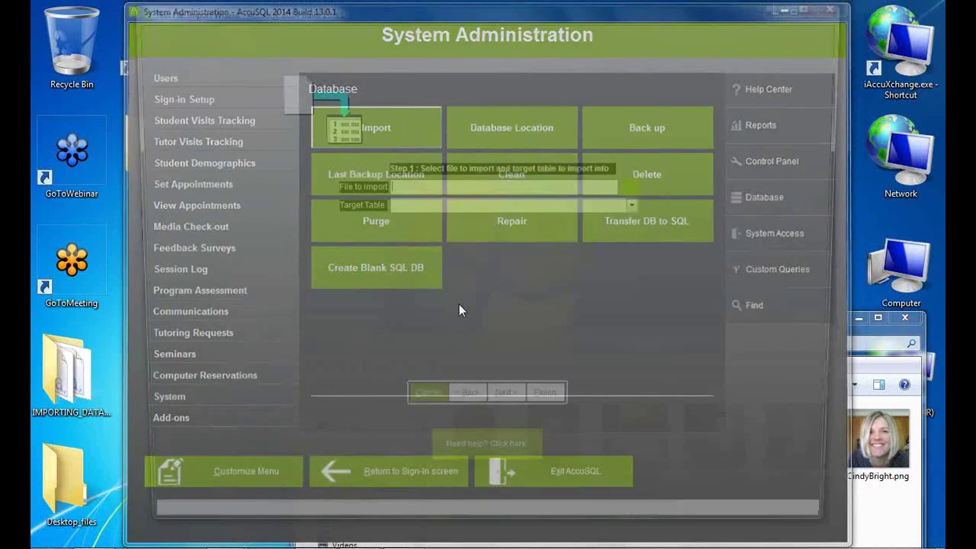
pyautogui.click(428, 206)
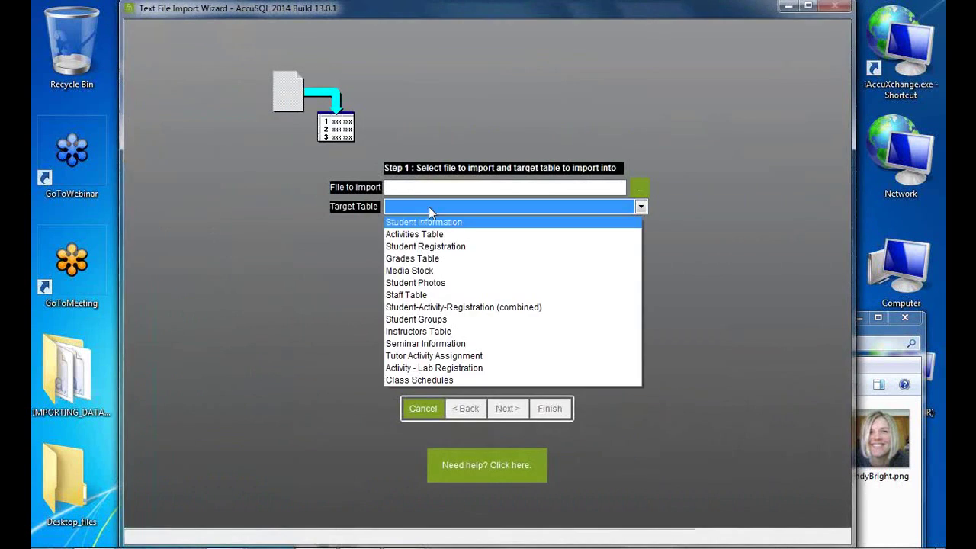
pyautogui.click(450, 368)
pyautogui.click(637, 191)
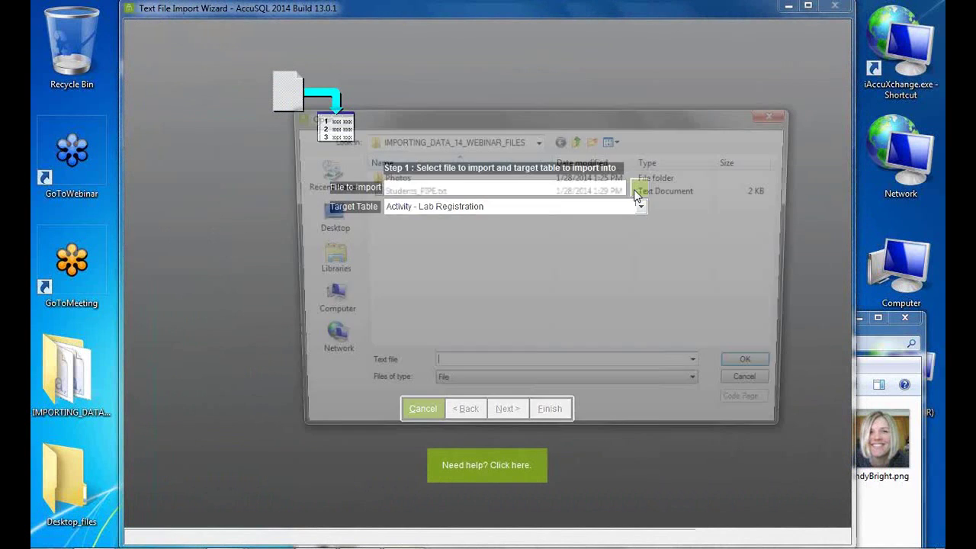
pyautogui.click(480, 390)
pyautogui.click(471, 403)
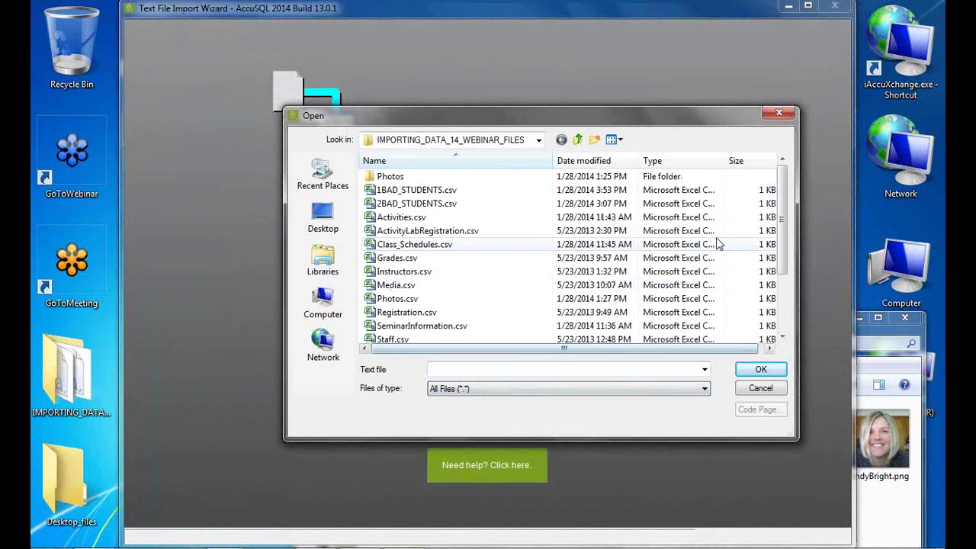
pyautogui.click(480, 231)
pyautogui.click(760, 369)
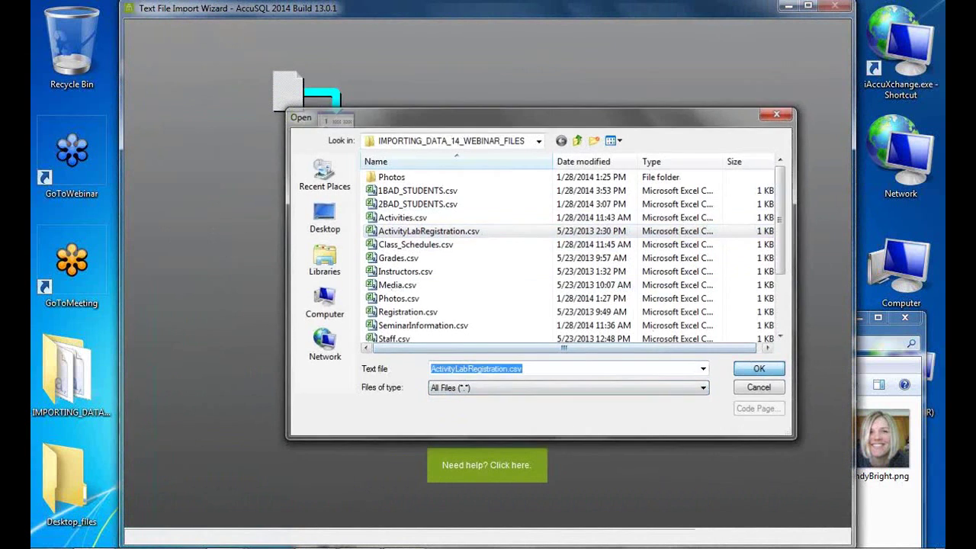
# - Map COLUMN001–004 to Lab Id, Category, Identification and Activity, then run the import
pyautogui.click(505, 410)
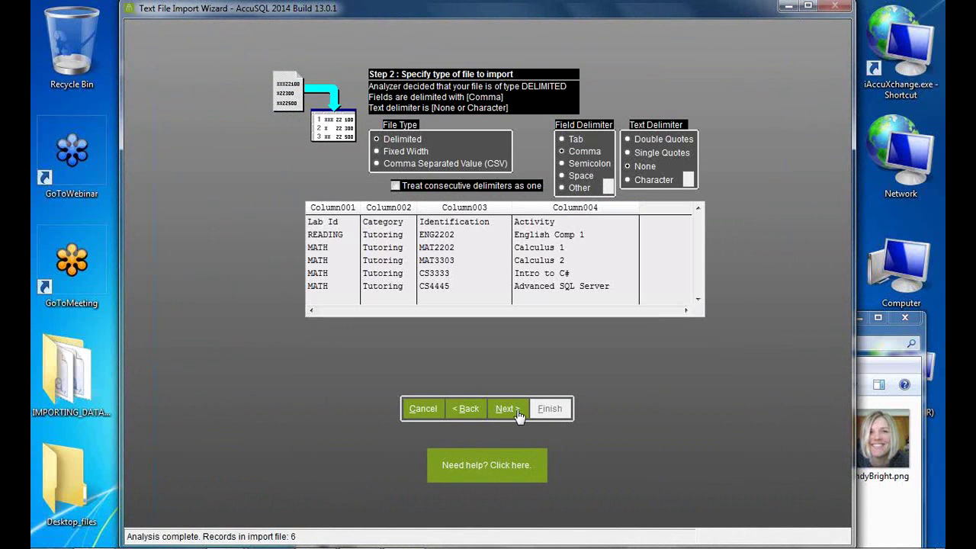
pyautogui.click(510, 412)
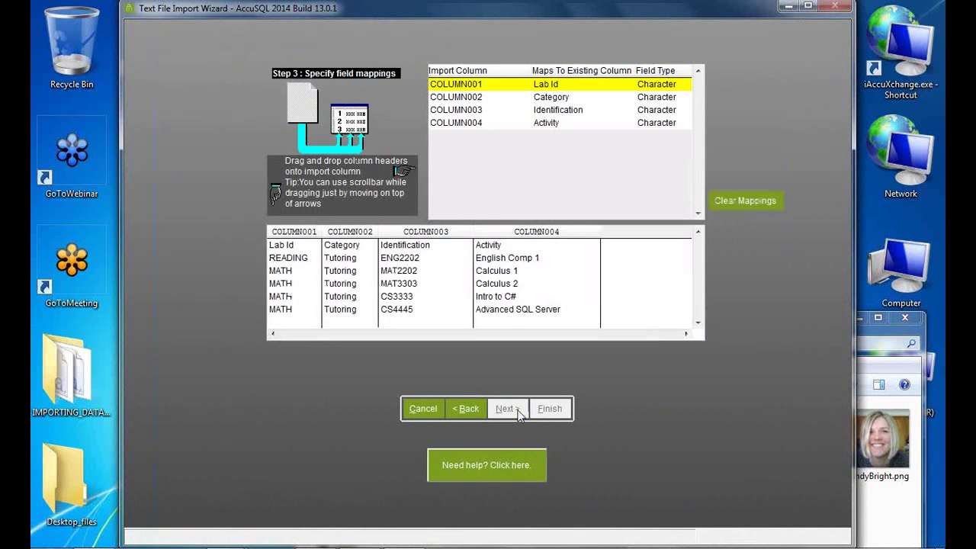
pyautogui.click(763, 197)
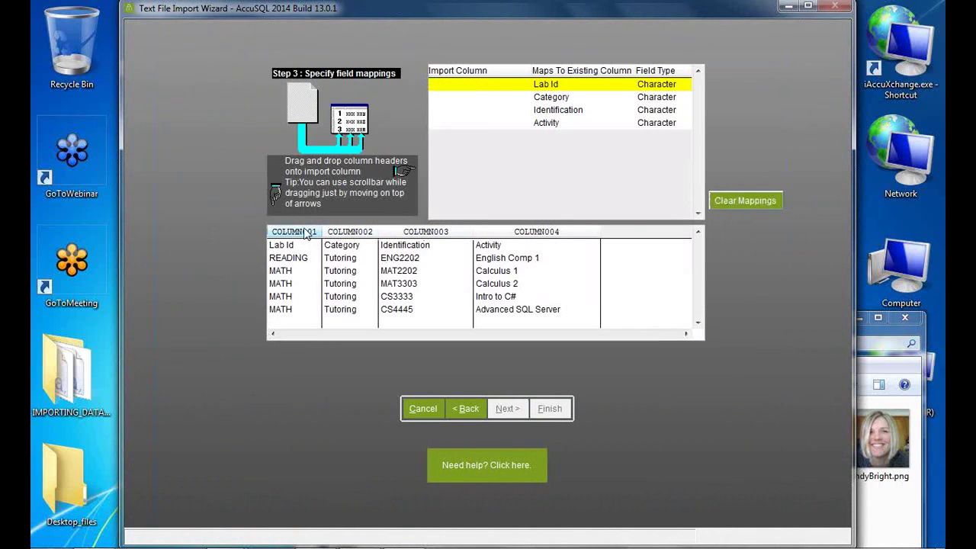
pyautogui.moveTo(350, 231); pyautogui.dragTo(449, 98)
pyautogui.moveTo(436, 234); pyautogui.dragTo(449, 111)
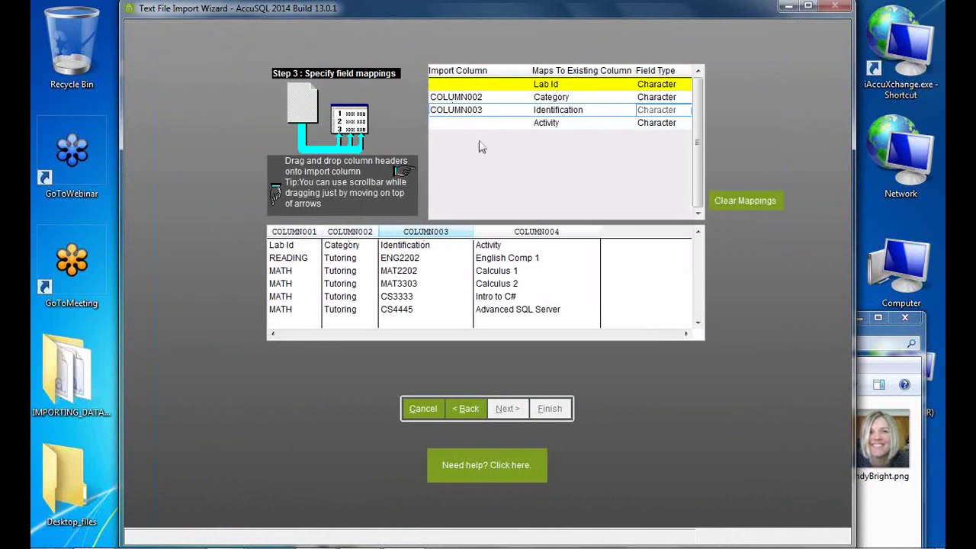
pyautogui.moveTo(523, 233); pyautogui.dragTo(446, 124)
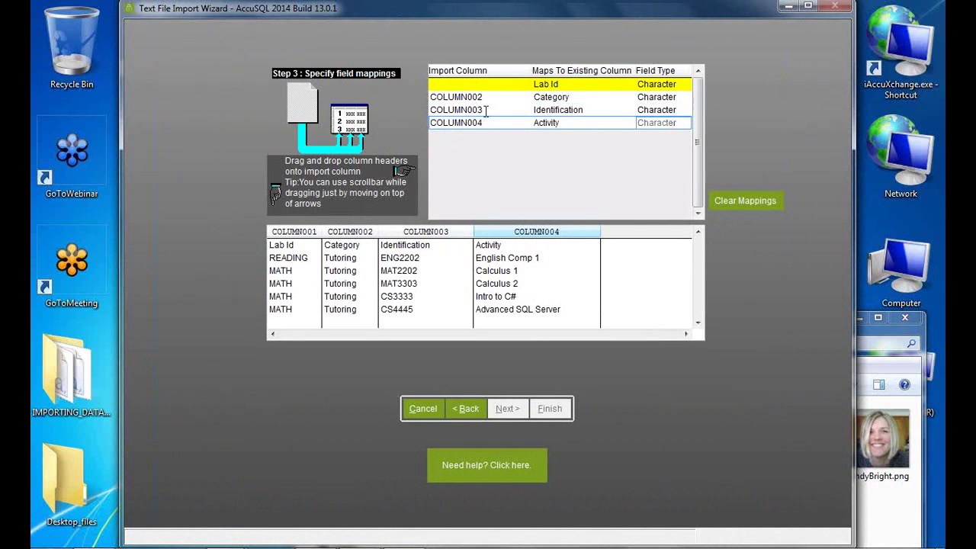
pyautogui.click(474, 84)
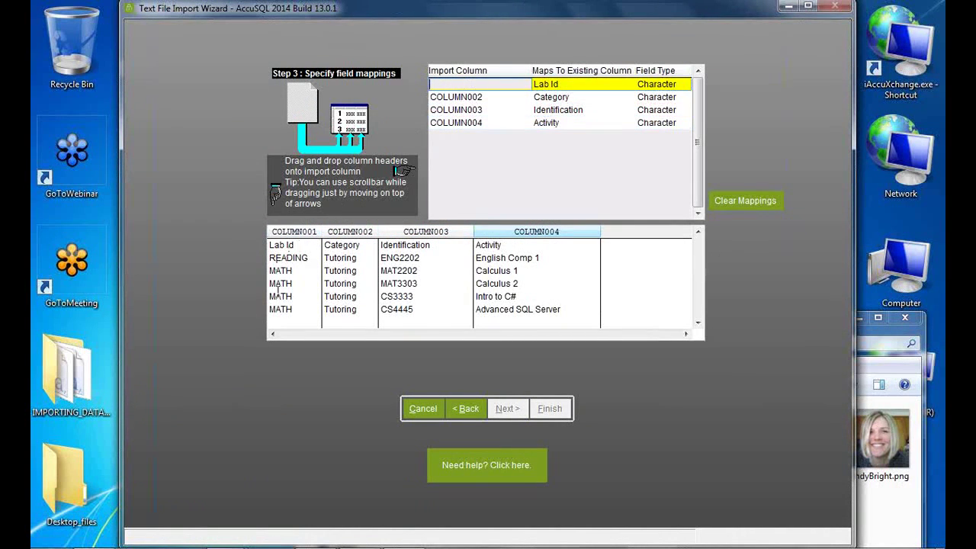
pyautogui.moveTo(294, 232); pyautogui.dragTo(454, 109)
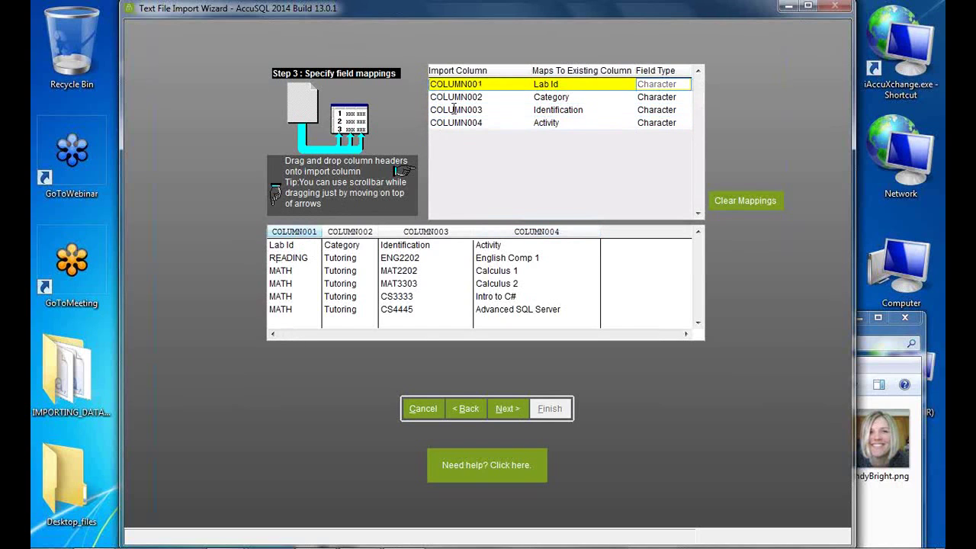
pyautogui.click(505, 409)
pyautogui.click(550, 412)
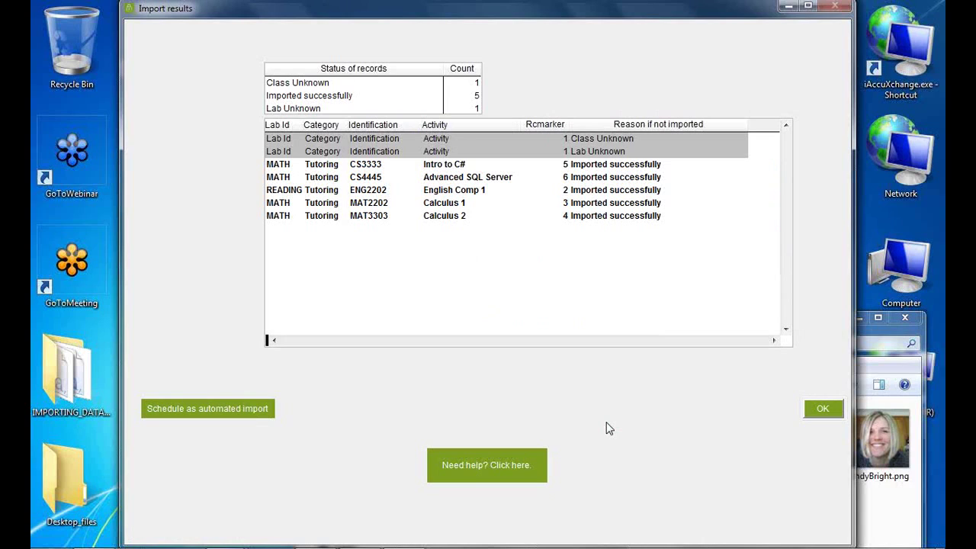
# - Dismiss the import results and view the Tutoring category's activities in Categories & Activities
pyautogui.click(816, 413)
pyautogui.click(206, 99)
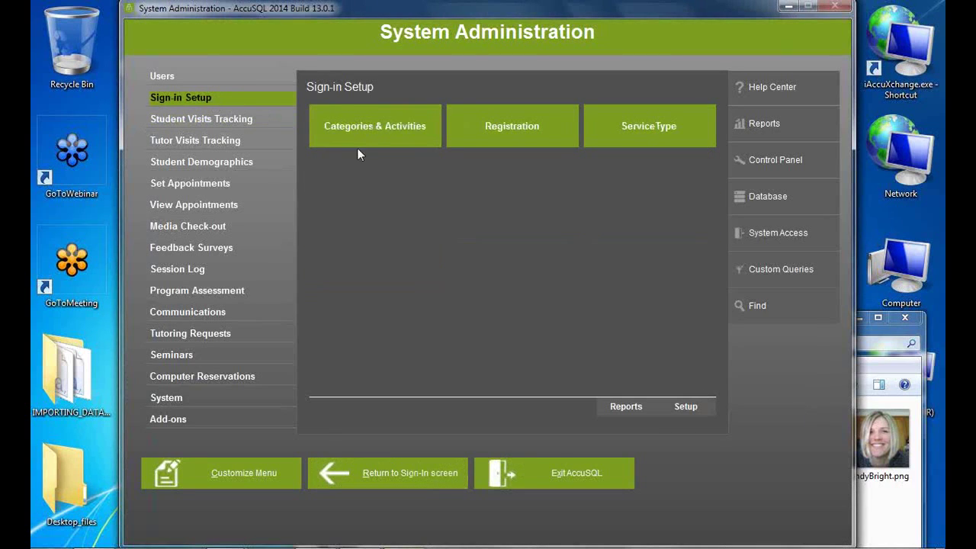
pyautogui.click(358, 137)
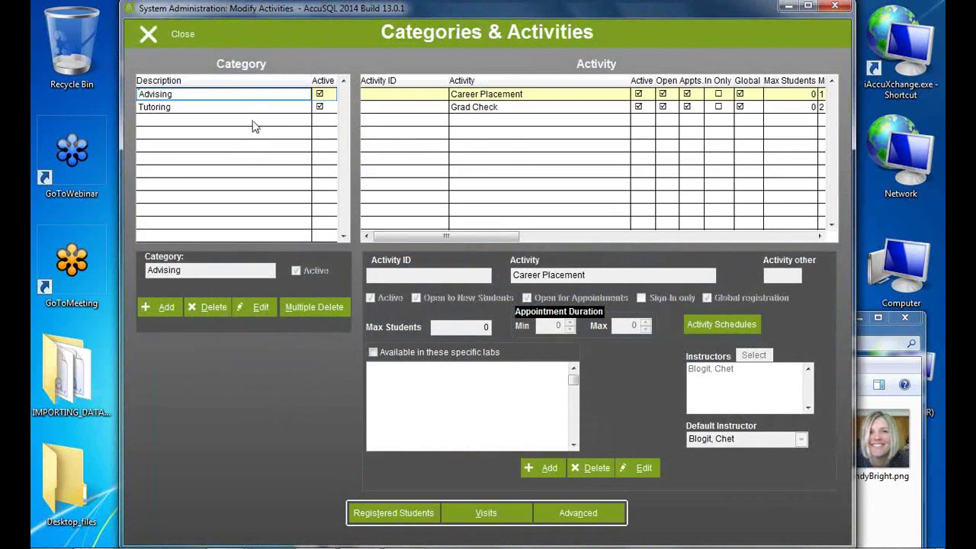
pyautogui.click(232, 107)
pyautogui.click(469, 96)
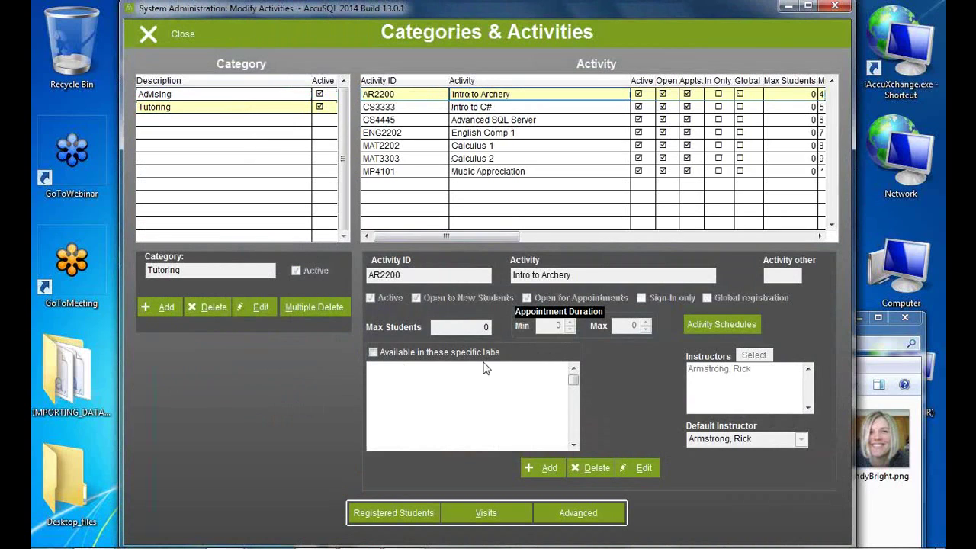
# - Check the labs for Intro to C#, Advanced SQL Server, English Comp 1, Calculus 1 and 2, Music Appreciation
pyautogui.click(505, 106)
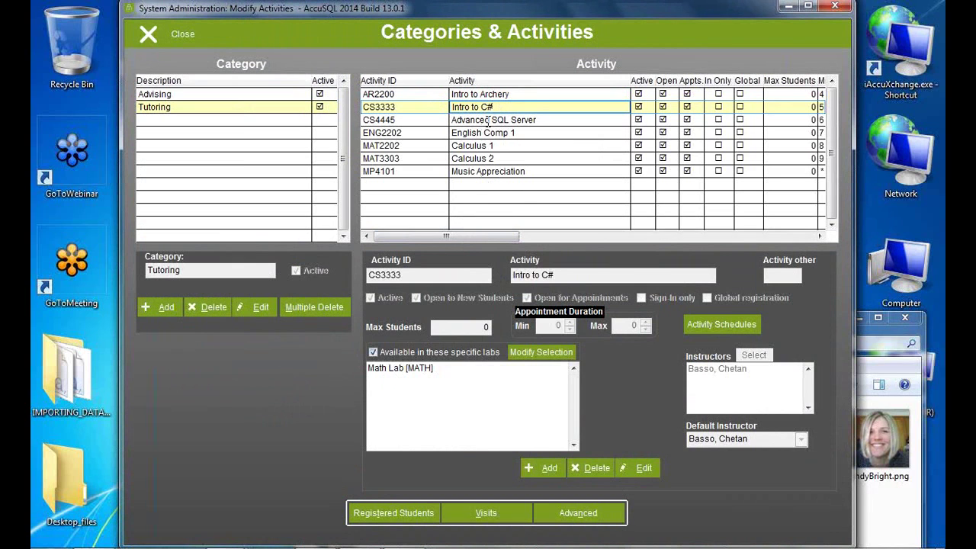
pyautogui.click(488, 120)
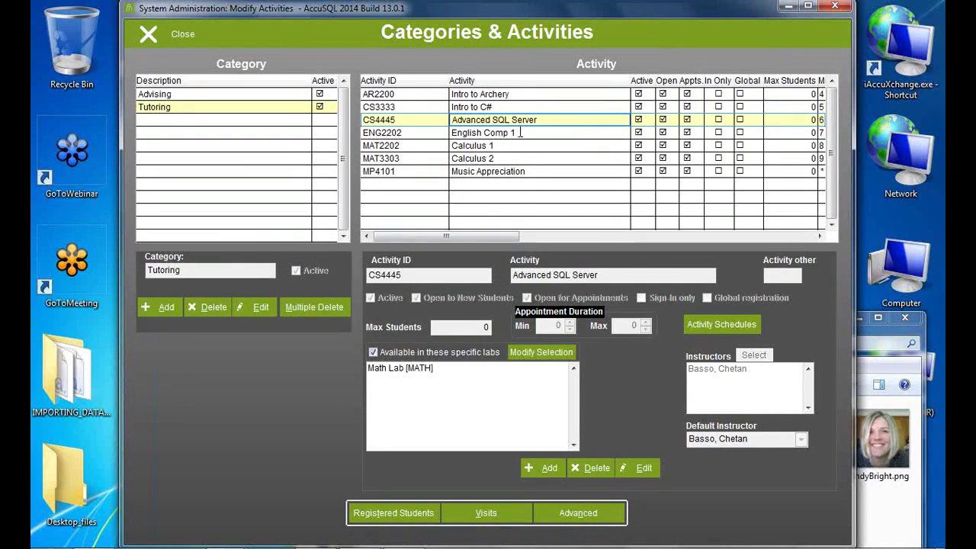
pyautogui.click(520, 133)
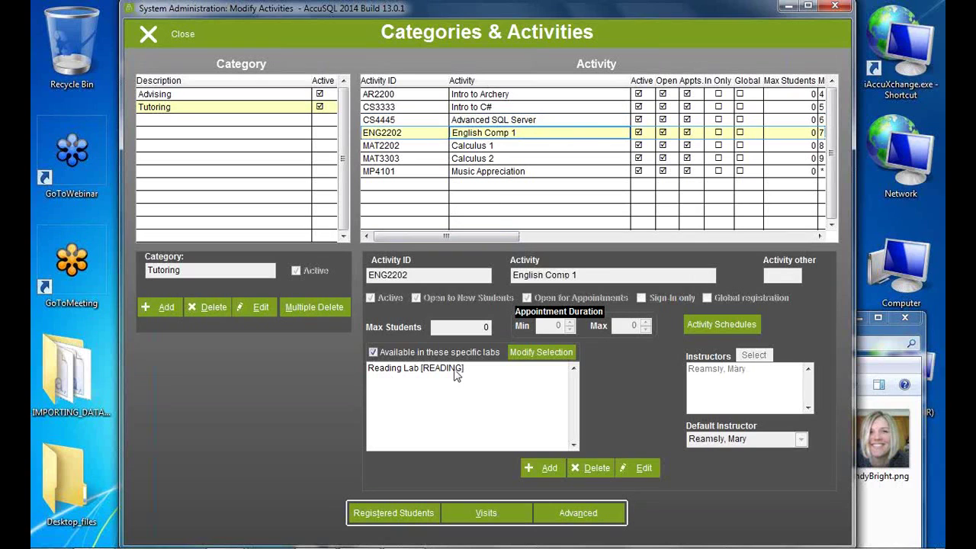
pyautogui.click(496, 144)
pyautogui.click(495, 158)
pyautogui.click(497, 170)
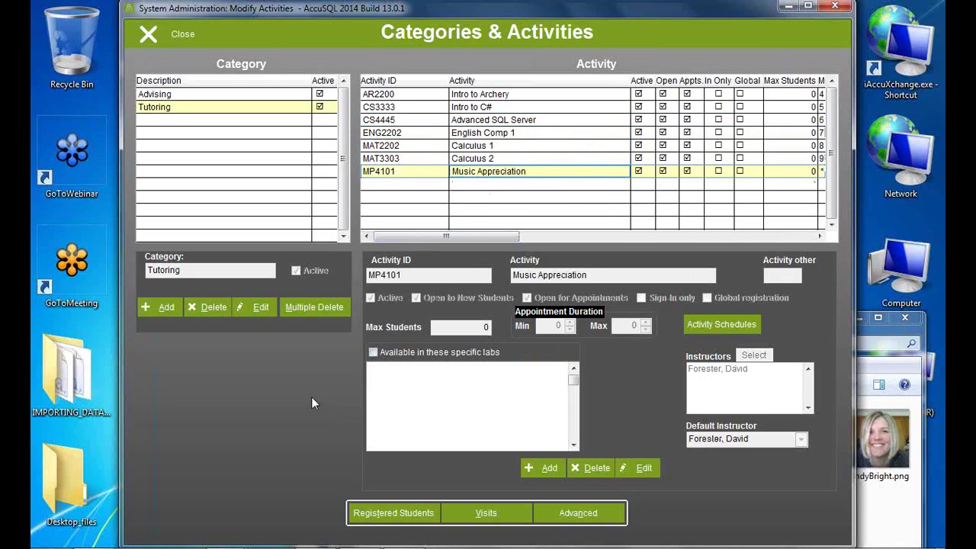
pyautogui.click(509, 93)
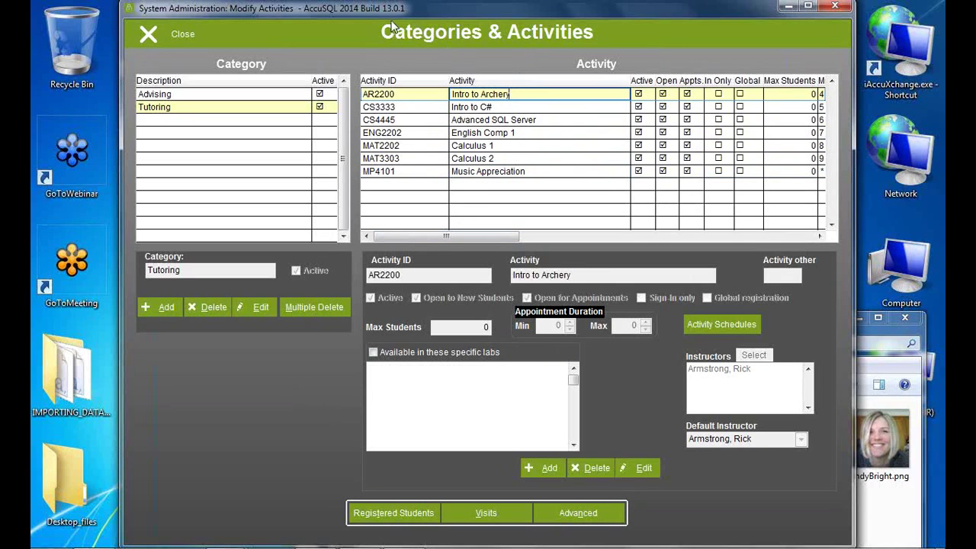
pyautogui.click(160, 37)
pyautogui.click(218, 398)
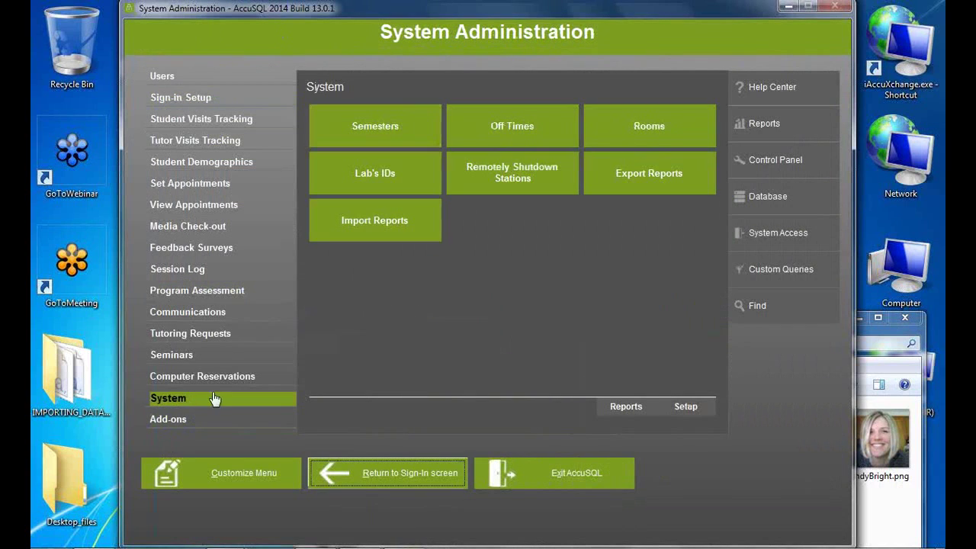
# - Open Lab's IDs and look at the Local Lab ID setting without changing it
pyautogui.click(376, 175)
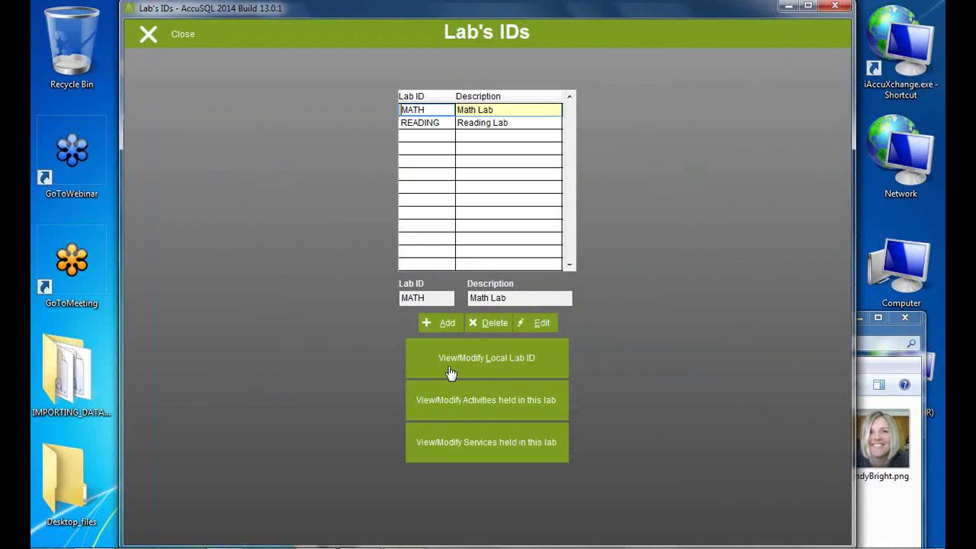
pyautogui.click(496, 361)
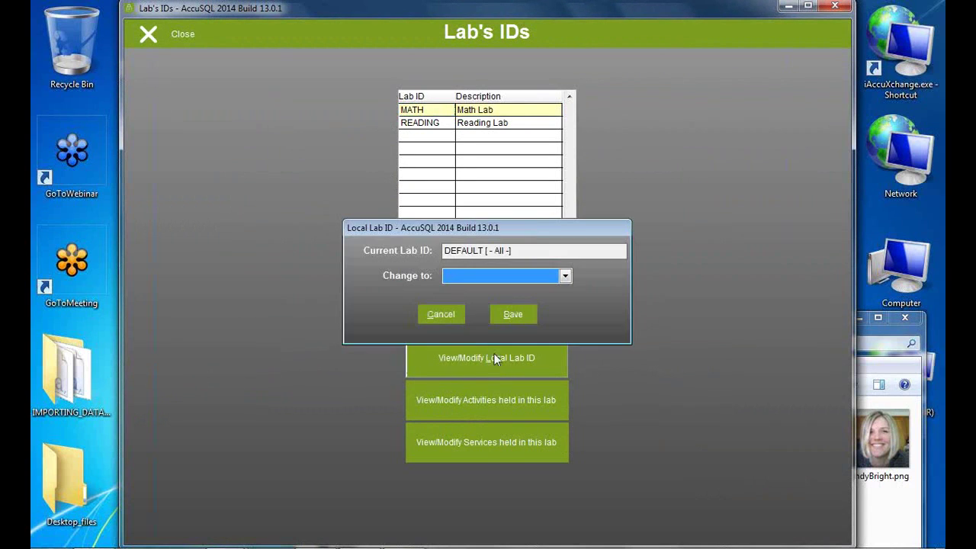
pyautogui.click(476, 275)
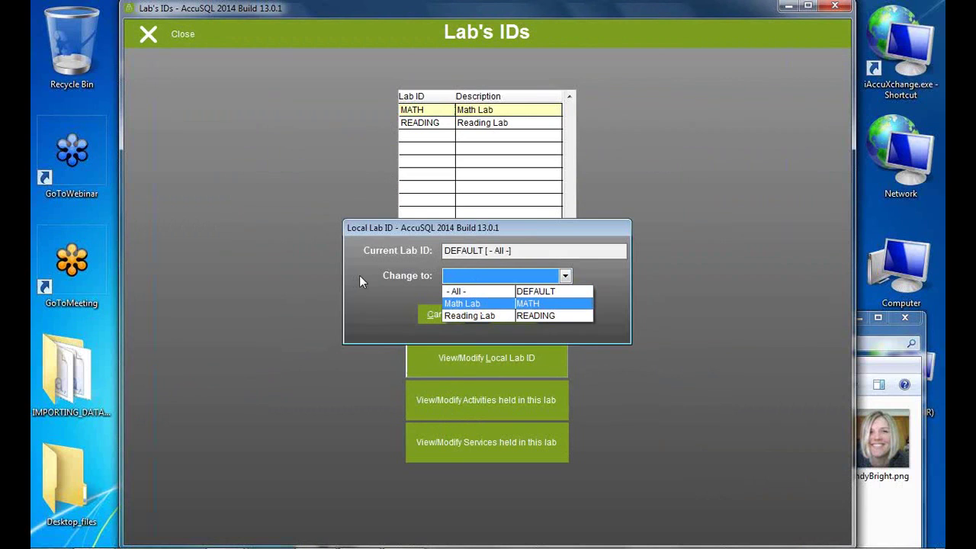
pyautogui.click(424, 317)
pyautogui.click(429, 315)
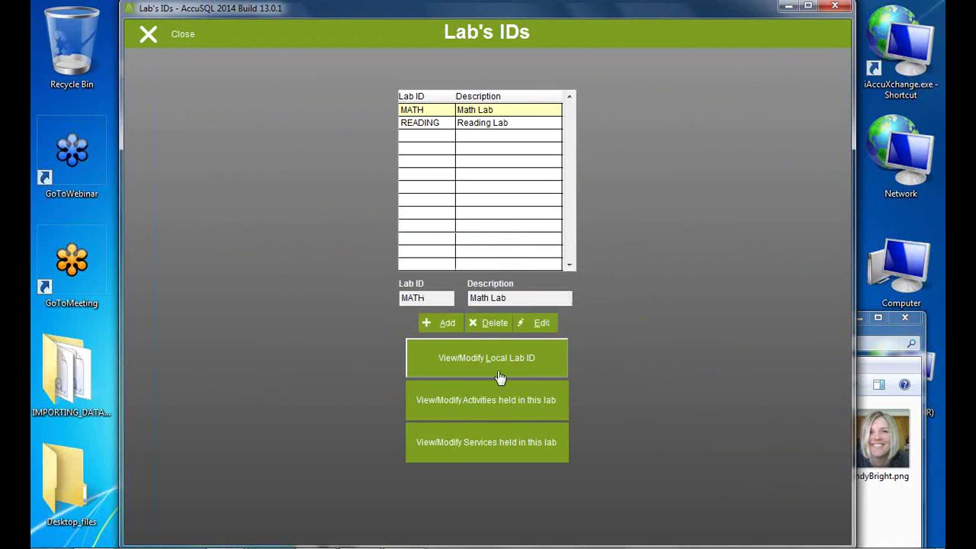
# - View the activities held in Math Lab and Reading Lab, then leave the Lab's IDs screen
pyautogui.click(482, 398)
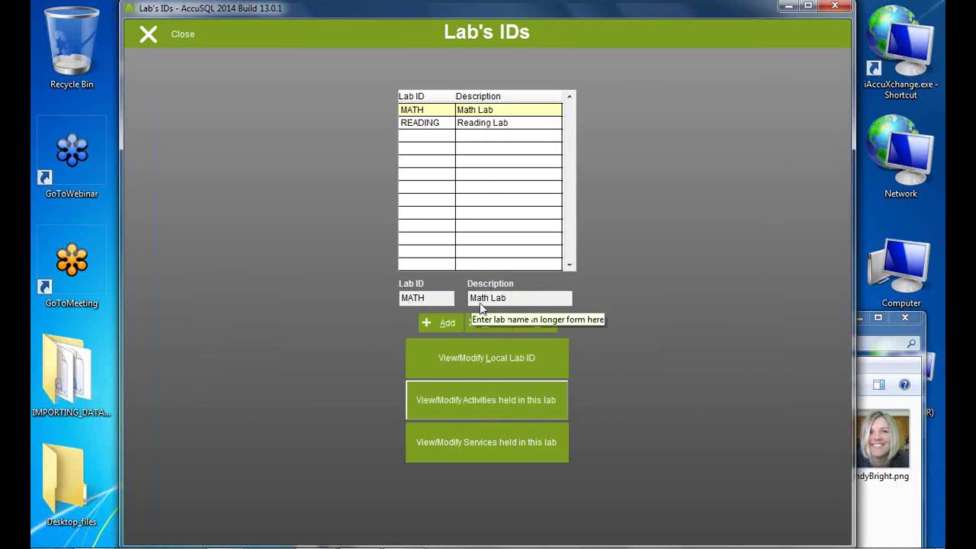
pyautogui.click(480, 398)
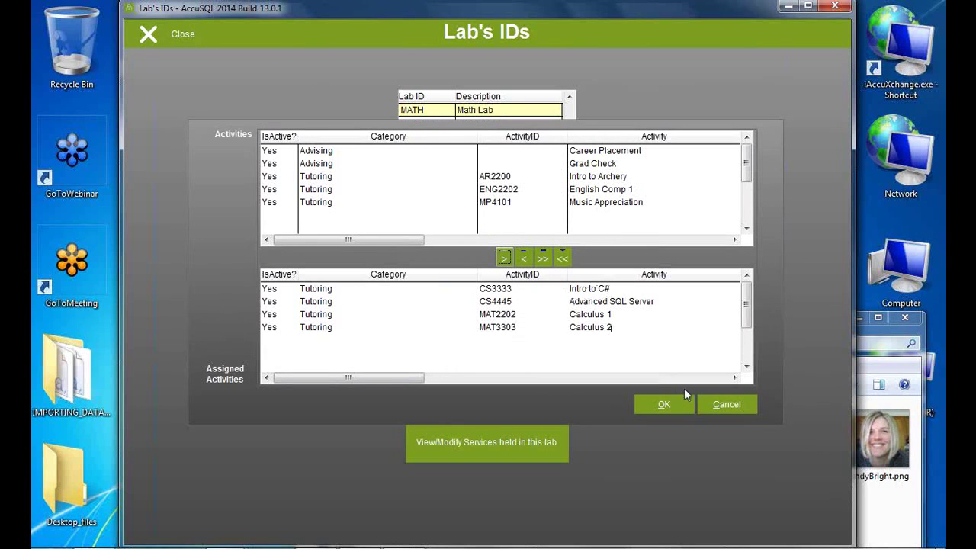
pyautogui.click(724, 404)
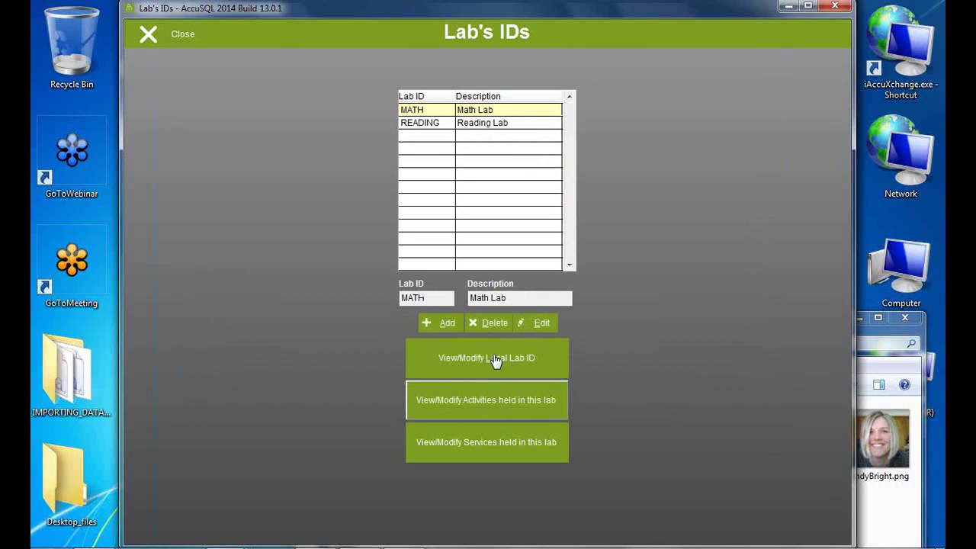
pyautogui.click(438, 125)
pyautogui.click(496, 395)
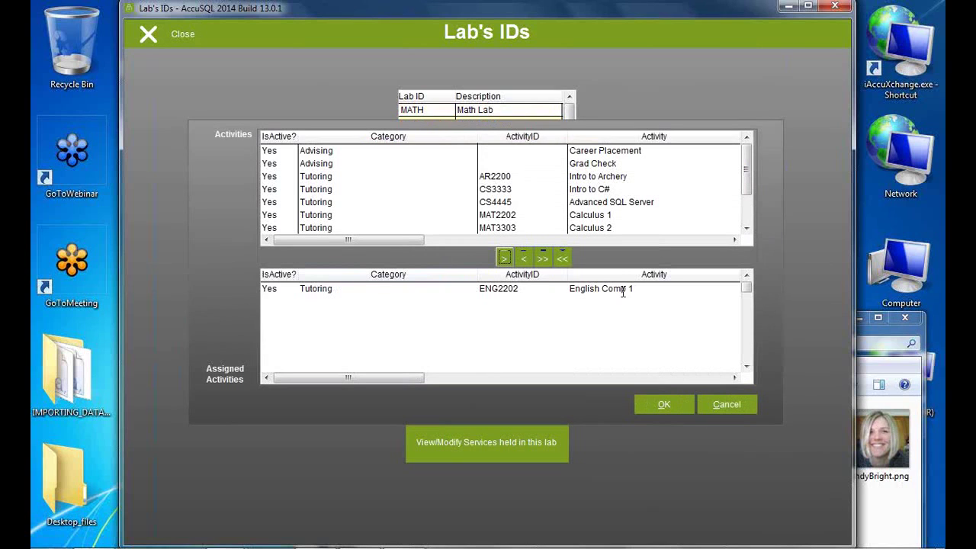
pyautogui.click(717, 405)
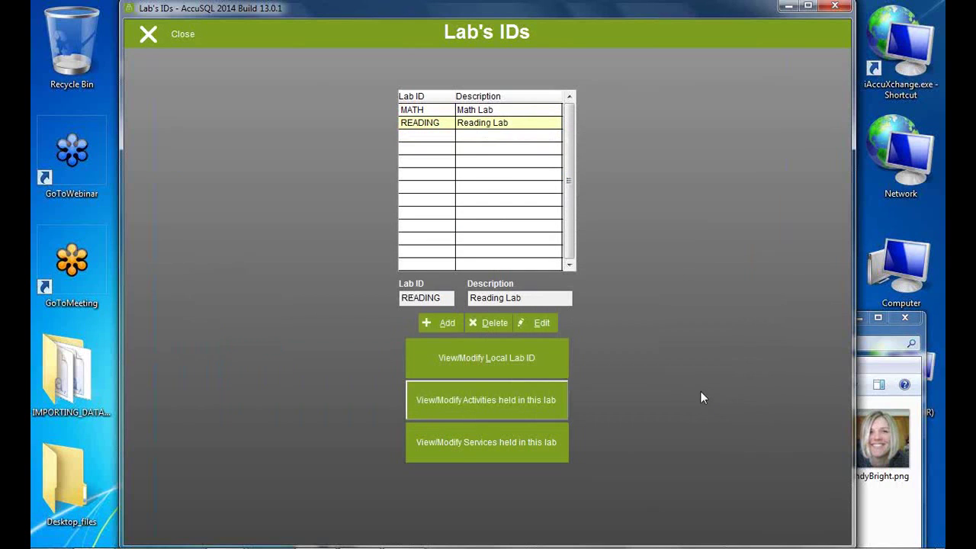
pyautogui.click(168, 52)
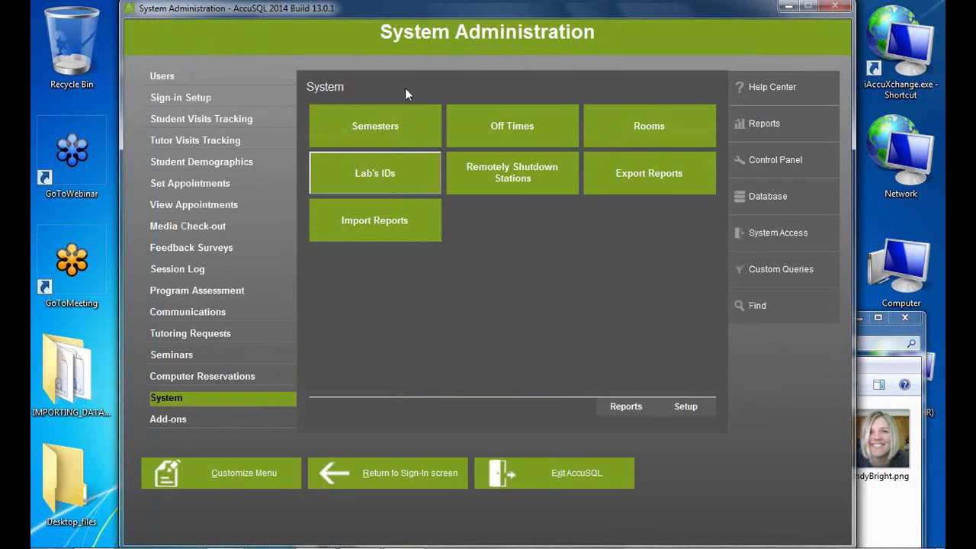
# - Start a text-file import, look over the target table list, and cancel without importing
pyautogui.click(783, 199)
pyautogui.click(392, 114)
pyautogui.click(447, 206)
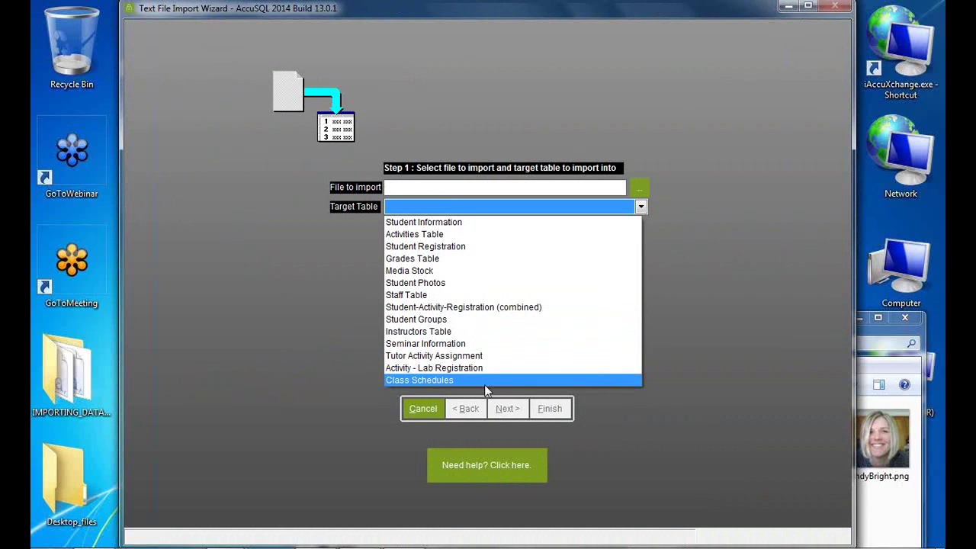
pyautogui.click(383, 431)
pyautogui.click(416, 408)
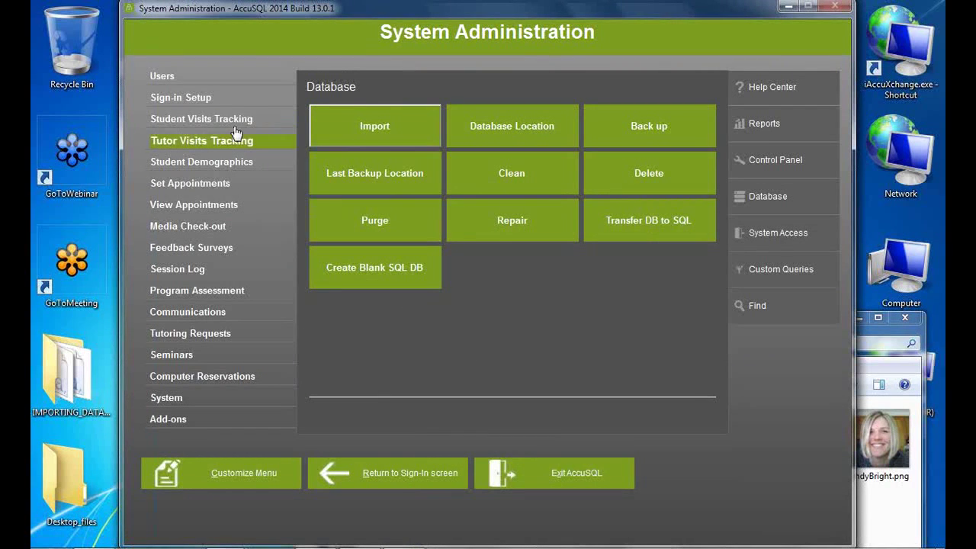
# - In Categories & Activities under Tutoring, check the Intro to C# and Advanced SQL Server class schedules
pyautogui.click(182, 81)
pyautogui.click(181, 98)
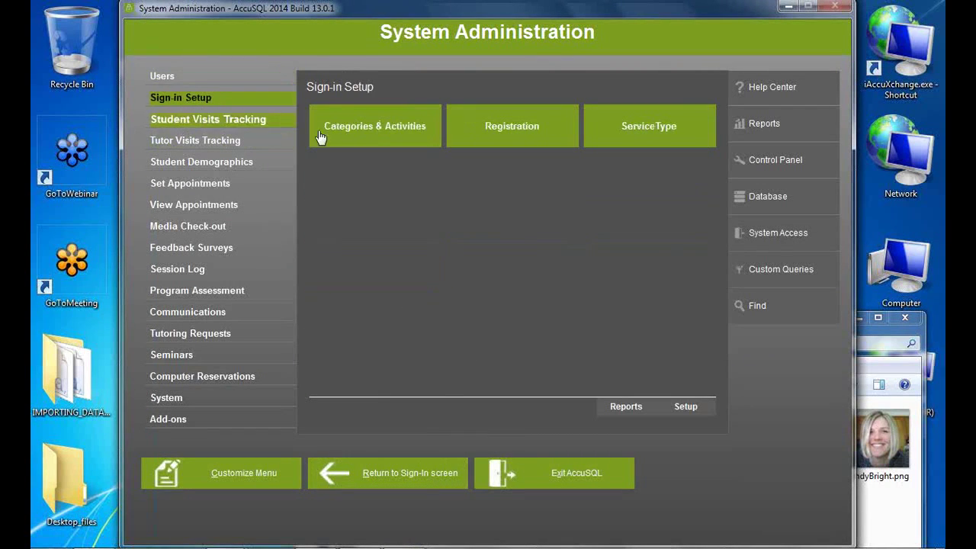
pyautogui.click(352, 134)
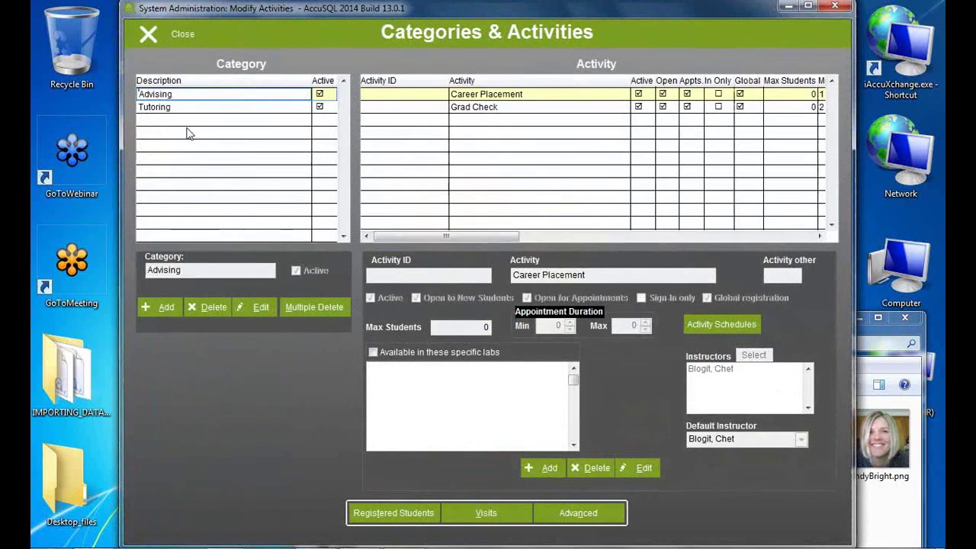
pyautogui.click(178, 107)
pyautogui.click(478, 107)
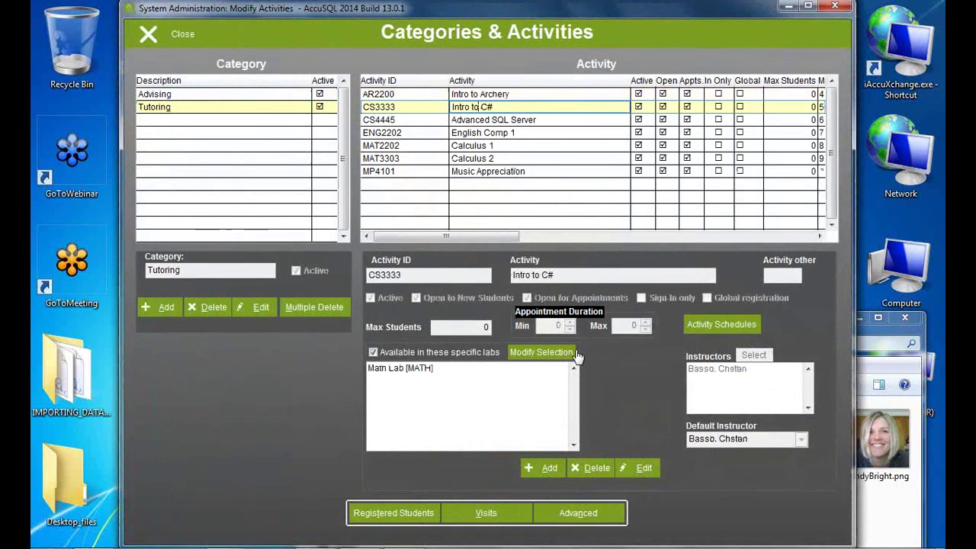
pyautogui.click(709, 328)
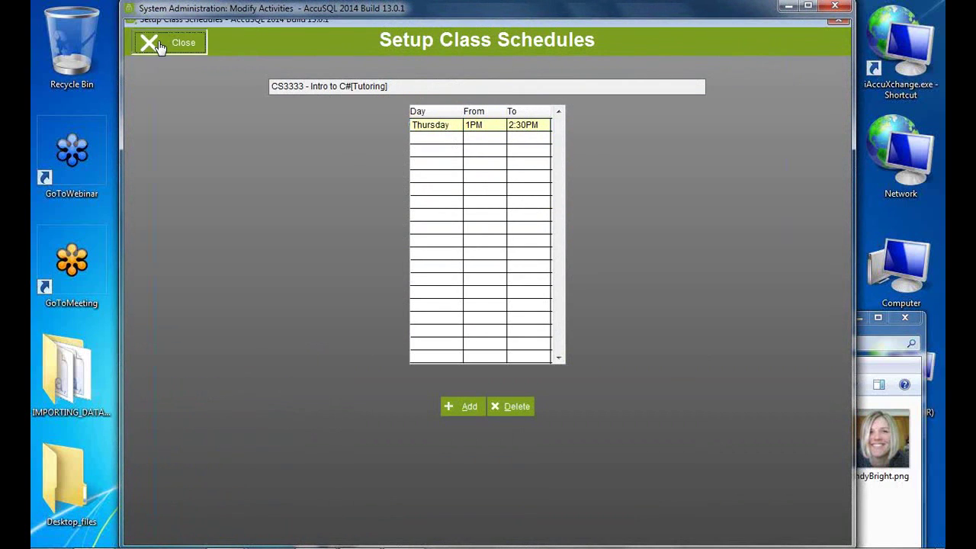
pyautogui.click(155, 42)
pyautogui.click(489, 121)
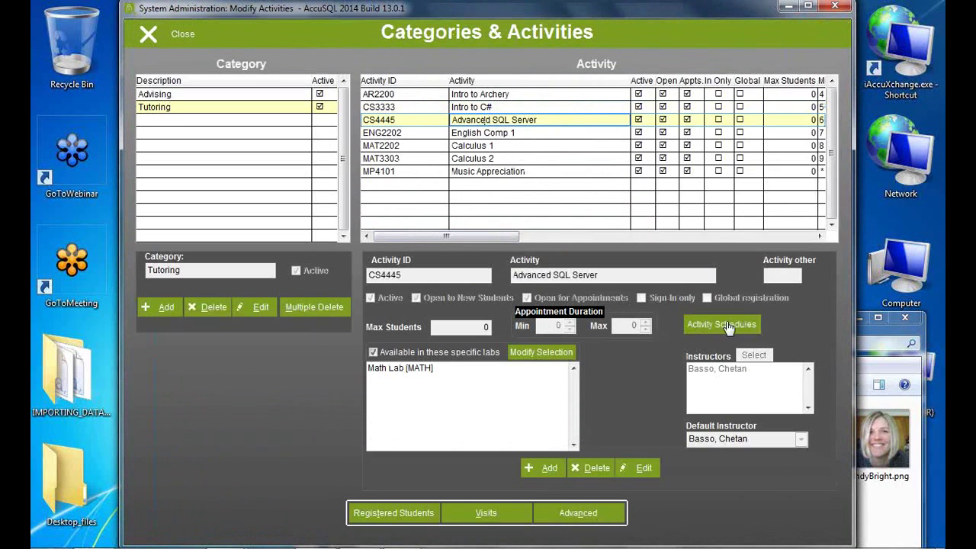
pyautogui.click(721, 324)
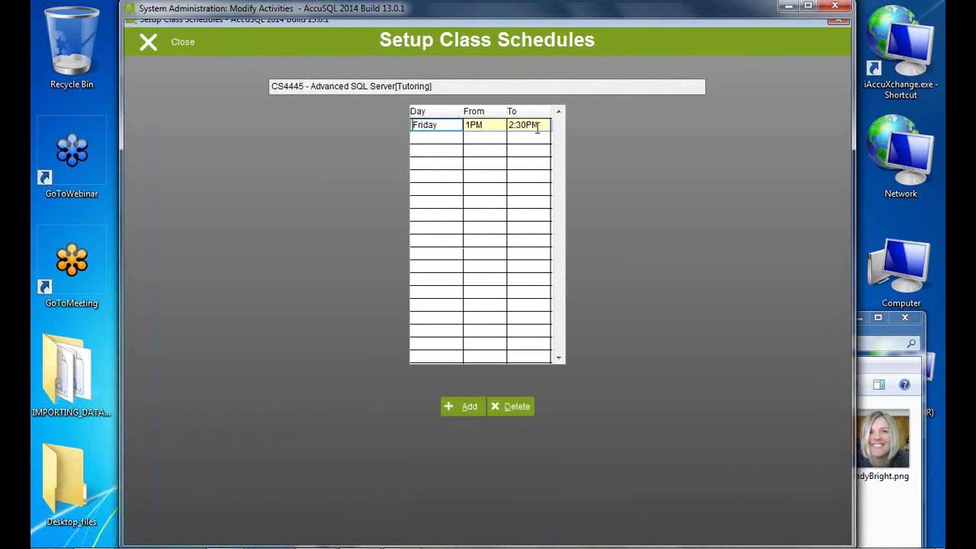
pyautogui.click(171, 44)
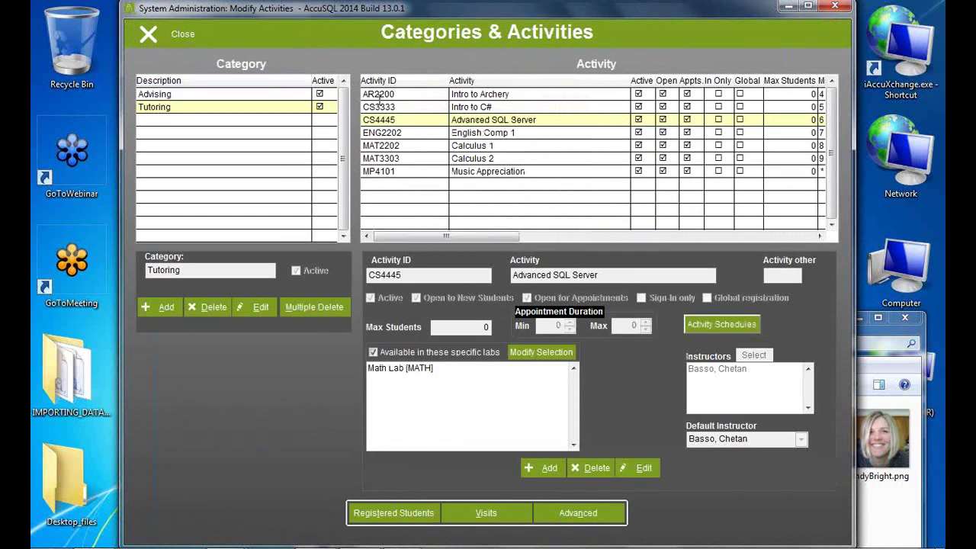
# - Confirm Intro to Archery and Music Appreciation have empty schedules, then close Categories & Activities
pyautogui.click(404, 94)
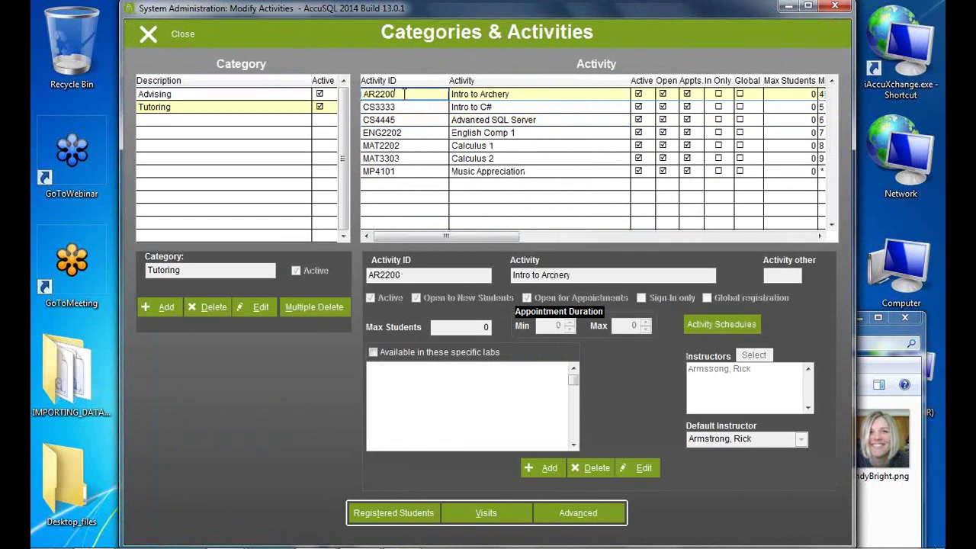
pyautogui.click(707, 324)
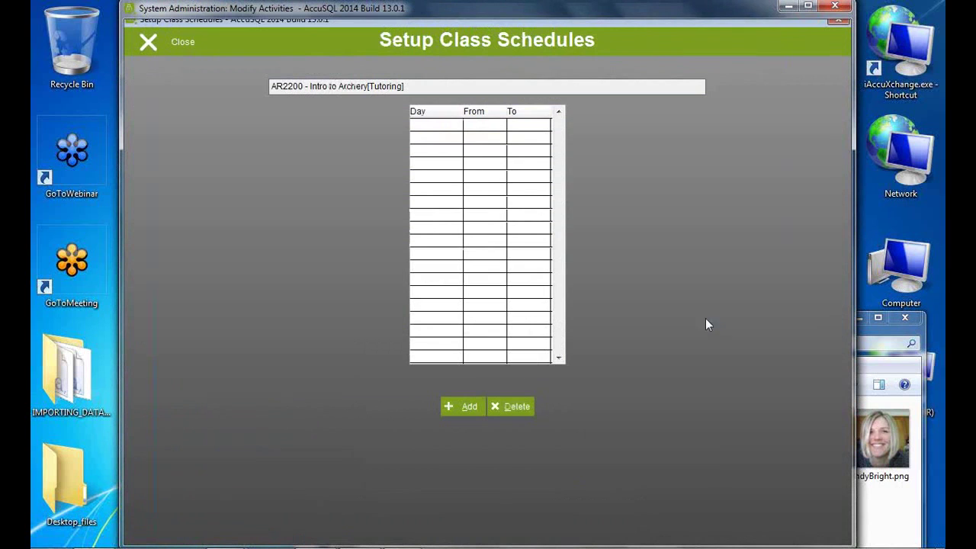
pyautogui.click(164, 49)
pyautogui.click(381, 170)
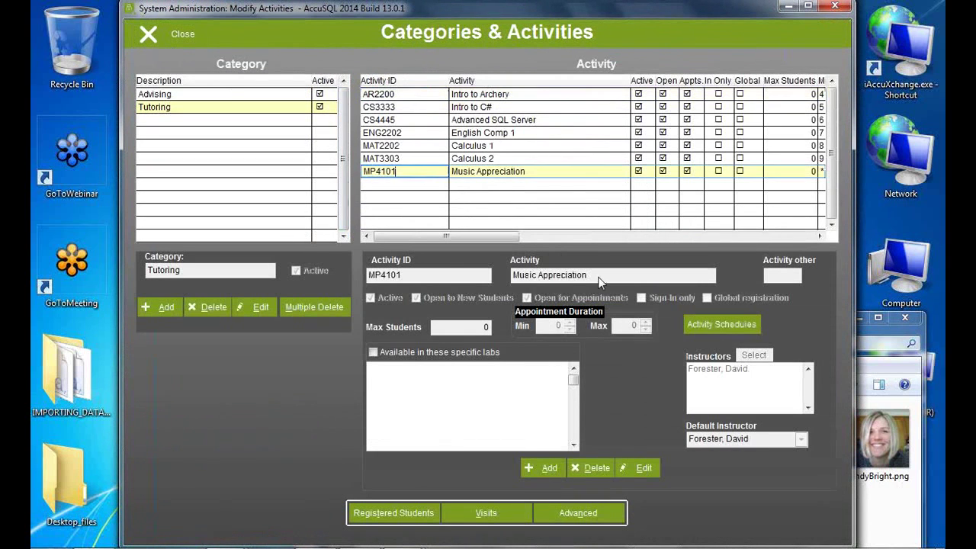
pyautogui.click(703, 323)
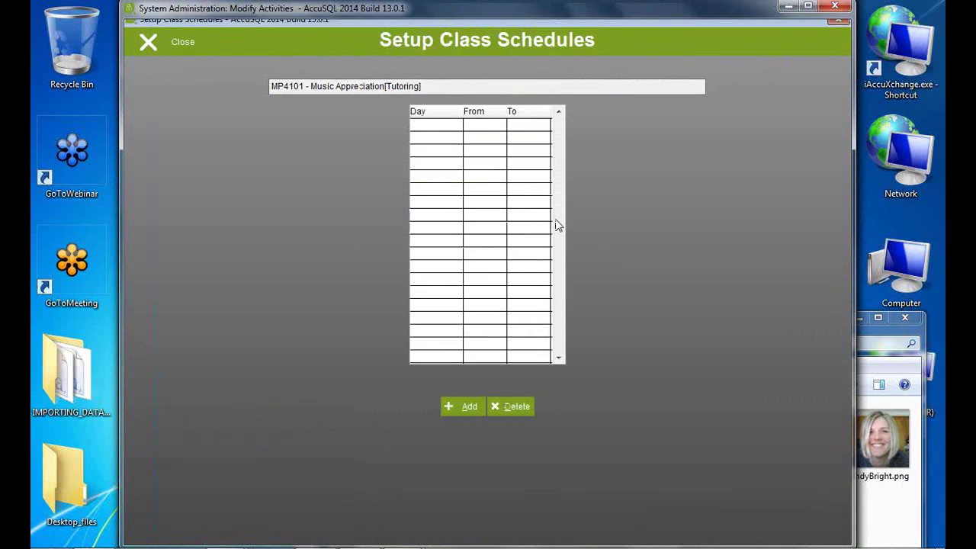
pyautogui.click(167, 45)
pyautogui.click(160, 40)
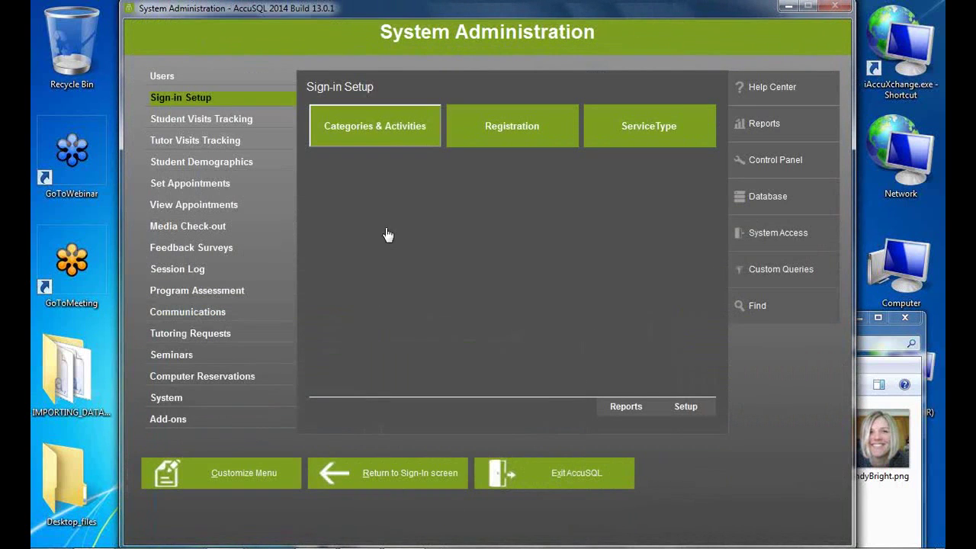
# - Start a text-file import into the Class Schedules table using Class_Schedules.csv
pyautogui.click(755, 197)
pyautogui.click(373, 124)
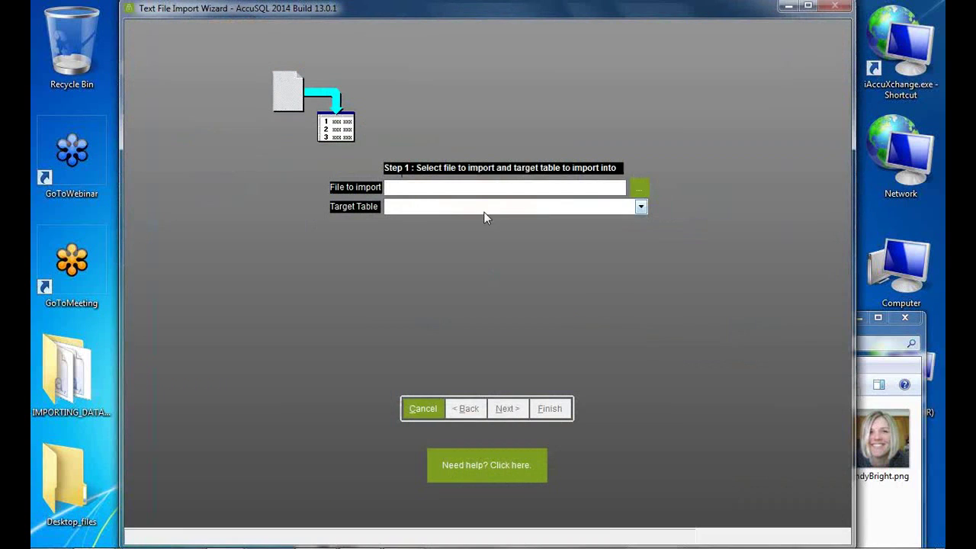
pyautogui.click(484, 207)
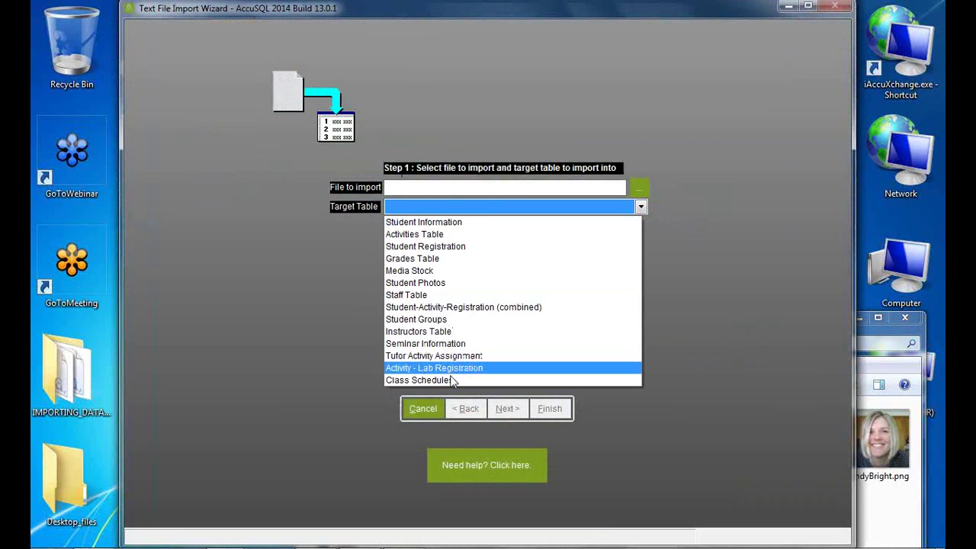
pyautogui.click(450, 380)
pyautogui.click(639, 189)
pyautogui.click(497, 389)
pyautogui.click(491, 398)
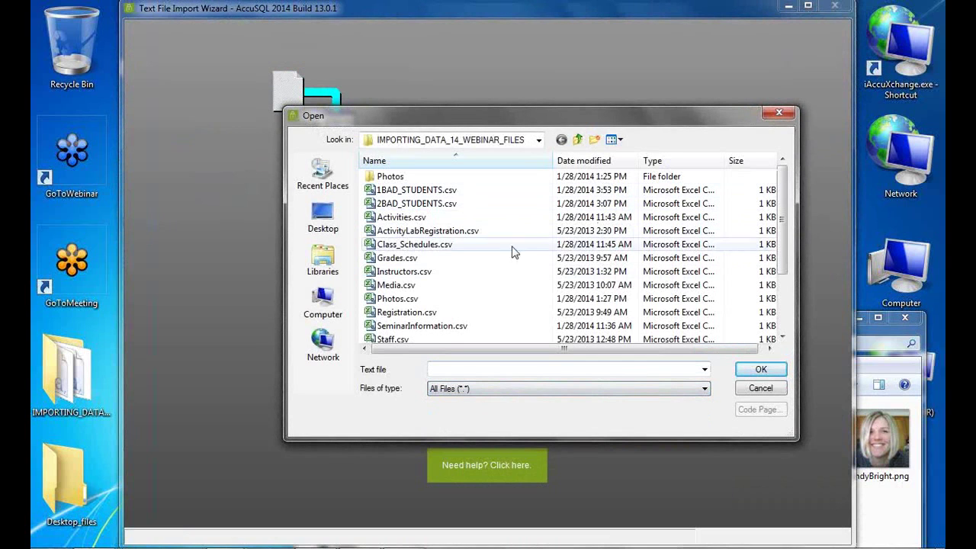
pyautogui.click(492, 246)
pyautogui.click(760, 370)
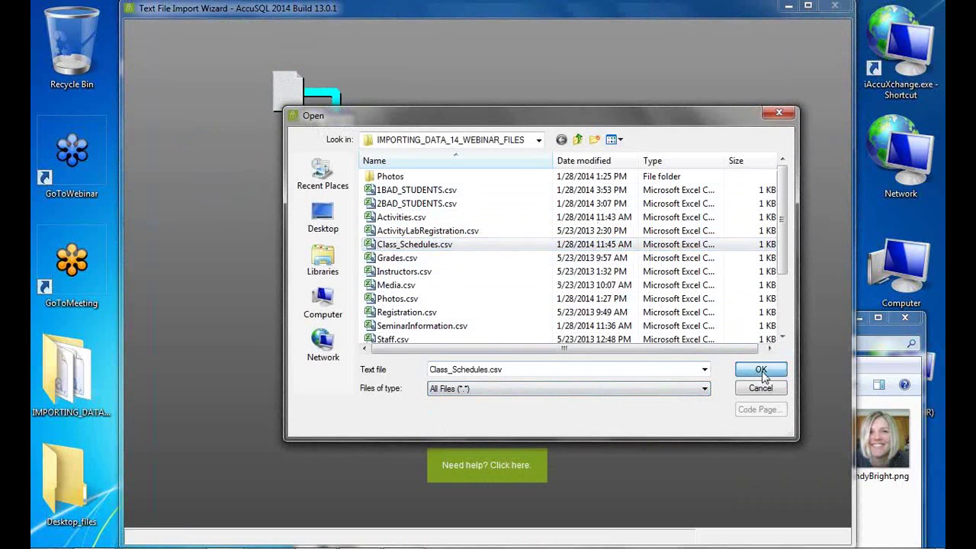
# - Map COLUMN001–006 to Category, Identification, Activity, Class days, From and To, and finish the import
pyautogui.click(505, 409)
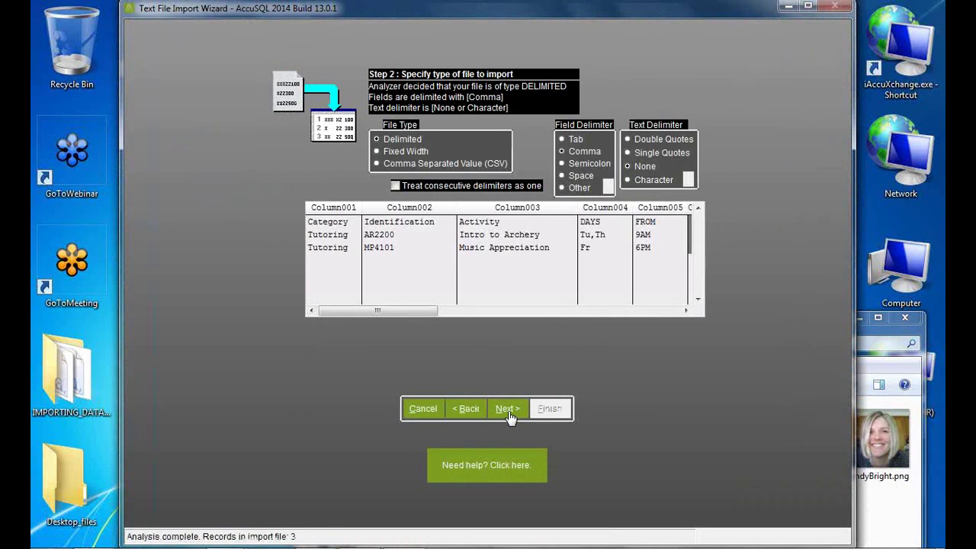
pyautogui.click(506, 409)
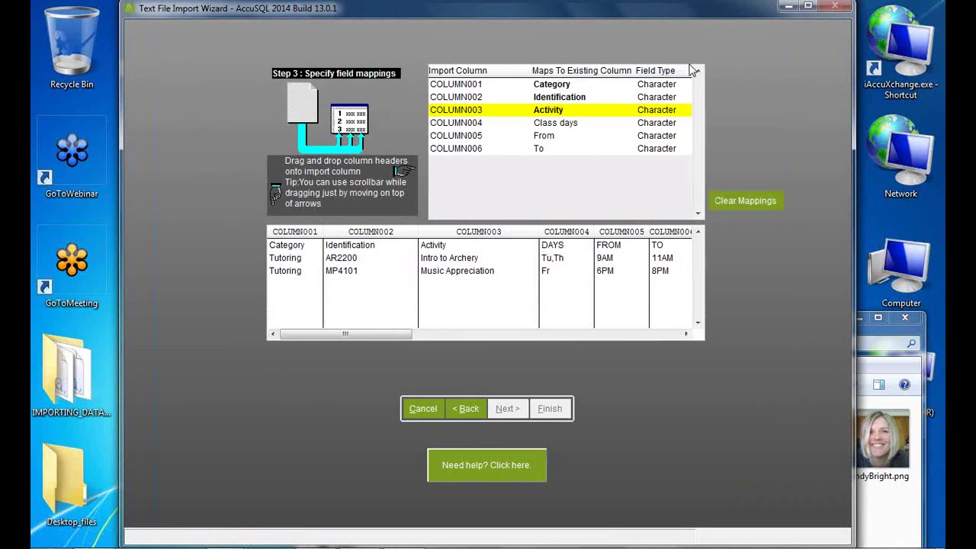
pyautogui.moveTo(296, 231); pyautogui.dragTo(440, 90)
pyautogui.moveTo(385, 229); pyautogui.dragTo(457, 97)
pyautogui.moveTo(464, 229); pyautogui.dragTo(461, 112)
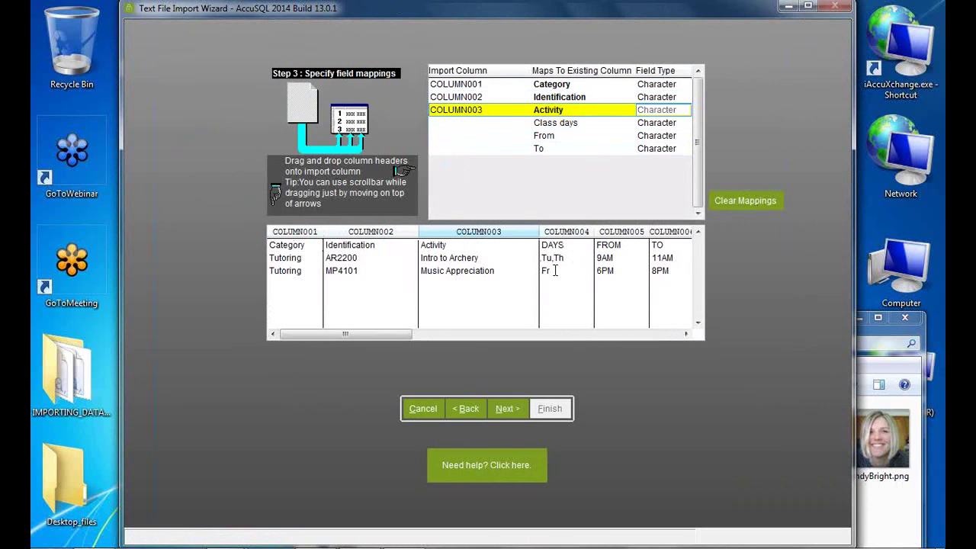
pyautogui.moveTo(564, 230); pyautogui.dragTo(460, 126)
pyautogui.moveTo(614, 238); pyautogui.dragTo(460, 135)
pyautogui.moveTo(668, 231); pyautogui.dragTo(463, 153)
pyautogui.click(507, 409)
pyautogui.click(552, 408)
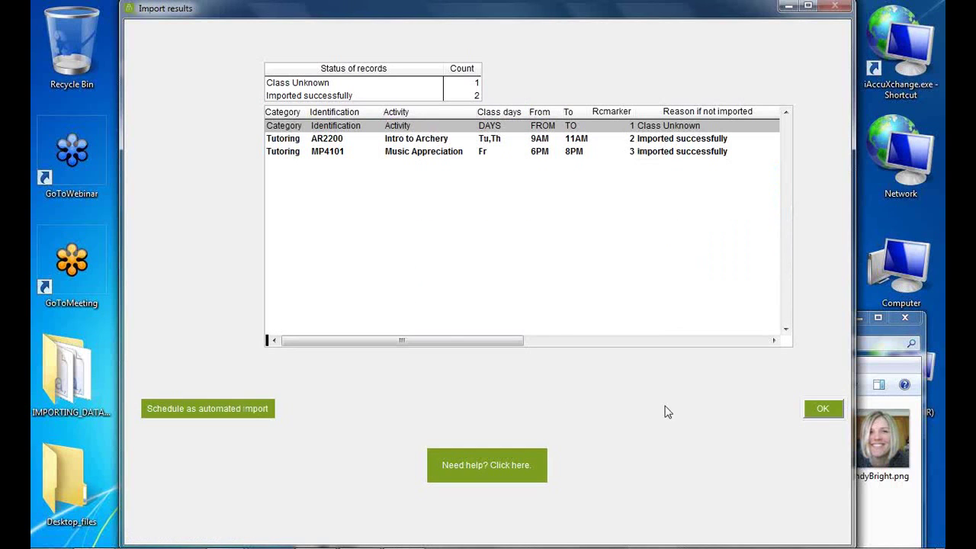
pyautogui.click(826, 410)
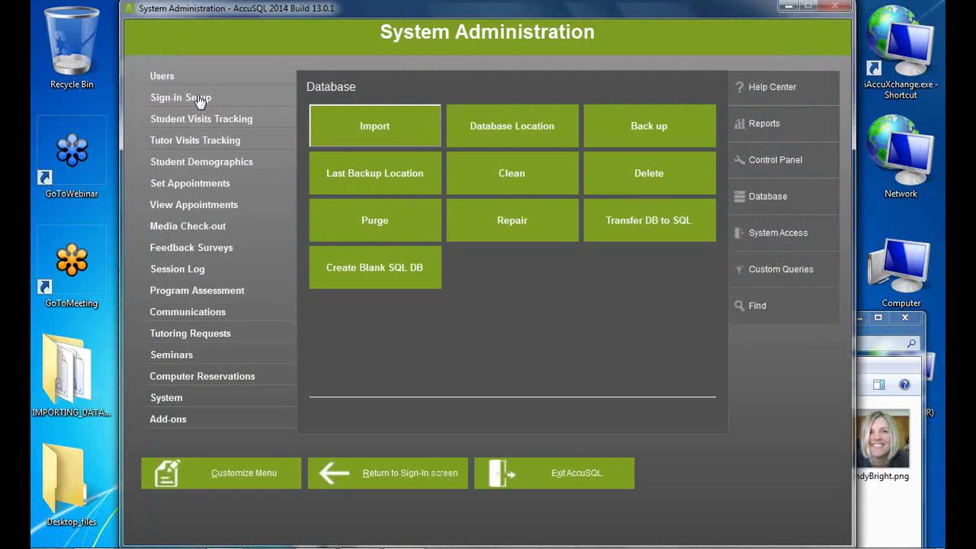
# - Verify Intro to Archery (Tu,Th 9AM–11AM) and Music Appreciation (Friday 6PM–8PM) schedules under Tutoring
pyautogui.click(199, 101)
pyautogui.click(401, 128)
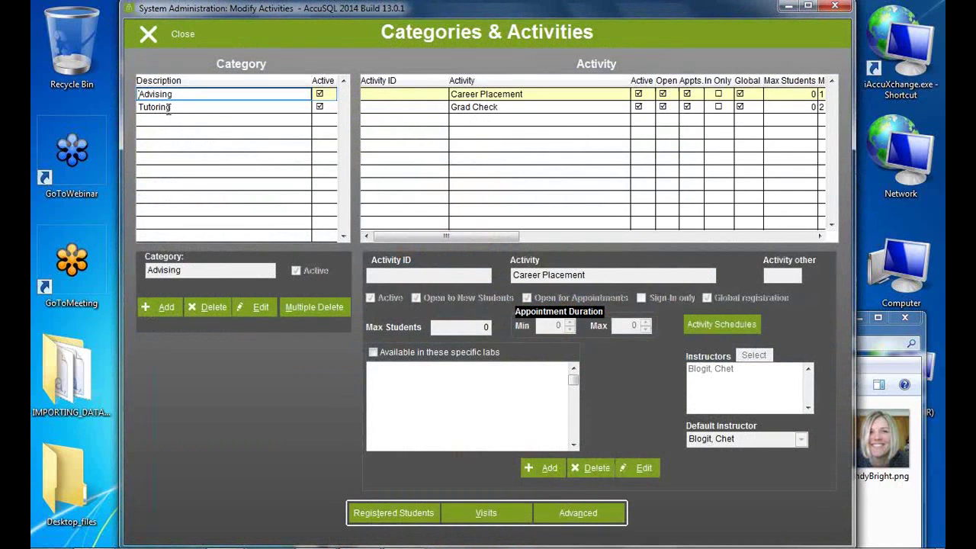
pyautogui.click(179, 107)
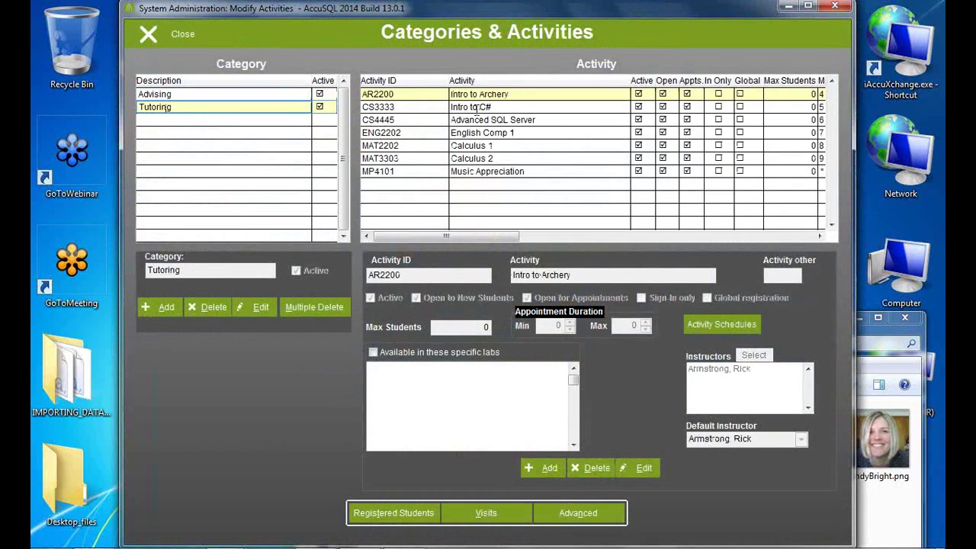
pyautogui.click(716, 324)
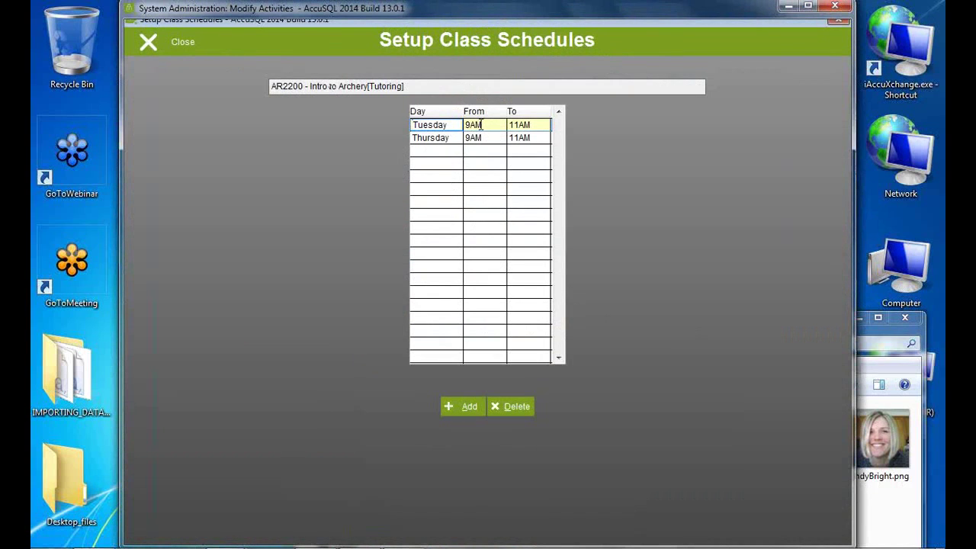
pyautogui.click(164, 43)
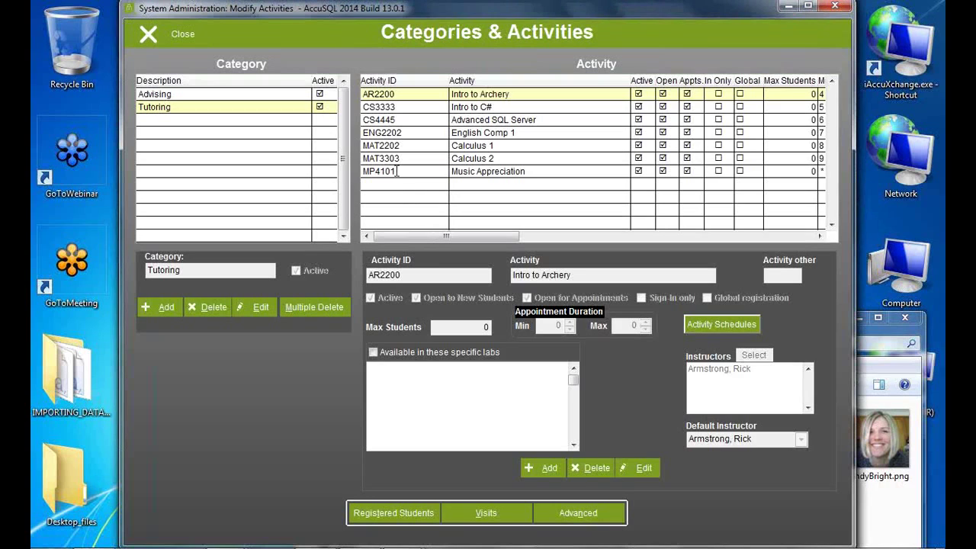
pyautogui.click(396, 171)
pyautogui.click(713, 324)
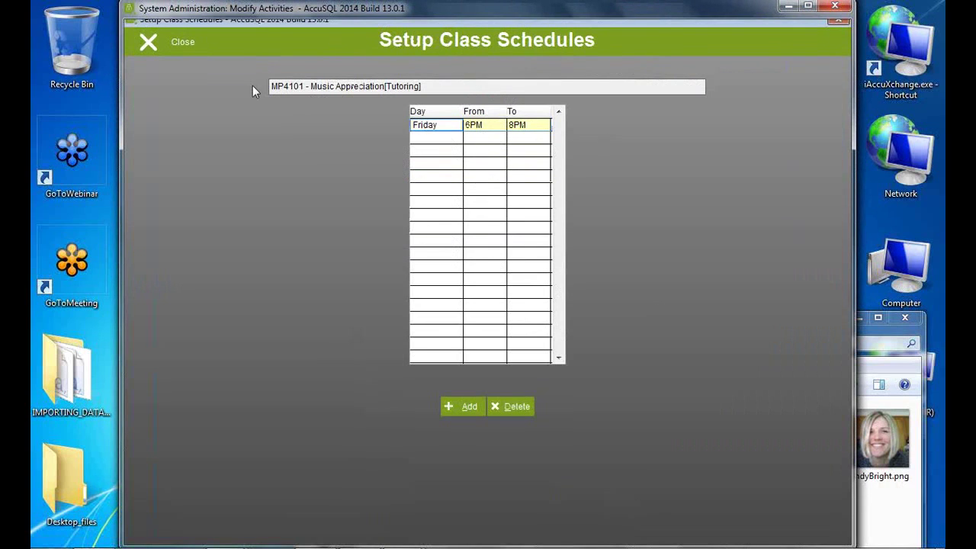
pyautogui.click(161, 44)
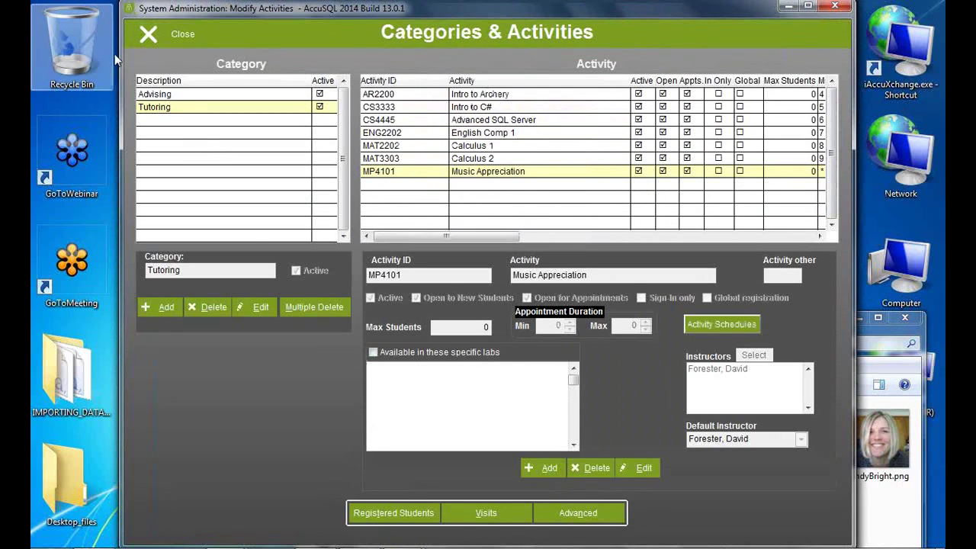
pyautogui.click(151, 36)
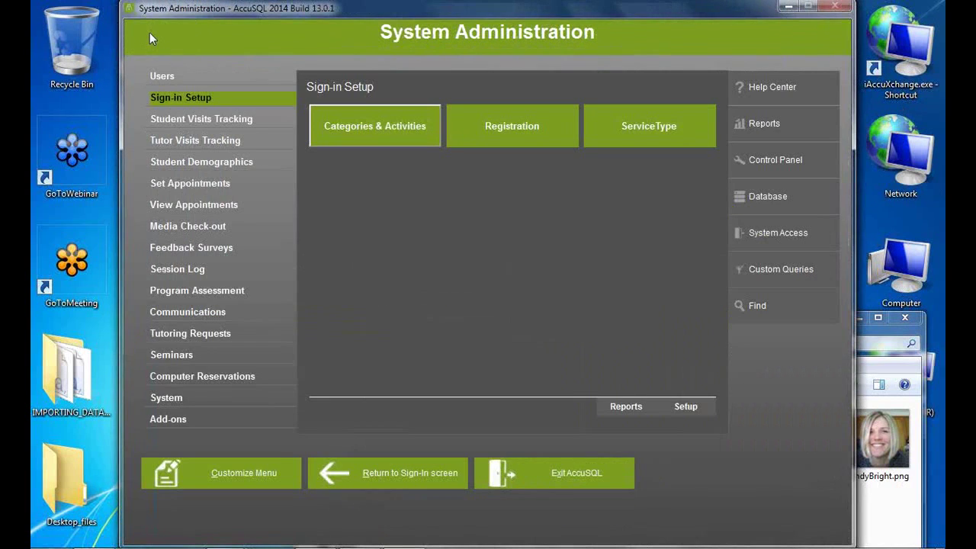
# - Review the import wizard's target table list under Database tools, then cancel the wizard
pyautogui.click(758, 198)
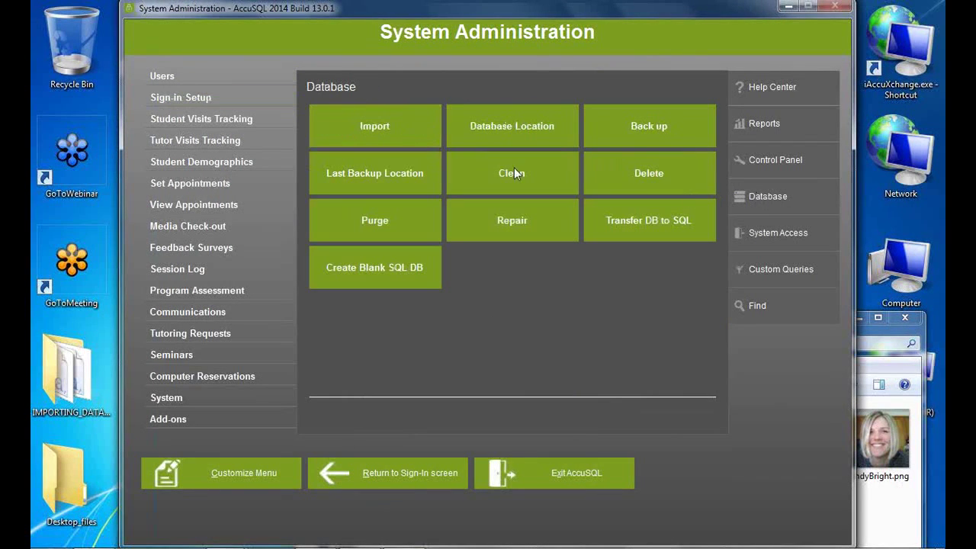
pyautogui.click(364, 125)
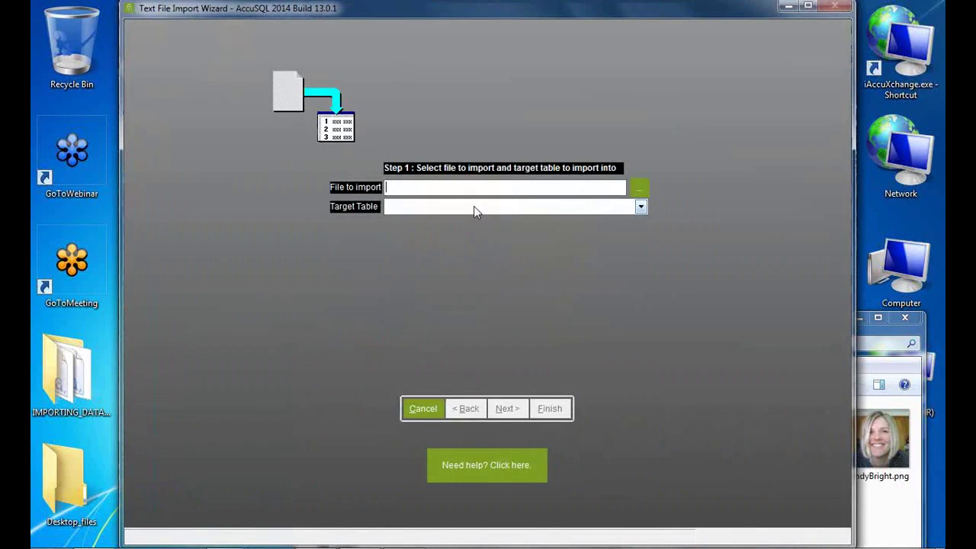
pyautogui.click(473, 206)
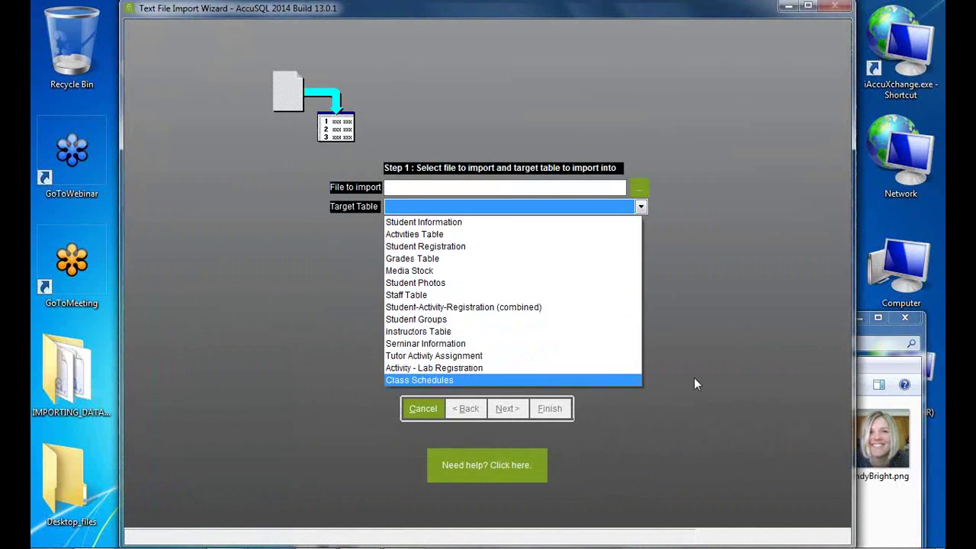
pyautogui.click(725, 328)
pyautogui.click(423, 408)
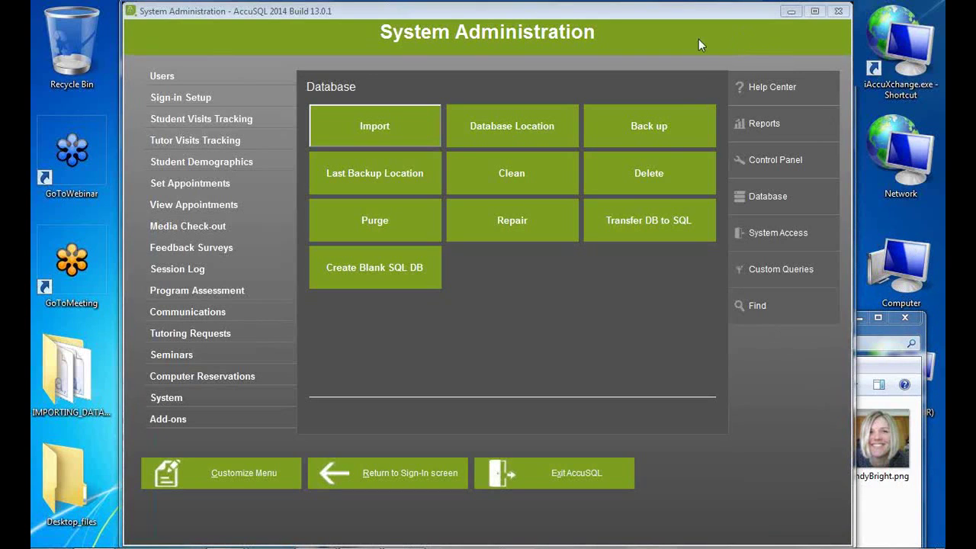
pyautogui.click(793, 202)
pyautogui.click(355, 126)
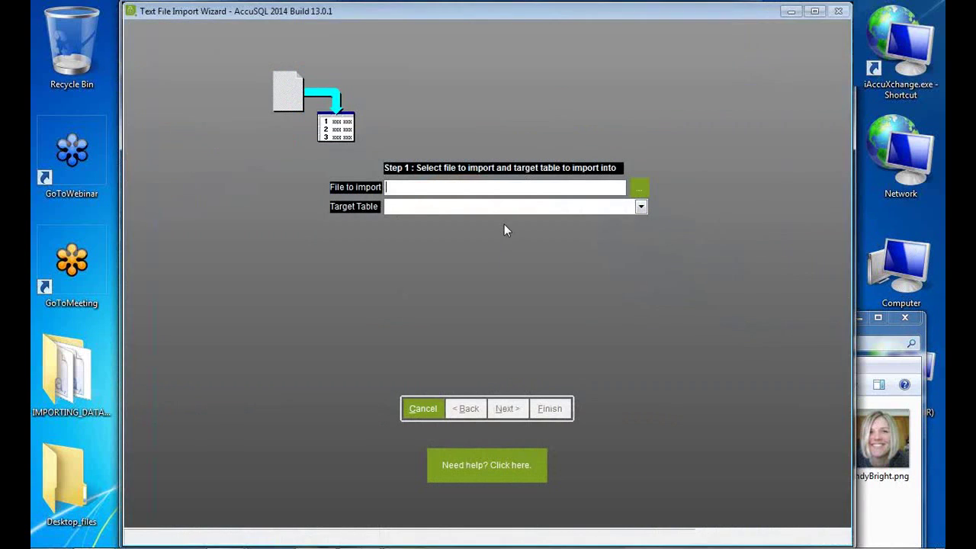
pyautogui.click(503, 211)
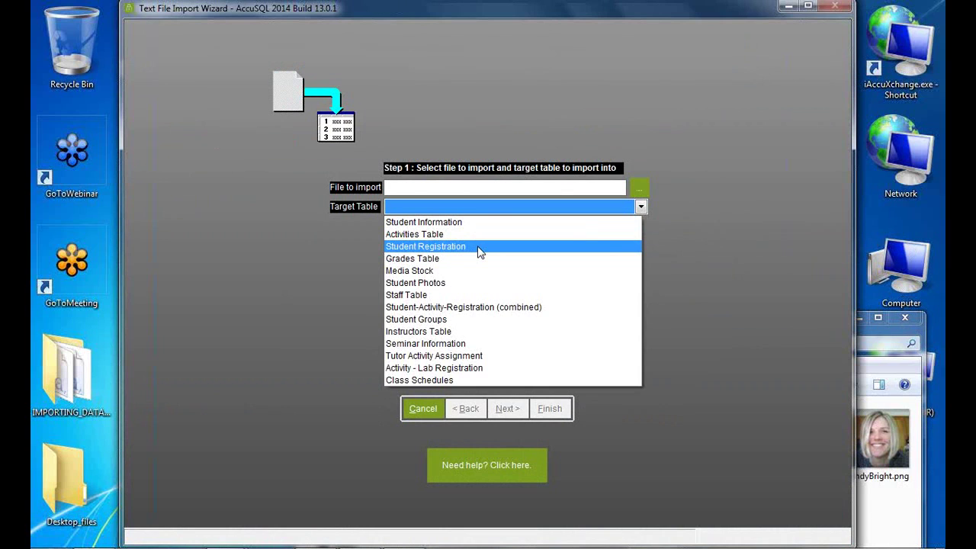
pyautogui.click(421, 408)
pyautogui.click(416, 408)
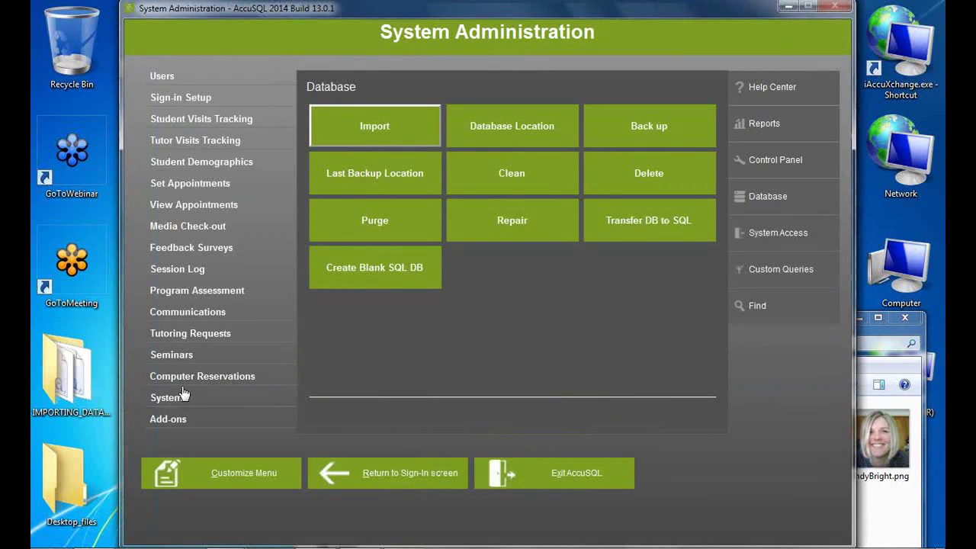
# - Open the Scheduled Tasks list in System Setup's System Options
pyautogui.click(179, 398)
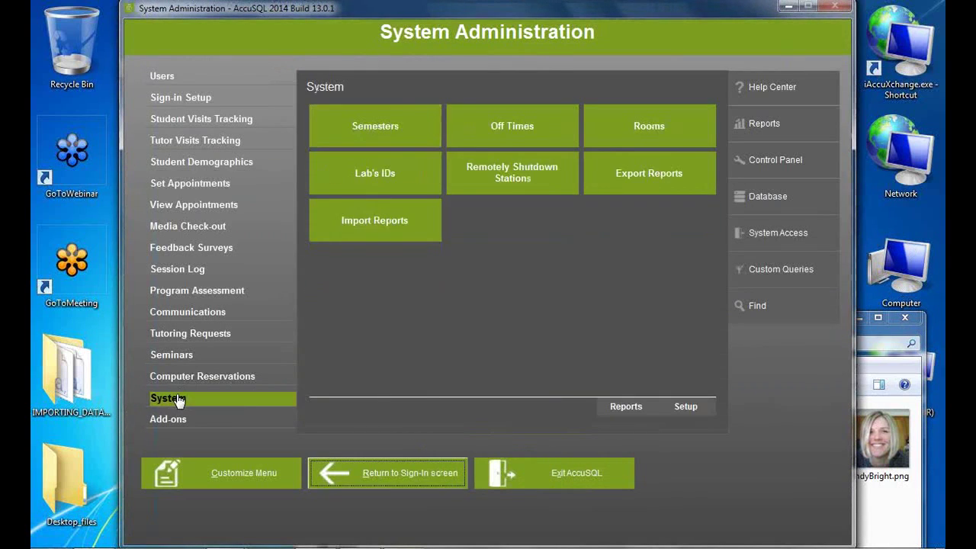
pyautogui.click(686, 414)
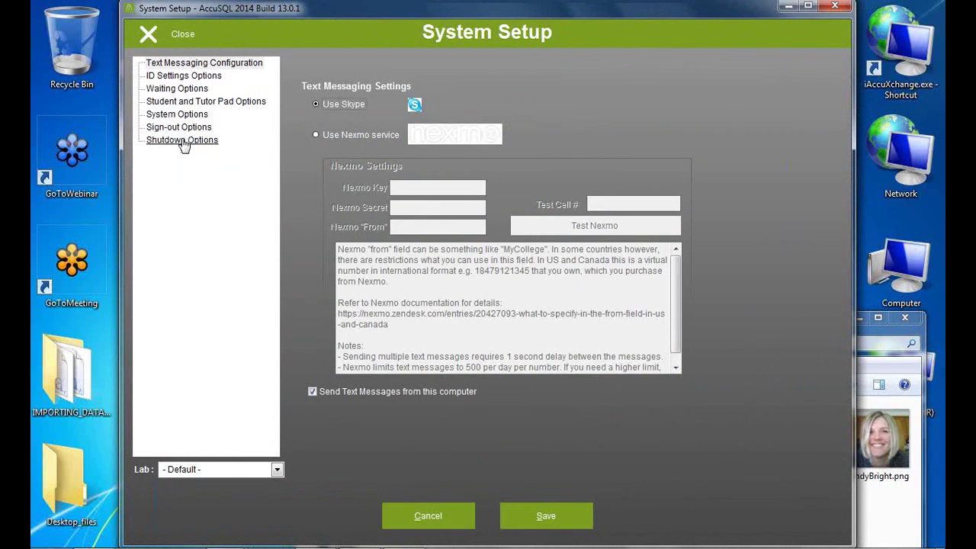
pyautogui.click(178, 114)
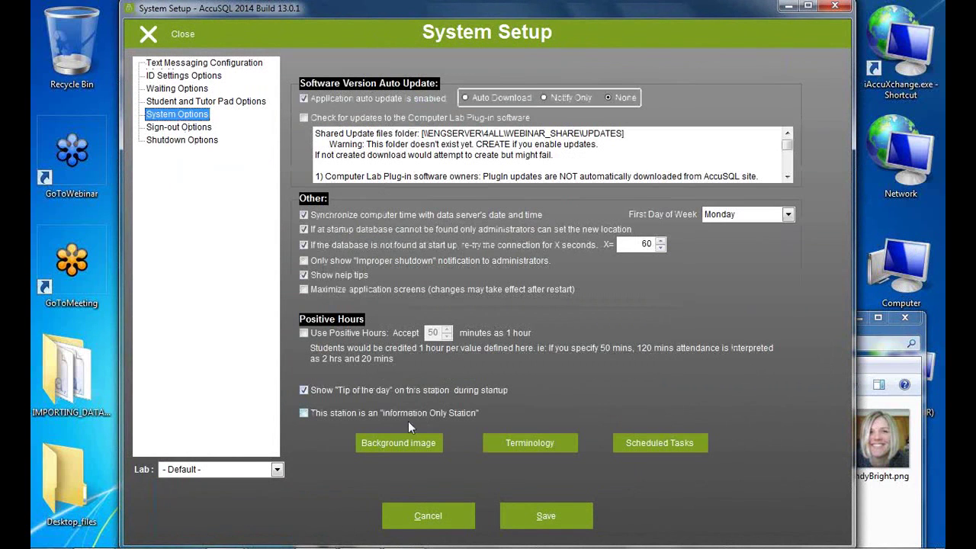
pyautogui.click(662, 442)
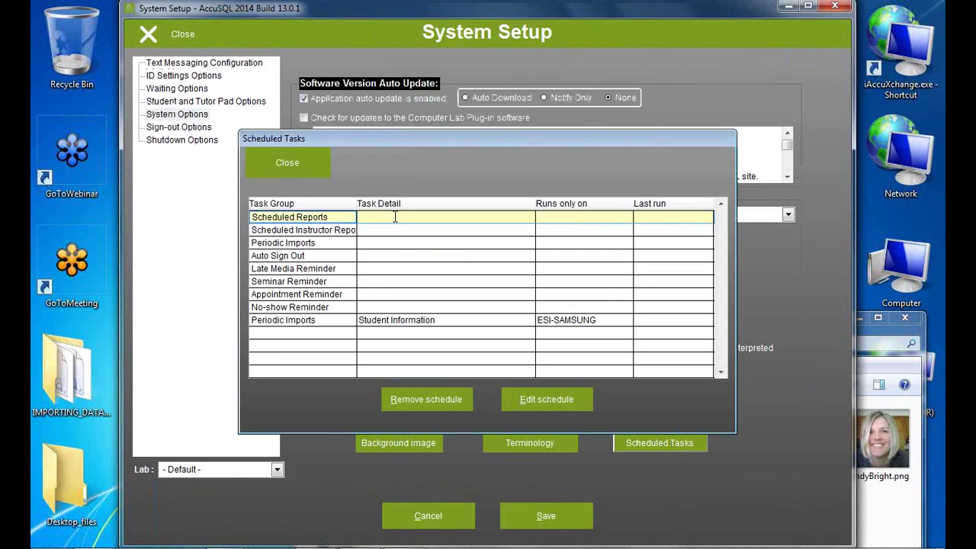
# - Review the scheduled tasks from Scheduled Reports down to No-show Reminder, then close the settings
pyautogui.click(571, 220)
pyautogui.click(656, 217)
pyautogui.click(657, 229)
pyautogui.click(657, 242)
pyautogui.click(653, 255)
pyautogui.click(652, 268)
pyautogui.click(652, 281)
pyautogui.click(652, 295)
pyautogui.click(655, 307)
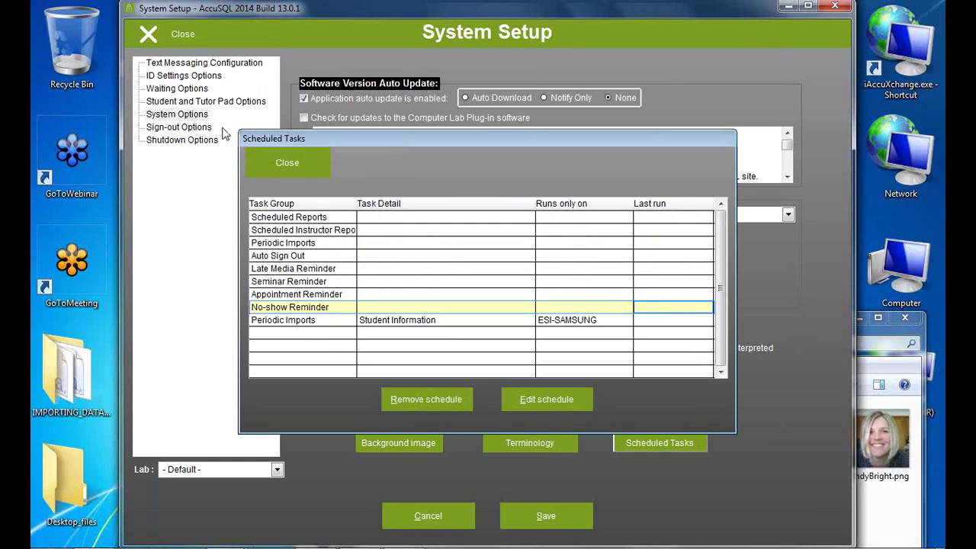
pyautogui.click(261, 167)
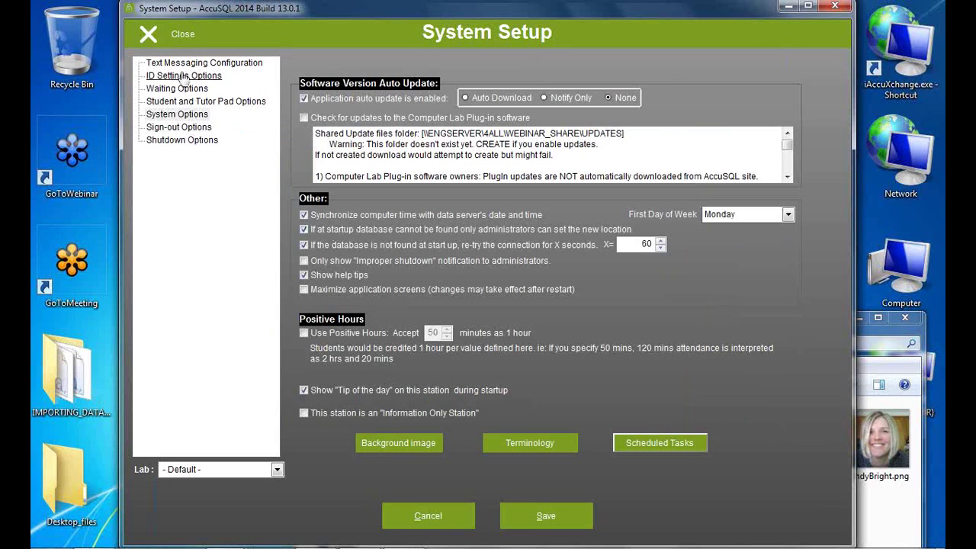
pyautogui.click(148, 34)
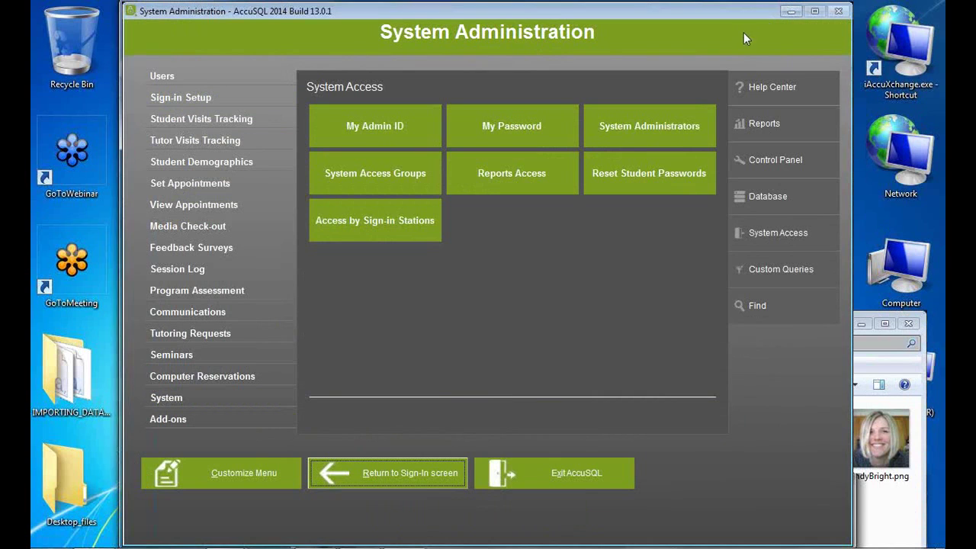
# - Open the text file import wizard's online Import Help page
pyautogui.click(748, 198)
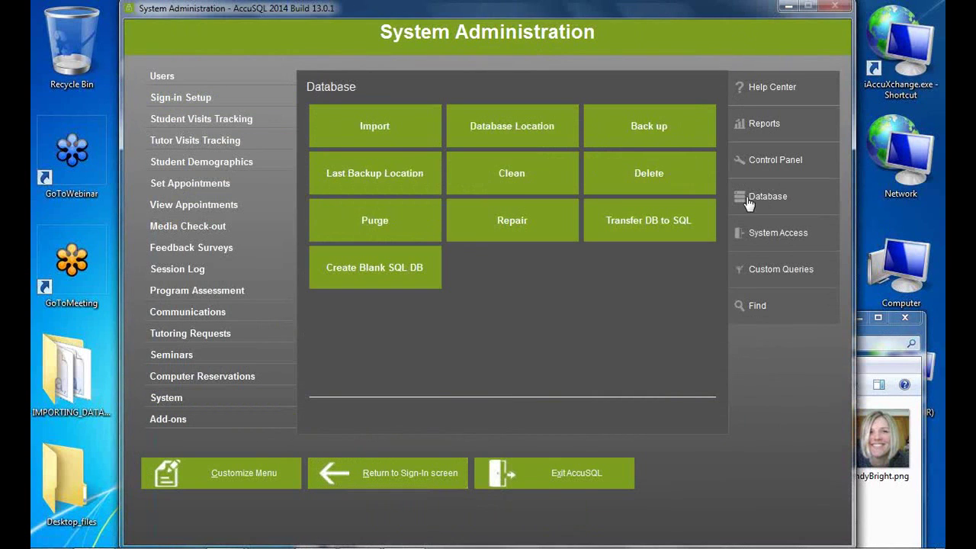
pyautogui.click(418, 123)
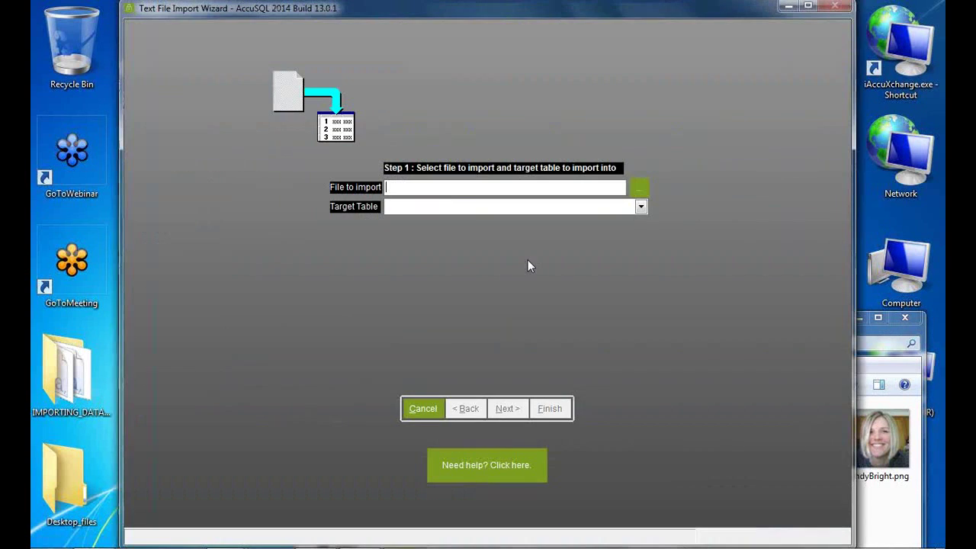
pyautogui.click(484, 465)
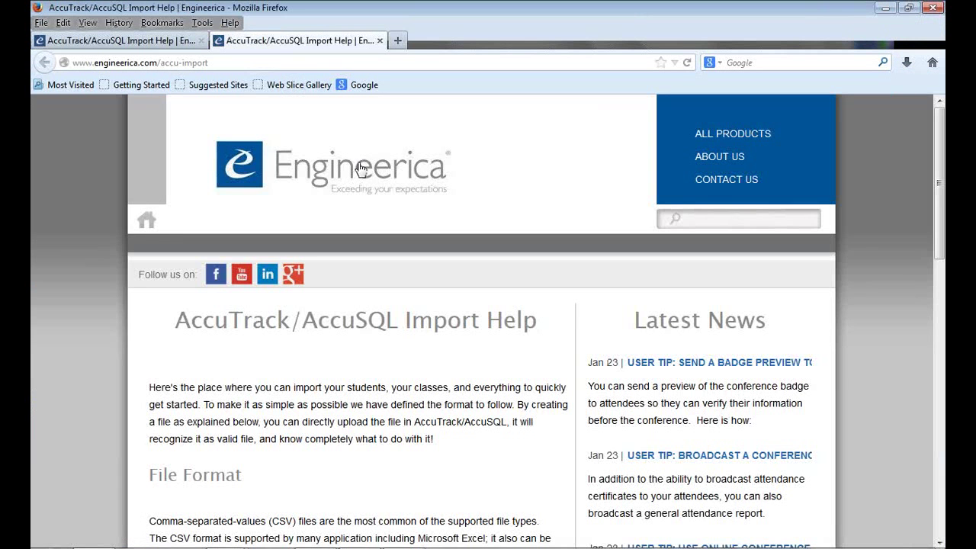
# - Read the sample import files download note, close the duplicate help tab, and minimize Firefox
pyautogui.scroll(-5, 424, 175)
pyautogui.scroll(-4, 424, 176)
pyautogui.moveTo(236, 347); pyautogui.dragTo(305, 349)
pyautogui.click(305, 349)
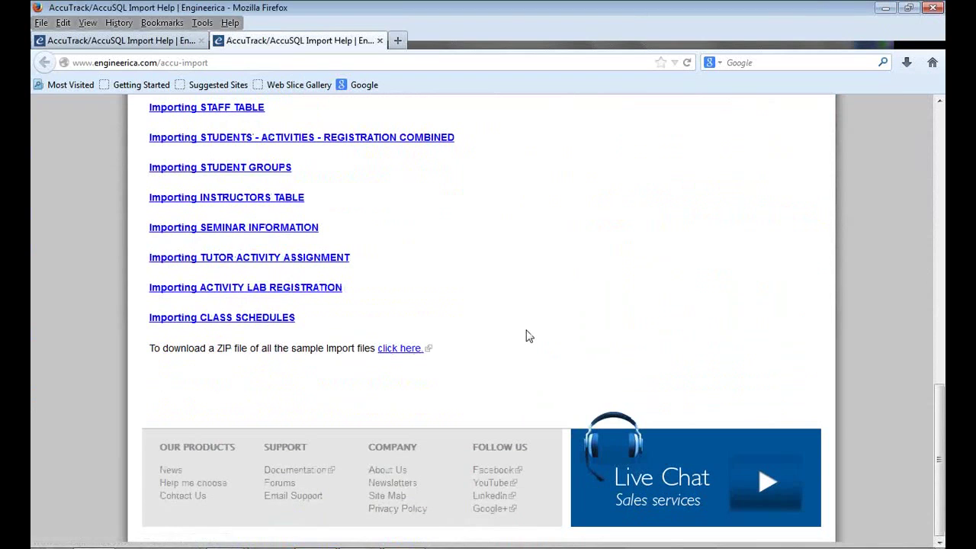
pyautogui.moveTo(331, 349); pyautogui.dragTo(235, 349)
pyautogui.click(297, 349)
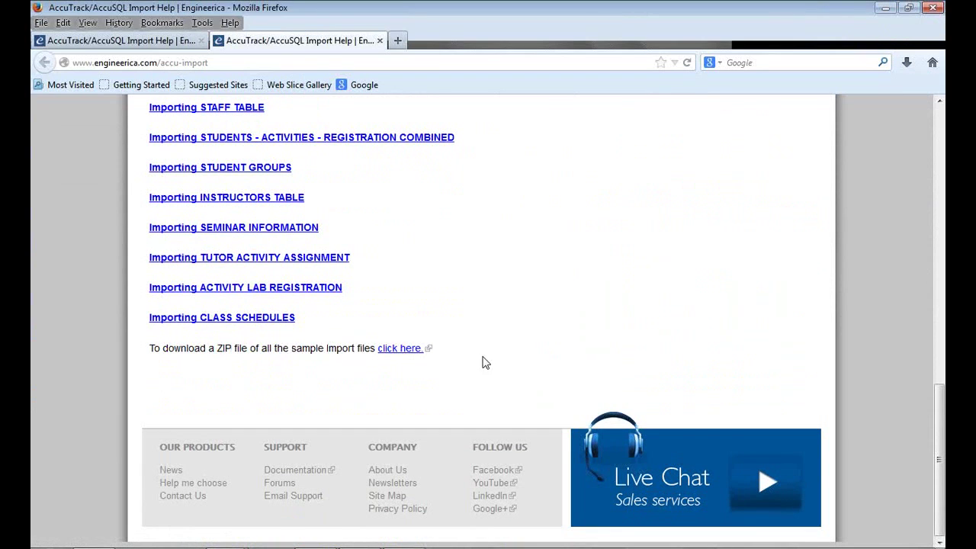
pyautogui.scroll(8, 494, 358)
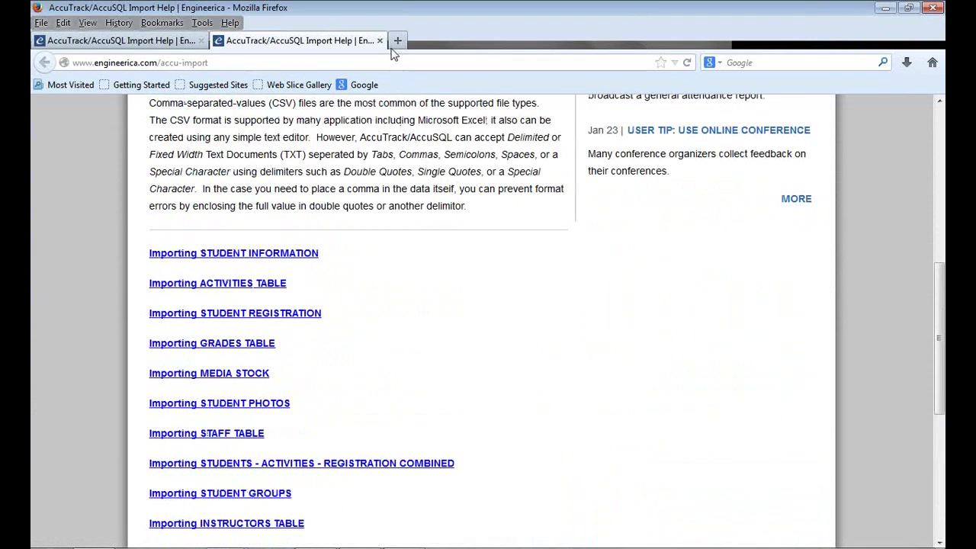
pyautogui.click(379, 41)
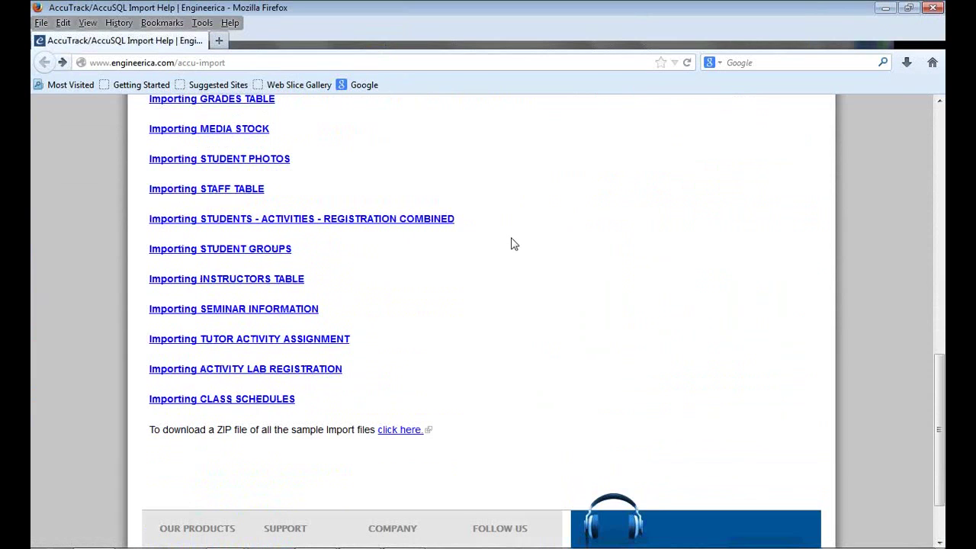
pyautogui.click(878, 7)
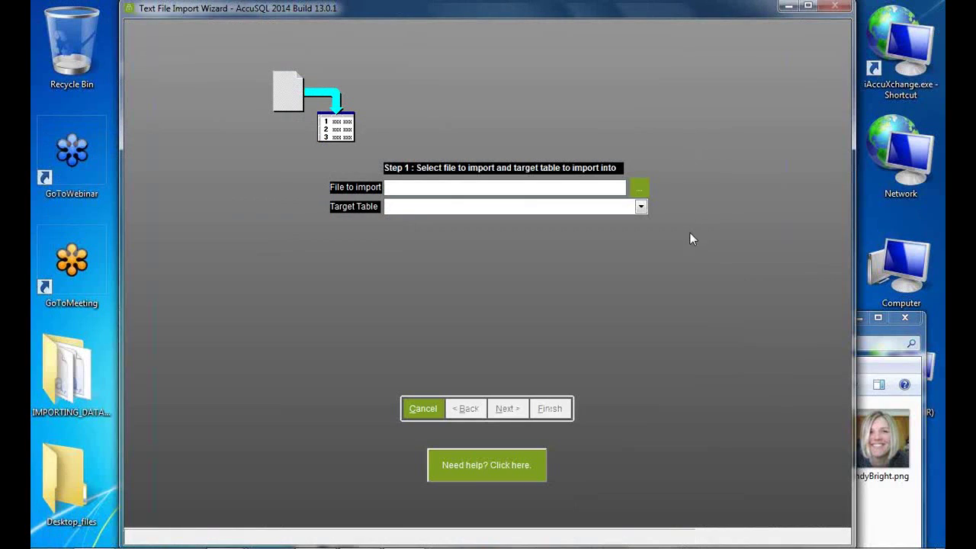
# - Cancel the Text File Import Wizard and select the iAccuXchange desktop shortcut
pyautogui.click(422, 409)
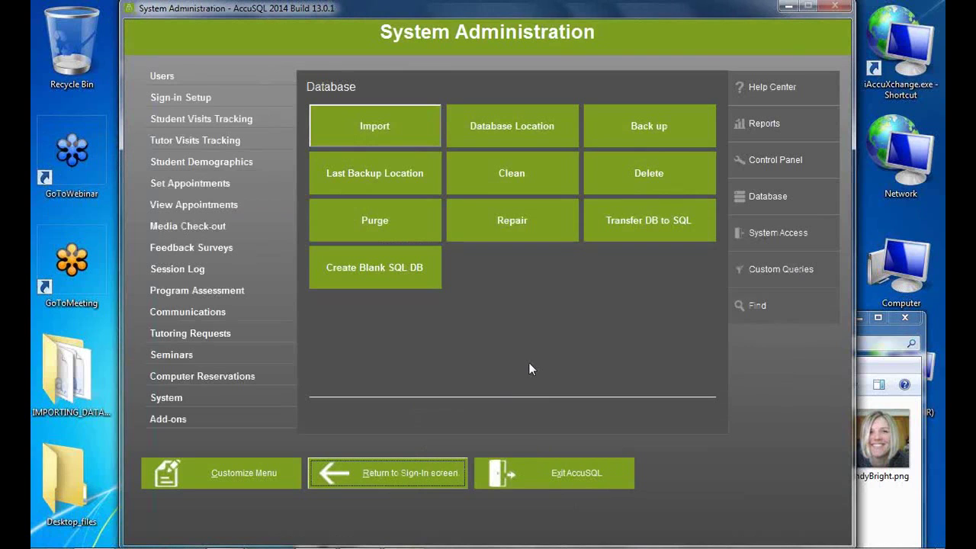
pyautogui.click(936, 42)
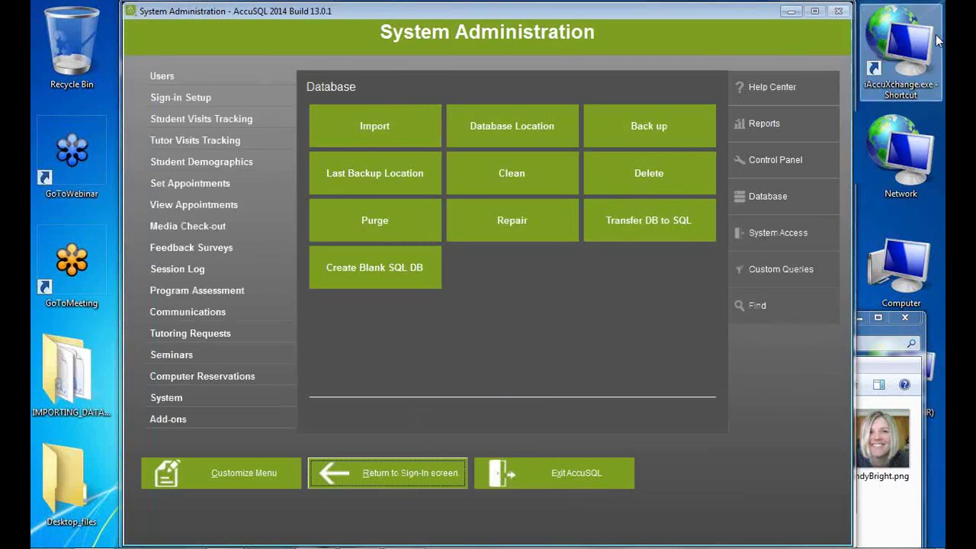